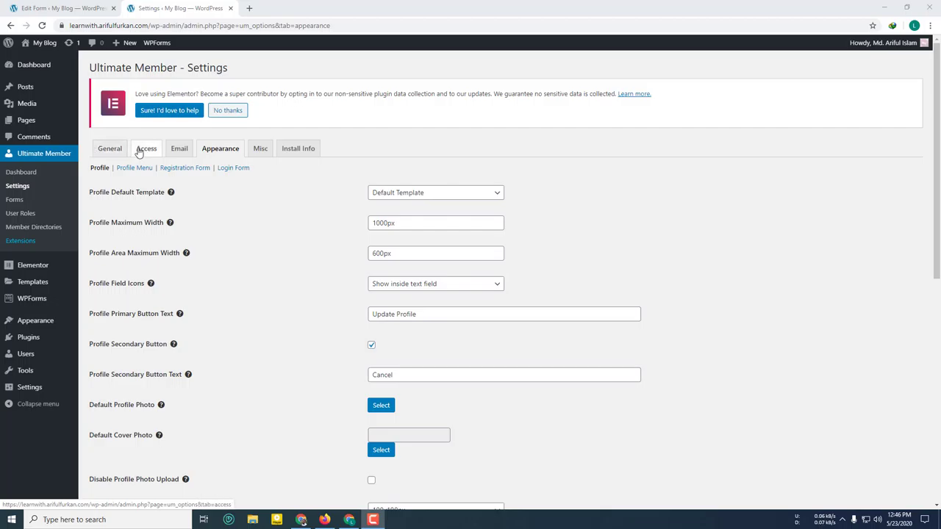
Step: Review the Ultimate Member Access and Email settings and the default template options in the profile appearance settings
left_click(147, 150)
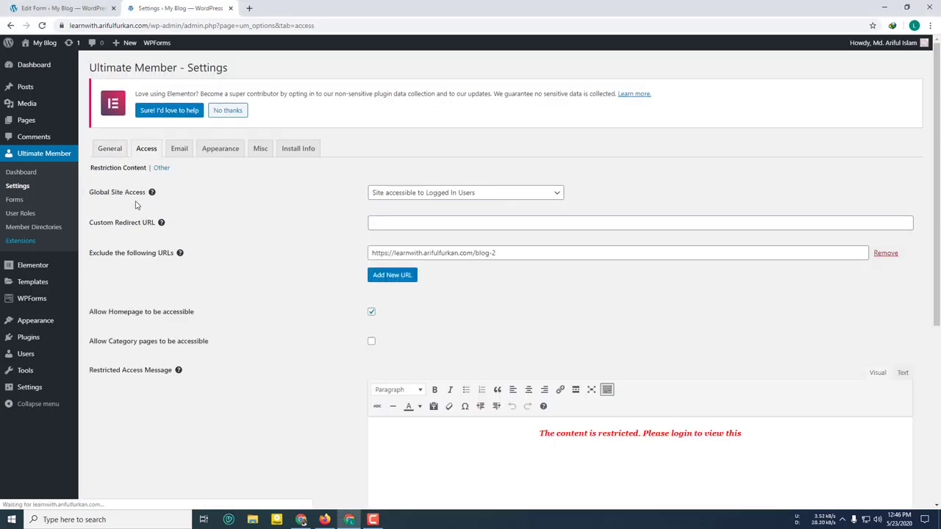
left_click(177, 151)
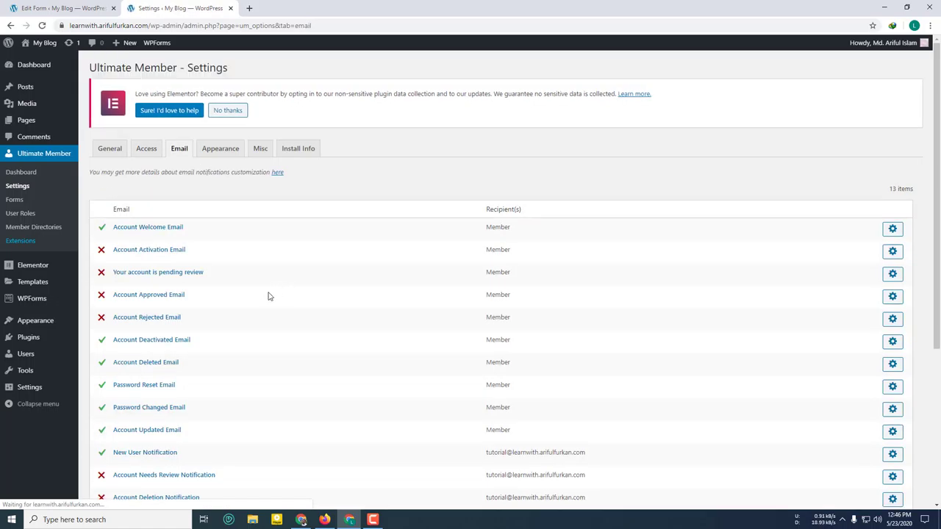
scroll(178, 277, "down", 3)
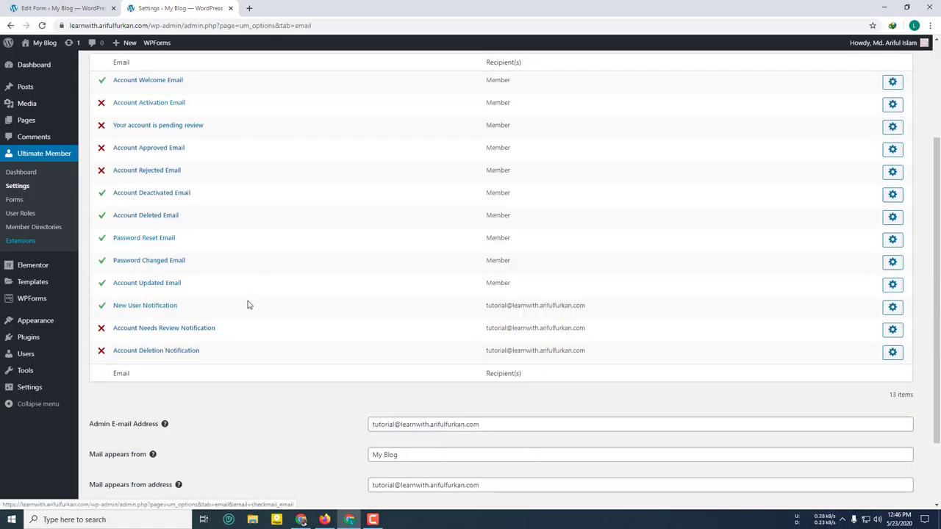
scroll(247, 309, "down", 2)
scroll(221, 290, "up", 3)
scroll(221, 288, "up", 2)
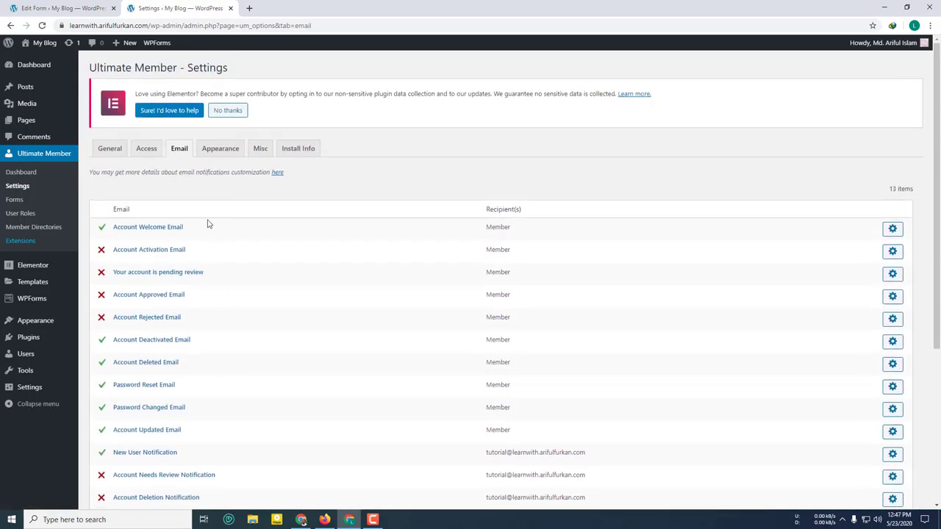
left_click(211, 149)
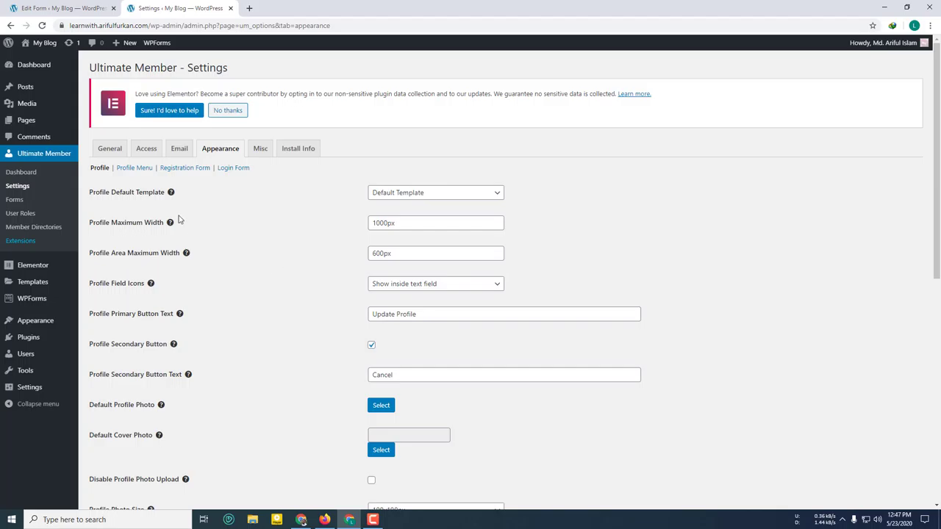
left_click(180, 148)
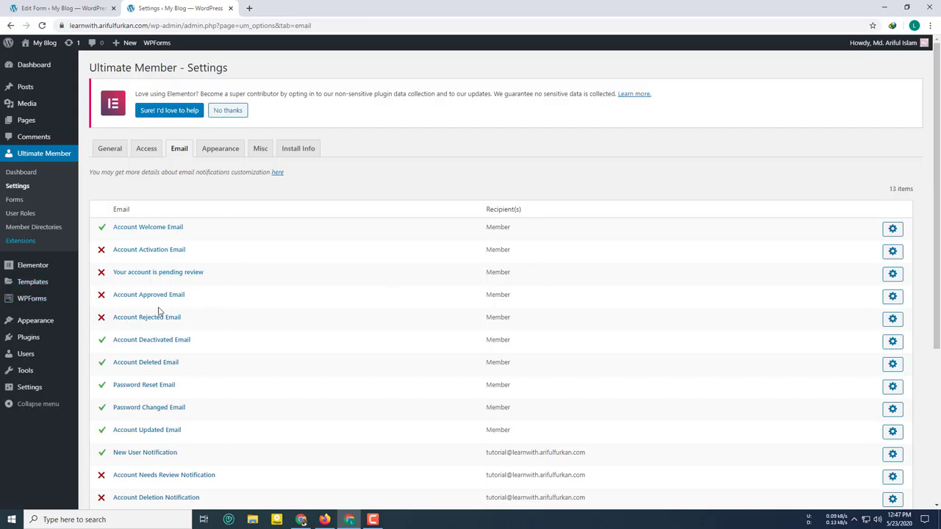
scroll(158, 316, "down", 3)
scroll(168, 180, "up", 2)
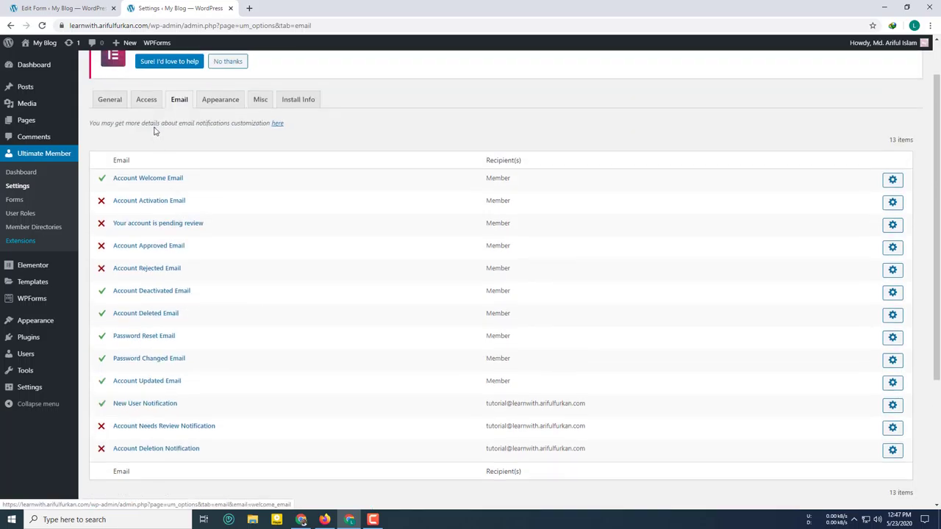
left_click(211, 106)
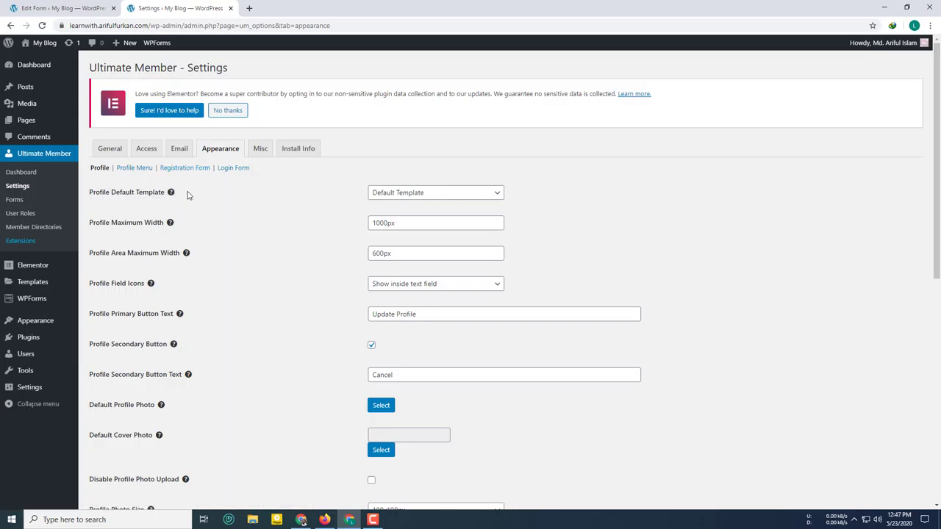
left_click(457, 194)
left_click(617, 196)
Step: Visit the blog's front end in a new tab and view the account's profile page from the site's Dashboard page
mouse_move(170, 223)
mouse_move(41, 44)
middle_click(33, 61)
left_click(297, 8)
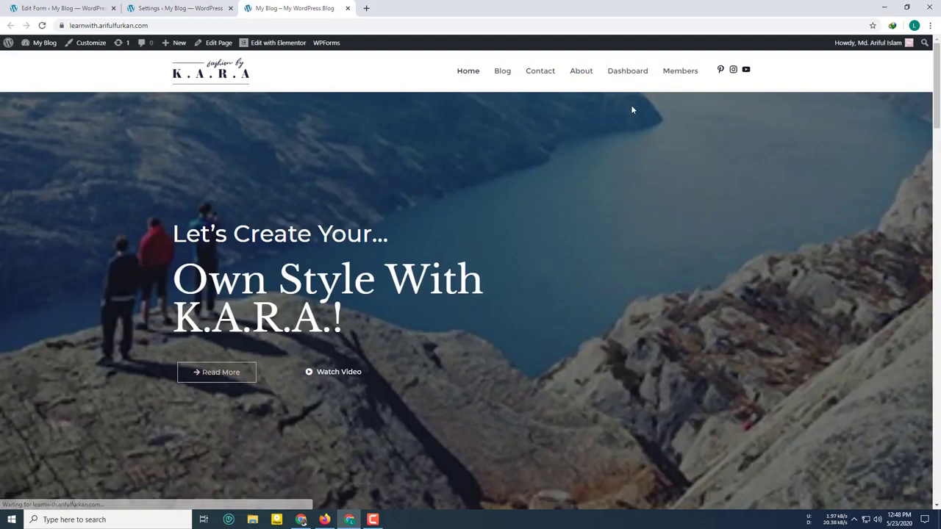
left_click(635, 75)
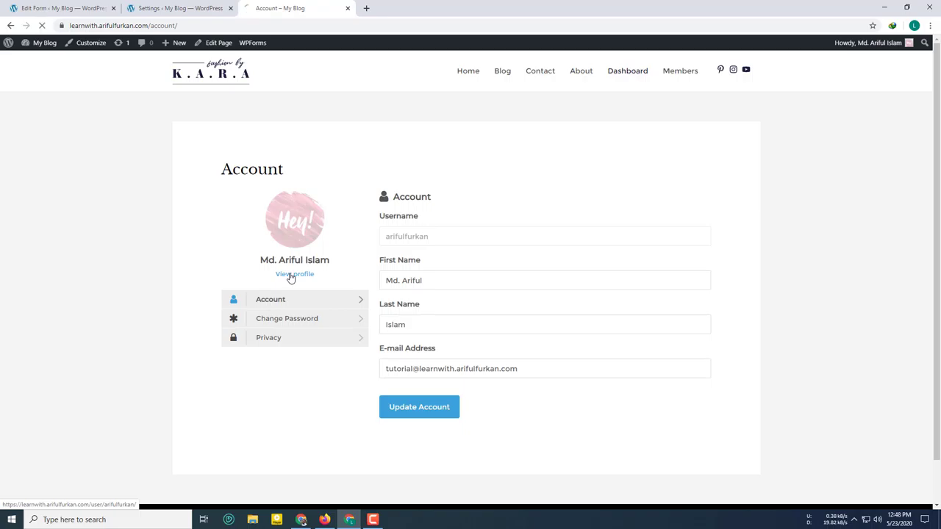
scroll(256, 264, "down", 2)
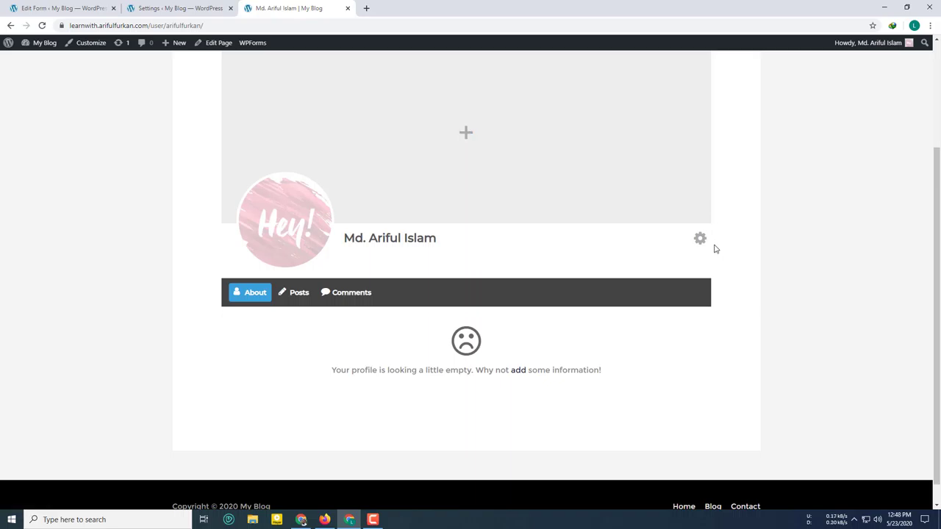
scroll(716, 248, "up", 2)
Step: Measure the profile area from the cover photo down to the profile menu with a screen-capture selection, and discard the capture
key("Print")
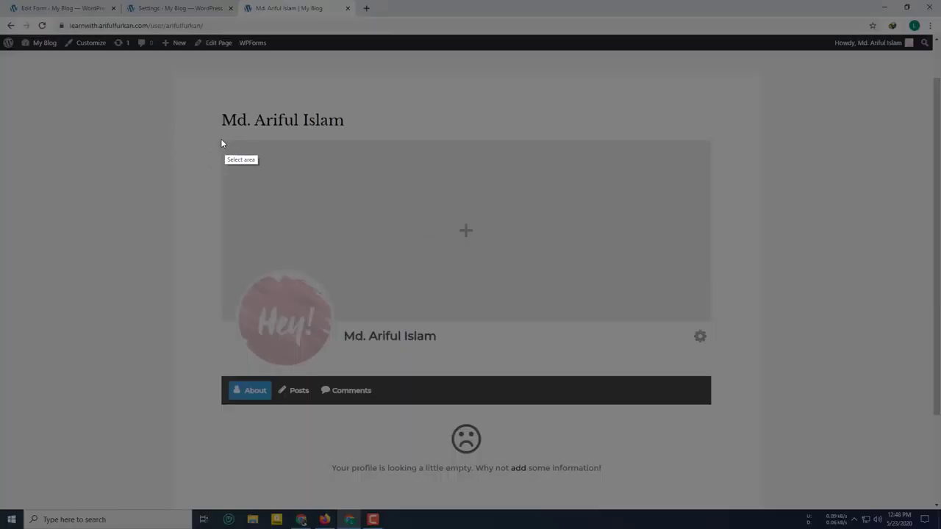
left_click_drag(221, 138, 711, 405)
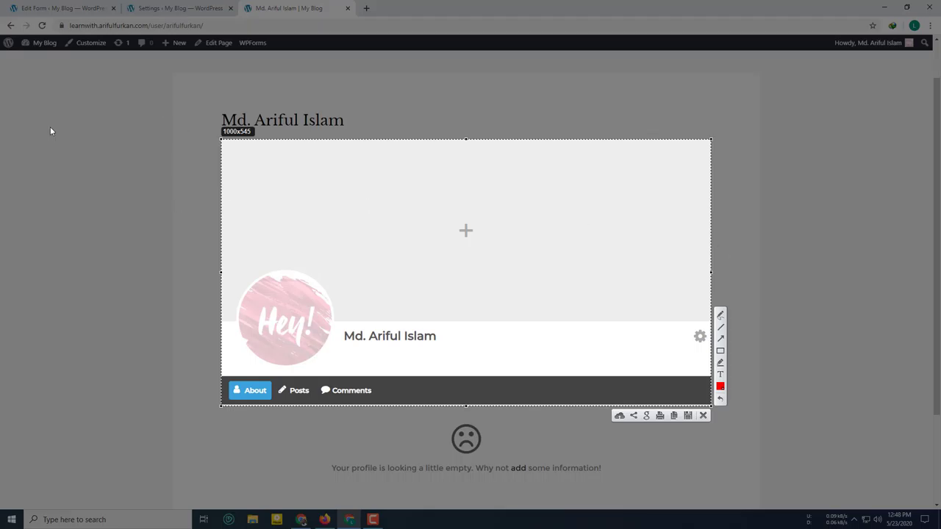
left_click(703, 416)
Step: Set the Profile Maximum Width to 1200px in the Ultimate Member appearance settings and save the changes
left_click(149, 7)
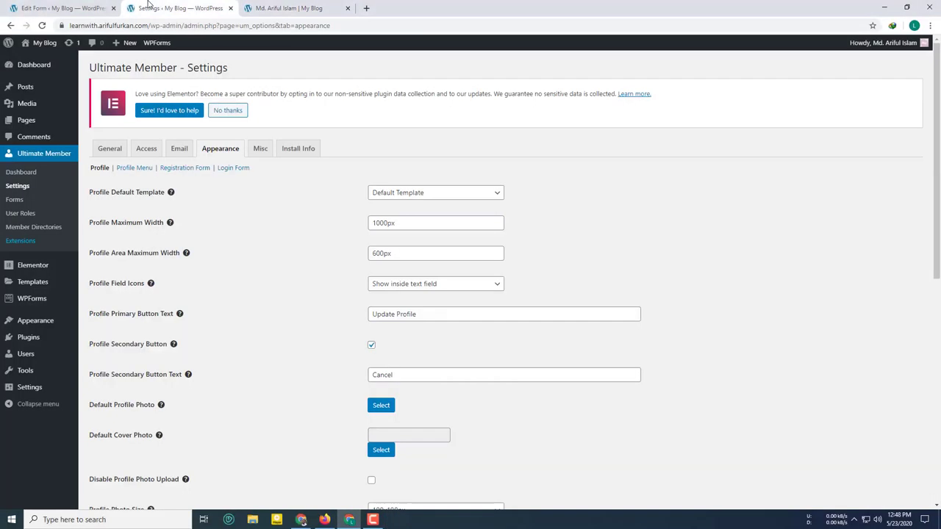
left_click_drag(386, 222, 354, 225)
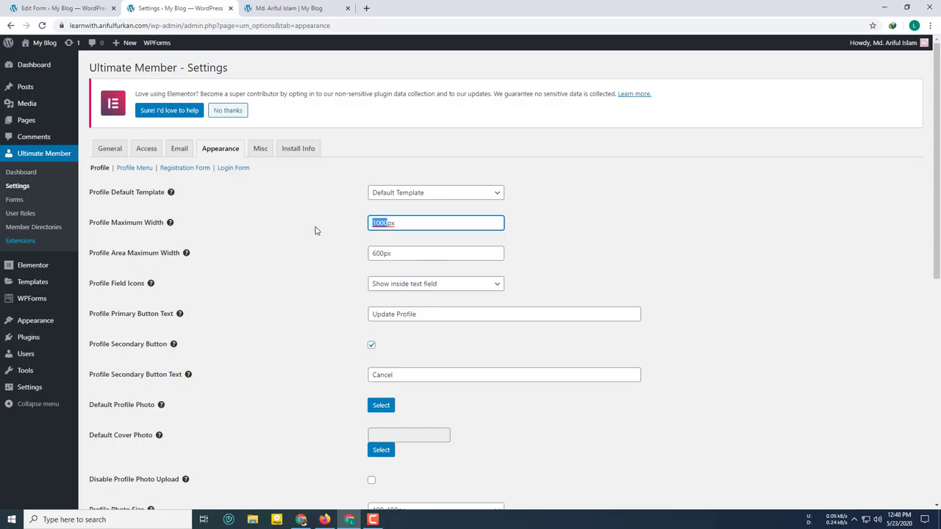
type("12")
scroll(275, 284, "down", 6)
left_click(127, 462)
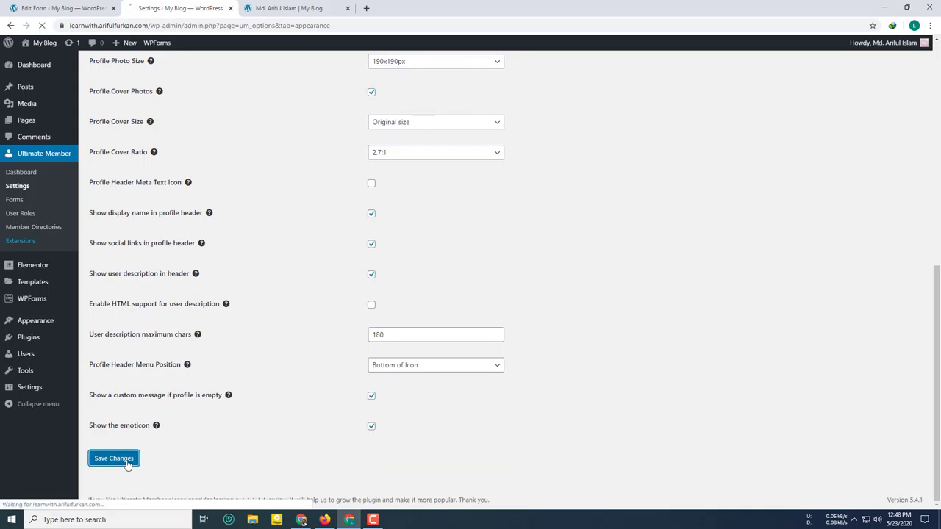
Step: Duplicate the profile page's browser tab, reload the copy, and compare its profile width with the original
left_click(327, 8)
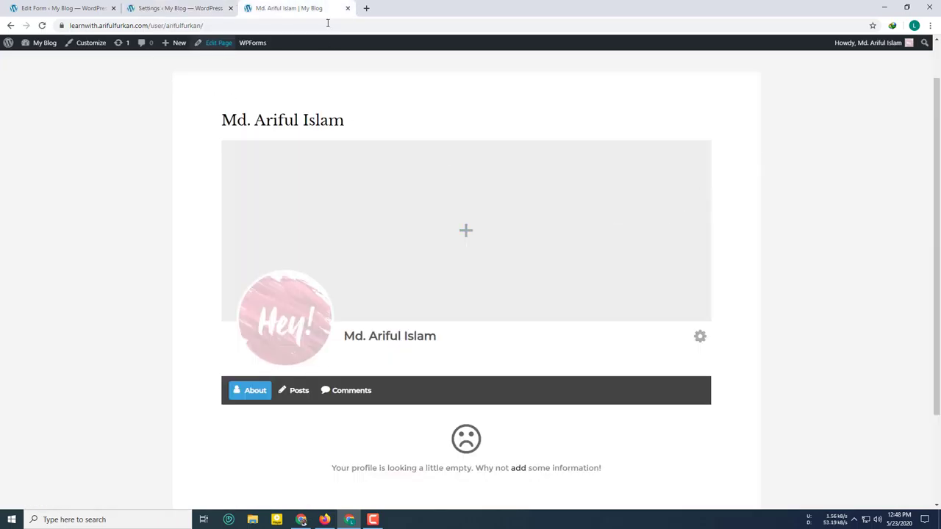
right_click(292, 8)
left_click(346, 58)
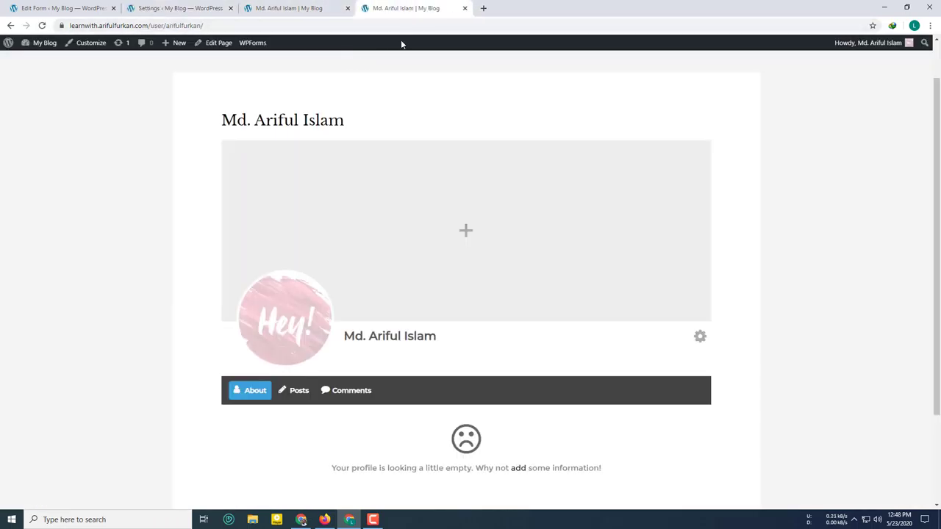
left_click(42, 25)
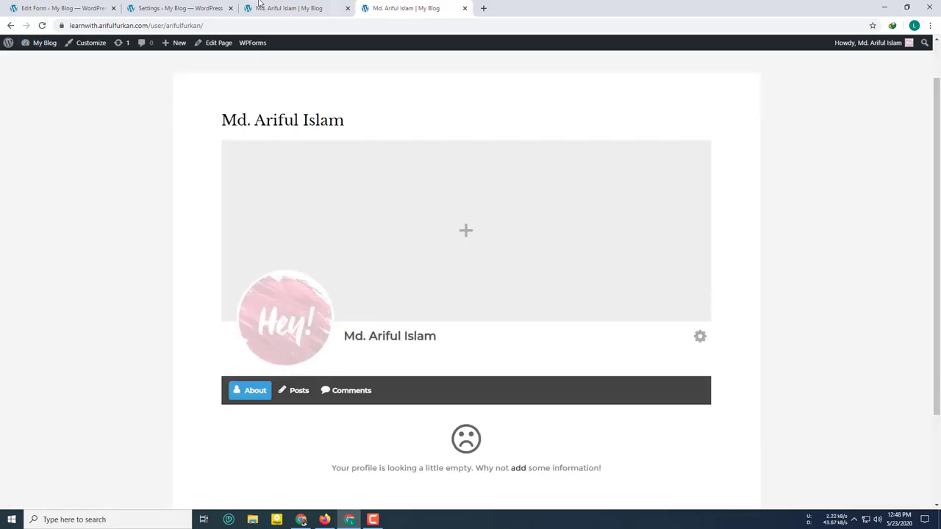
left_click(294, 9)
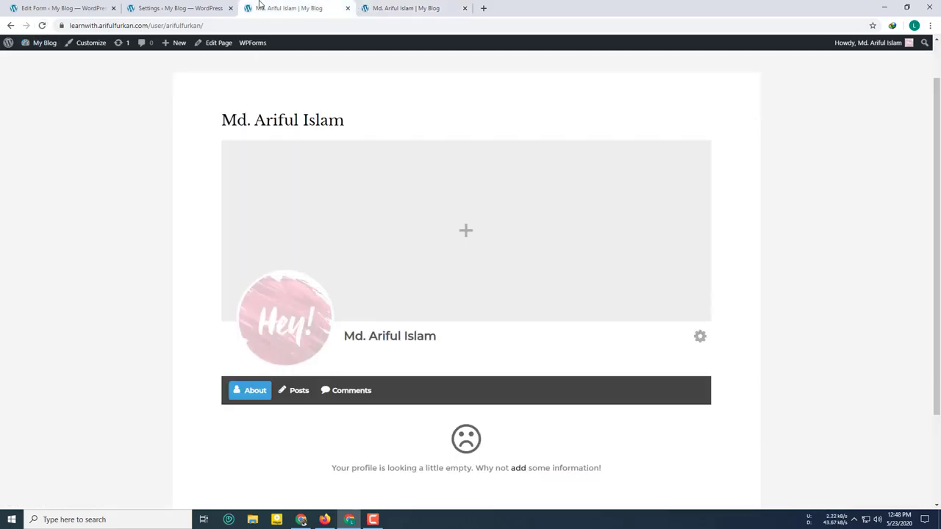
left_click(408, 6)
Step: Measure the reloaded profile area with a screen-capture selection again, and discard the capture
key("Print")
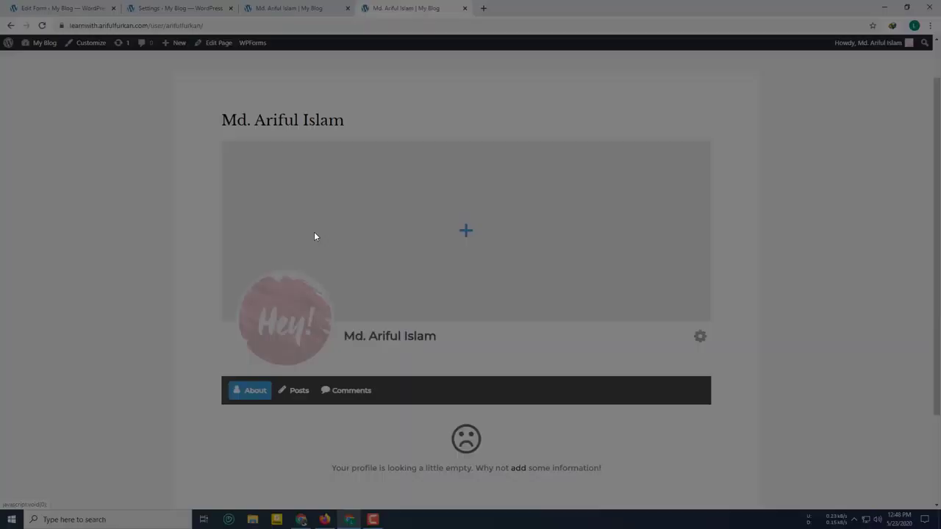
left_click_drag(220, 140, 710, 404)
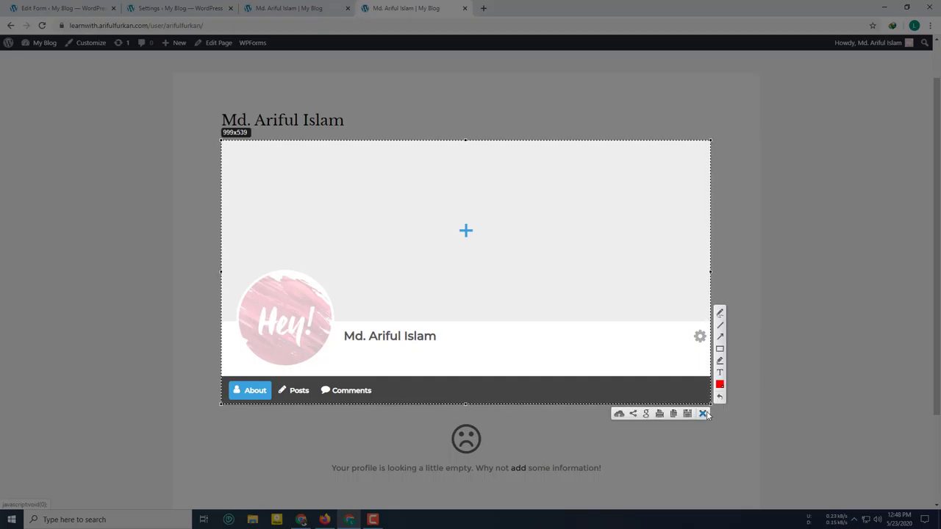
left_click(703, 414)
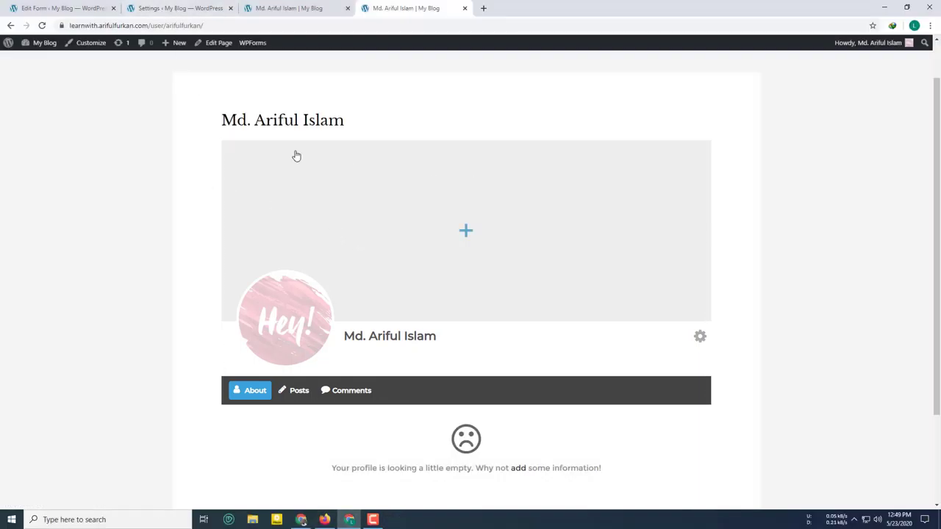
Step: Recheck the profile width setting, and open the list of all WordPress pages in a new tab
left_click(194, 7)
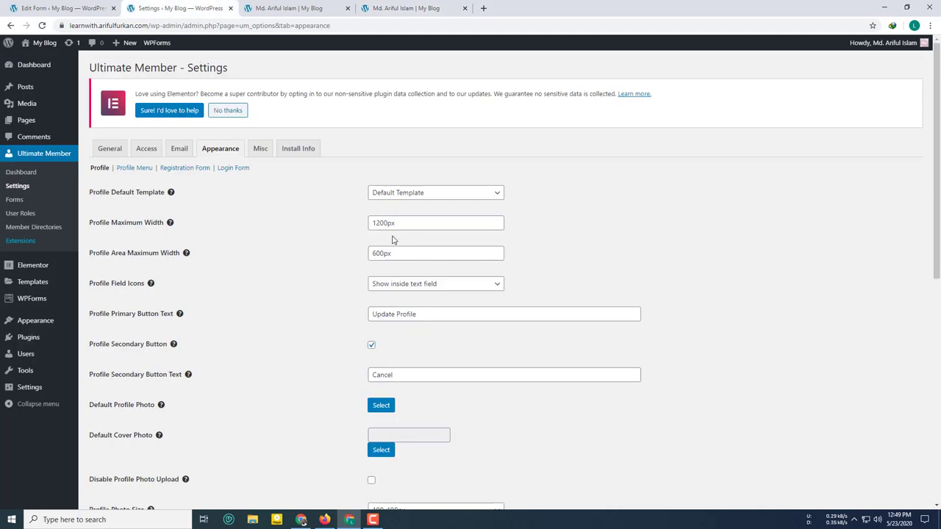
mouse_move(170, 223)
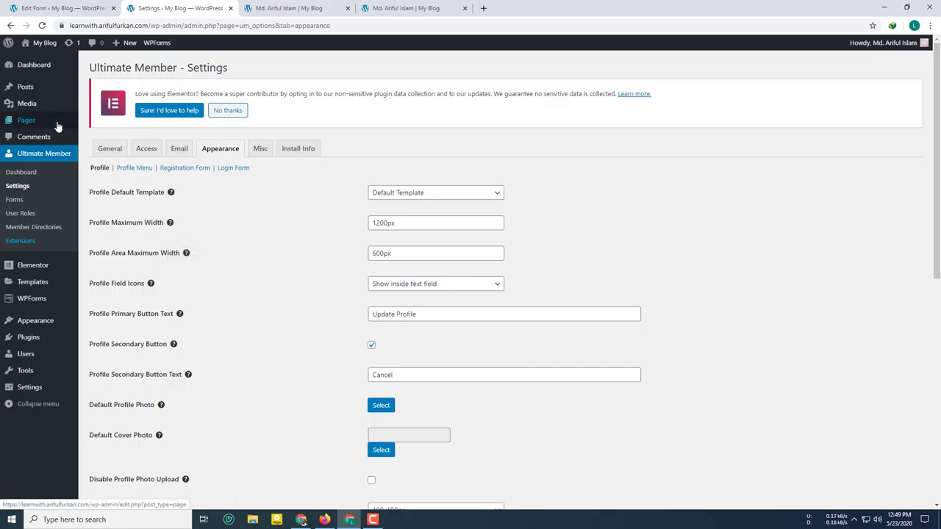
mouse_move(43, 123)
left_click(108, 128, "ctrl")
key("ctrl+Tab")
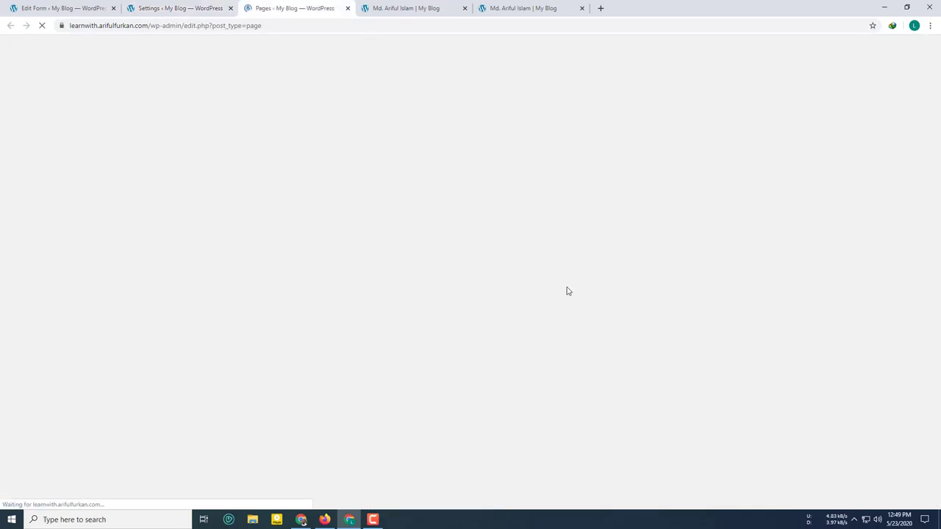
scroll(319, 249, "down", 2)
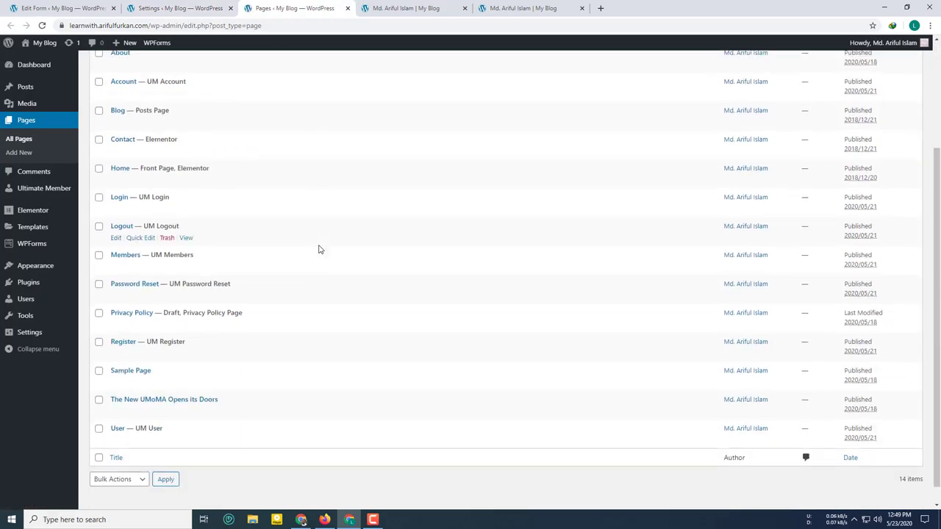
scroll(319, 250, "up", 2)
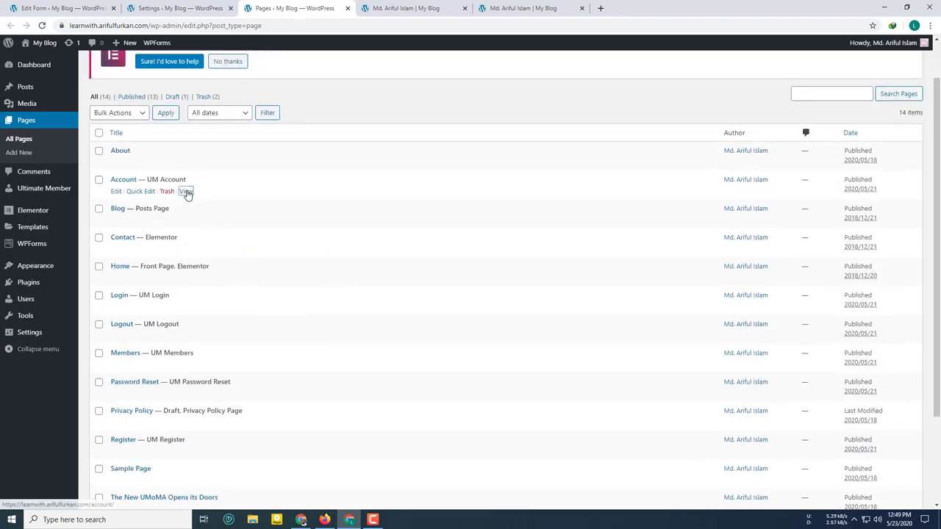
Step: View the Account page on the site in a new tab, and close it again
left_click(185, 191, "ctrl")
left_click(408, 7)
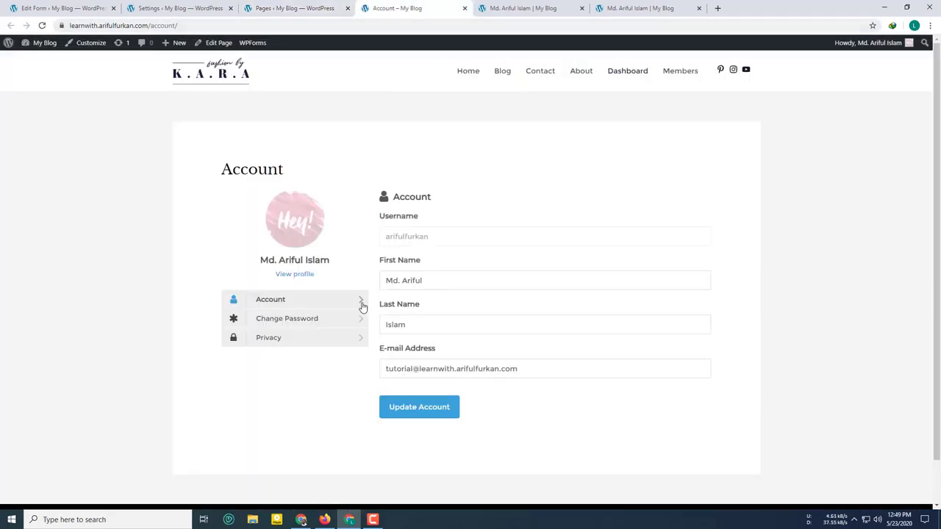
left_click(464, 9)
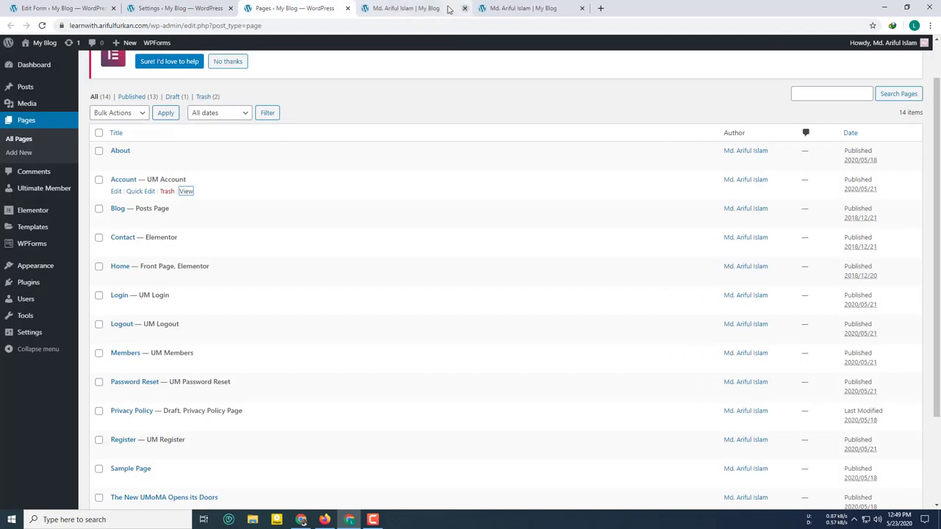
Step: View the User page on the site in a separate tab, and open that page for editing from the pages list
scroll(243, 250, "down", 2)
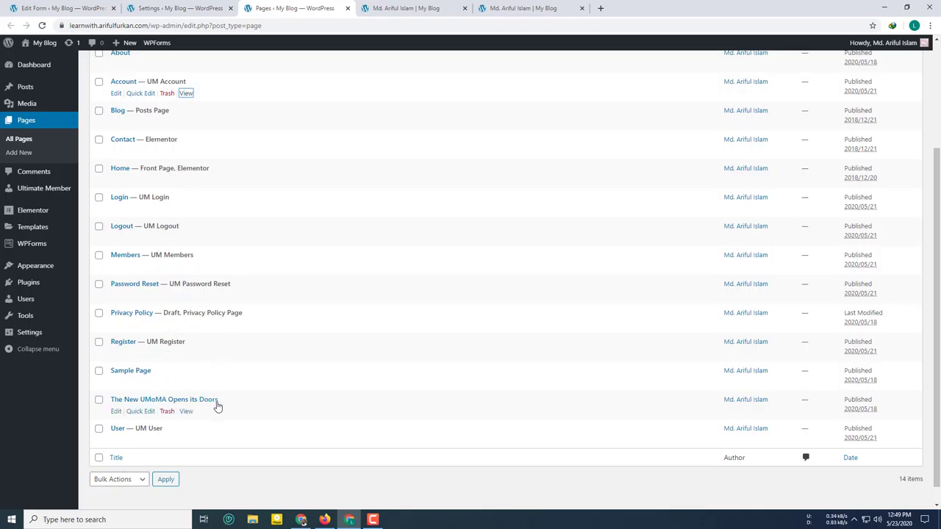
left_click(186, 441)
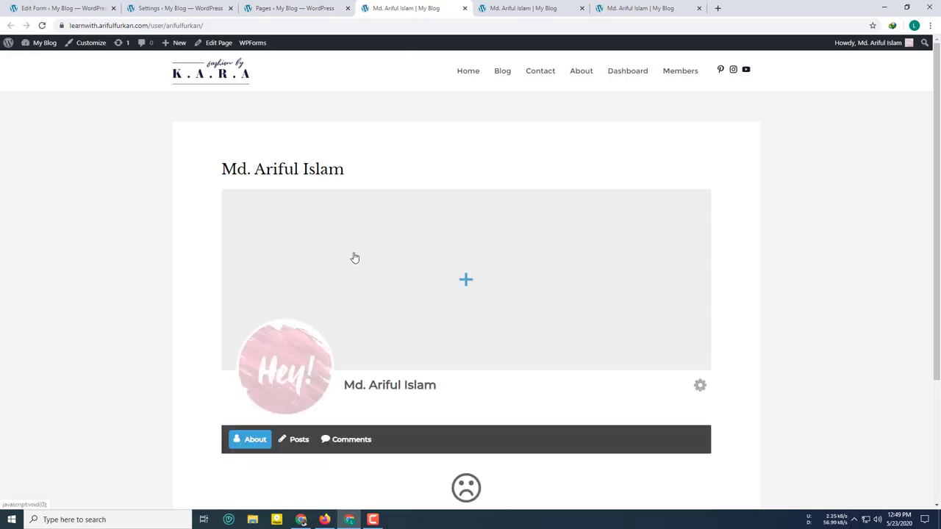
scroll(353, 253, "down", 3)
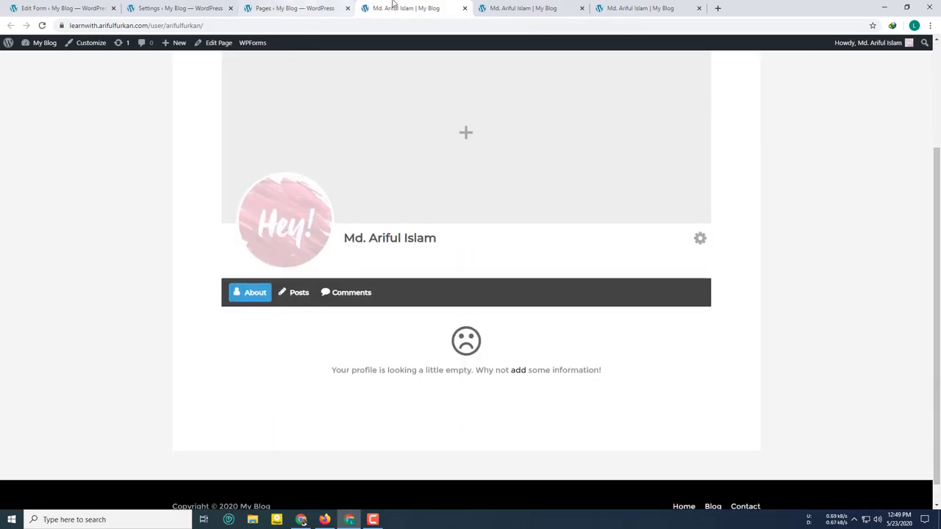
left_click(300, 6)
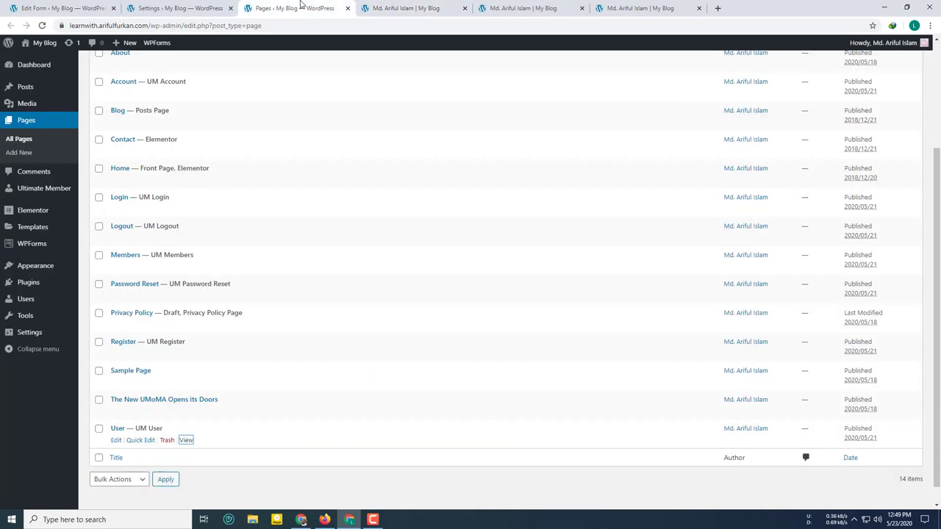
left_click(117, 440)
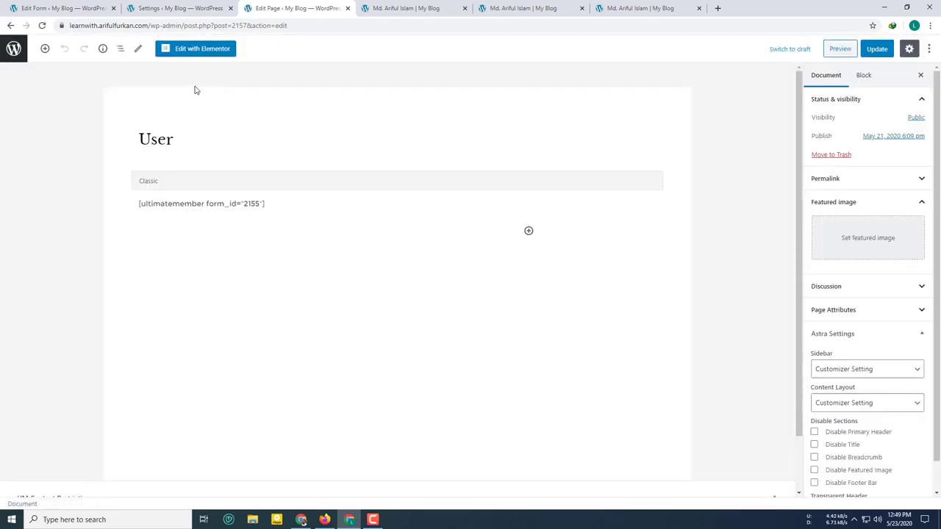
Step: Try No Sidebar with the Full Width / Stretched content layout in the User page's Astra settings, and update the page
scroll(584, 336, "down", 1)
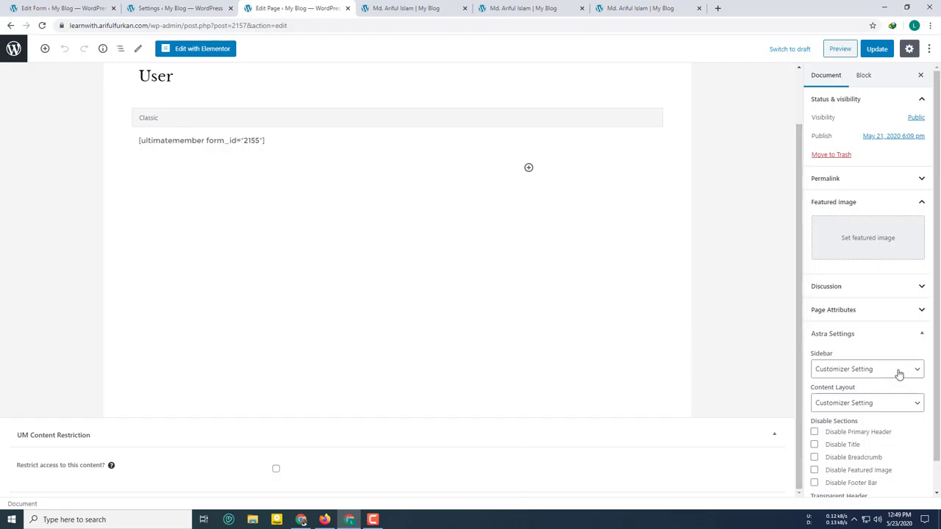
scroll(886, 386, "down", 1)
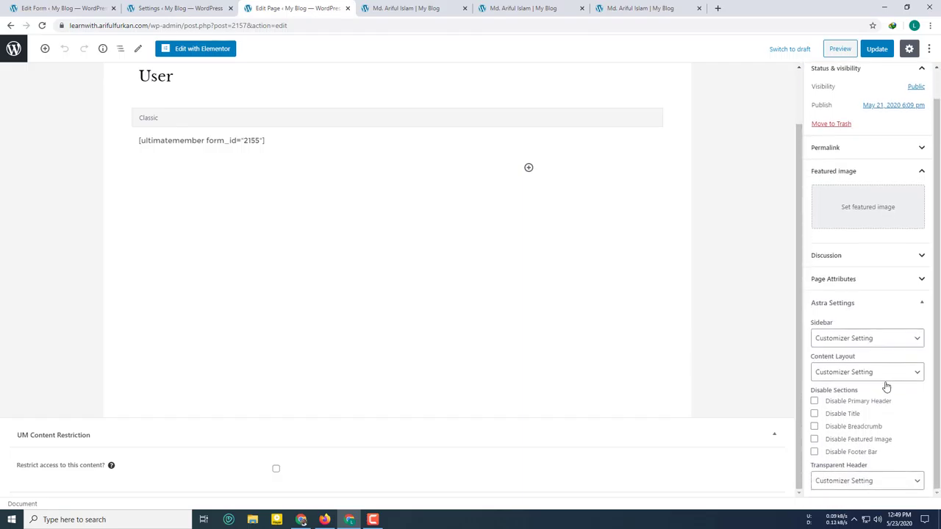
left_click(850, 338)
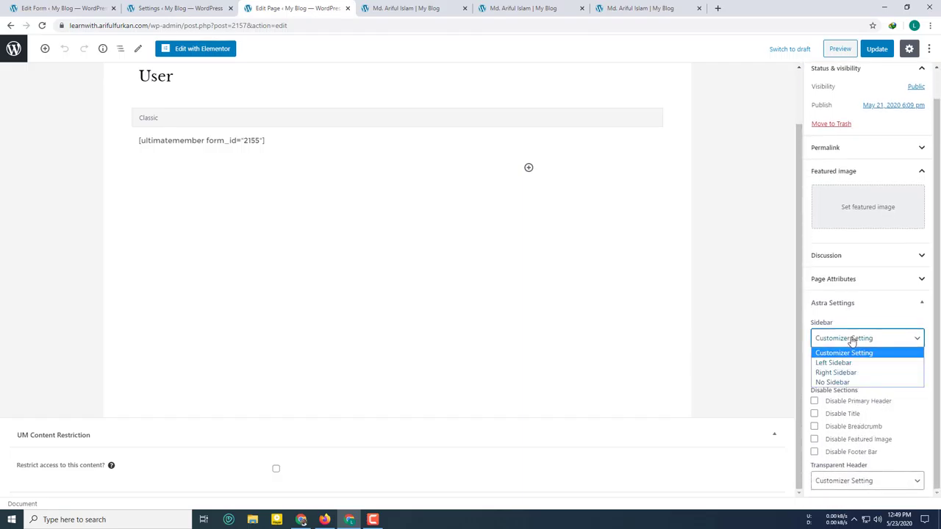
left_click(833, 383)
left_click(863, 376)
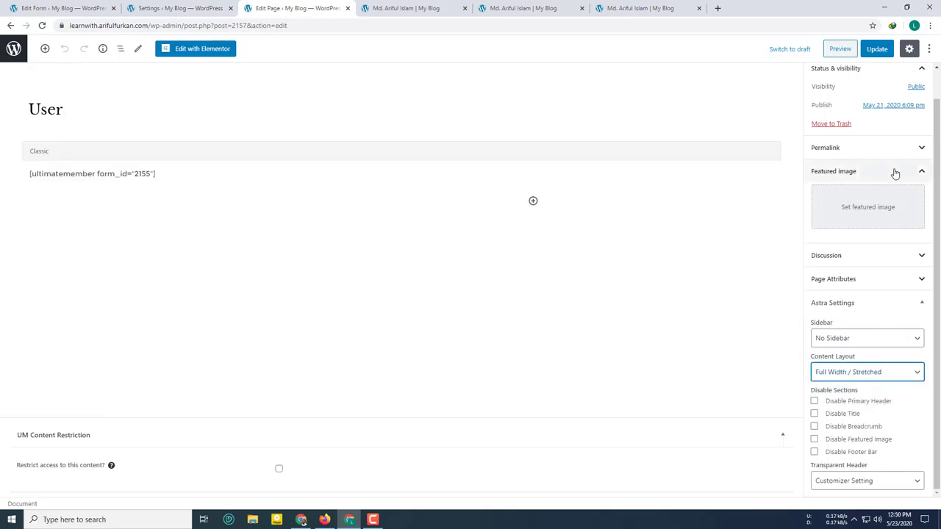
left_click(876, 49)
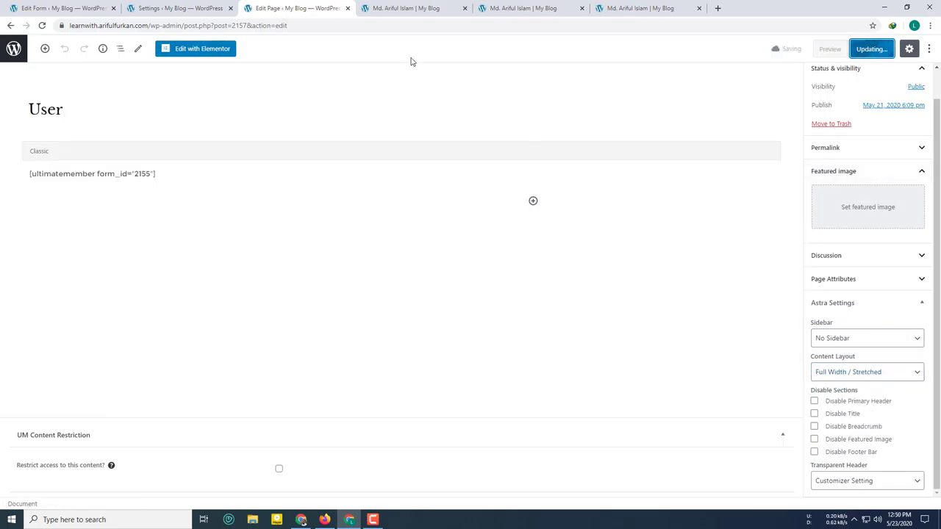
Step: Reload the user profile page, measure the profile area with a screen-capture selection, and discard the capture
left_click(408, 8)
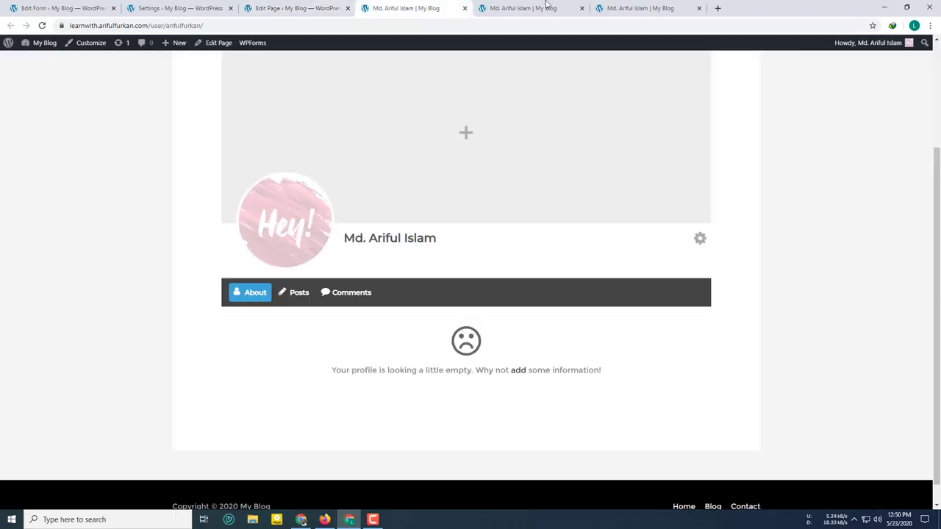
left_click(42, 25)
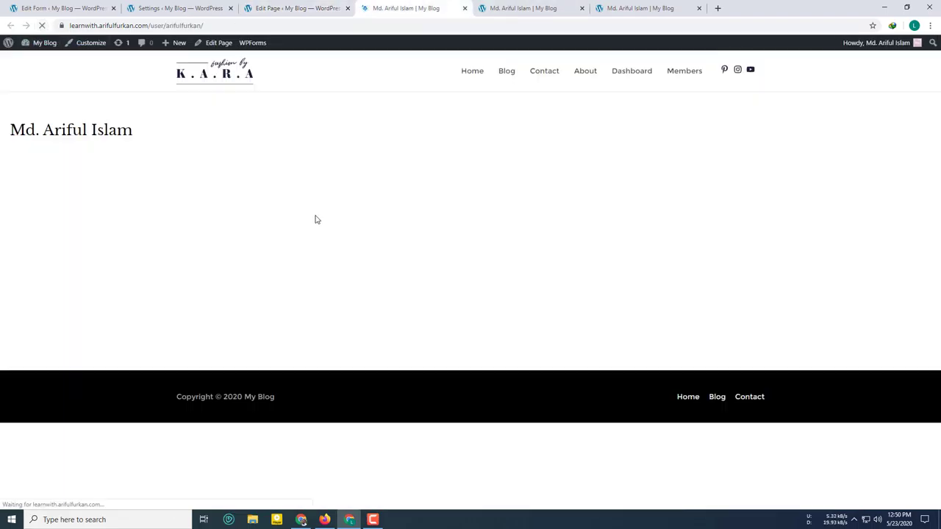
scroll(315, 218, "down", 1)
scroll(206, 262, "up", 2)
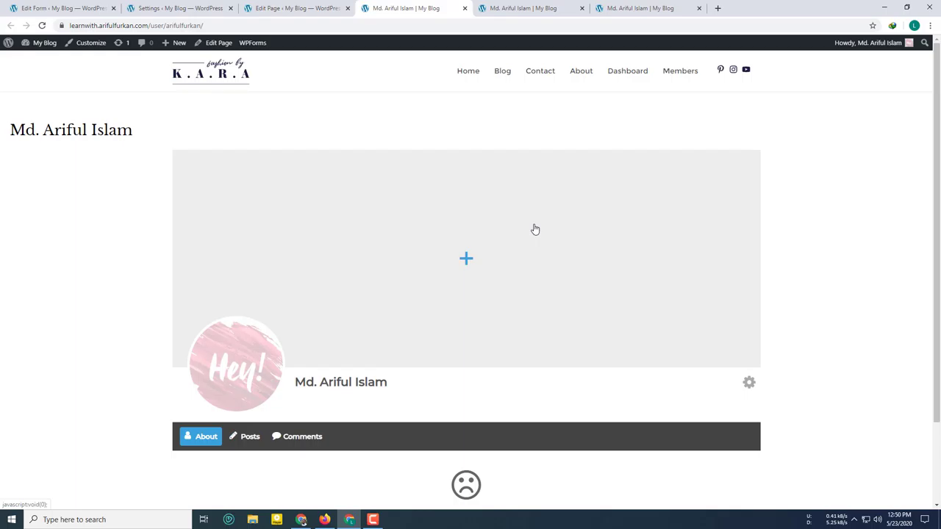
key("Print")
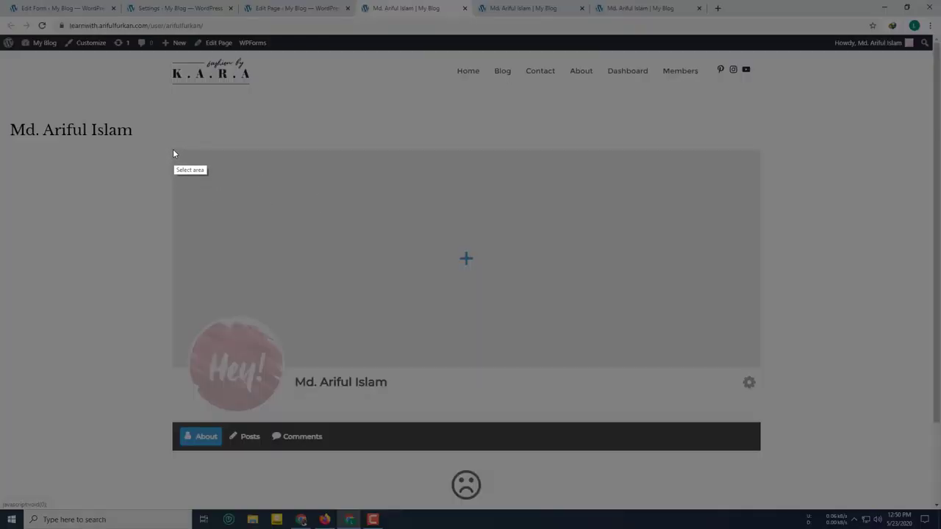
mouse_move(173, 150)
left_mouse_down()
mouse_move(696, 368)
mouse_move(761, 443)
mouse_move(761, 461)
left_mouse_up()
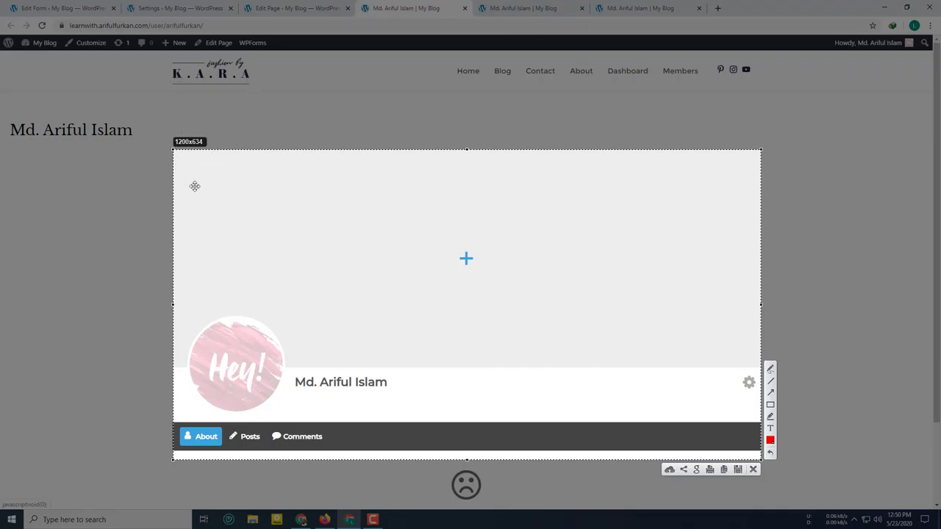
left_click(753, 470)
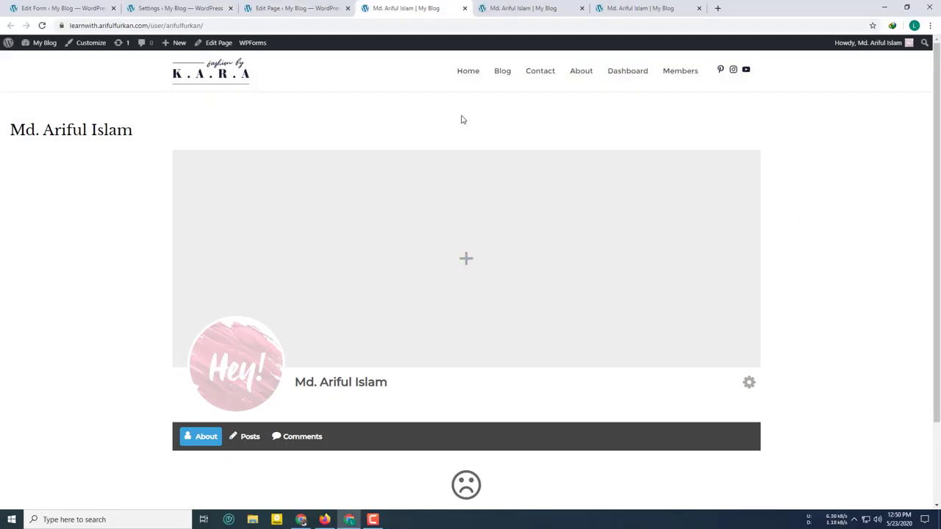
Step: Set the Profile Maximum Width to 1000px in the Ultimate Member appearance settings, and save the changes
left_click(285, 8)
left_click(149, 6)
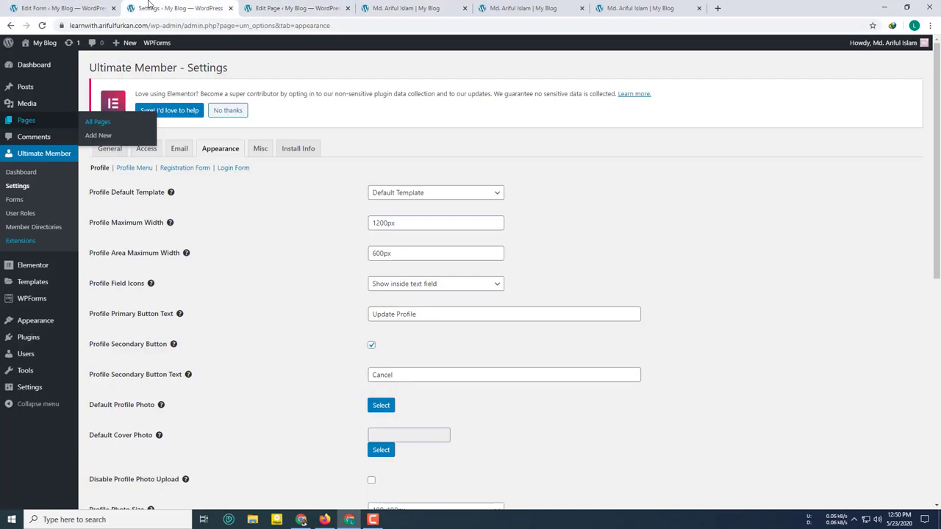
left_click_drag(388, 223, 372, 223)
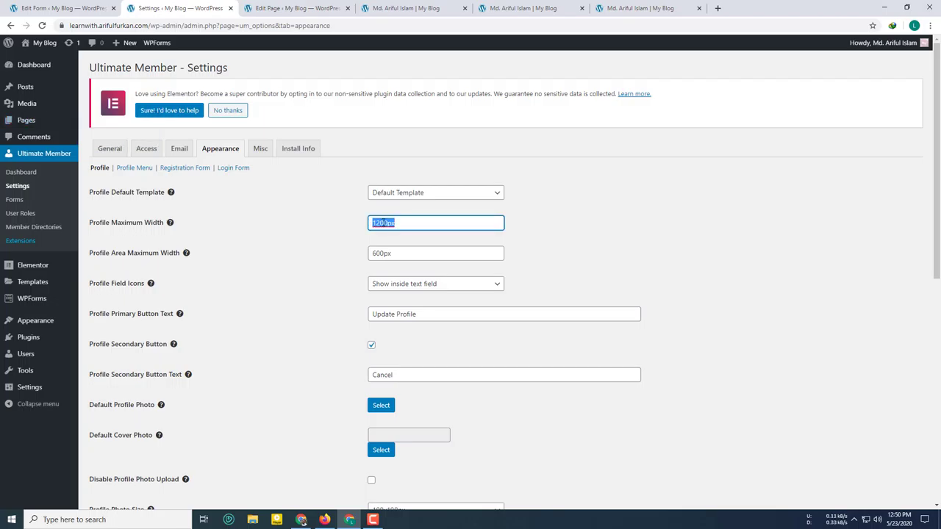
left_click(384, 223)
left_click_drag(386, 223, 369, 223)
double_click(388, 224)
left_click(387, 223)
scroll(294, 322, "down", 6)
left_click(116, 459)
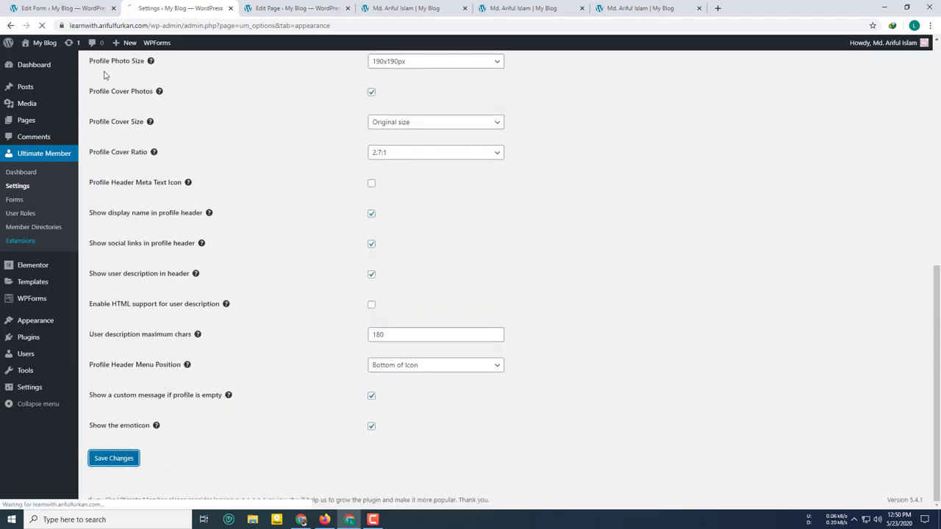
Step: Return the User page's sidebar and content layout to Customizer Setting, and update the page
left_click(64, 8)
left_click(321, 8)
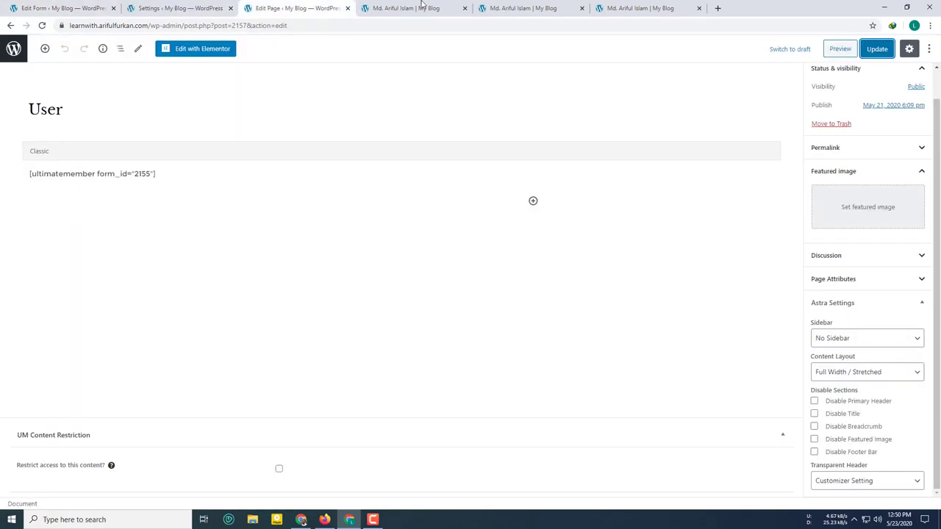
left_click(856, 342)
left_click(852, 350)
left_click(856, 372)
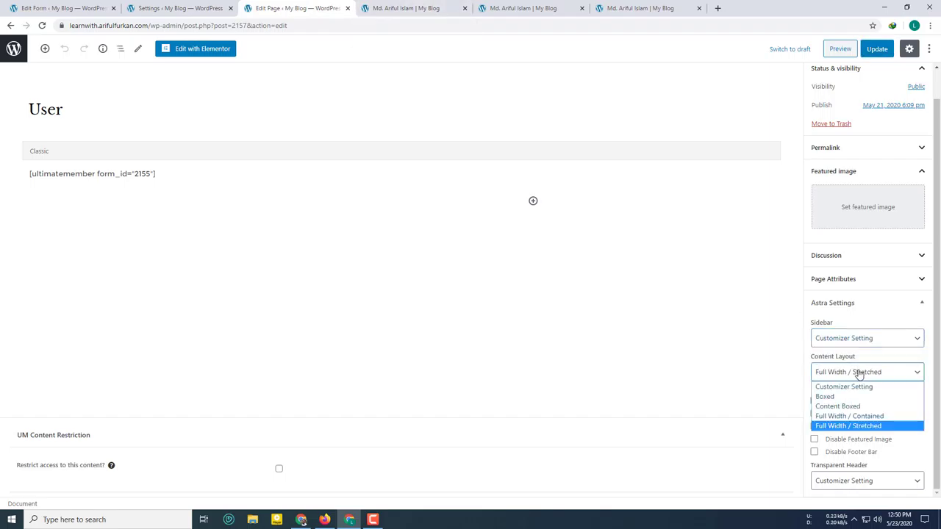
left_click(846, 386)
left_click(874, 49)
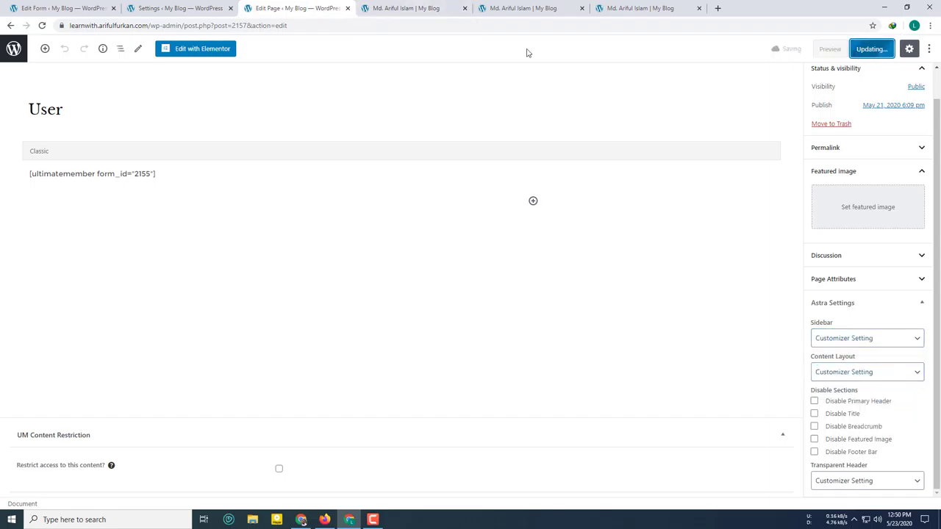
Step: Reload the user profile page to check its layout against the width settings, and close the User page's editing tab
key("ctrl+Tab")
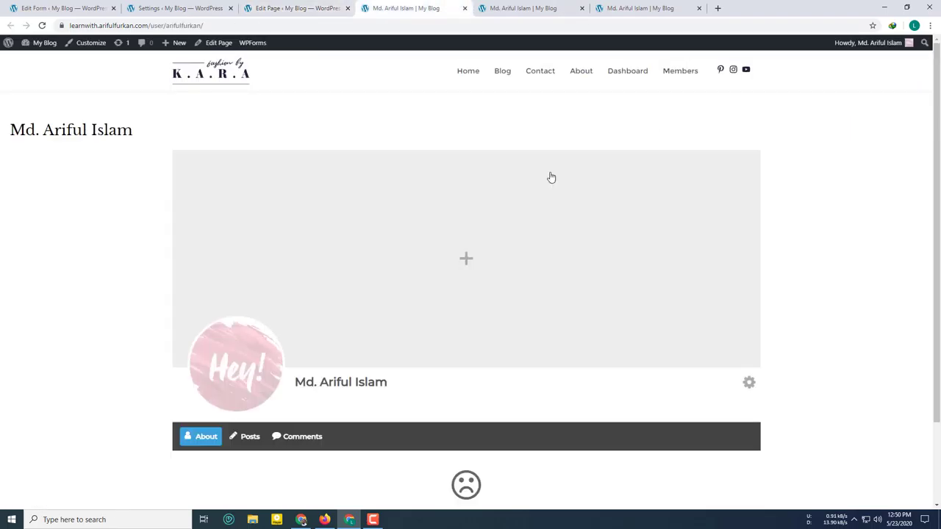
left_click(42, 25)
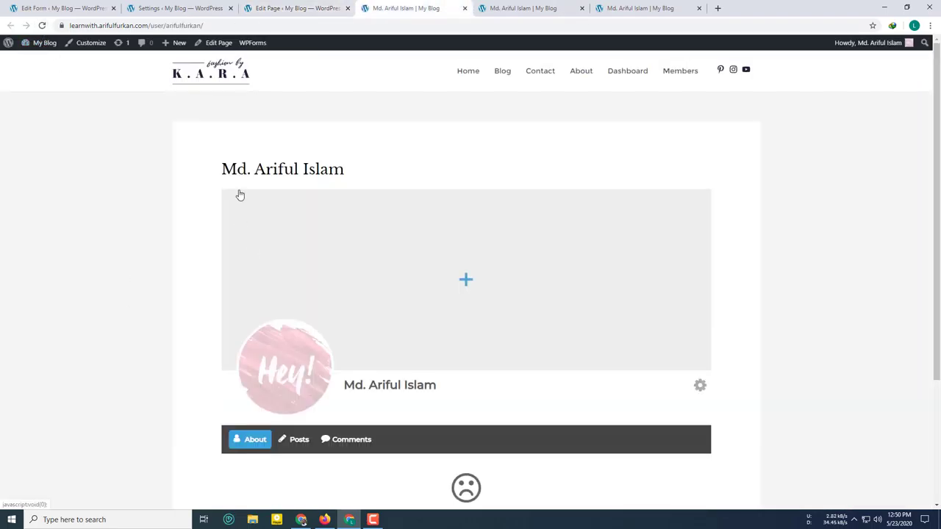
scroll(468, 269, "down", 5)
key("ctrl+2")
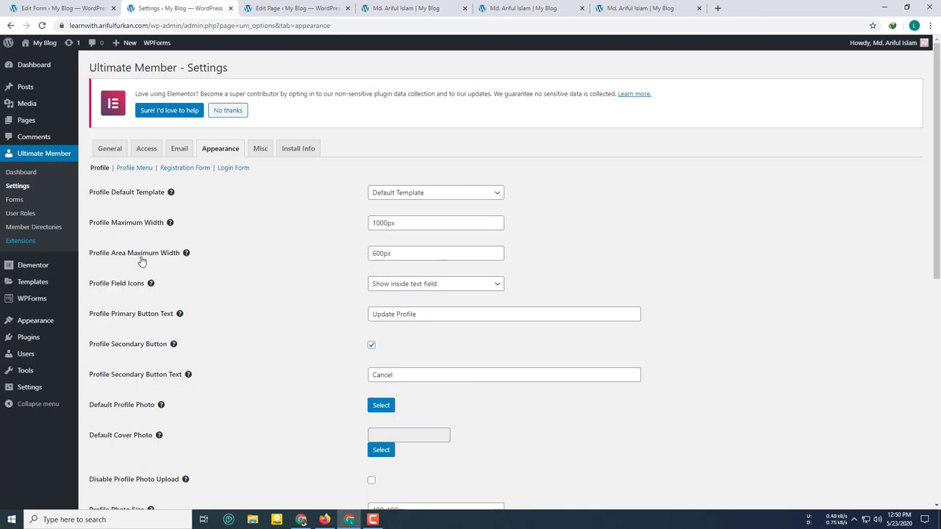
left_click(276, 6)
left_click(348, 8)
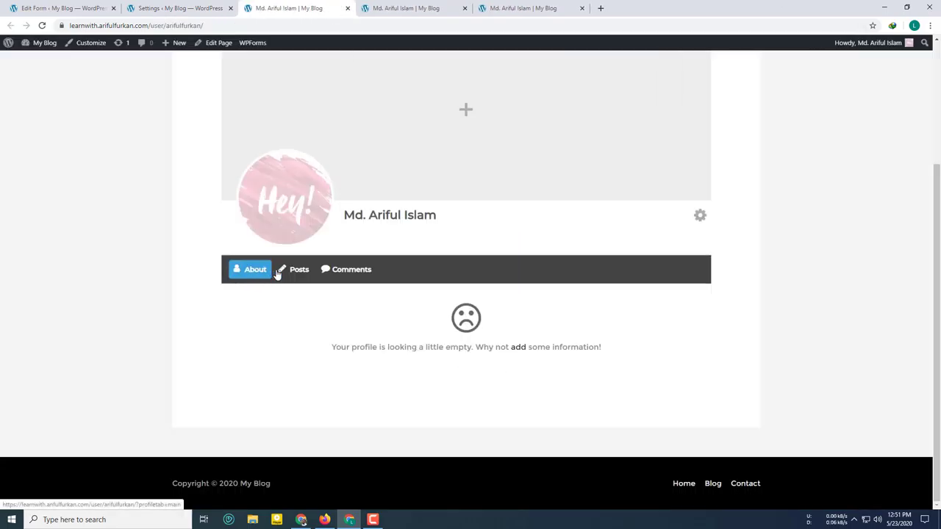
Step: Open the posts section of the user profile and look through how the listed posts are laid out
left_click(307, 270)
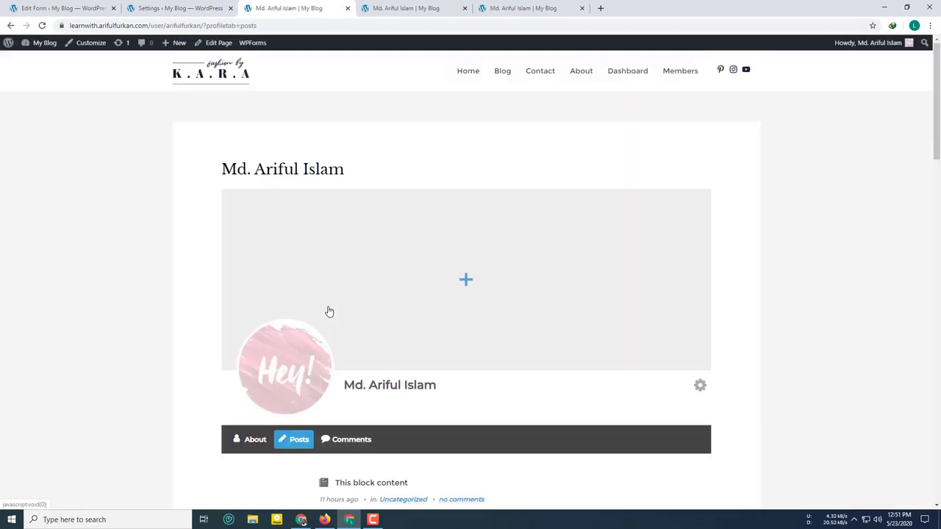
scroll(329, 311, "down", 5)
scroll(321, 216, "up", 1)
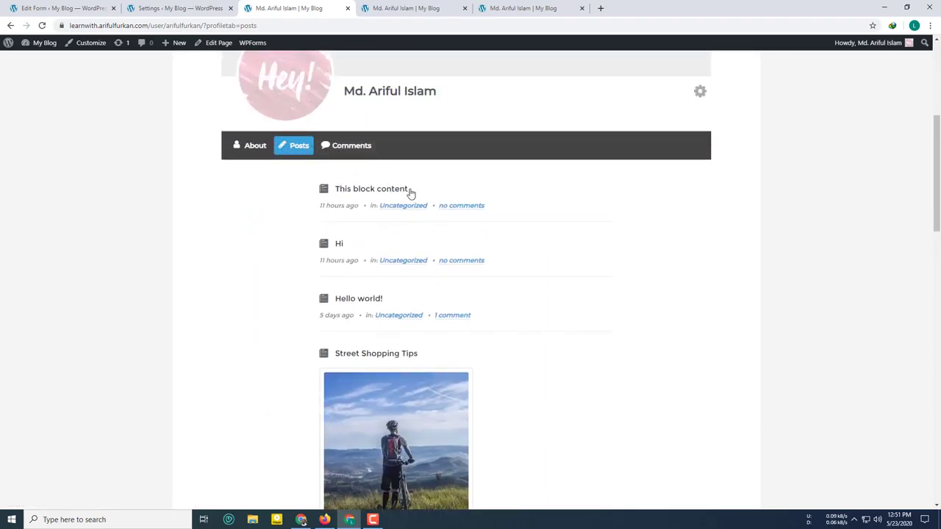
scroll(410, 195, "up", 2)
scroll(419, 198, "down", 3)
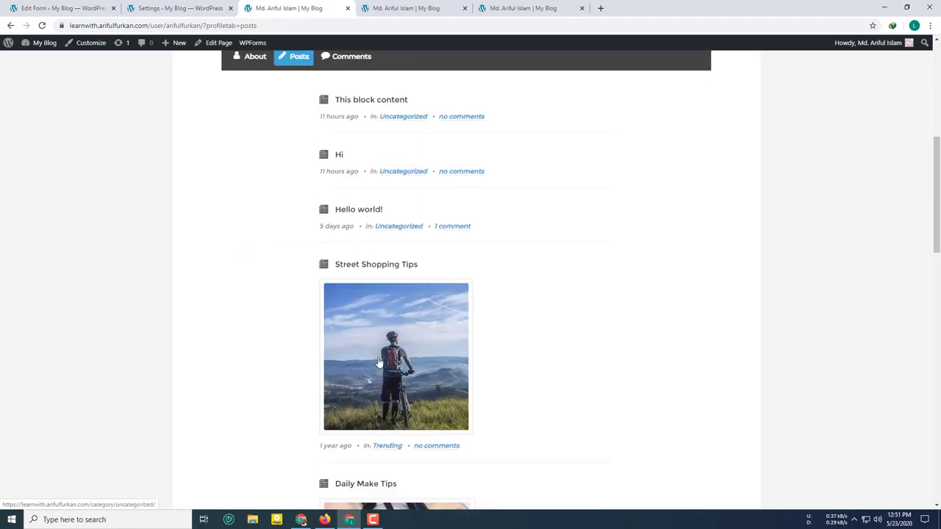
scroll(372, 325, "down", 3)
scroll(380, 348, "up", 7)
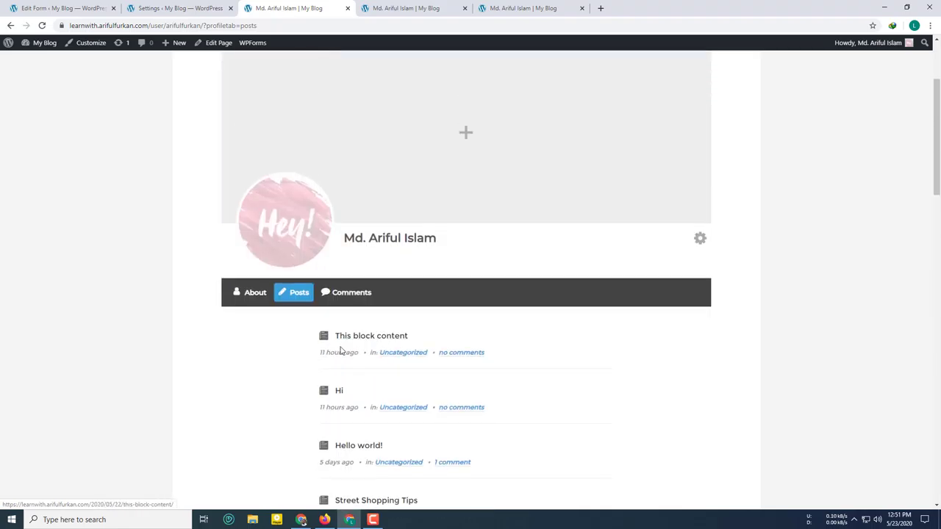
scroll(340, 351, "down", 2)
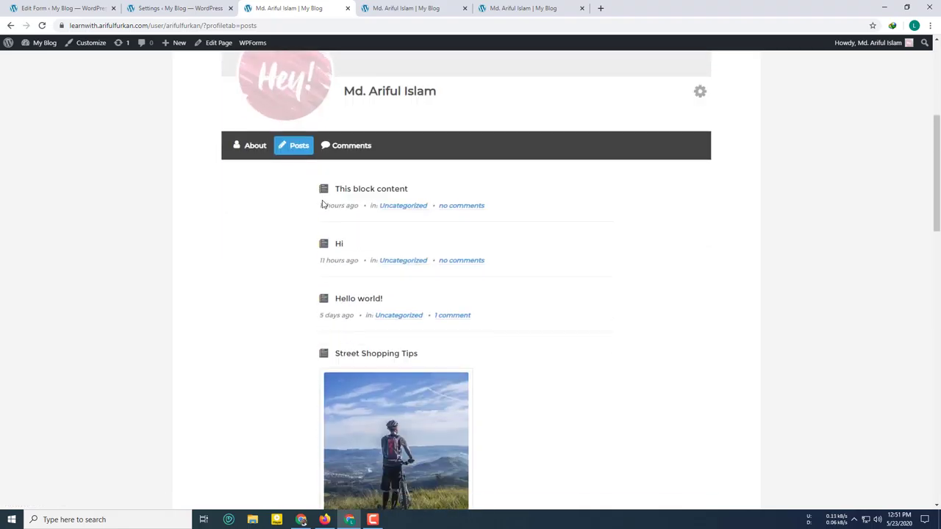
Step: Measure the width of the profile's posts area with a screen-capture selection, and discard the capture
left_click_drag(324, 204, 608, 231)
left_click(615, 225)
key("Print")
left_click_drag(318, 185, 611, 505)
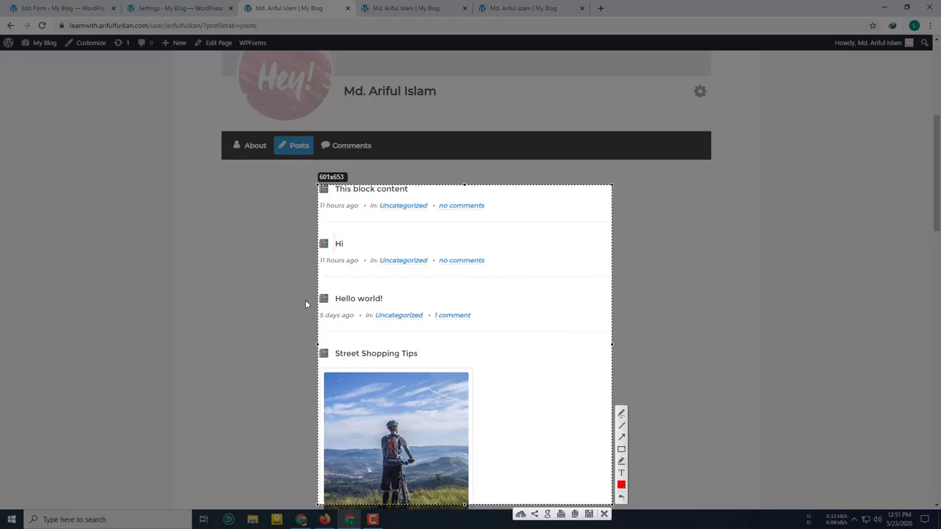
left_click(603, 514)
Step: Set the Profile Area Maximum Width to 1000px in the Ultimate Member appearance settings, and save the changes
left_click(222, 6)
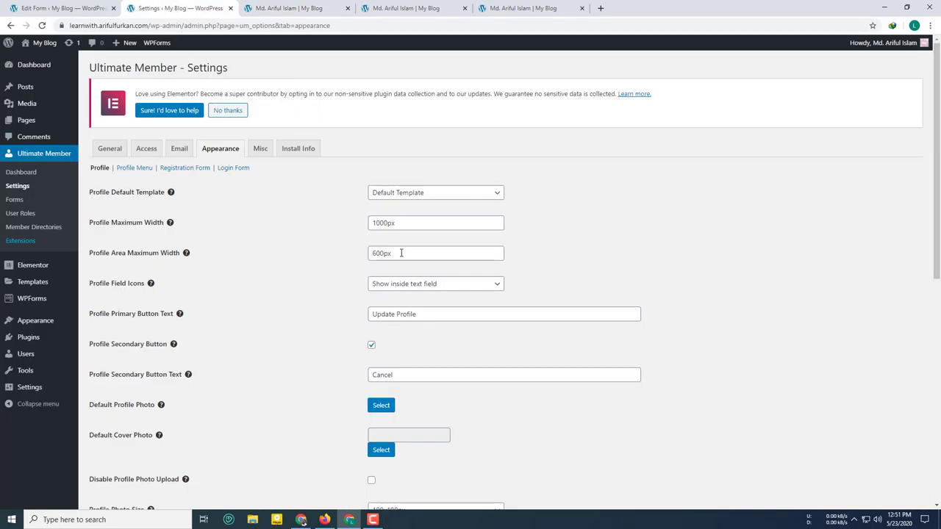
left_click_drag(383, 253, 363, 261)
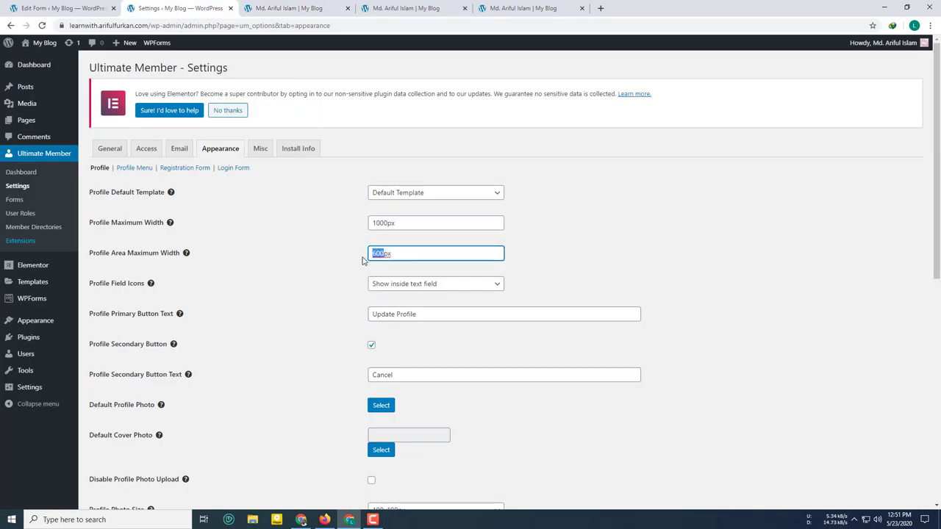
type("100")
scroll(358, 258, "down", 1)
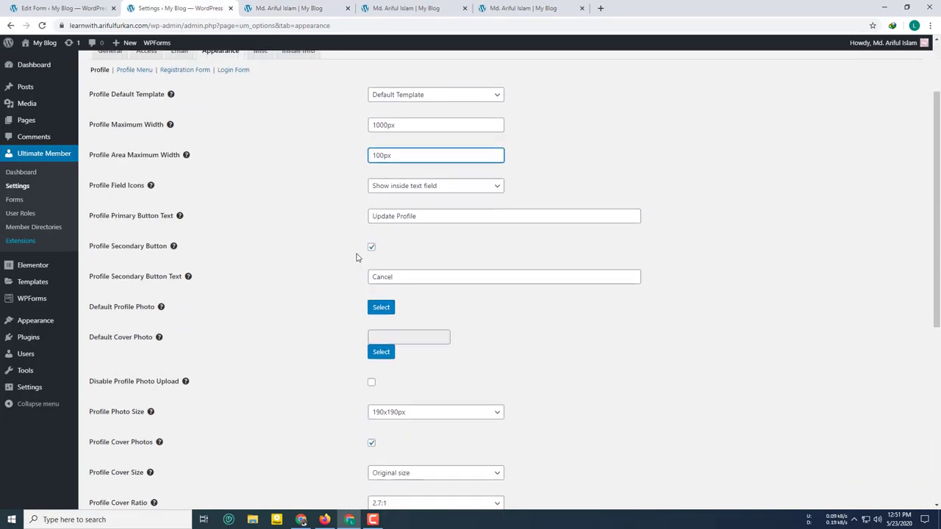
scroll(358, 257, "down", 4)
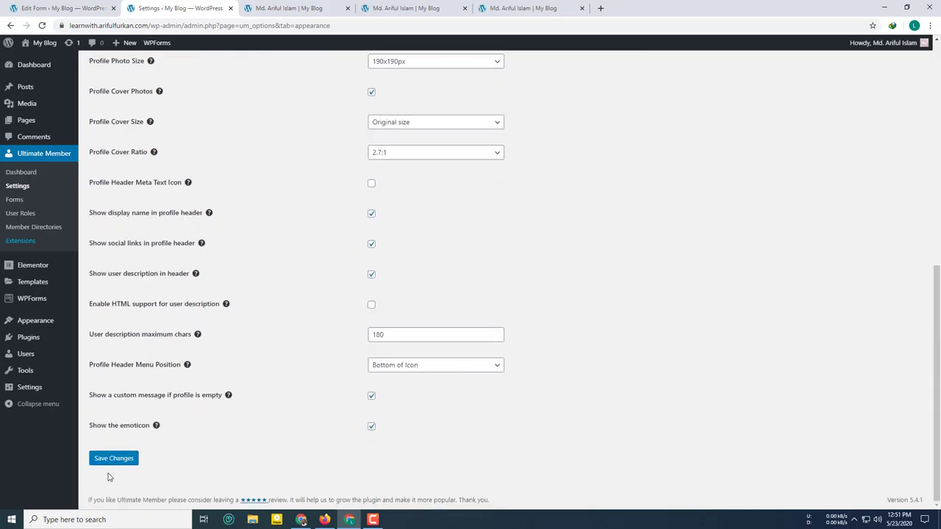
left_click(114, 458)
Step: Reload the profile's posts section to check the width of its content area, and return to the appearance settings
left_click(297, 9)
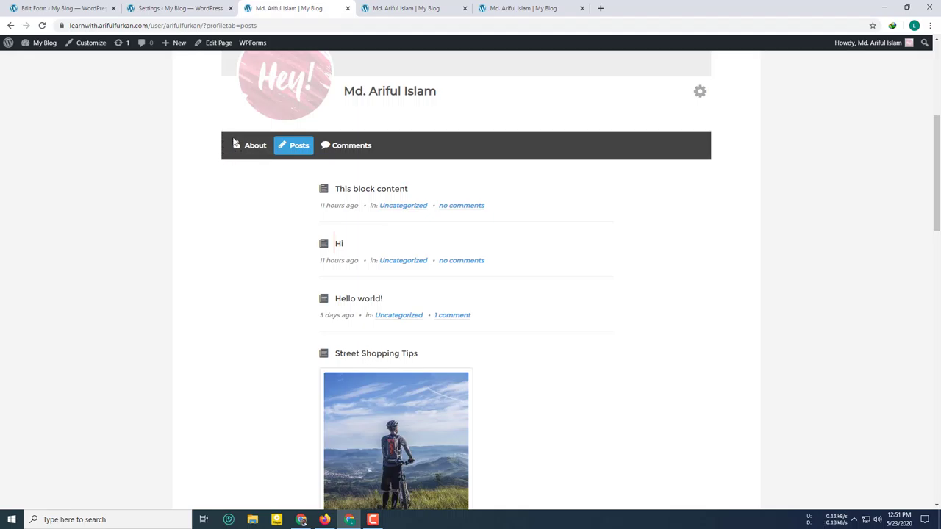
left_click(42, 25)
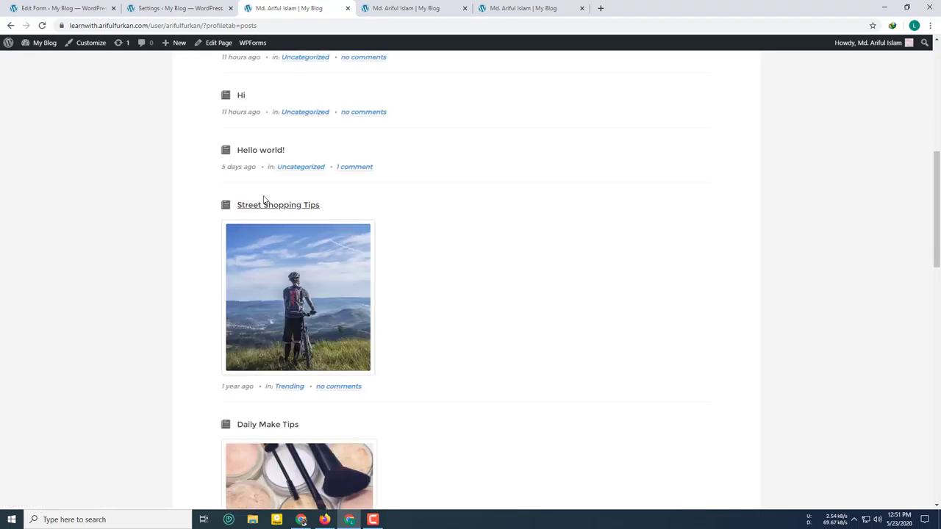
scroll(230, 236, "up", 3)
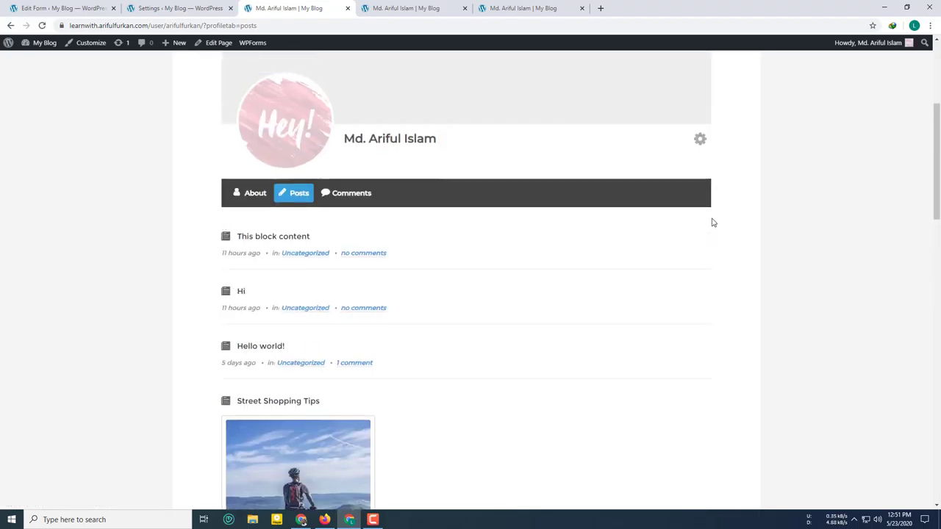
left_click(186, 6)
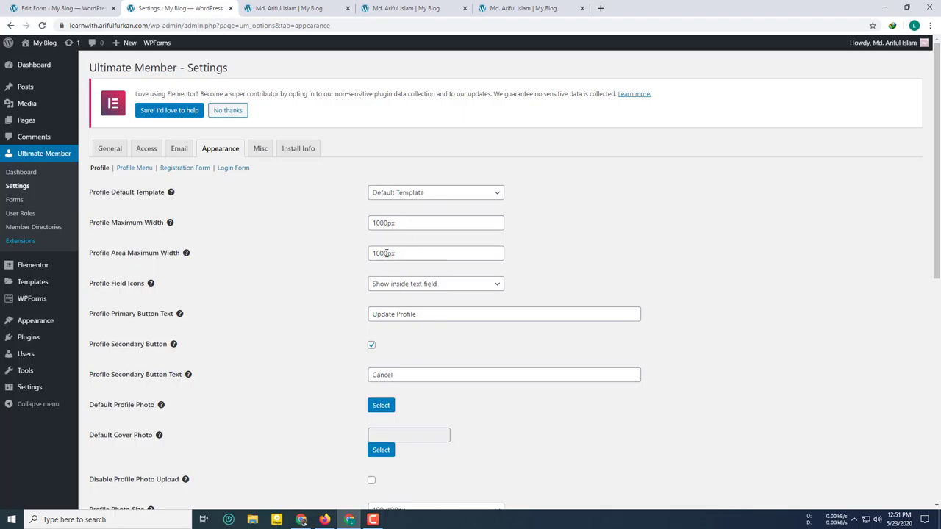
Step: Set the Profile Area Maximum Width to 600px in the profile appearance settings, and save the changes
left_click_drag(387, 253, 364, 257)
type("60")
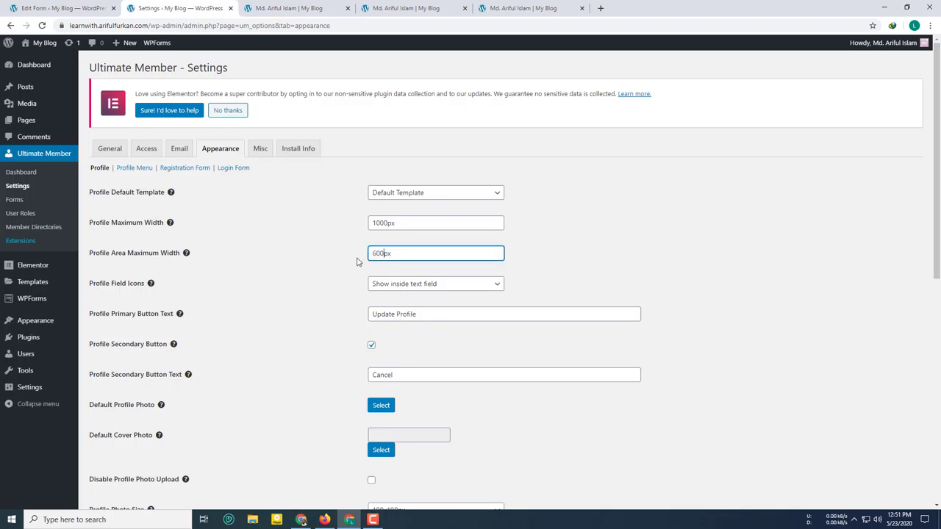
scroll(364, 269, "down", 2)
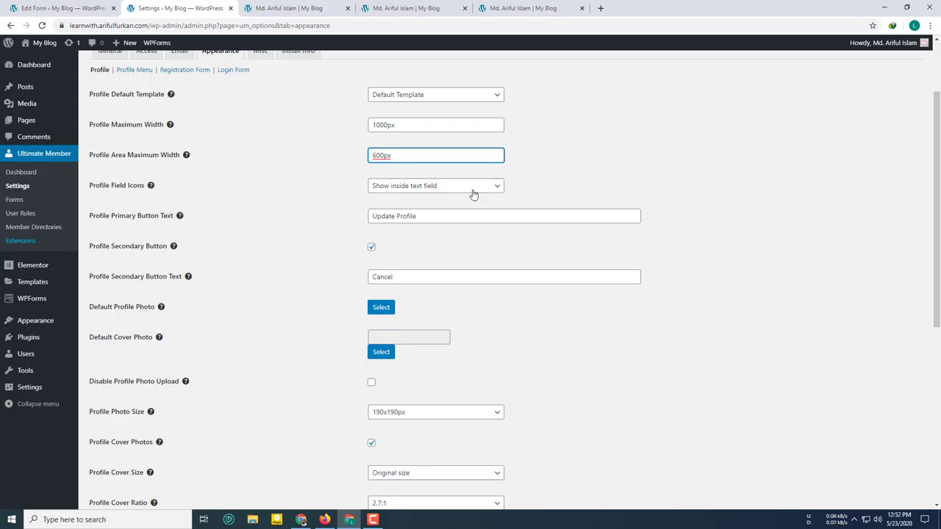
scroll(183, 247, "down", 5)
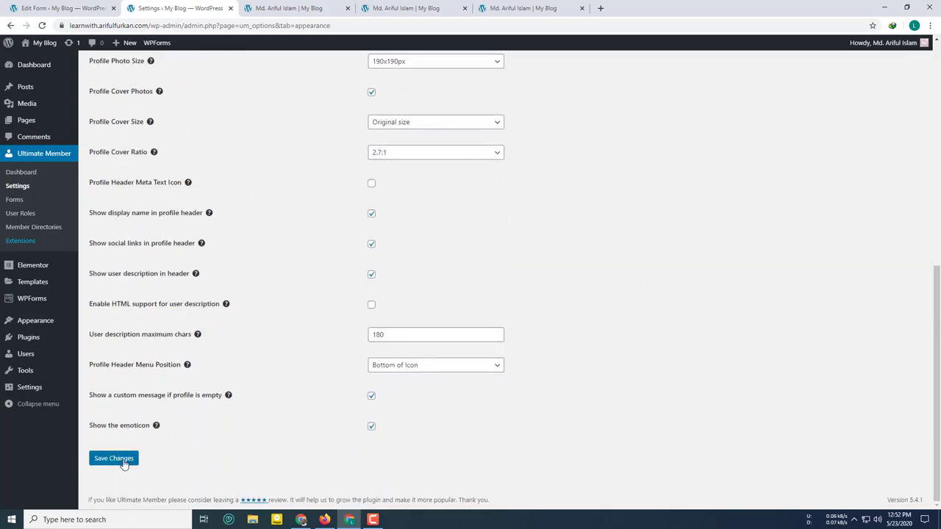
left_click(114, 458)
Step: Open the user profile in edit mode from its posts section and look through the editing form
key("ctrl+Tab")
scroll(273, 257, "down", 2)
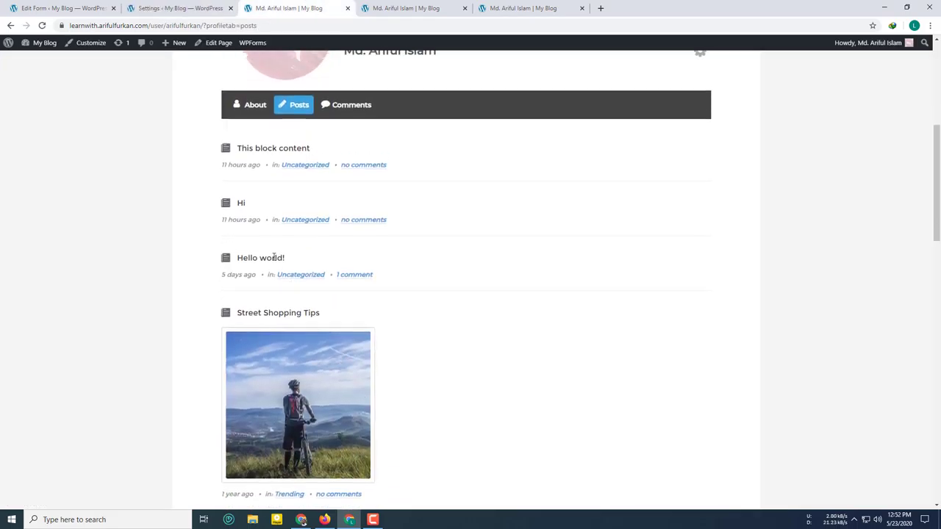
scroll(273, 258, "up", 2)
left_click(701, 141)
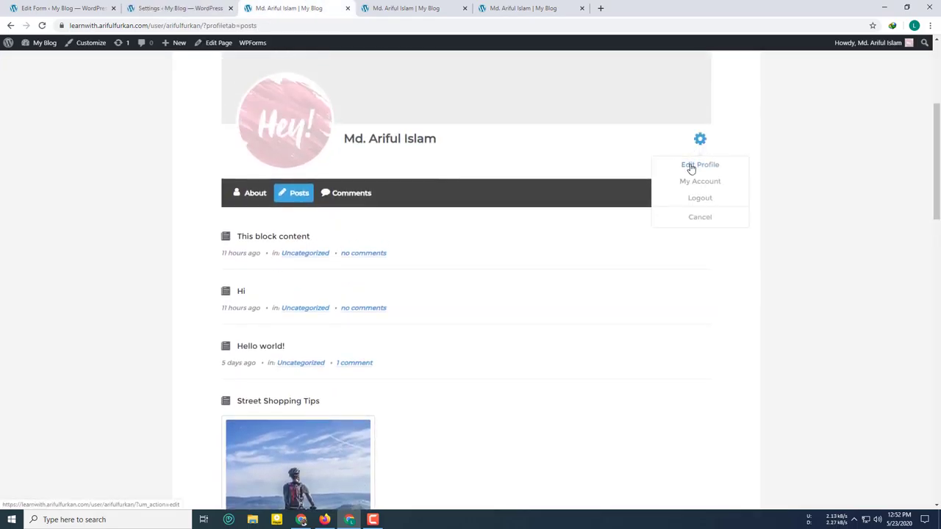
left_click(691, 167)
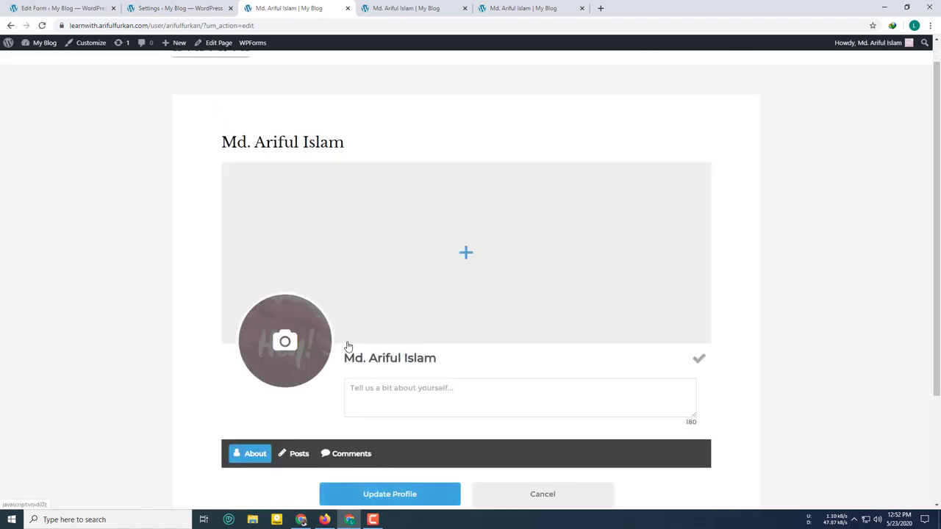
scroll(348, 346, "down", 2)
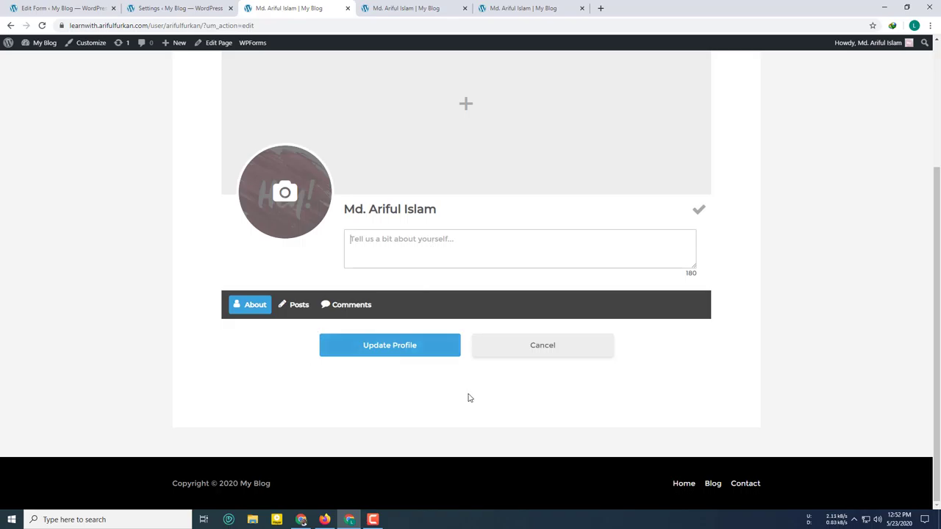
Step: Examine the Profile Field Icons and button text settings against the fields and buttons on the profile's edit page
left_click(175, 9)
scroll(441, 302, "down", 2)
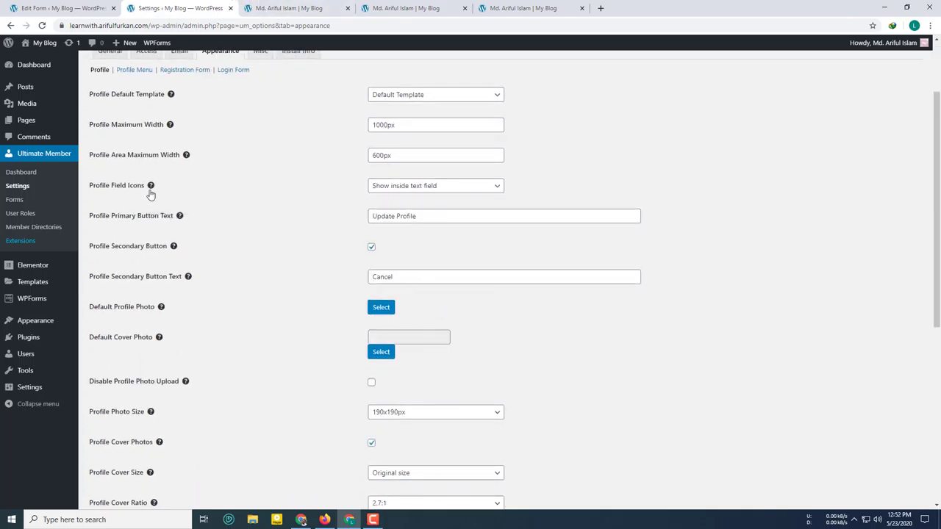
mouse_move(151, 189)
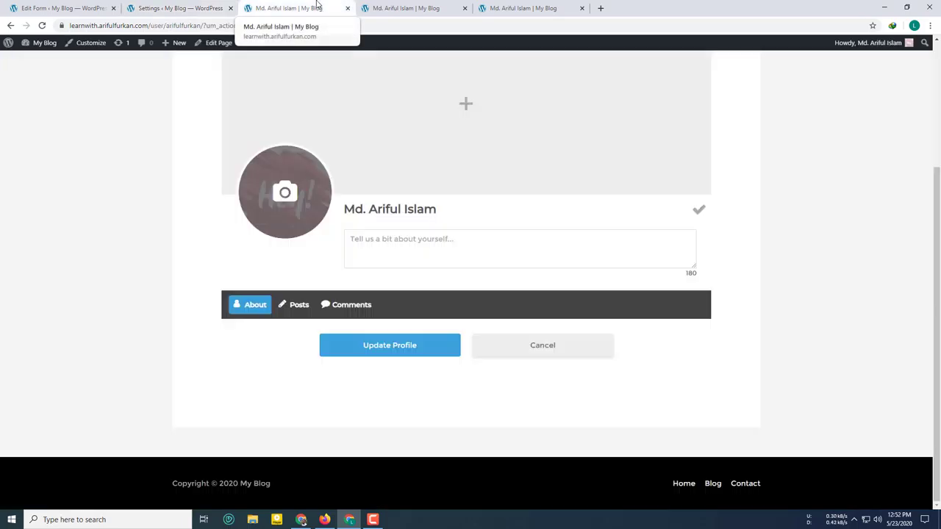
left_click(340, 8)
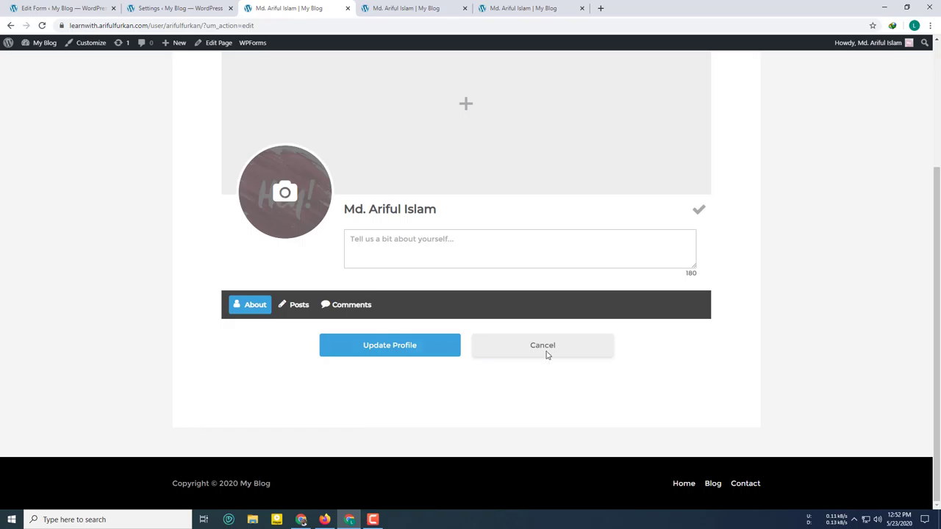
left_click(62, 8)
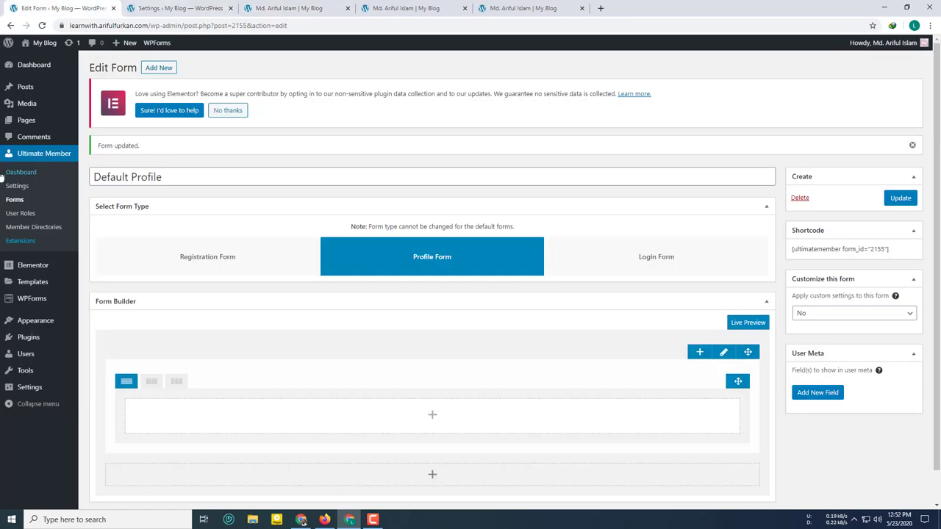
left_click(212, 6)
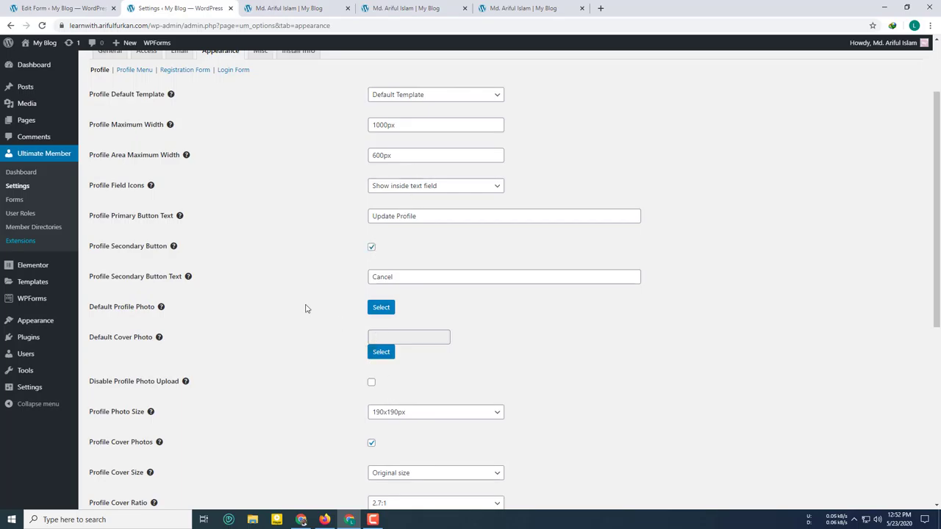
scroll(450, 323, "down", 5)
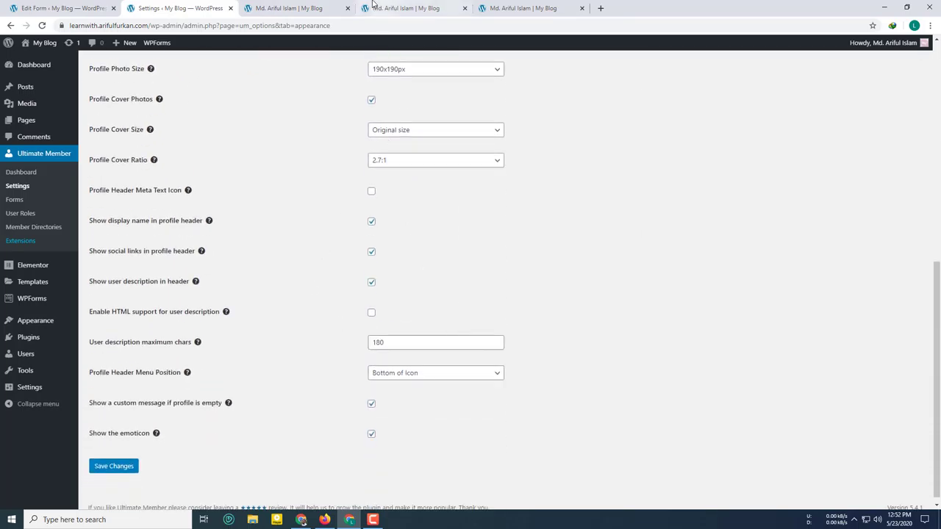
left_click(288, 8)
Step: Turn off the display of social links in the profile header in the appearance settings, and save the changes
left_click(176, 8)
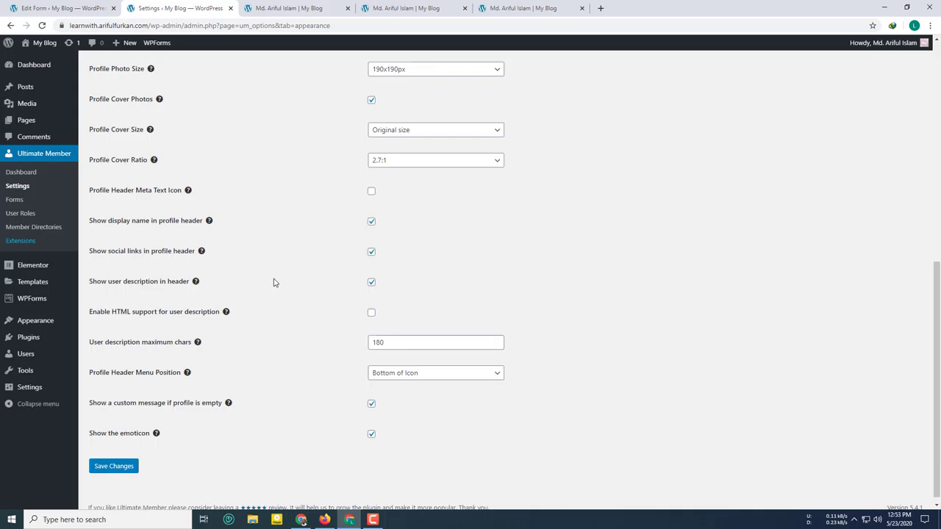
scroll(274, 282, "up", 1)
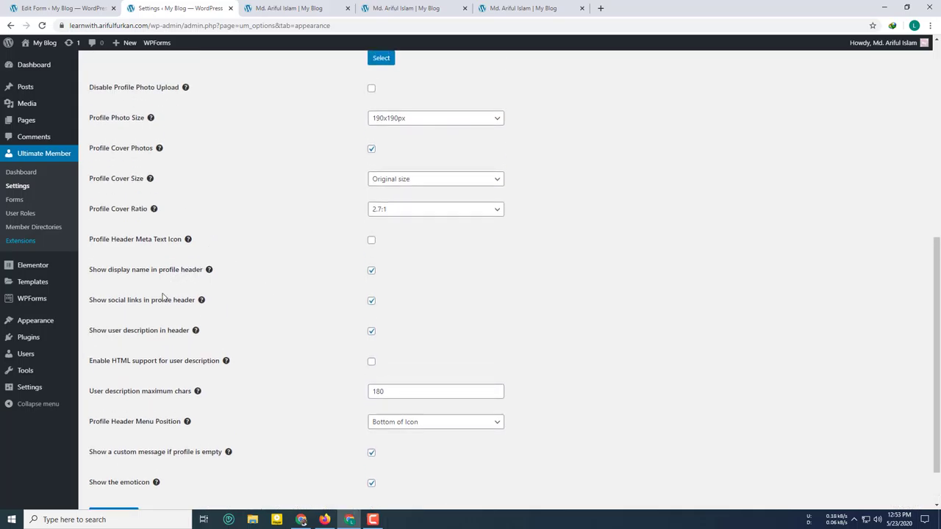
left_click(372, 300)
scroll(154, 454, "down", 1)
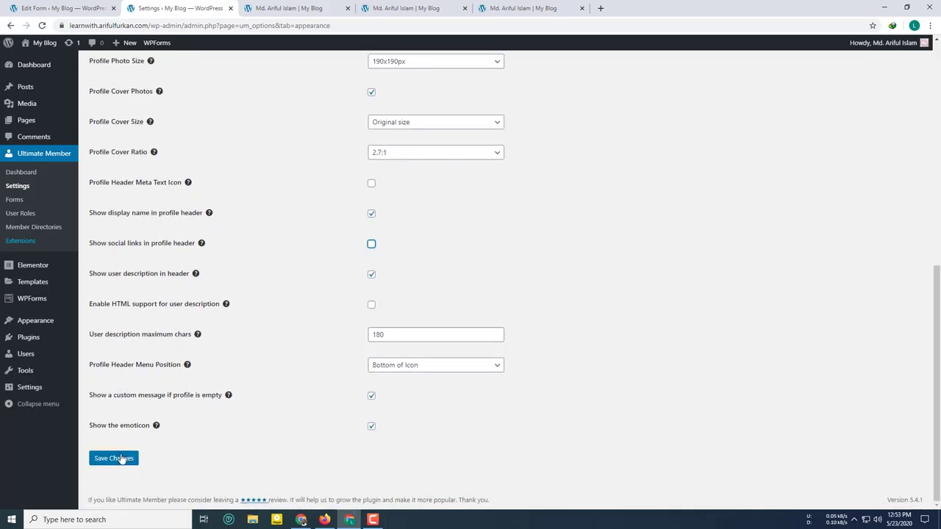
left_click(119, 458)
Step: Open the Default Profile form for editing from the Ultimate Member forms list, and add the predefined Facebook field to its empty row
left_click(305, 8)
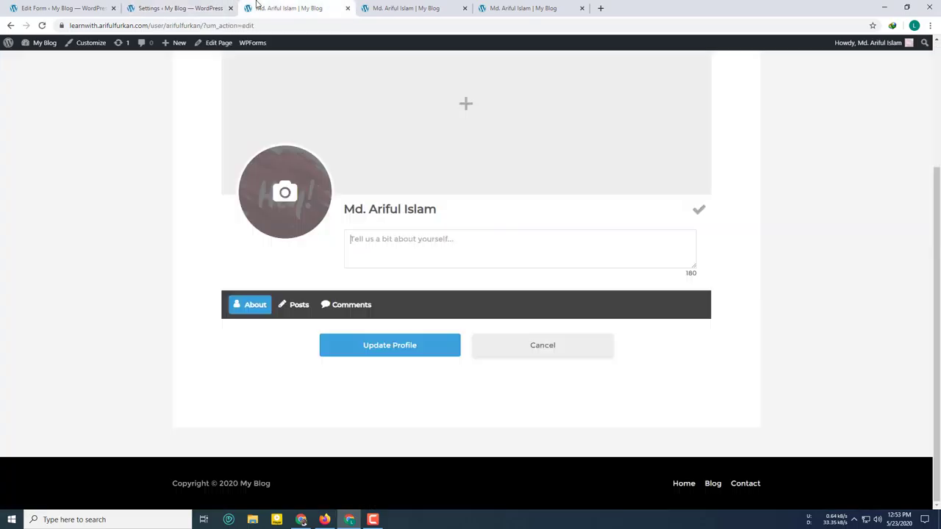
left_click(58, 8)
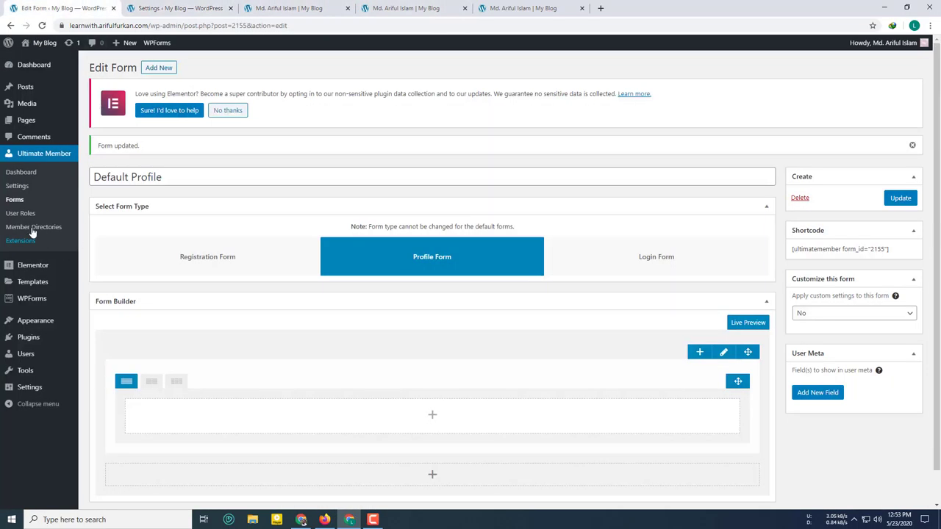
left_click(16, 200)
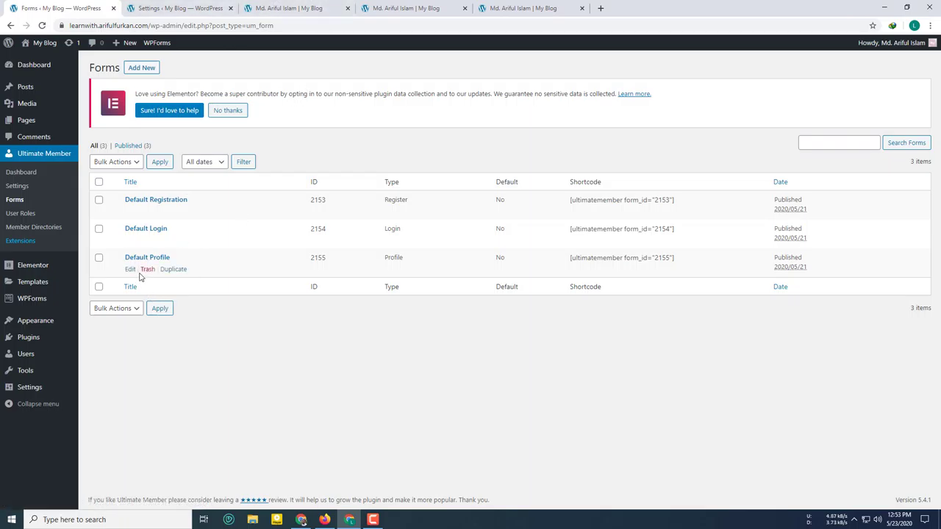
left_click(130, 270)
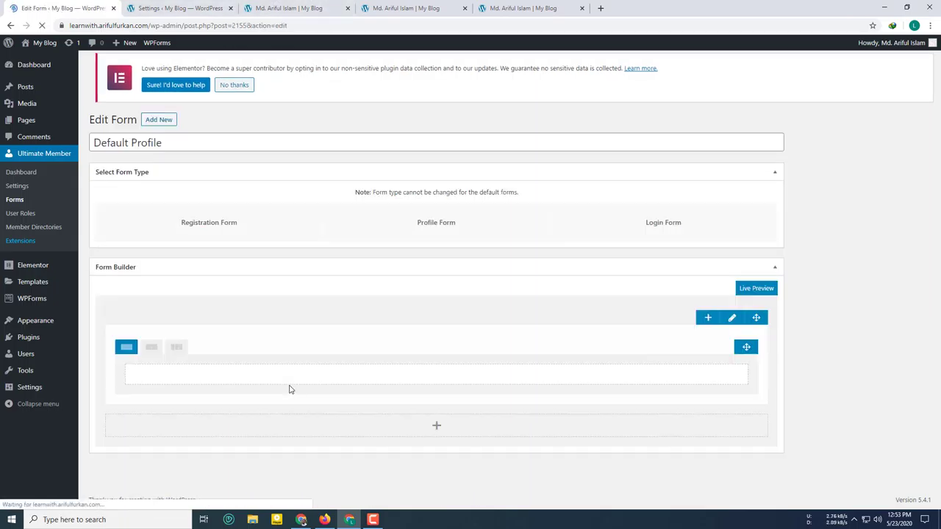
scroll(216, 334, "down", 1)
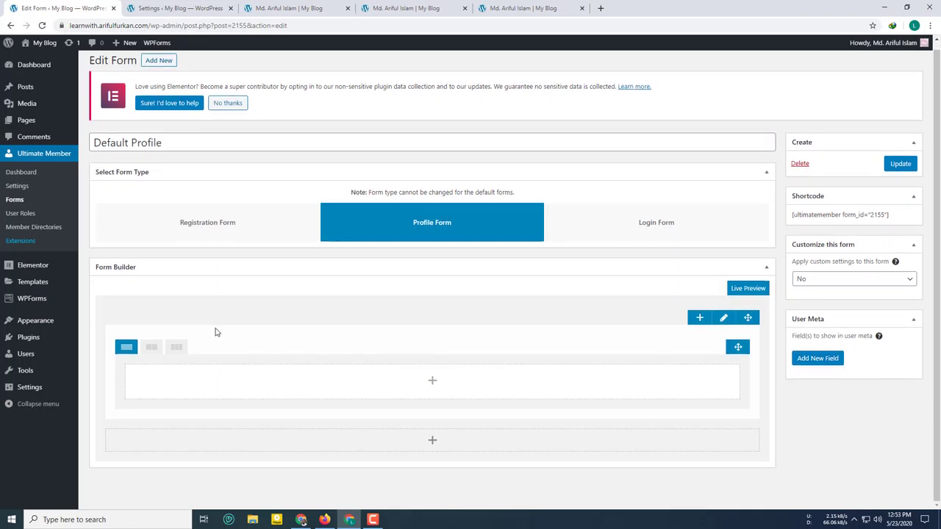
left_click(433, 382)
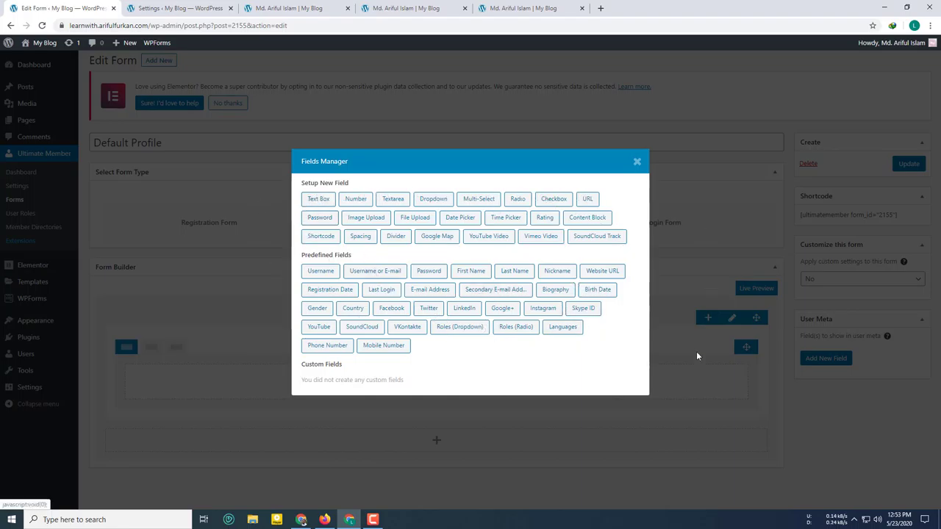
left_click(393, 310)
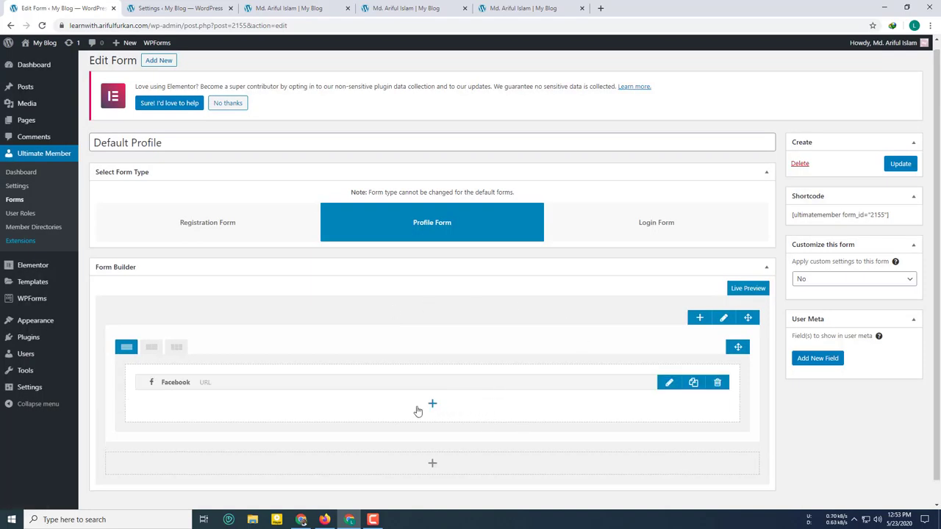
Step: Open the Facebook field's settings, look over its title, label and help text, and close them without changes
left_click(669, 382)
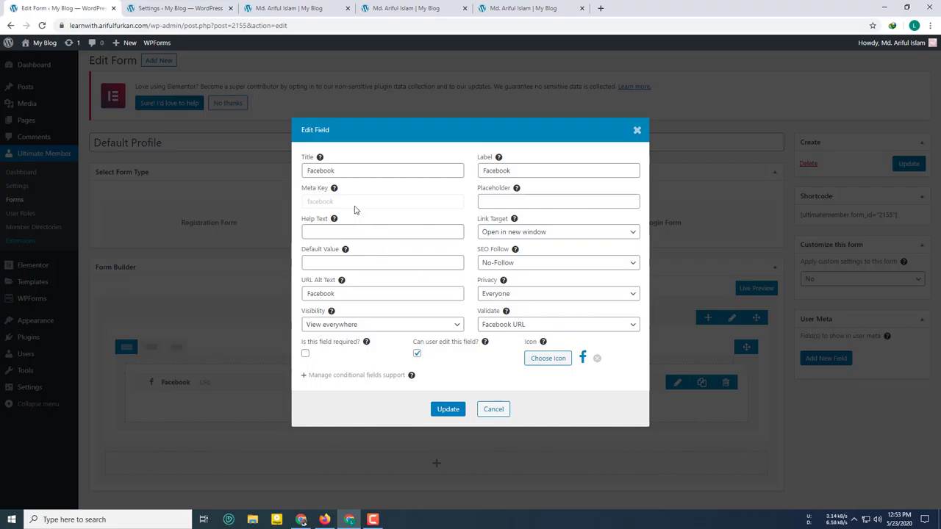
double_click(337, 170)
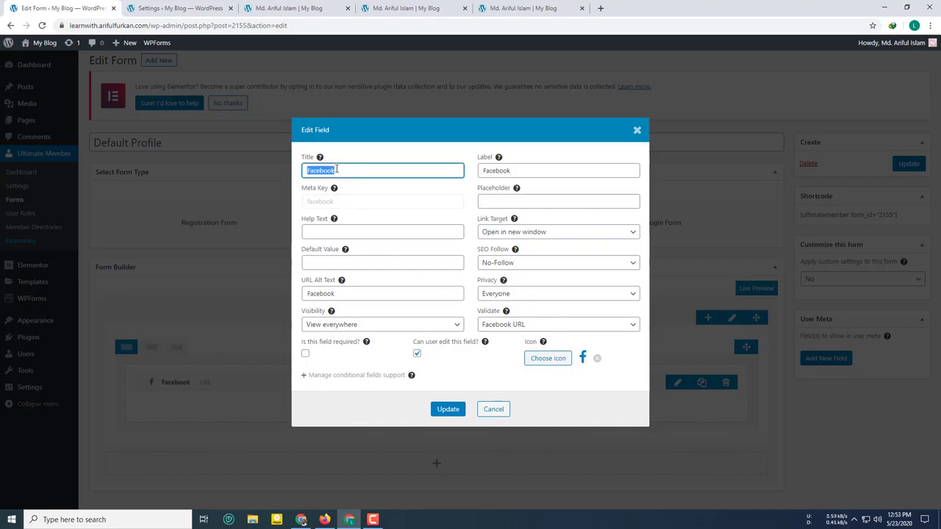
double_click(515, 172)
left_click(346, 233)
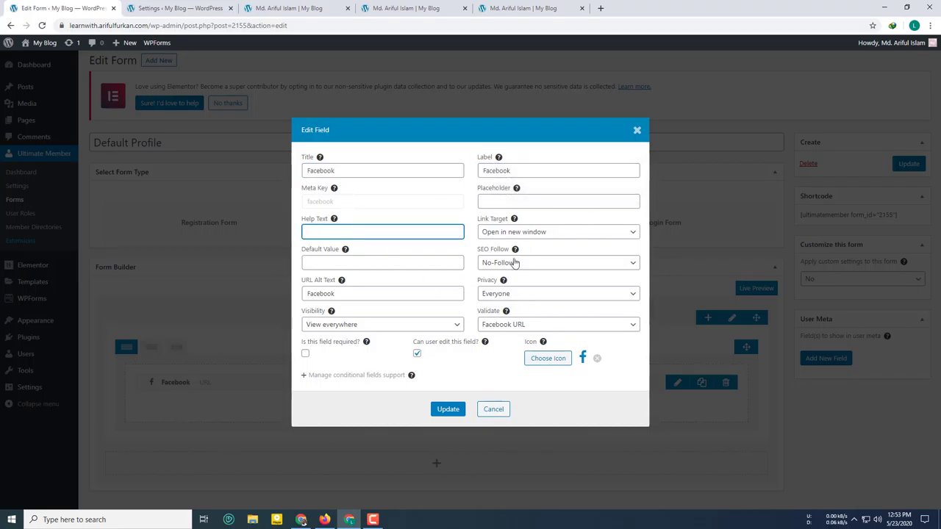
left_click(496, 408)
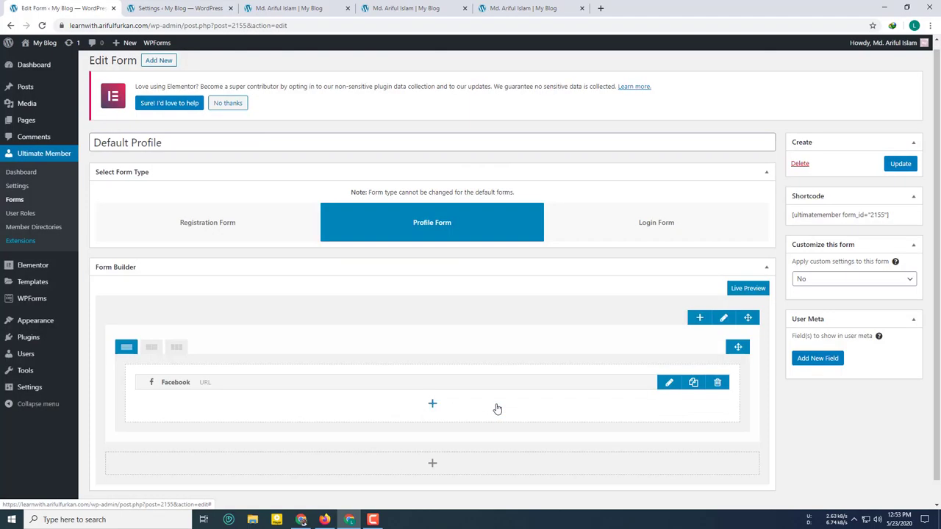
Step: Add the predefined Mobile Number, Birth Date and Website URL fields below the Facebook field, and update the Default Profile form
left_click(433, 404)
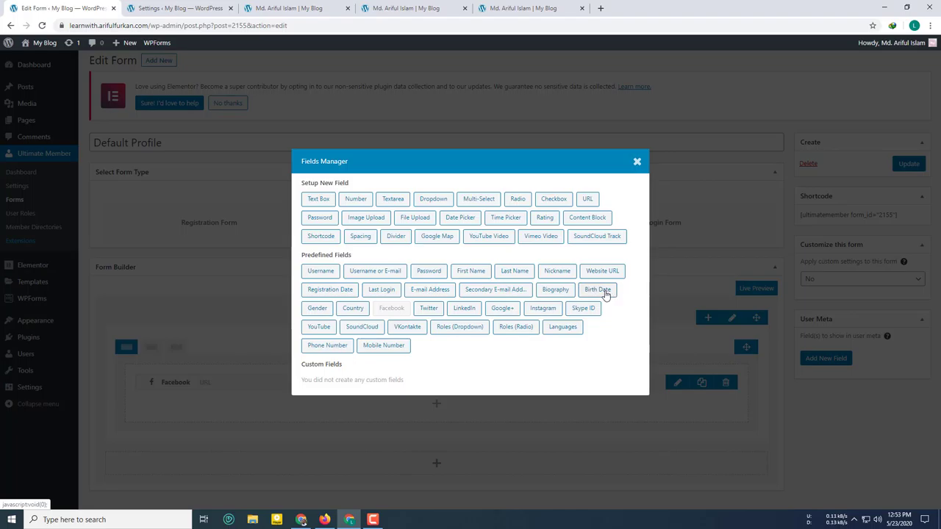
left_click(375, 349)
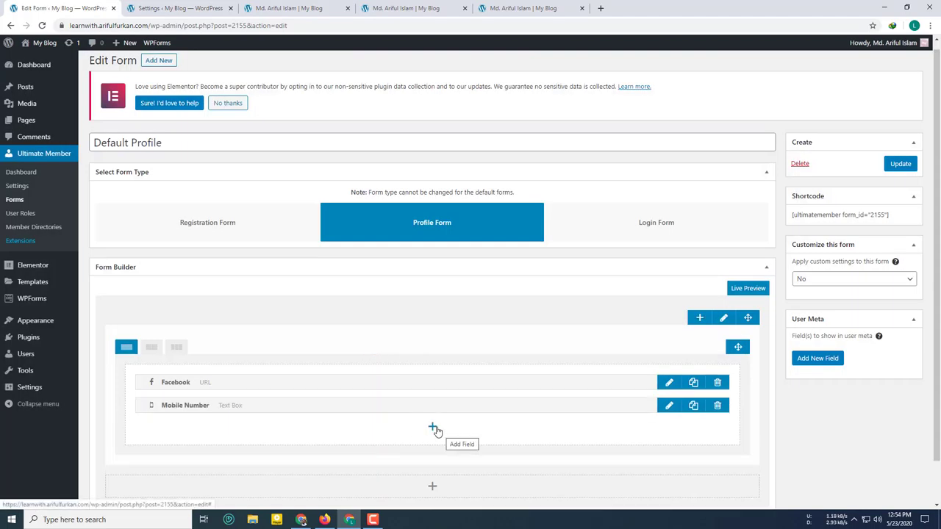
left_click(433, 428)
left_click(601, 291)
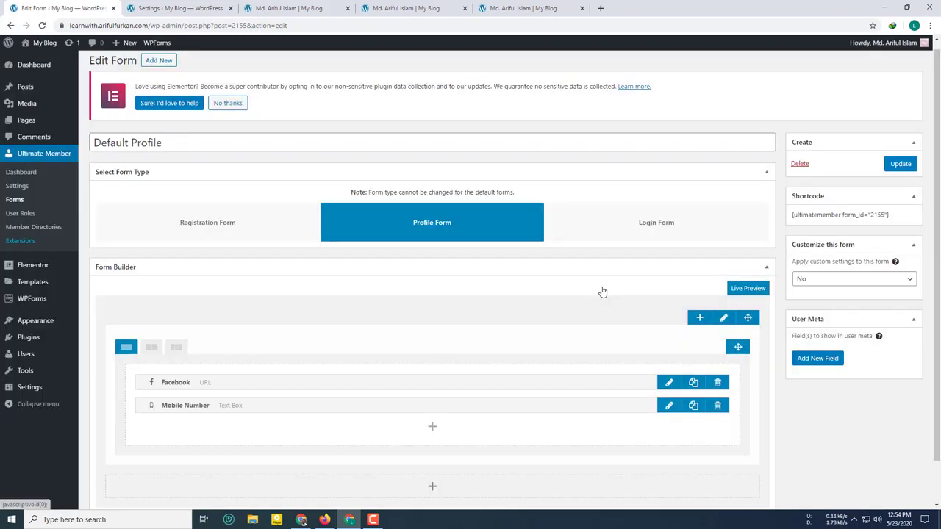
left_click(436, 450)
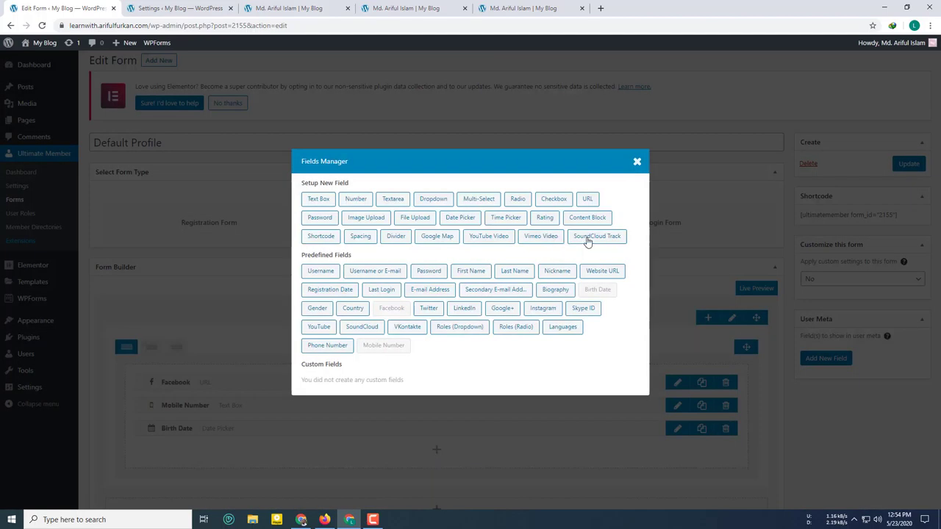
left_click(600, 278)
scroll(902, 217, "down", 1)
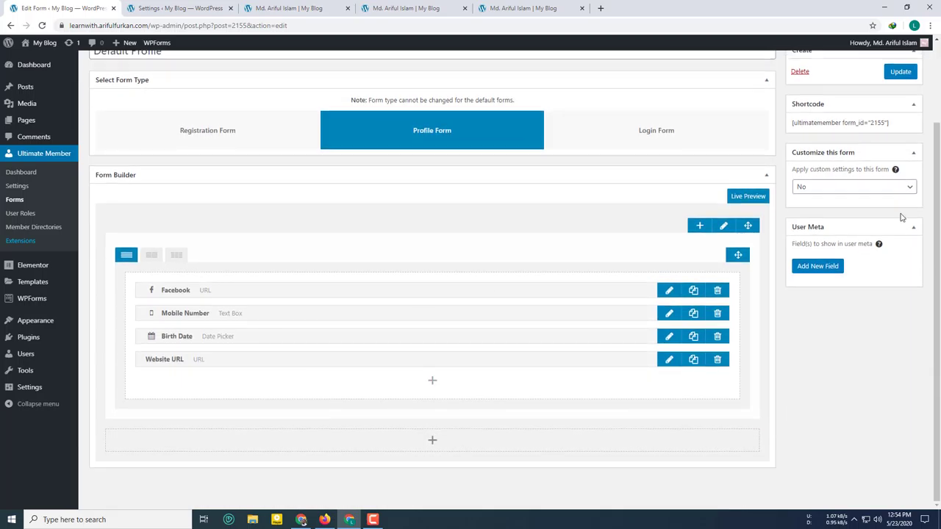
left_click(901, 72)
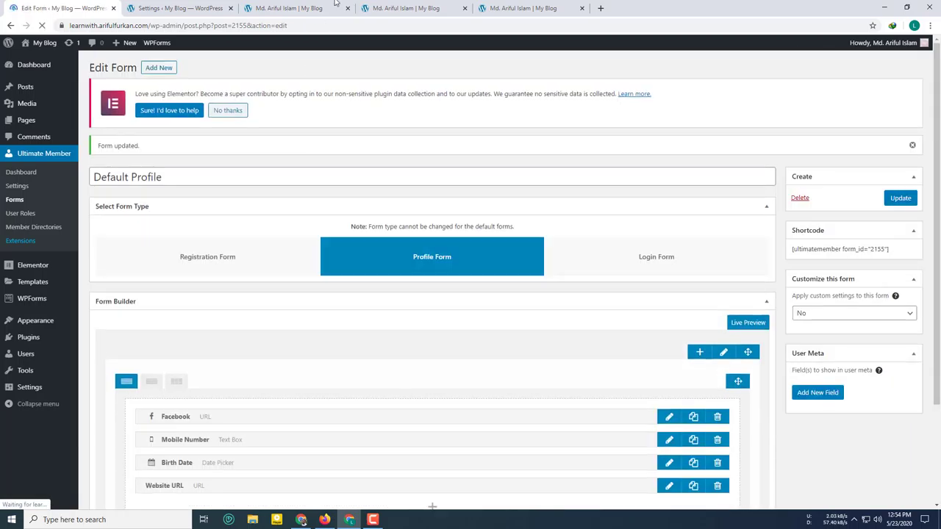
Step: Reload the profile edit page and look over the newly added Facebook, Mobile Number, Birth Date and Website URL fields
left_click(395, 7)
scroll(498, 258, "down", 1)
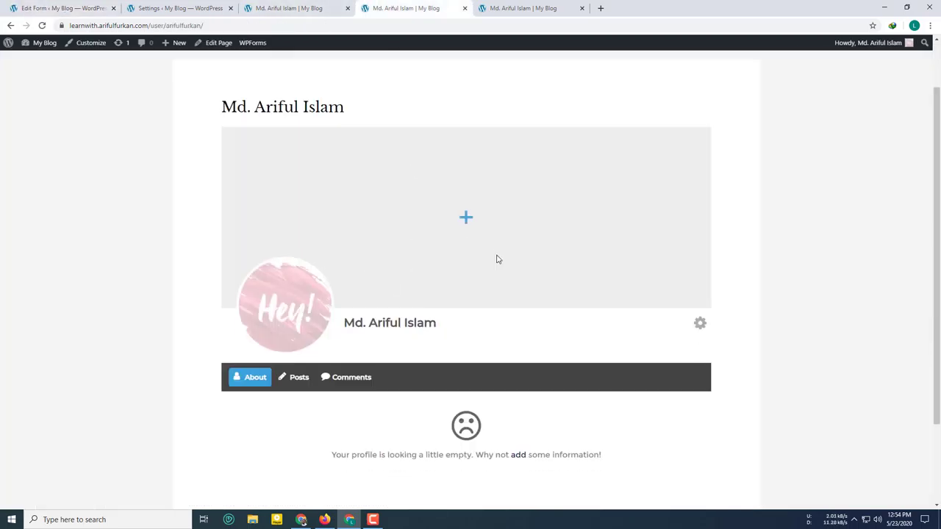
left_click(270, 7)
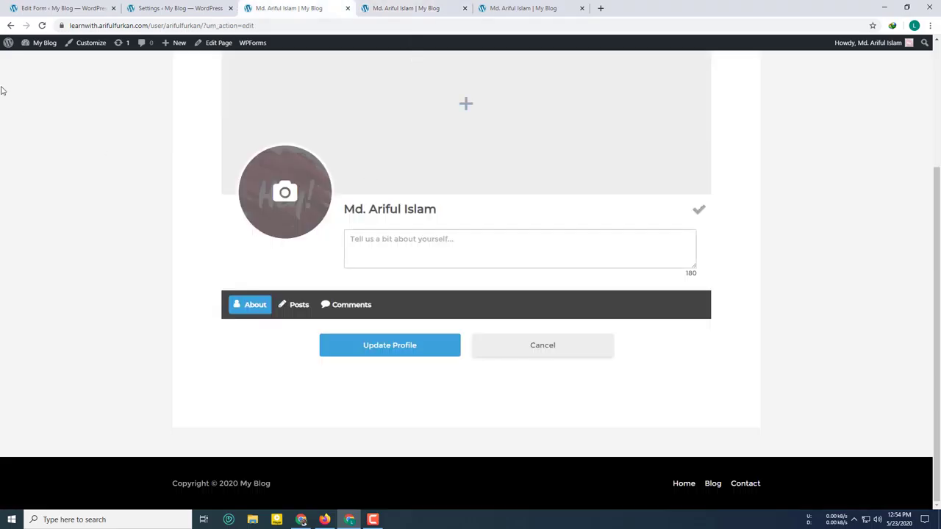
left_click(41, 25)
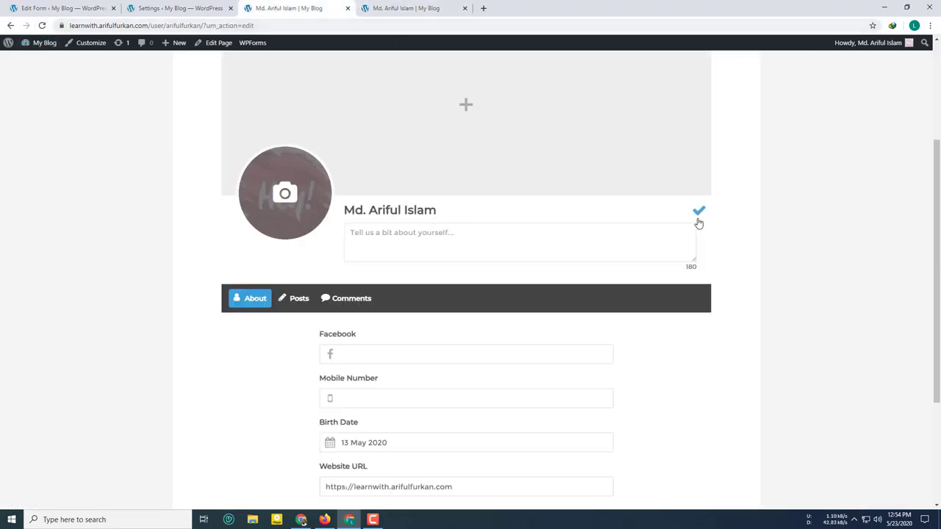
scroll(718, 219, "down", 2)
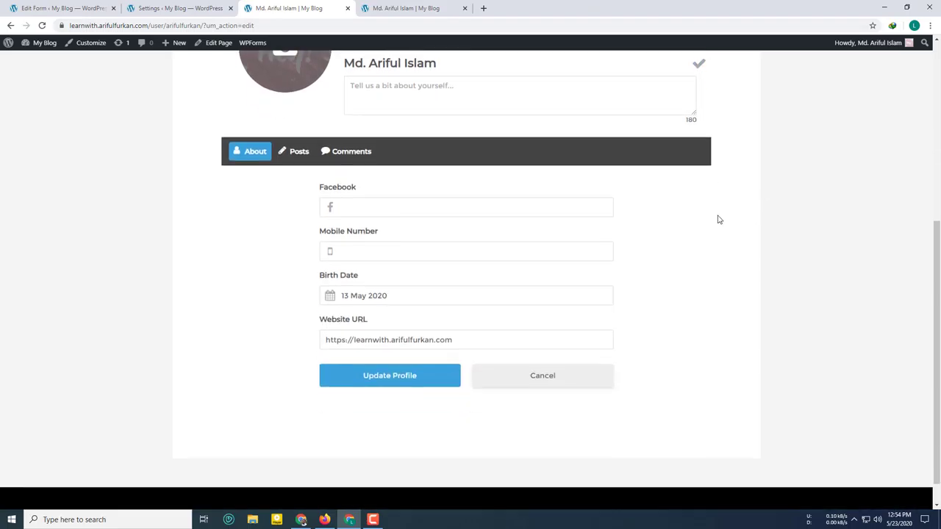
Step: Try out the input fields on the profile edit page and clear the Birth Date with its date picker
left_click(369, 210)
left_click(401, 259)
left_click(467, 287)
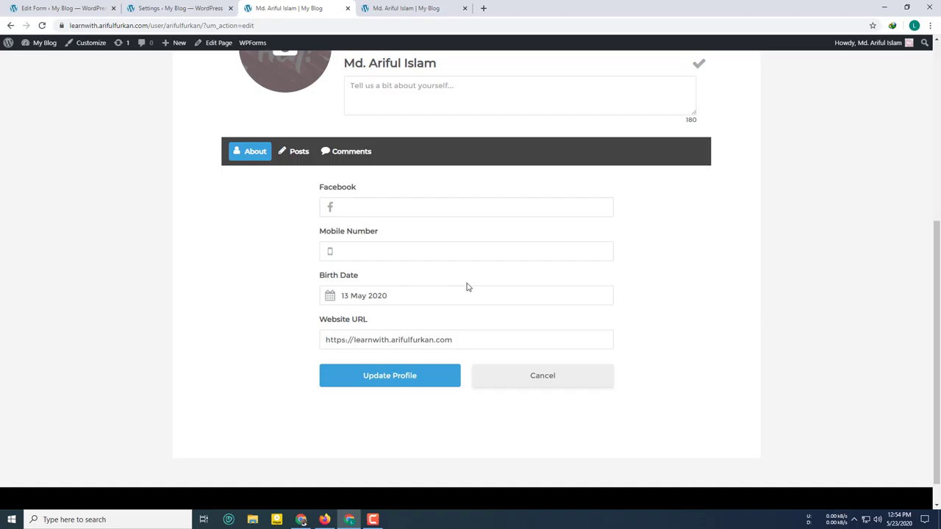
left_click(394, 291)
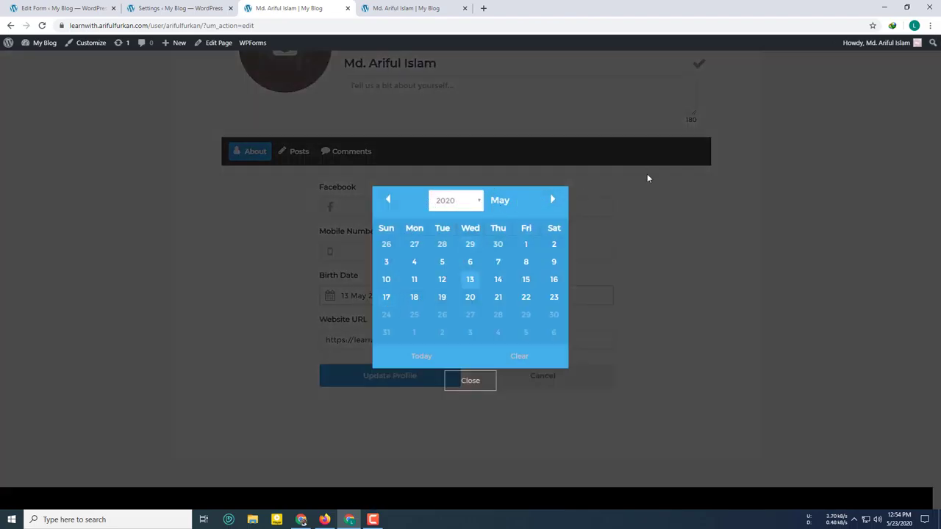
left_click(515, 358)
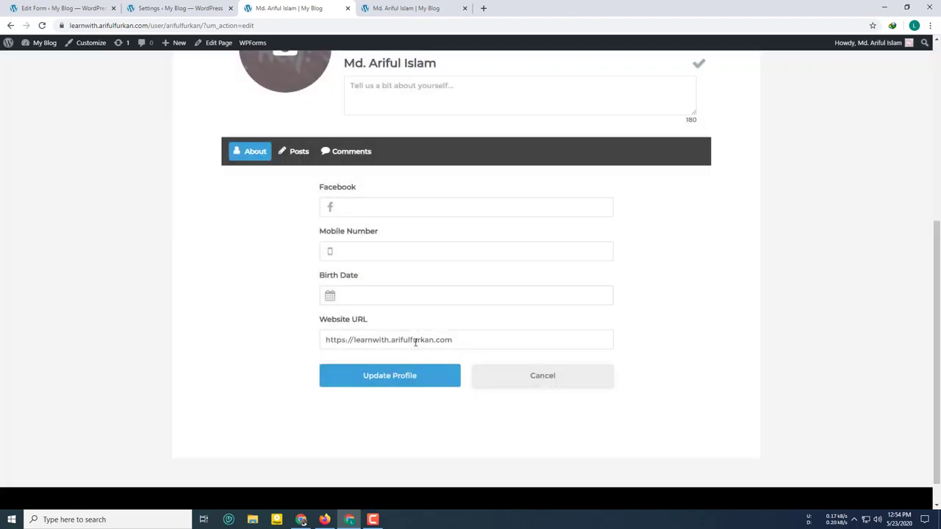
left_click(410, 341)
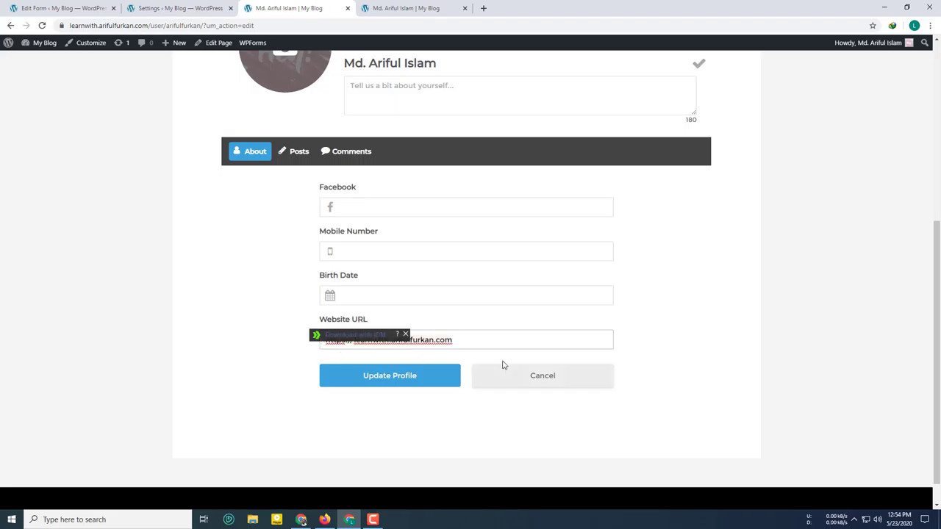
left_click(266, 255)
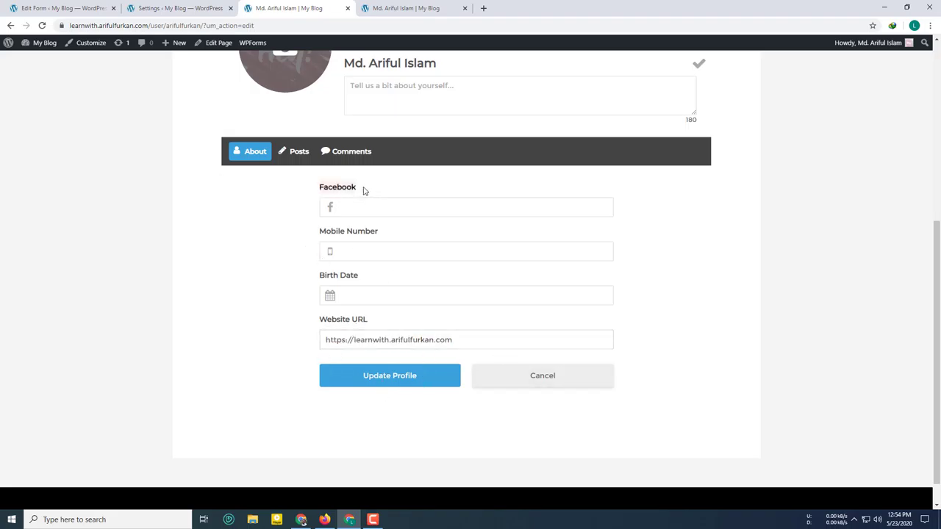
Step: Compare the icons inside the profile fields with the Profile Field Icons option in the appearance settings
left_click(340, 212)
left_click(342, 208)
left_click(331, 209)
left_click(183, 8)
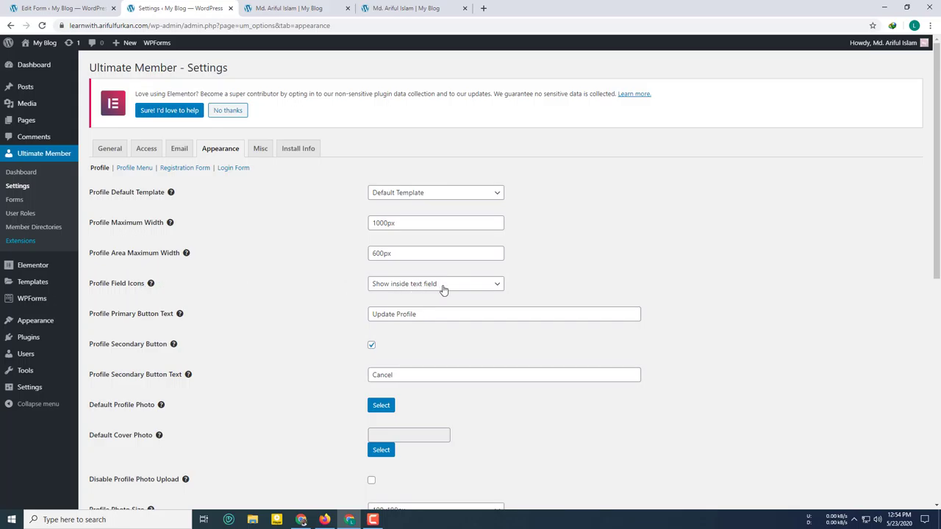
left_click(287, 8)
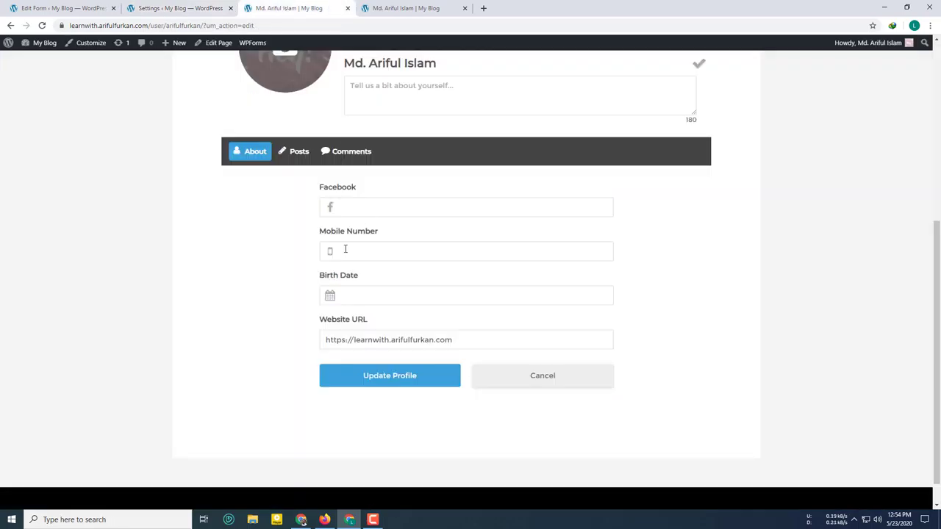
Step: Set Profile Field Icons to "Show with label" in the appearance settings, and save the changes
left_click(178, 6)
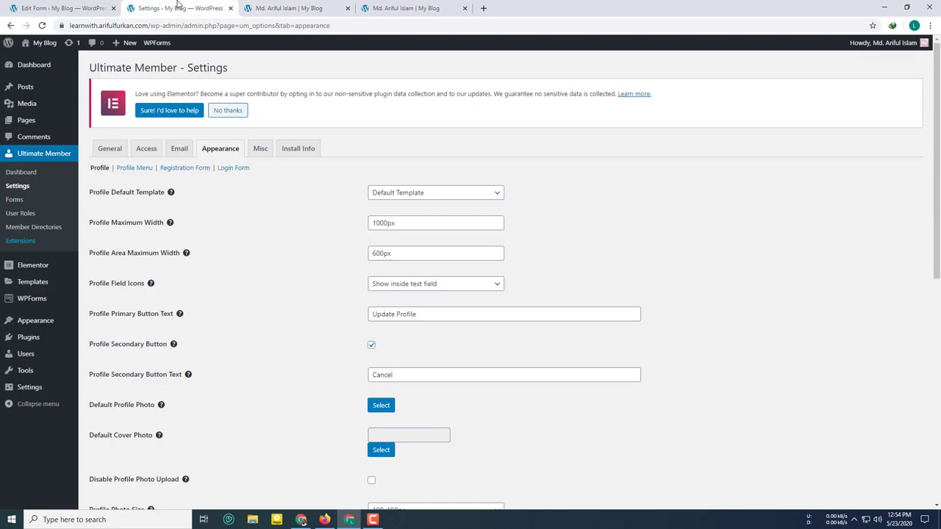
left_click(429, 285)
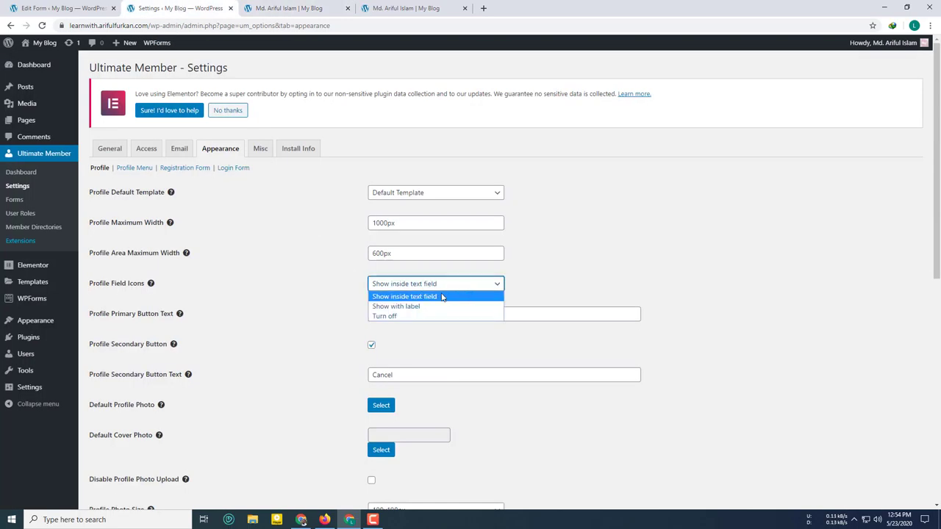
left_click(397, 305)
scroll(242, 257, "down", 6)
left_click(127, 460)
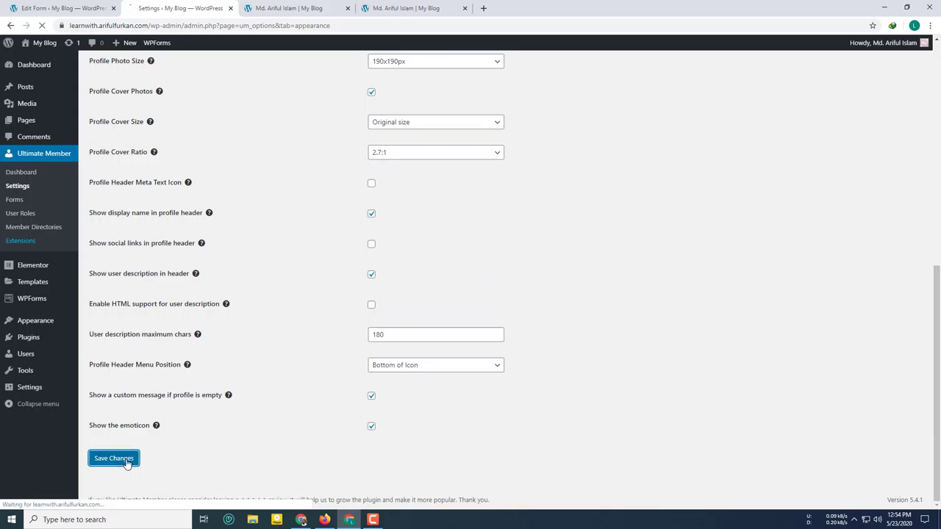
Step: Reload the profile edit page and check where the field icons are placed relative to their labels
left_click(283, 8)
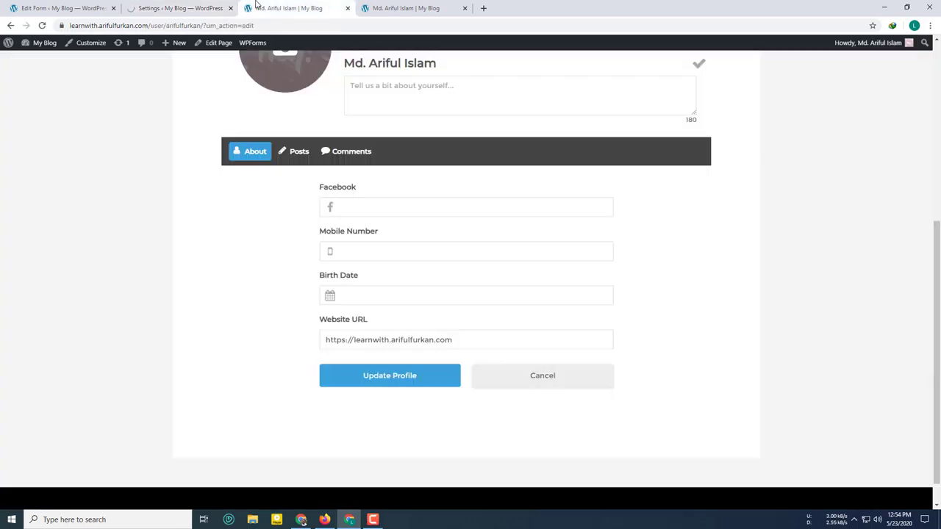
left_click(42, 26)
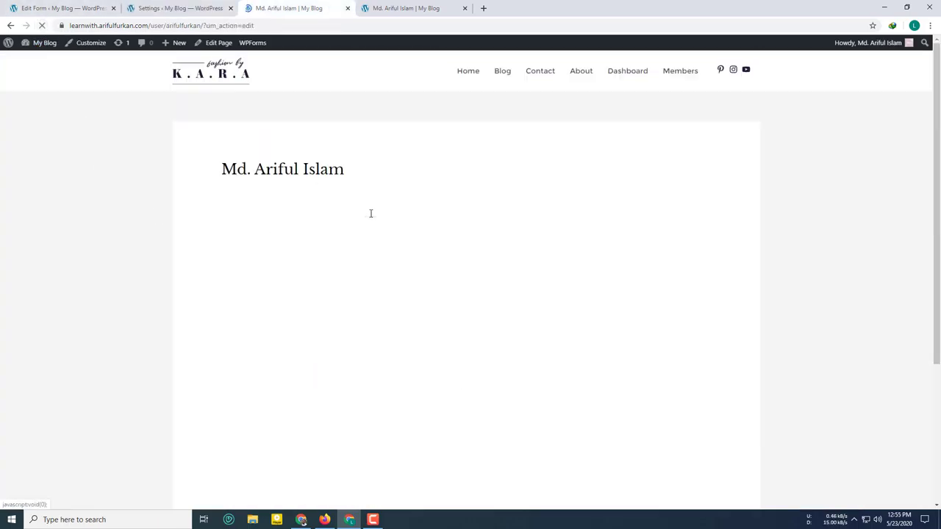
left_click(355, 206)
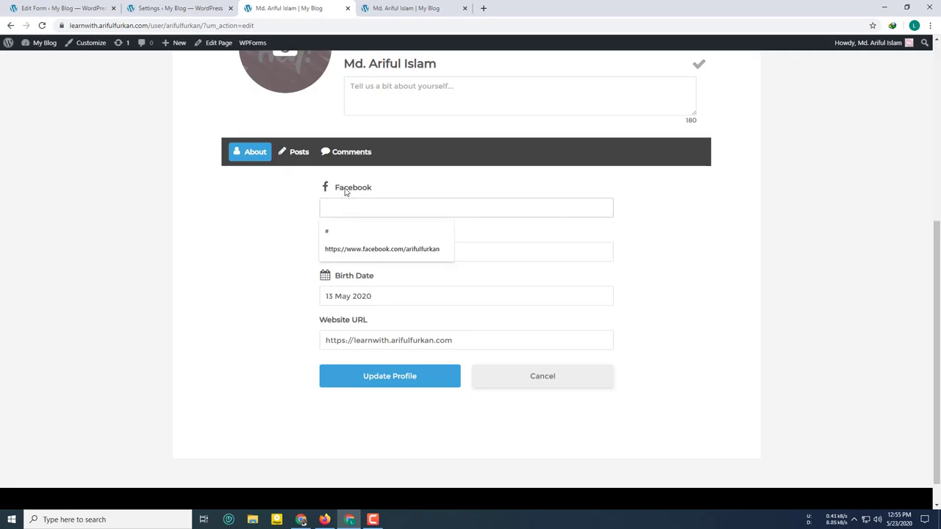
left_click(329, 188)
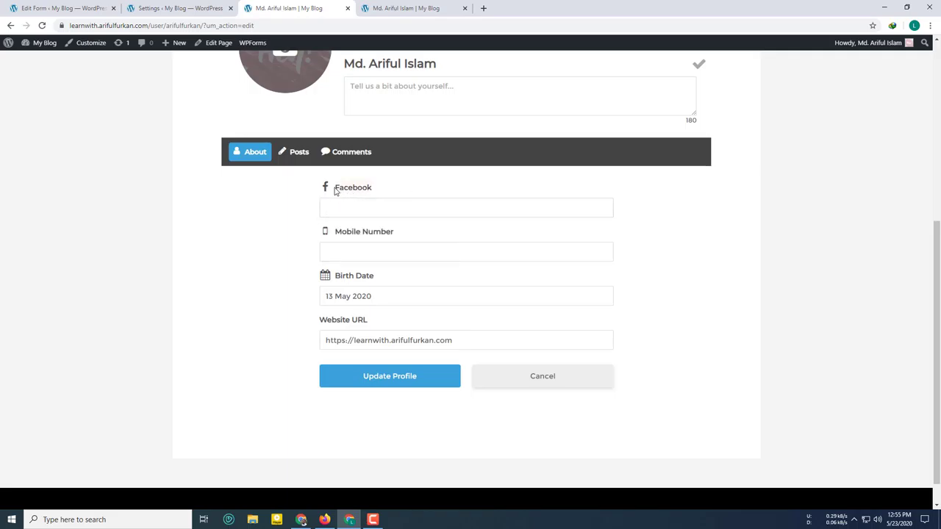
Step: Check the Facebook and Mobile Number inputs, and clear the Birth Date on the profile edit page
left_click(332, 206)
left_click(503, 261)
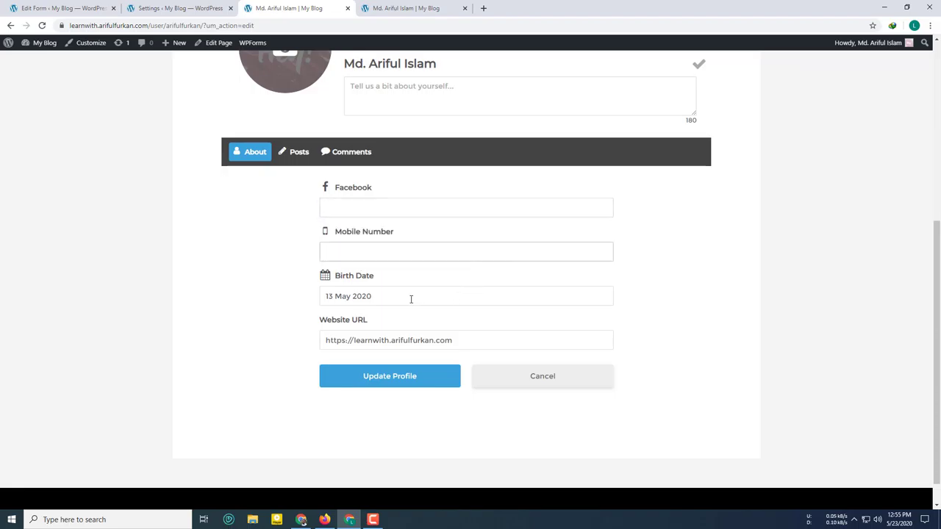
left_click(411, 297)
left_click(473, 380)
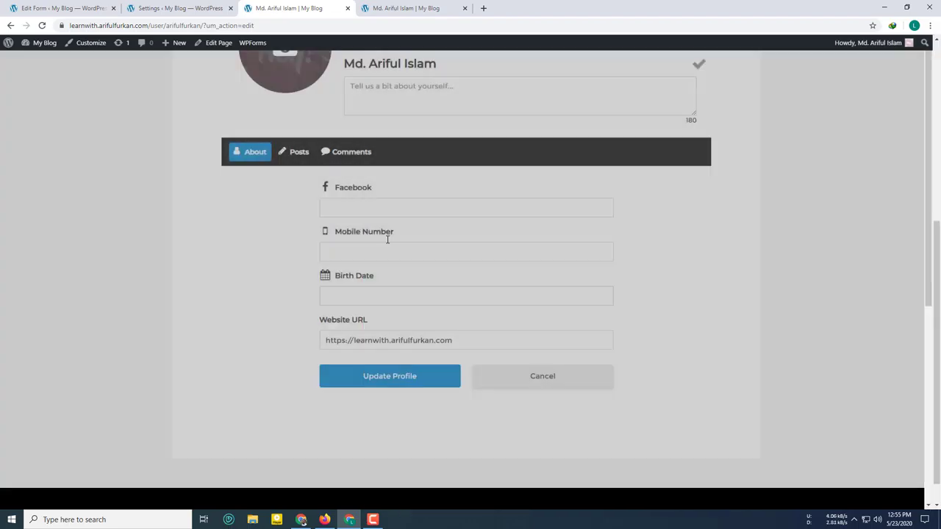
Step: Set Profile Field Icons to "Turn off" in the appearance settings, and save the changes
left_click(180, 7)
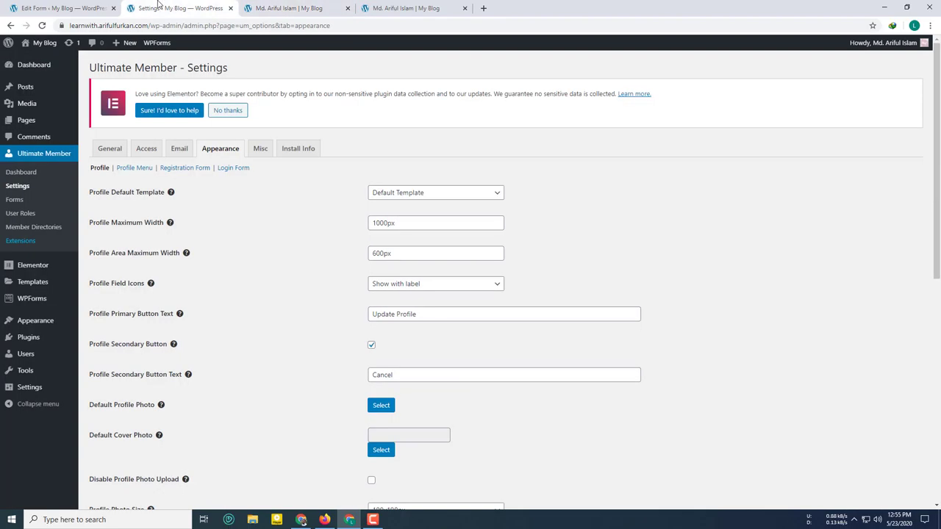
left_click(408, 283)
left_click(408, 318)
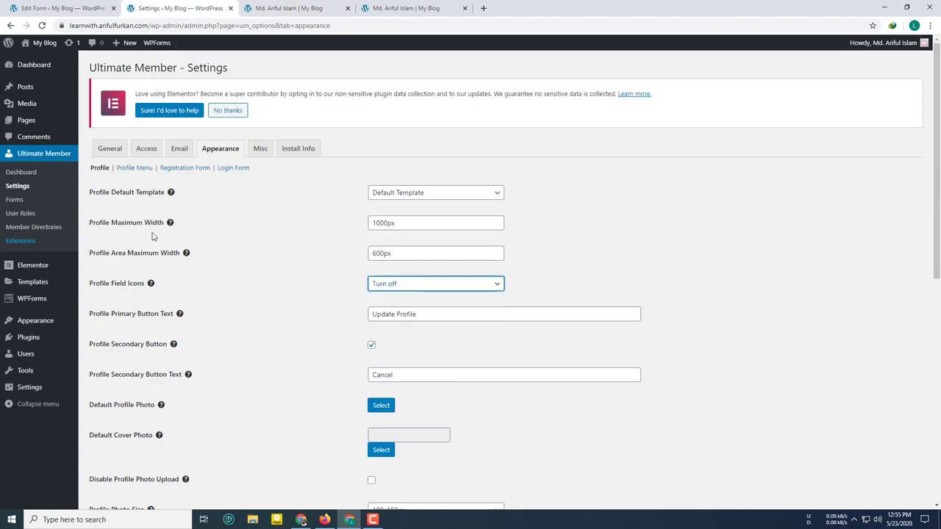
scroll(174, 330, "down", 6)
left_click(114, 458)
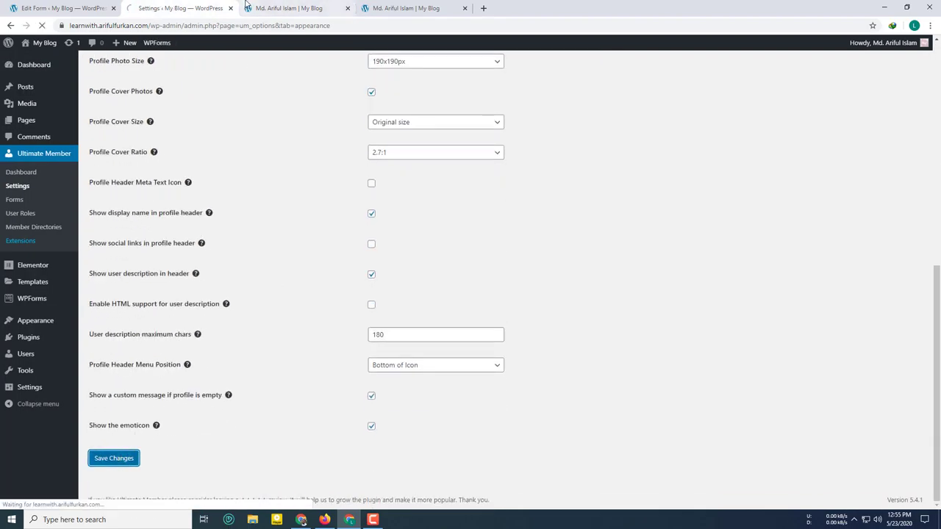
Step: Reload the profile edit page to check the fields with their icons turned off
left_click(327, 8)
left_click(519, 357)
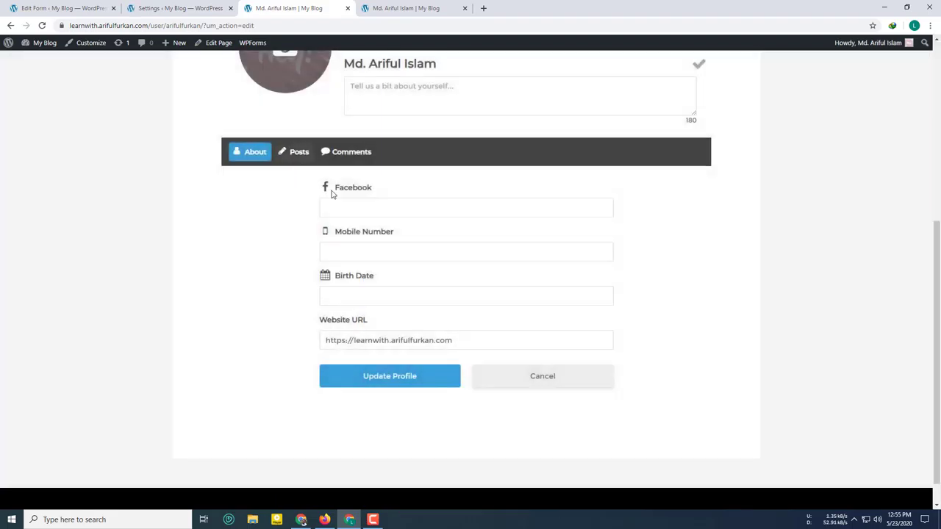
left_click(42, 26)
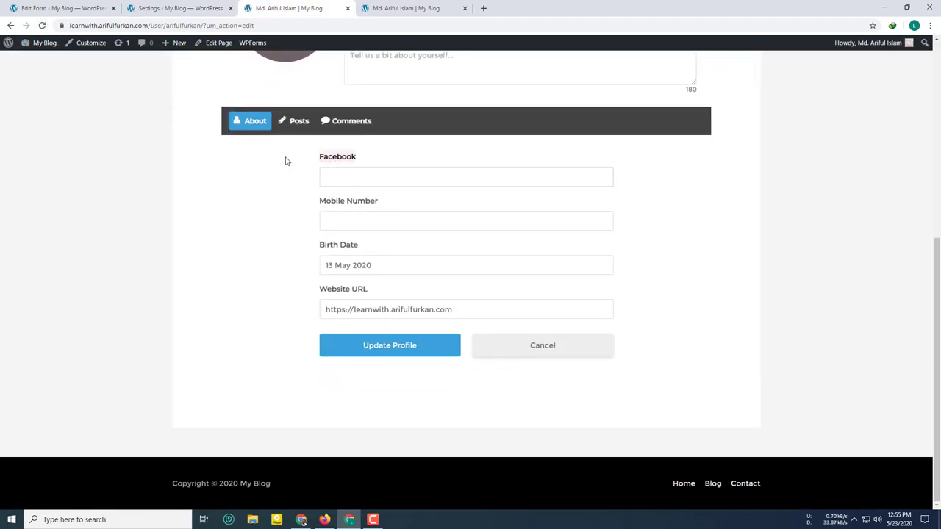
Step: Set Profile Field Icons back to "Show inside text field" in the appearance settings, and save the changes
left_click(180, 8)
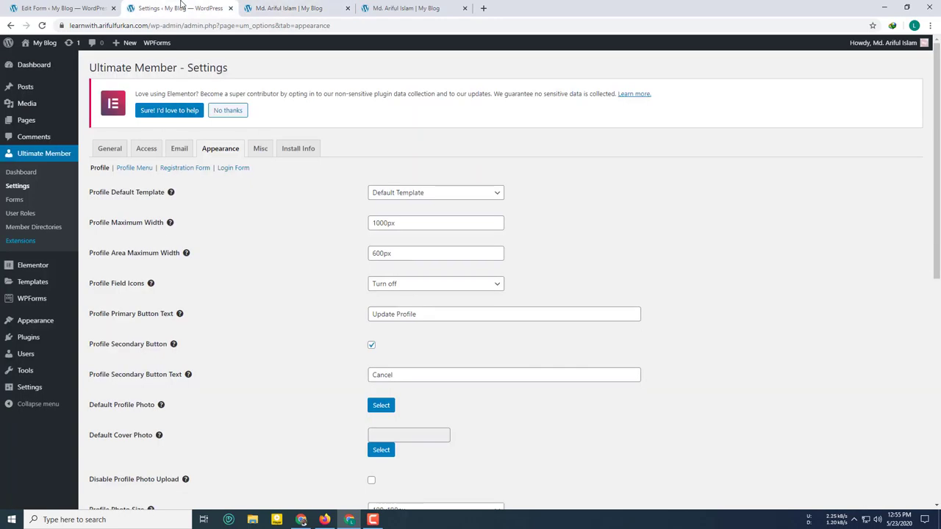
scroll(53, 158, "down", 1)
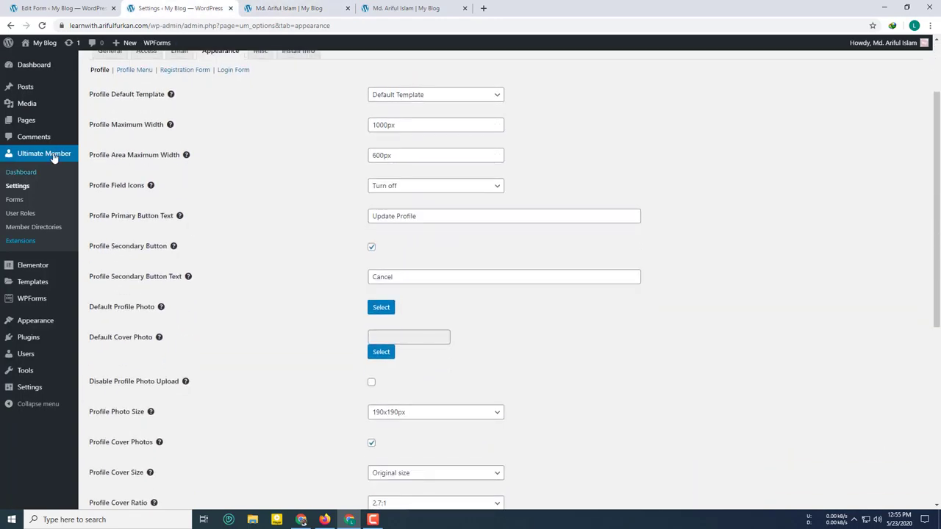
left_click(418, 188)
left_click(415, 199)
scroll(260, 301, "down", 5)
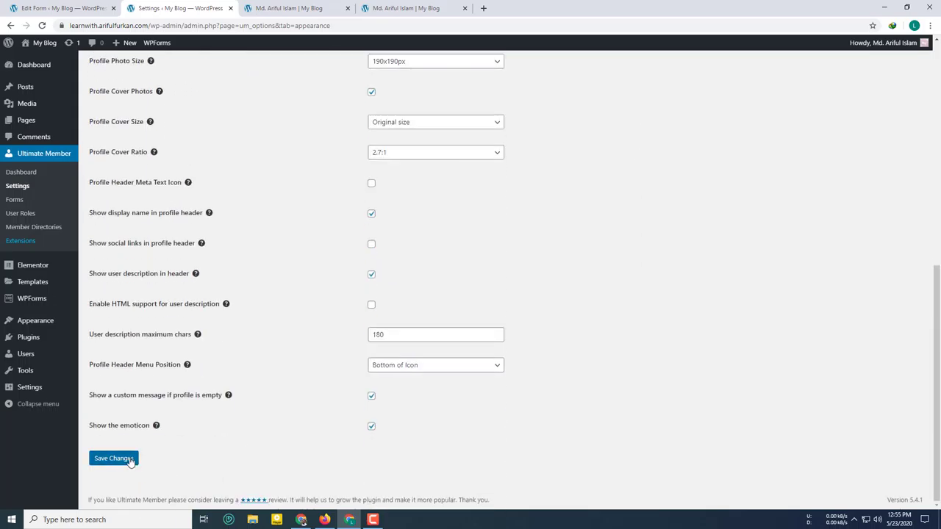
left_click(125, 459)
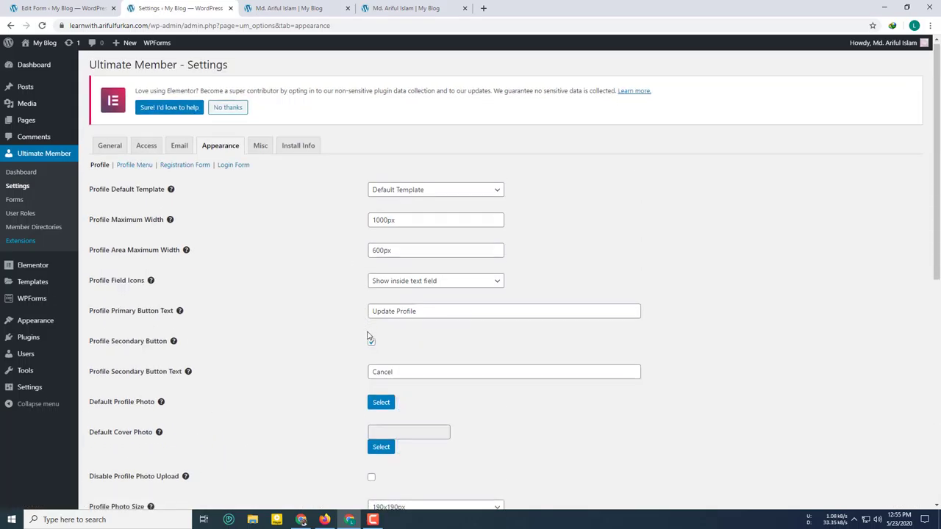
Step: Look up the Profile Primary Button Text option's help, and locate the matching Update Profile button on the profile edit page
scroll(364, 331, "down", 2)
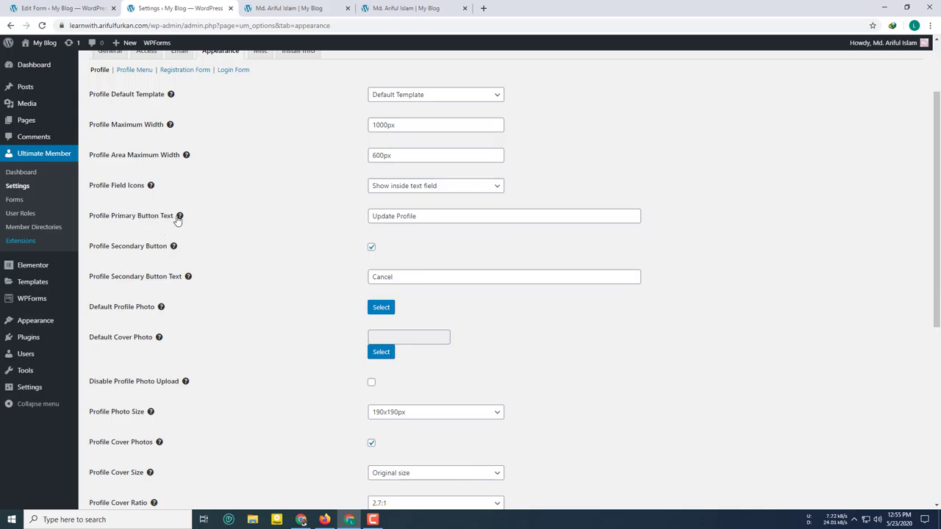
mouse_move(179, 218)
key("ctrl+Tab")
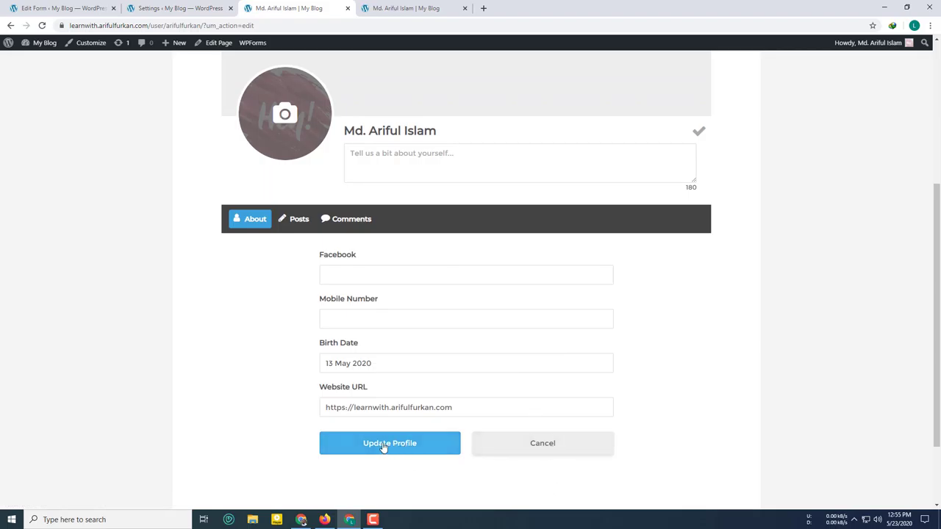
Step: Cancel the profile editing, reopen Edit Profile from the profile page, and look at the buttons below the fields
left_click(530, 444)
scroll(607, 324, "down", 2)
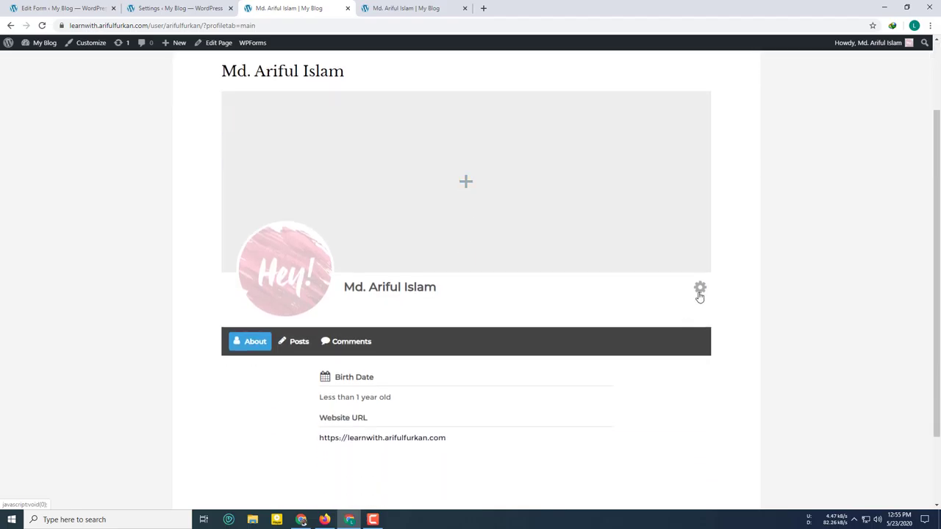
left_click(699, 289)
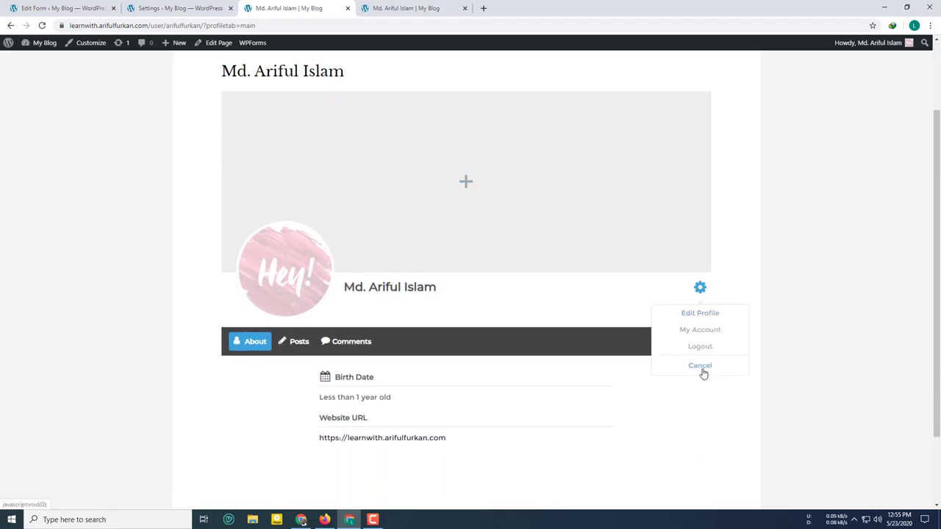
left_click(704, 316)
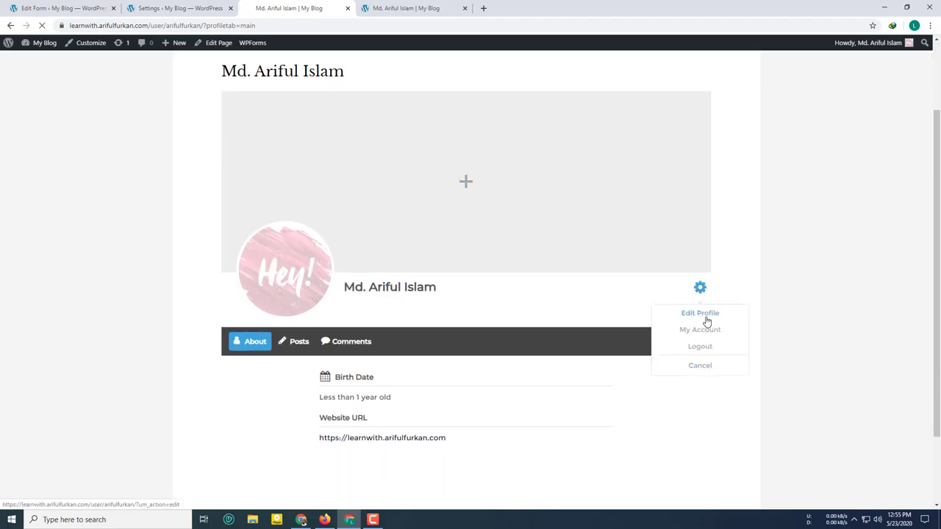
scroll(431, 349, "down", 4)
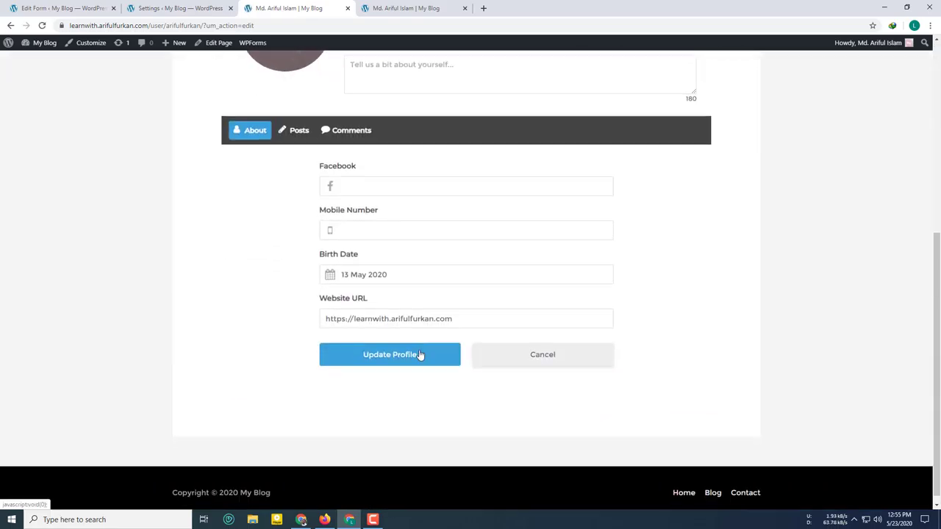
Step: Set the Profile Primary Button Text to "Update Your Profile" in the appearance settings, and save the changes
left_click(376, 185)
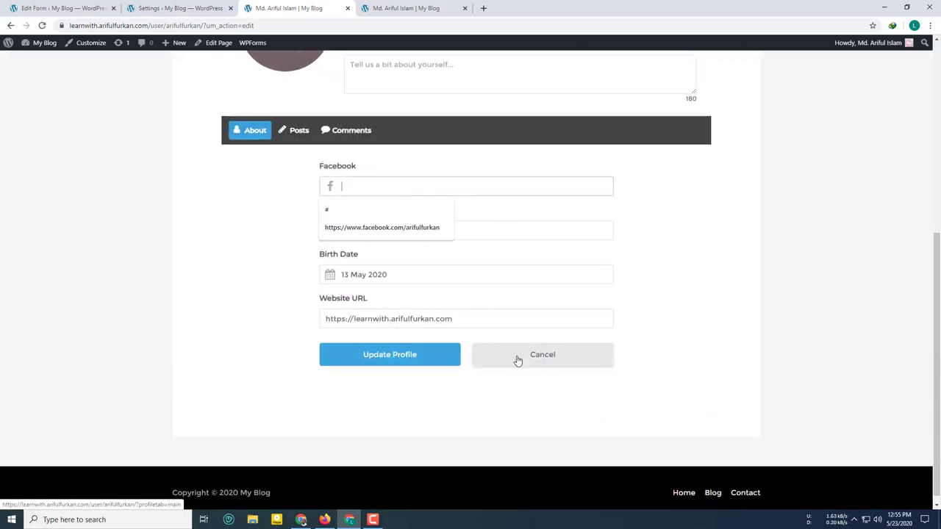
left_click(216, 9)
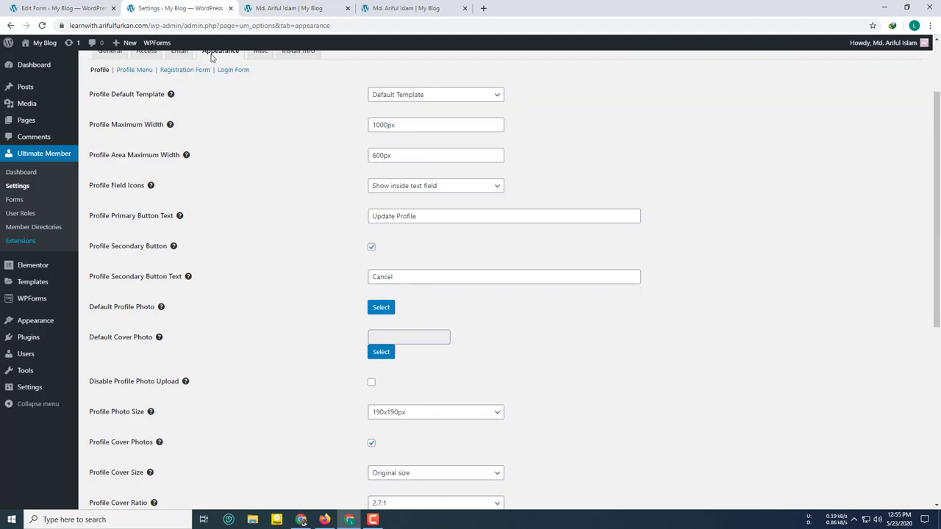
triple_click(388, 217)
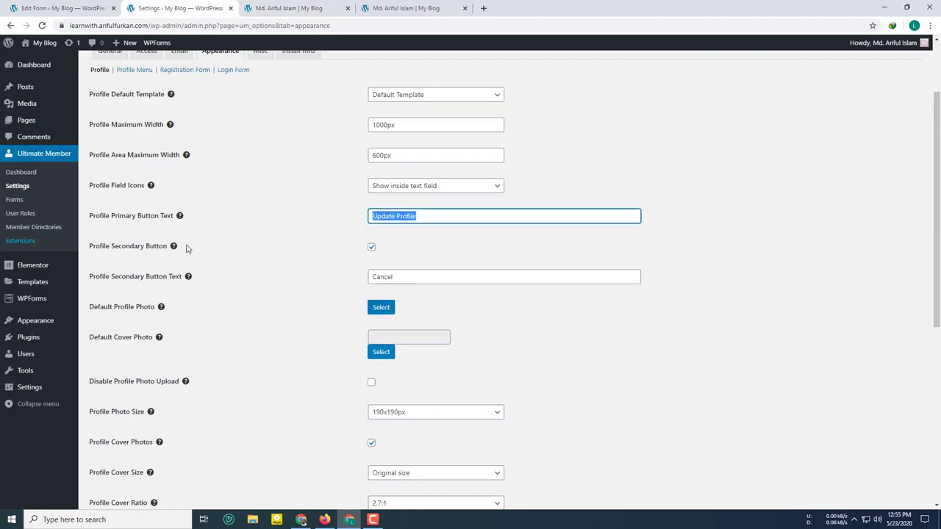
double_click(406, 216)
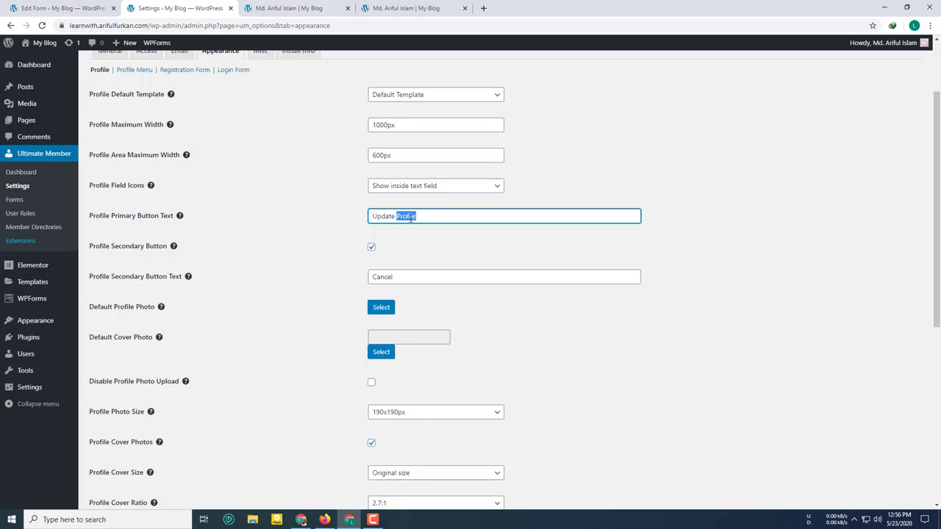
left_click(393, 216)
type("Your")
scroll(217, 262, "down", 5)
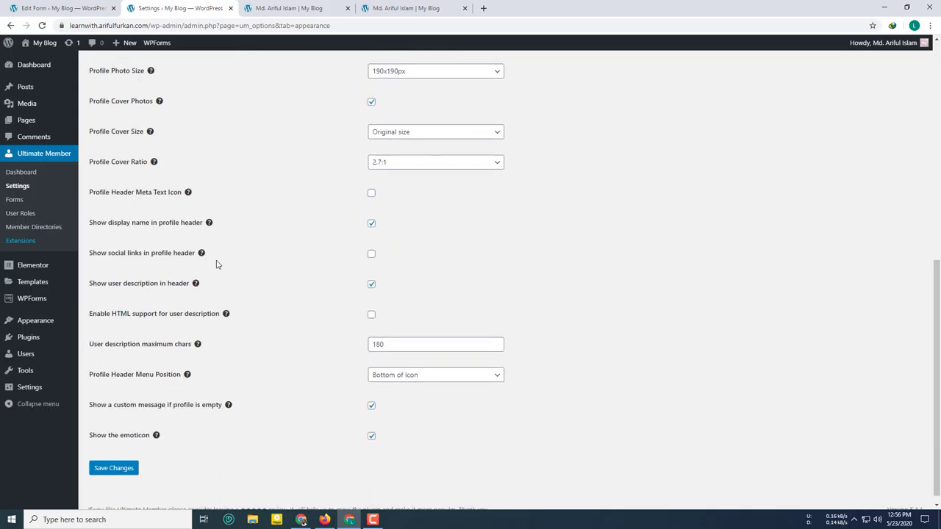
left_click(114, 458)
Step: Reload the profile edit page to check the primary button text, and match the Profile Secondary Button Text setting to its Cancel button
left_click(257, 5)
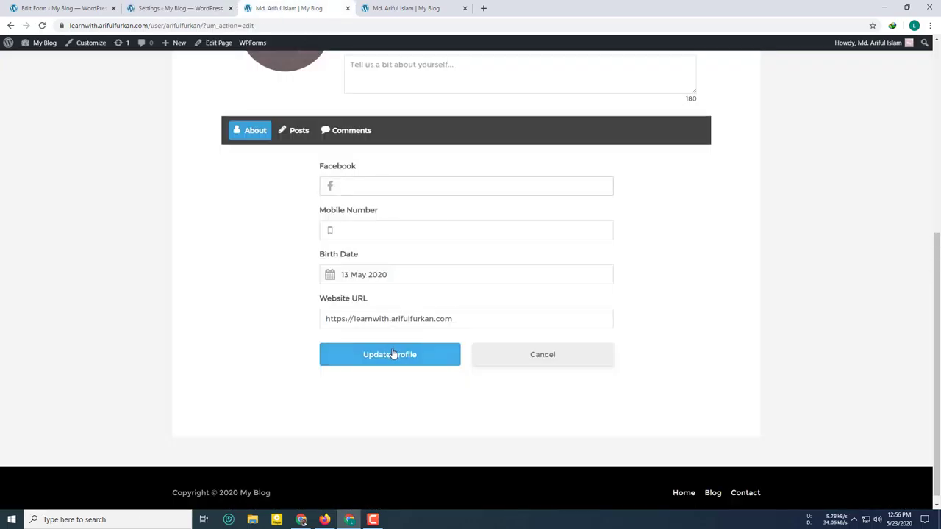
left_click(41, 25)
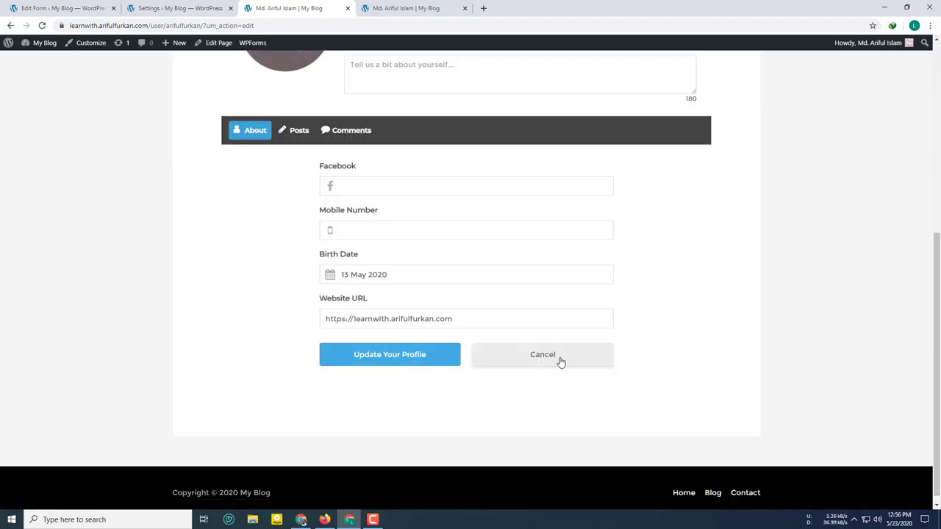
left_click(180, 8)
scroll(402, 307, "down", 2)
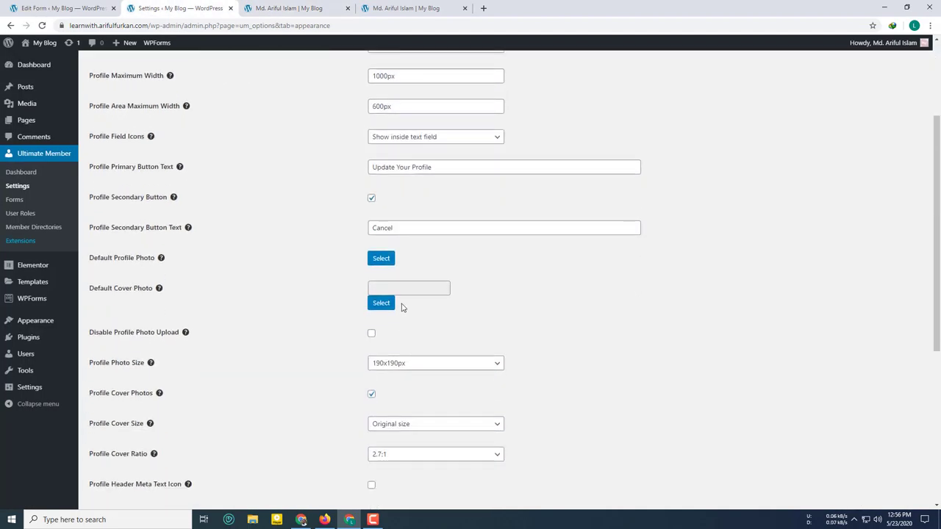
left_click(397, 227)
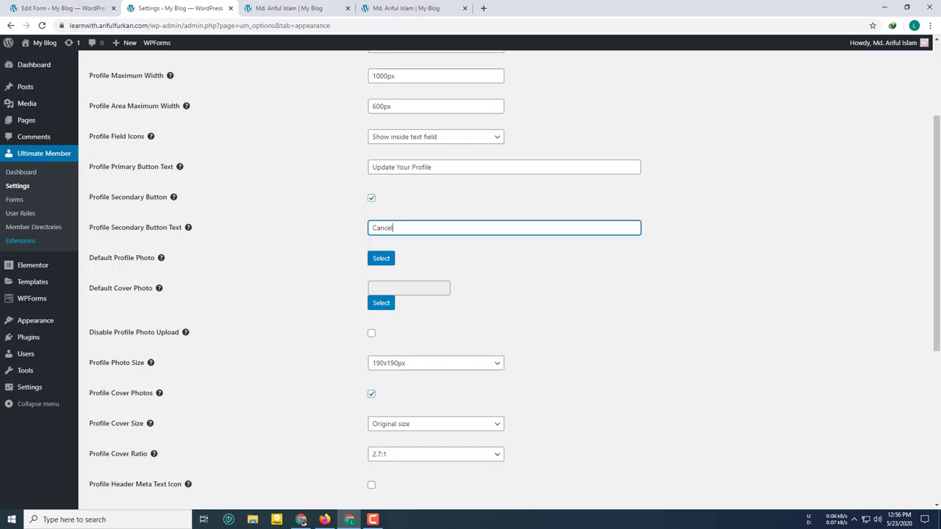
left_click(289, 8)
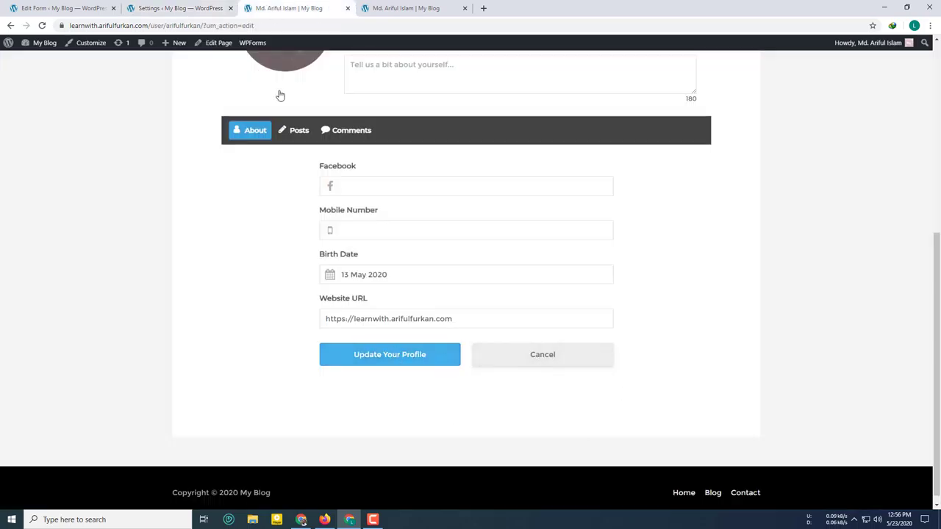
Step: Disable the Profile Secondary Button, save the changes, and reload the profile edit page to check its buttons
left_click(180, 8)
left_click(371, 198)
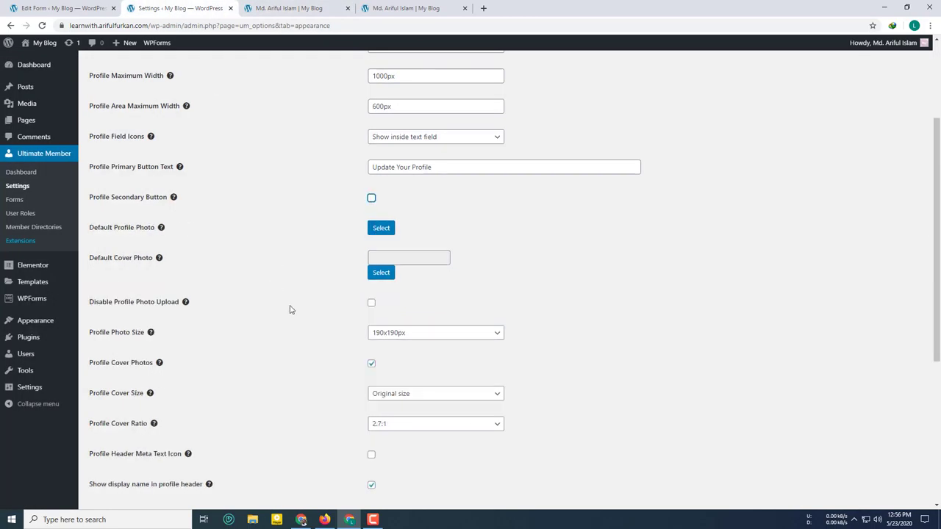
scroll(290, 308, "down", 4)
left_click(112, 458)
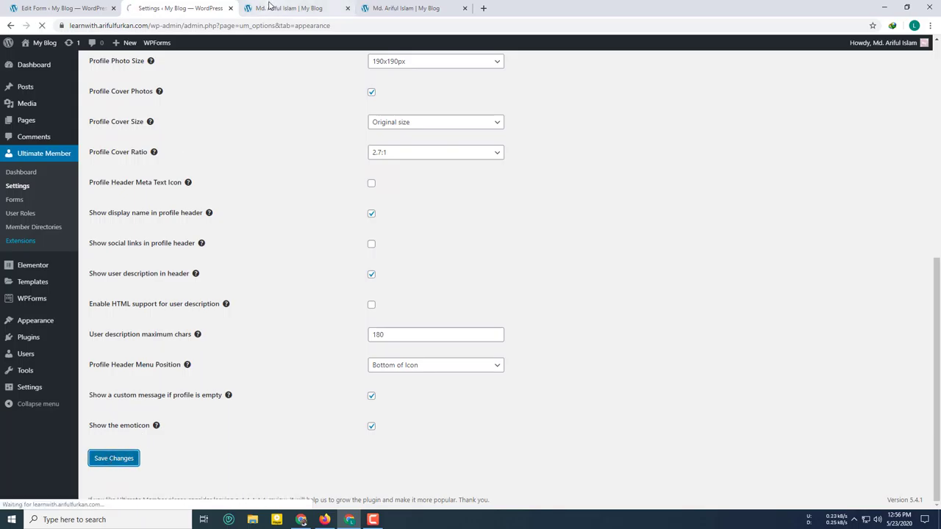
left_click(288, 8)
left_click(42, 25)
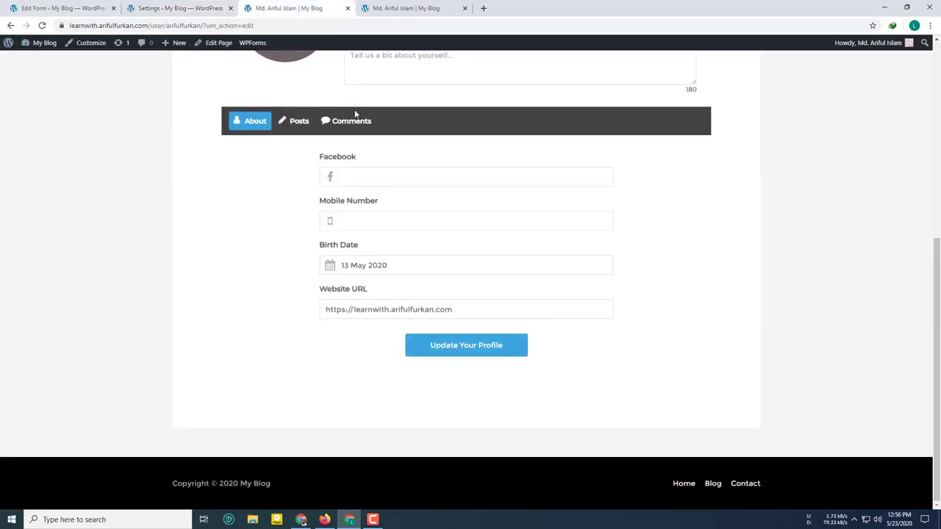
Step: Enable the Profile Secondary Button again, and look at the profile photo on the profile edit page
left_click(176, 8)
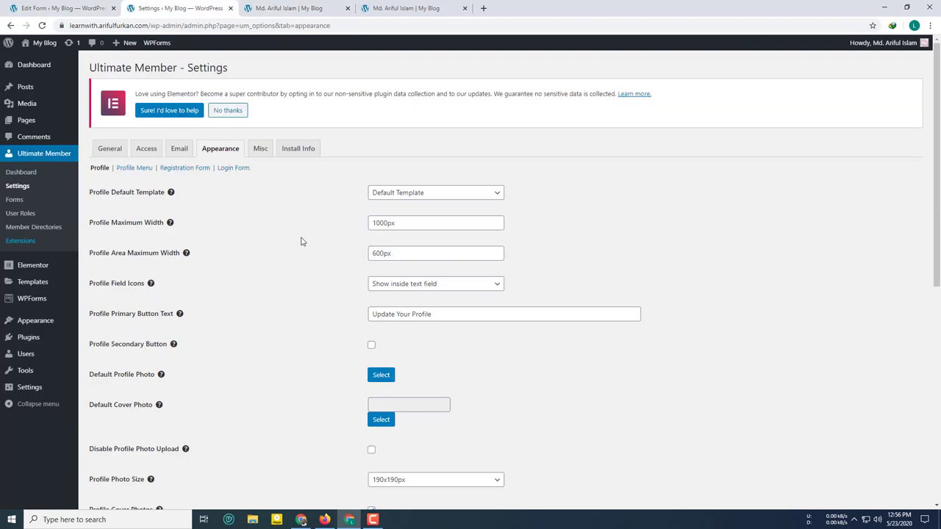
left_click(372, 344)
scroll(566, 330, "down", 3)
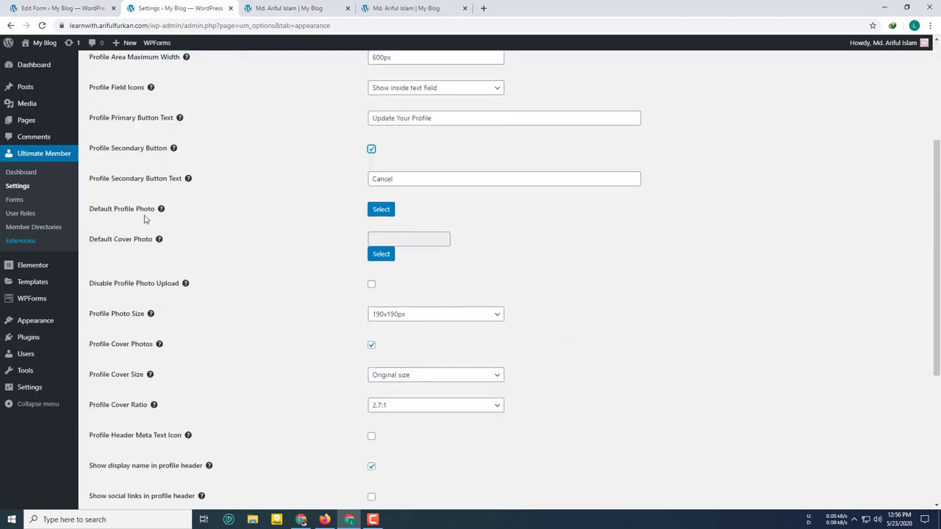
left_click(294, 8)
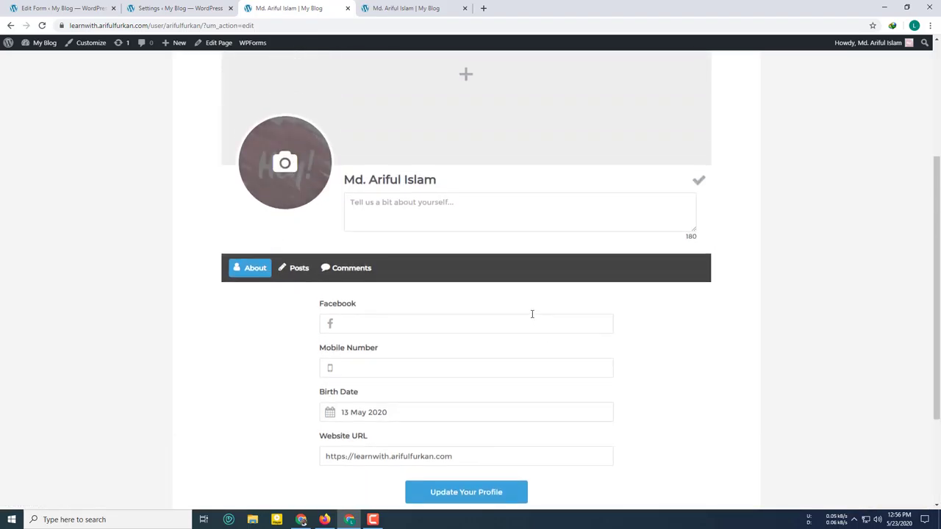
left_click(172, 6)
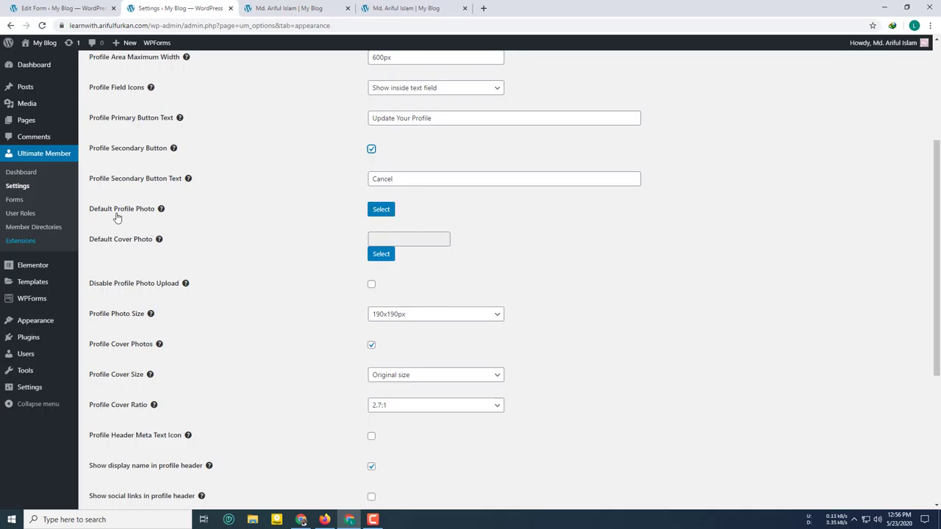
Step: Choose image-1.jpg from the media library as the Default Profile Photo, and save the changes
left_click(381, 212)
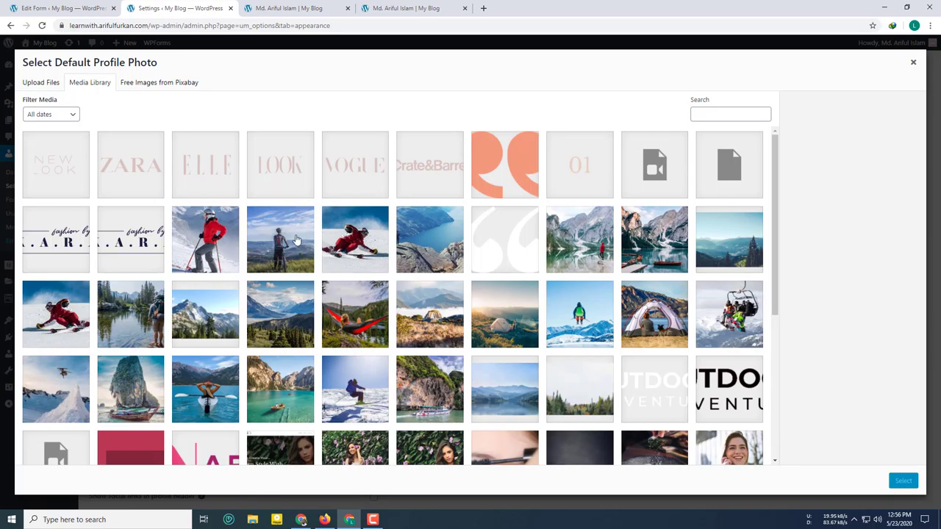
left_click(297, 241)
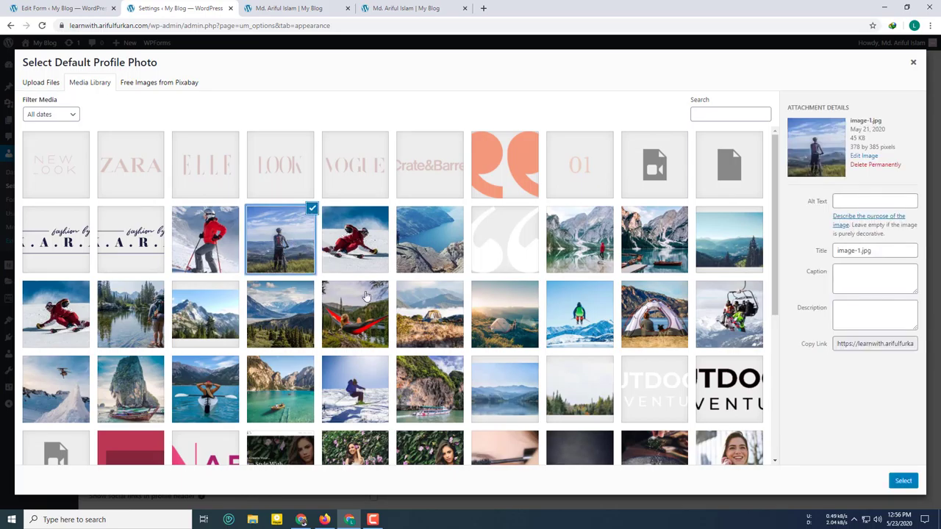
left_click(903, 481)
scroll(367, 368, "down", 5)
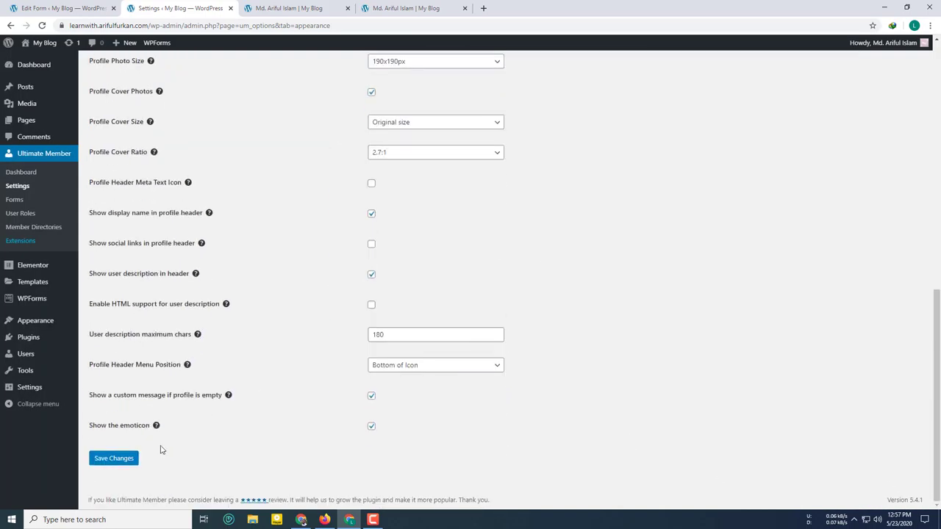
left_click(114, 460)
Step: Reload the profile edit page to check the profile photo and buttons, and locate the area matching the Default Cover Photo setting
left_click(253, 4)
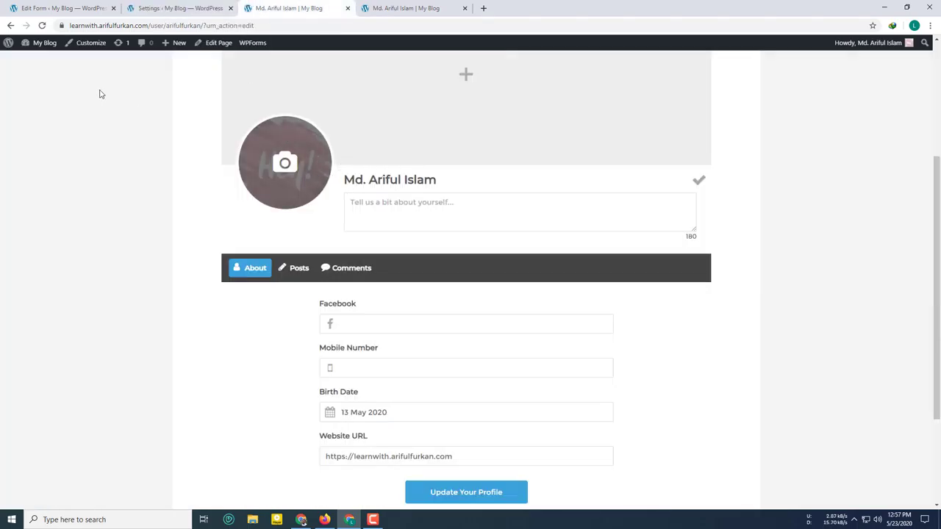
left_click(42, 27)
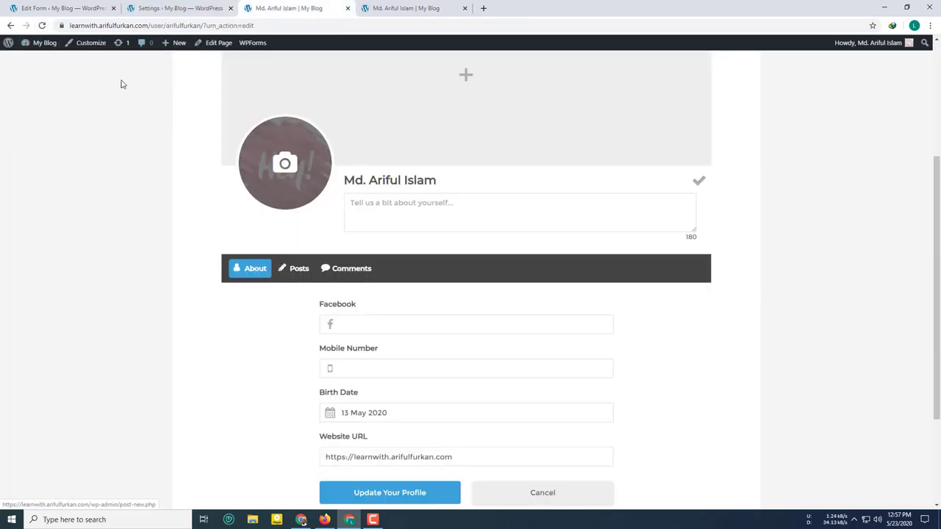
left_click(151, 8)
scroll(477, 434, "down", 3)
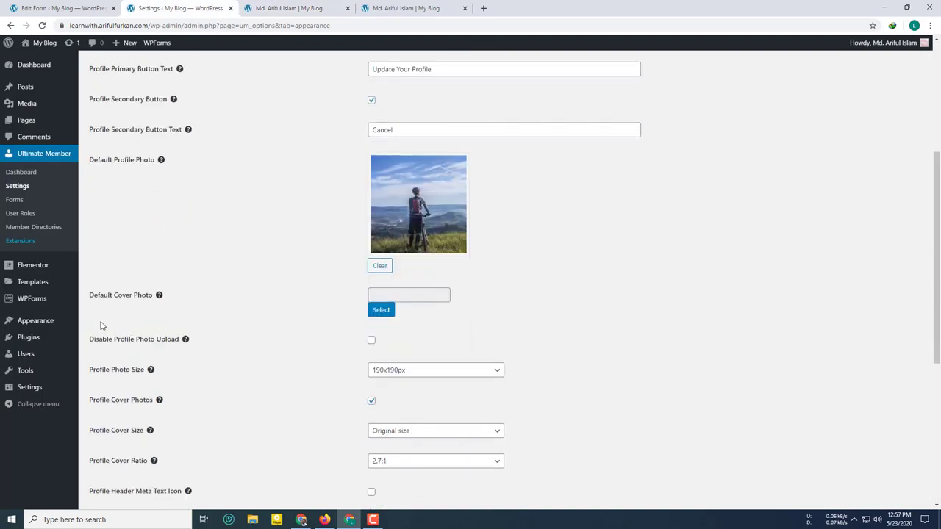
left_click(275, 8)
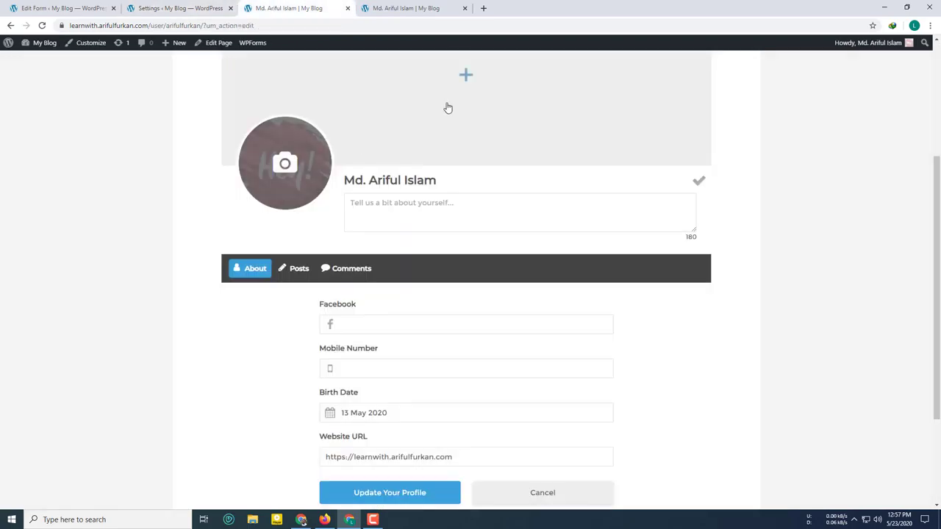
Step: Choose hero-bg.jpg from the media library as the Default Cover Photo, and save the changes
left_click(221, 9)
left_click(387, 310)
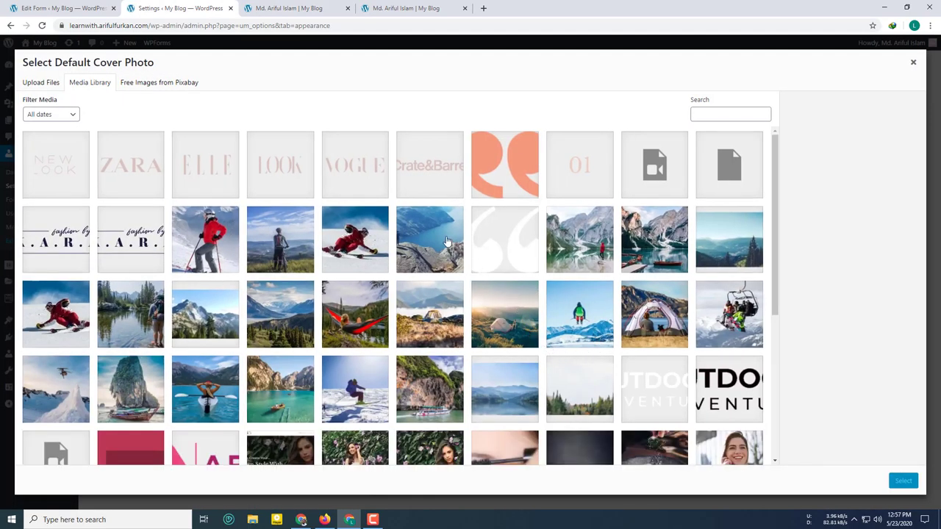
left_click(447, 241)
left_click(592, 249)
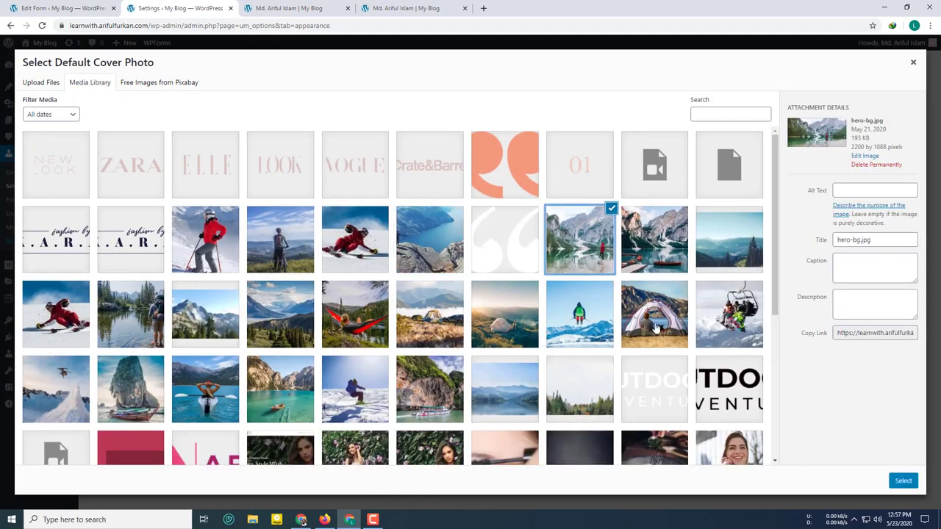
left_click(892, 481)
scroll(415, 338, "down", 5)
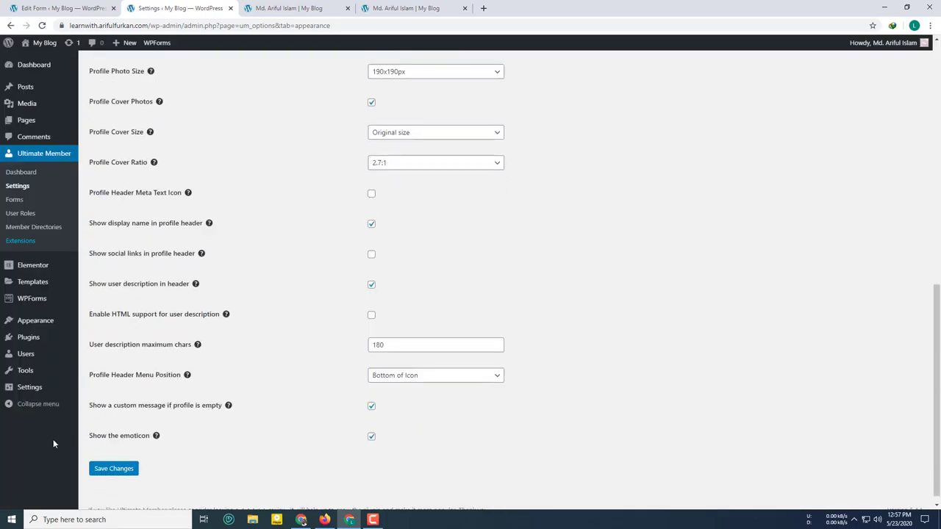
left_click(114, 459)
Step: Reload the profile edit page to check the cover photo, and view its change options without applying any
left_click(291, 4)
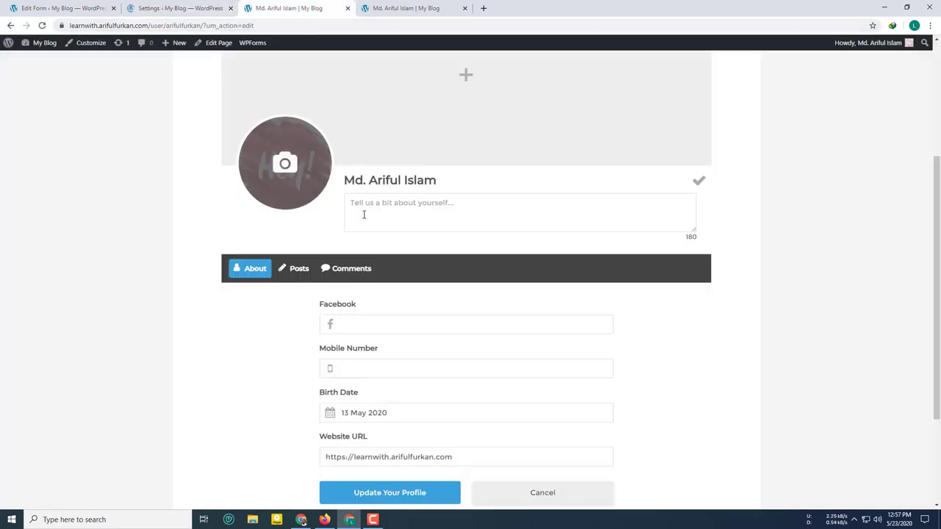
left_click(42, 26)
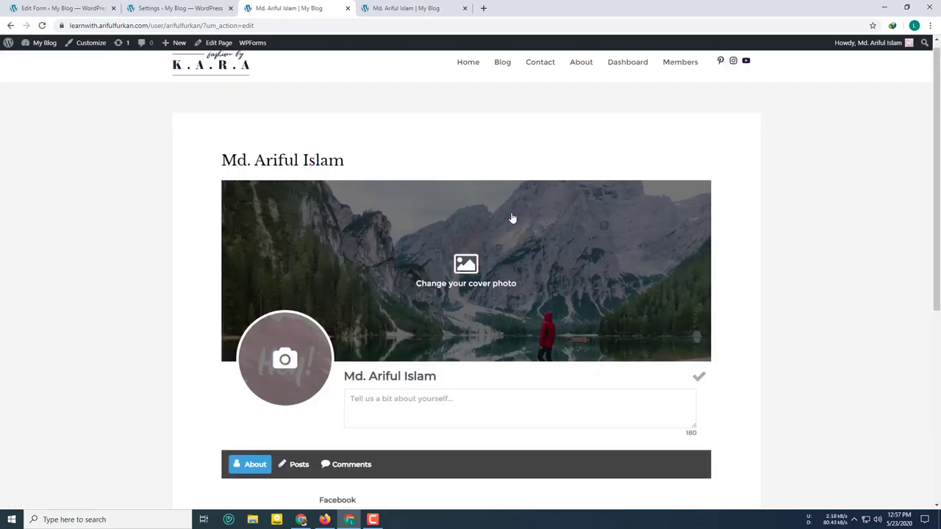
left_click(450, 268)
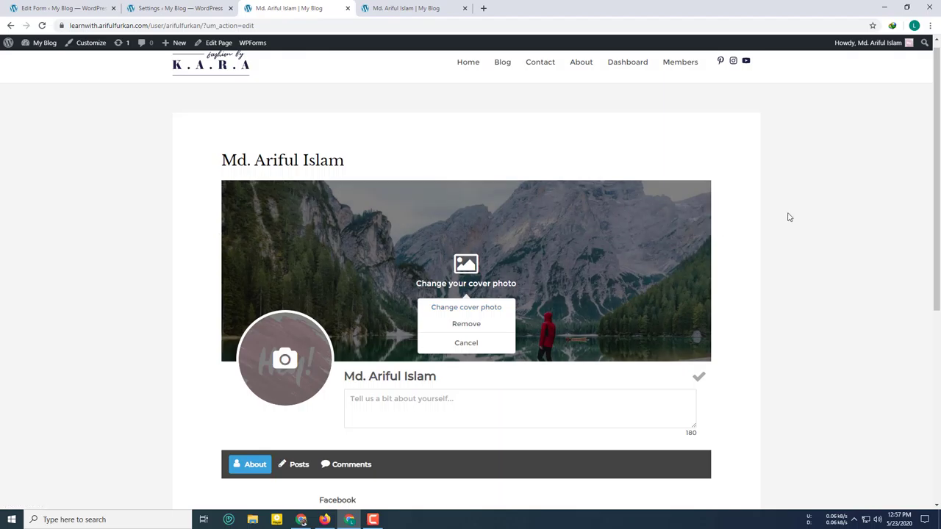
left_click(466, 343)
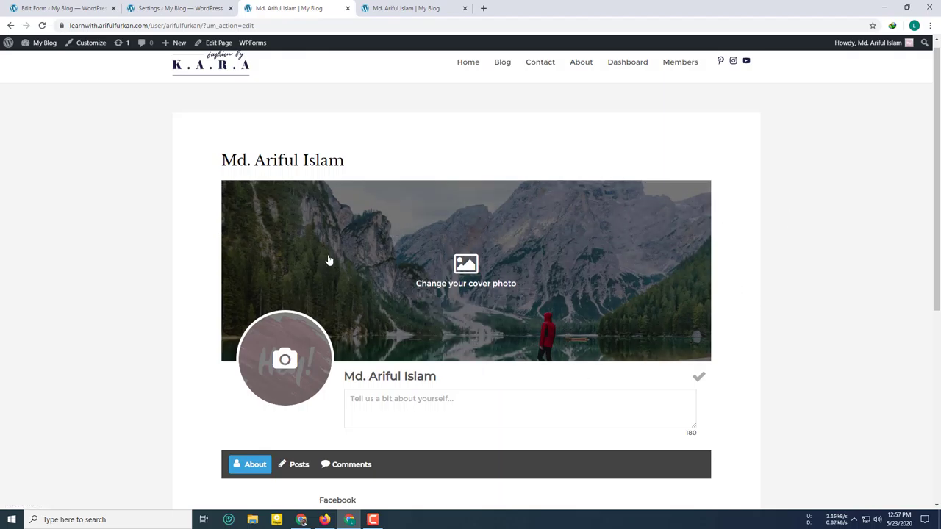
Step: Clear both the Default Profile Photo and the Default Cover Photo in the appearance settings
left_click(180, 8)
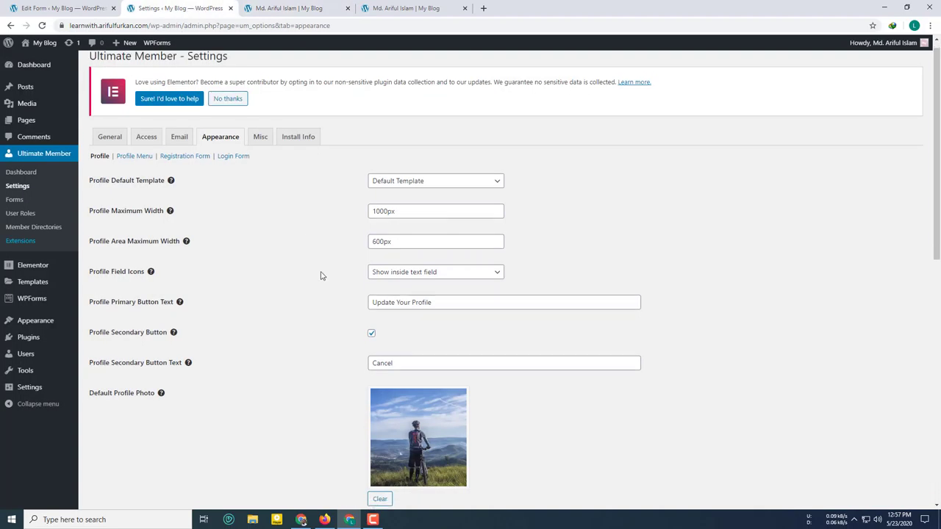
scroll(321, 275, "down", 3)
scroll(327, 274, "down", 3)
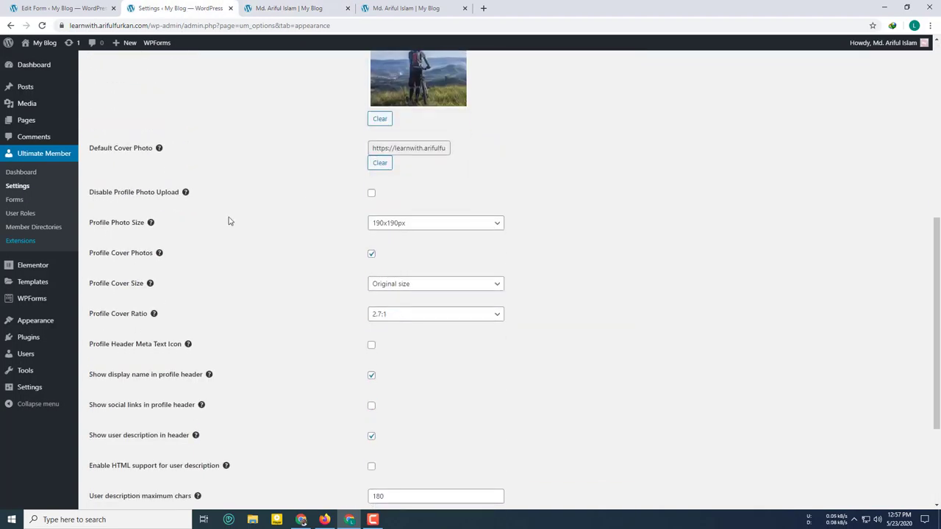
left_click(379, 122)
left_click(380, 164)
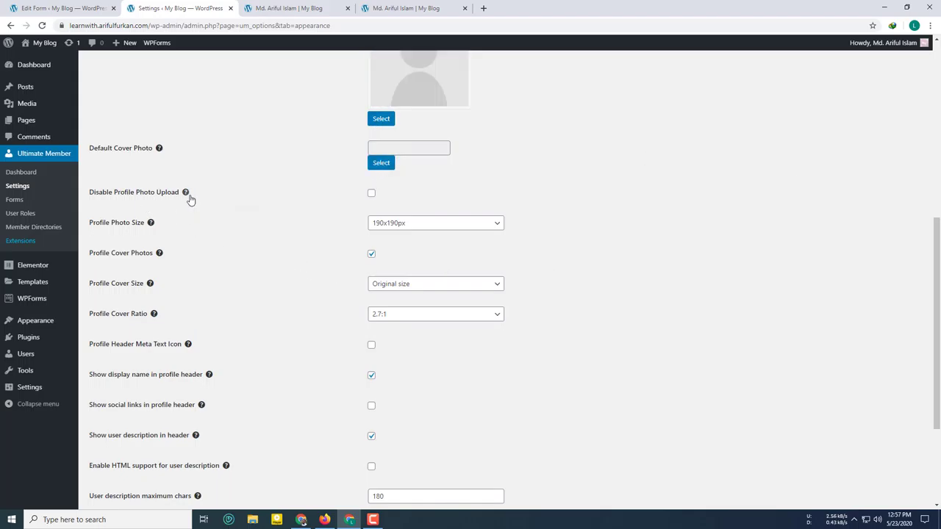
Step: View the profile photo's change options on the profile edit page without applying any
mouse_move(189, 199)
key("ctrl+Tab")
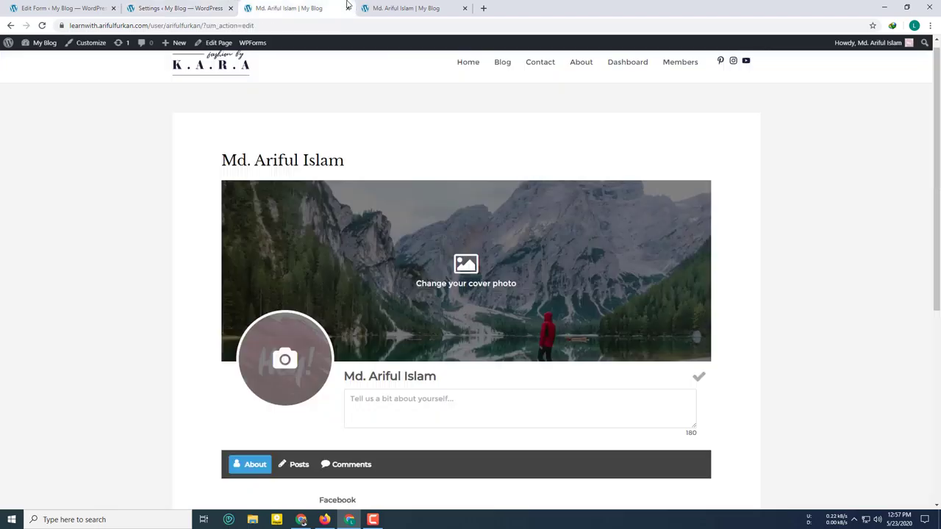
left_click(277, 373)
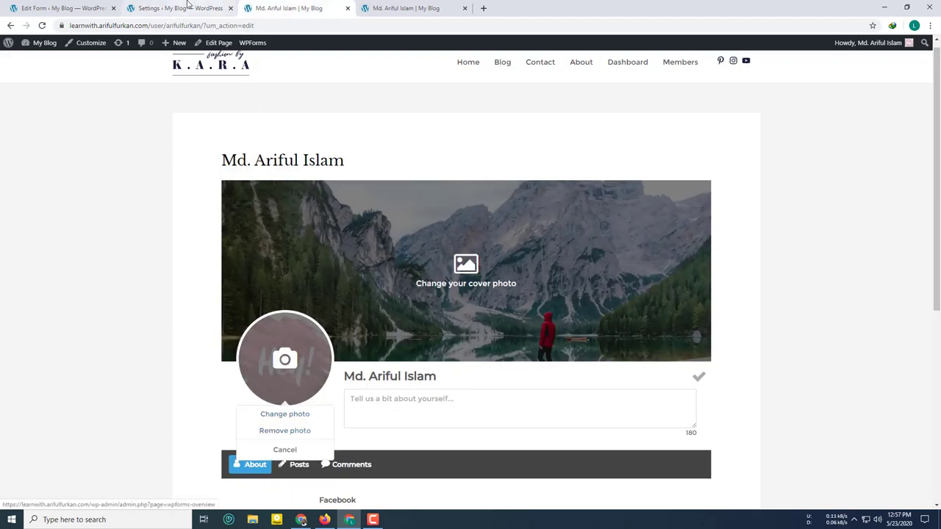
Step: Enable Disable Profile Photo Upload in the appearance settings and save the changes
key("ctrl+shift+Tab")
left_click(371, 196)
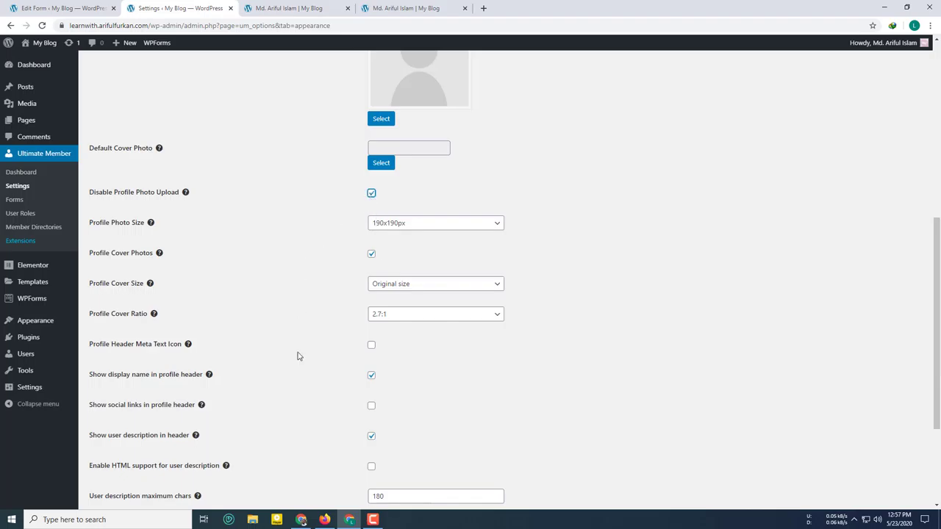
scroll(298, 367, "down", 3)
left_click(112, 459)
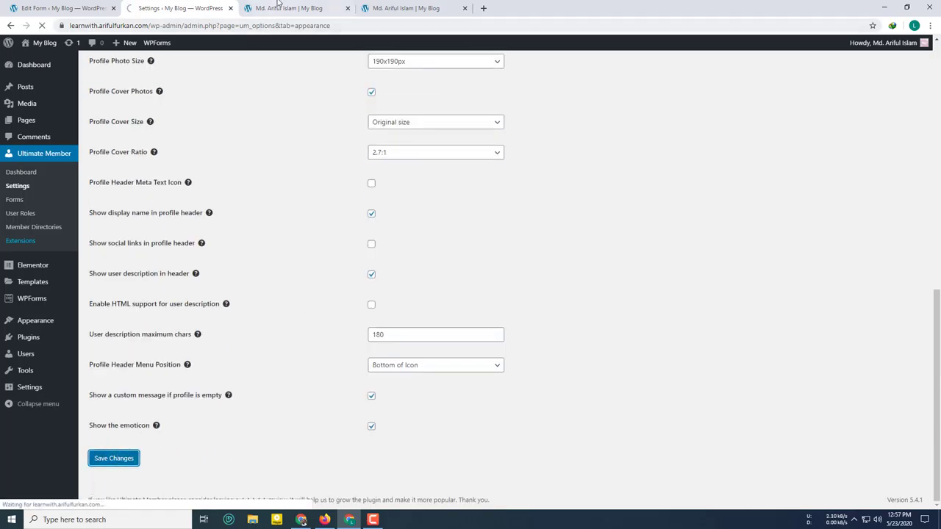
Step: Reload the profile edit page to check whether the profile photo can still be changed
key("ctrl+Tab")
key("F5")
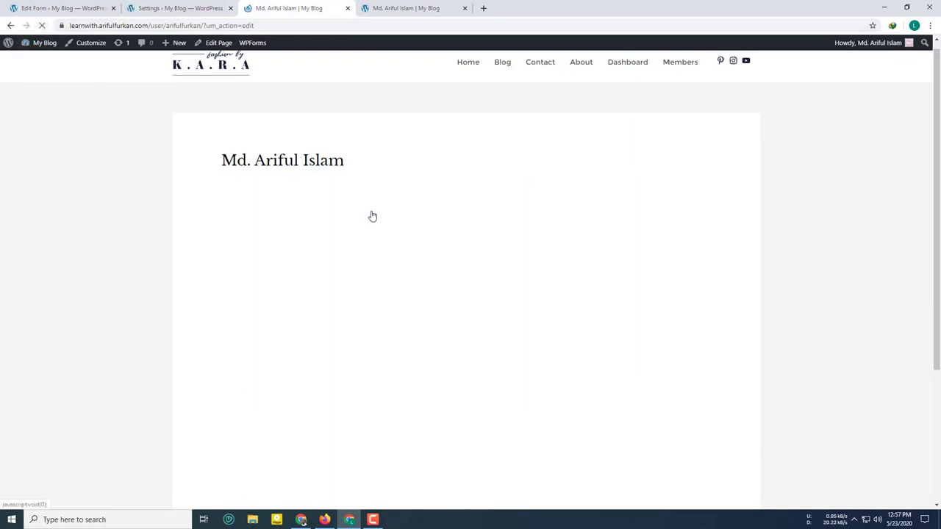
scroll(284, 169, "down", 3)
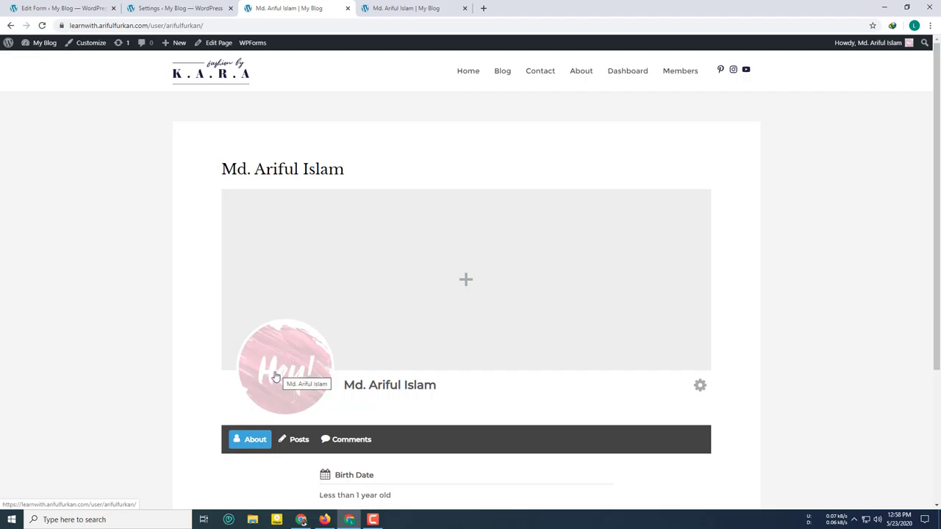
Step: Turn Disable Profile Photo Upload back off in the appearance settings
left_click(177, 8)
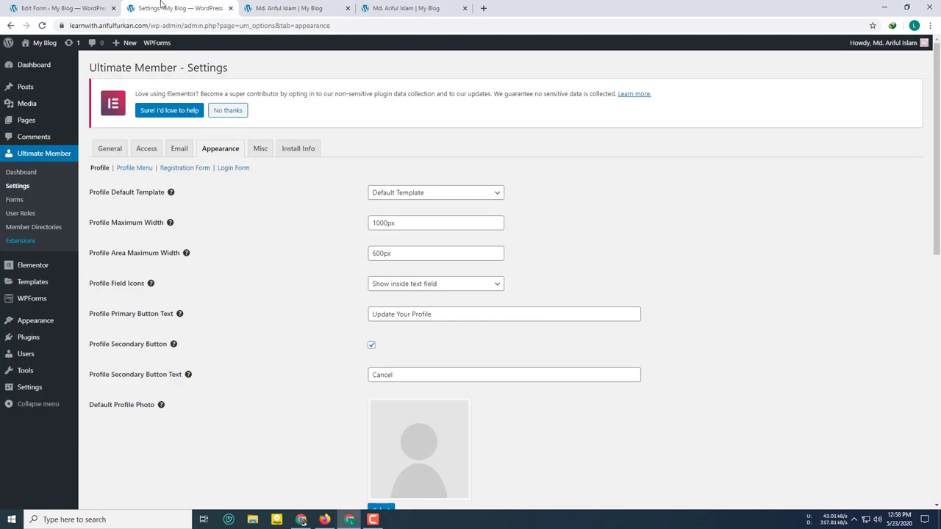
scroll(462, 177, "down", 6)
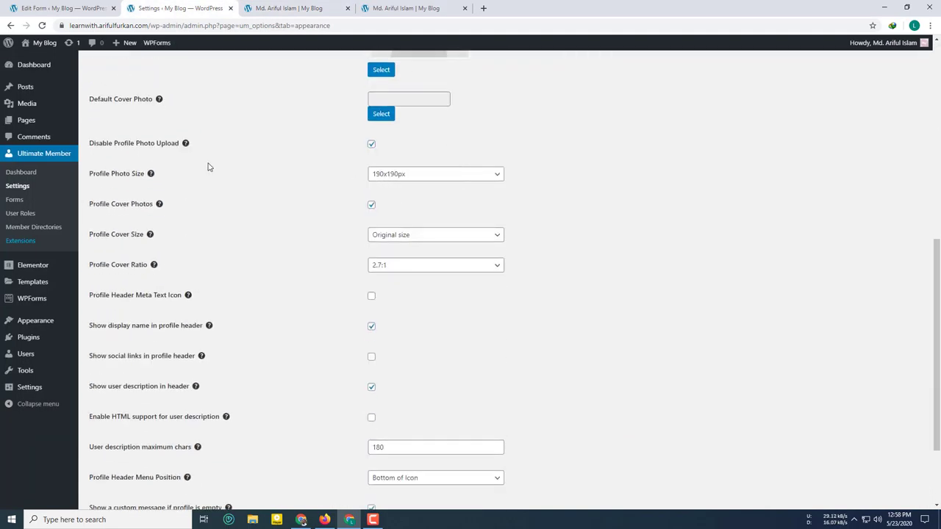
left_click(372, 144)
Step: Examine the available Profile Photo Size choices and the surrounding profile appearance settings without changing anything
left_click(384, 179)
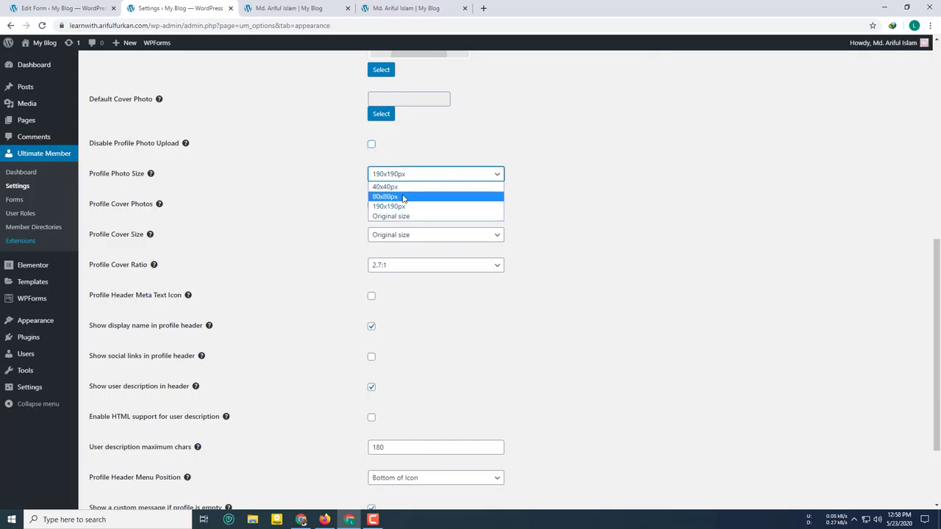
left_click(580, 185)
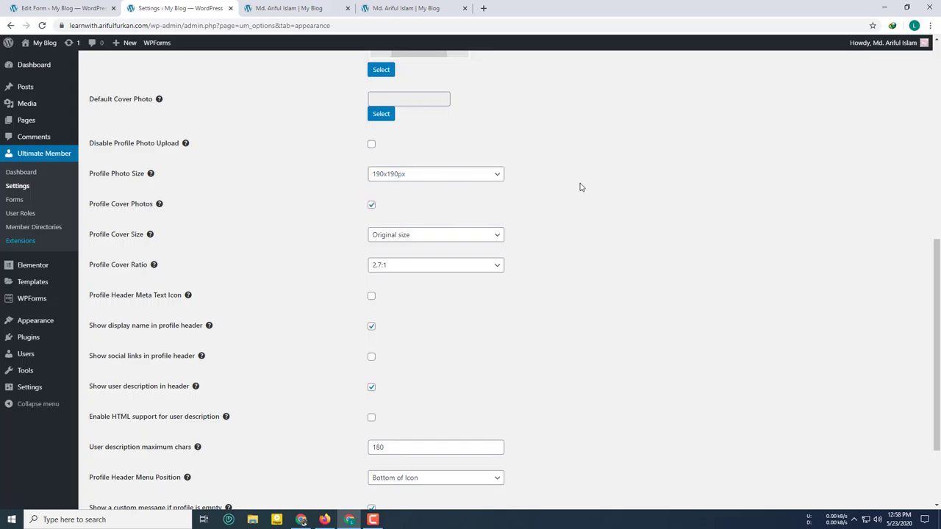
scroll(210, 185, "up", 3)
scroll(321, 213, "up", 2)
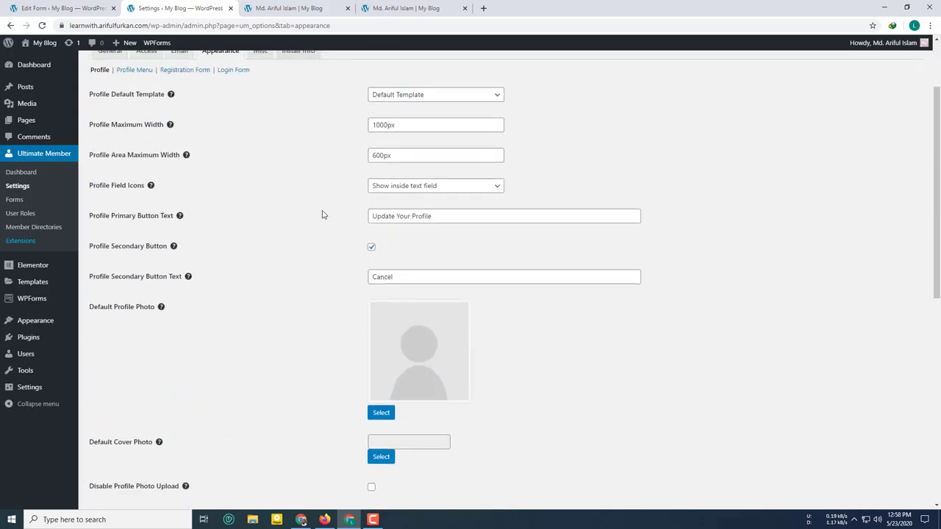
scroll(318, 216, "down", 3)
scroll(316, 215, "up", 5)
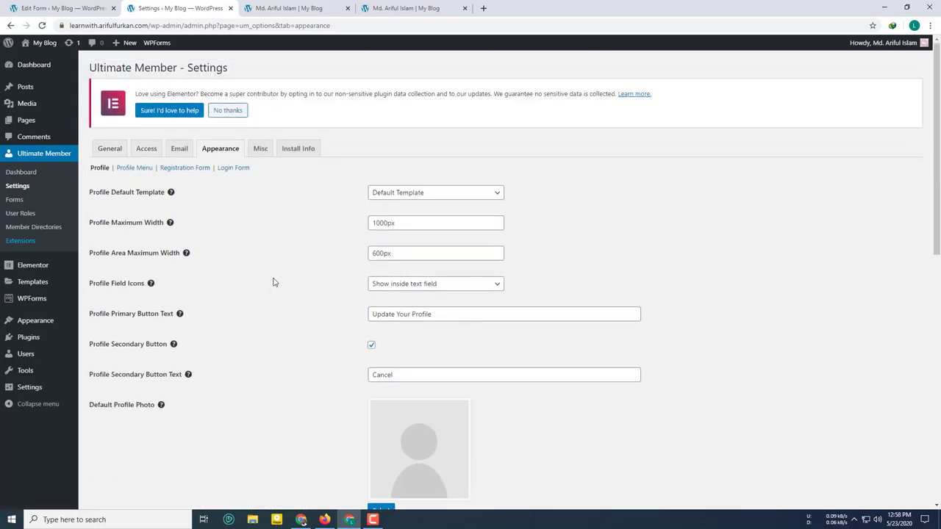
scroll(275, 282, "down", 2)
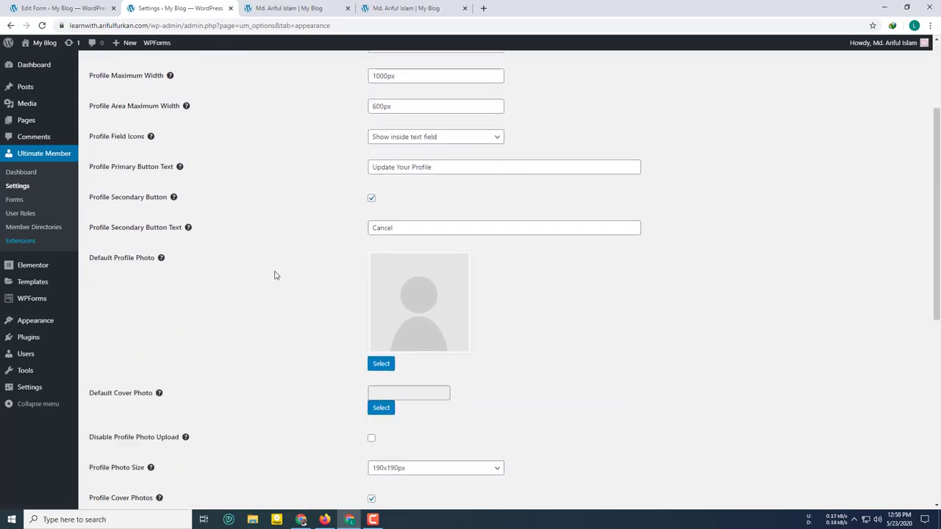
scroll(276, 272, "down", 2)
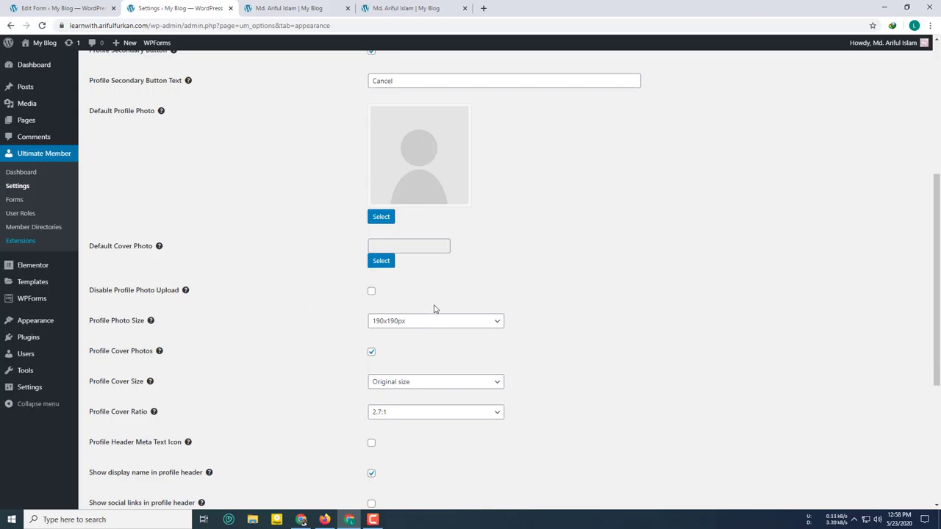
left_click(416, 323)
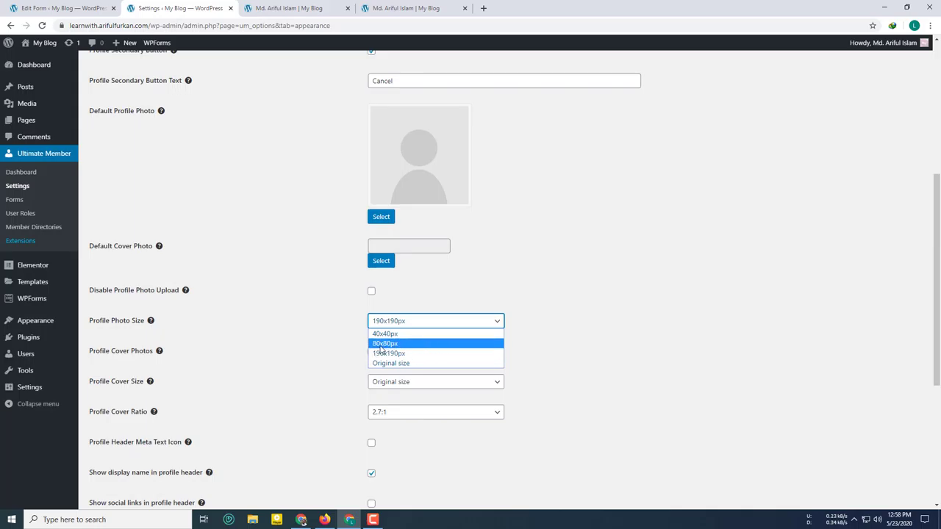
left_click(532, 325)
scroll(321, 343, "up", 4)
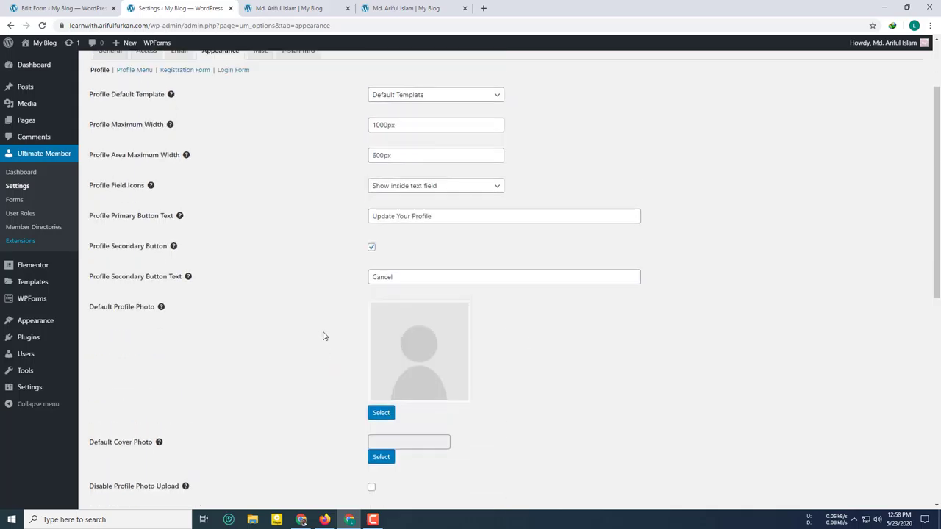
scroll(283, 330, "down", 3)
scroll(214, 140, "up", 2)
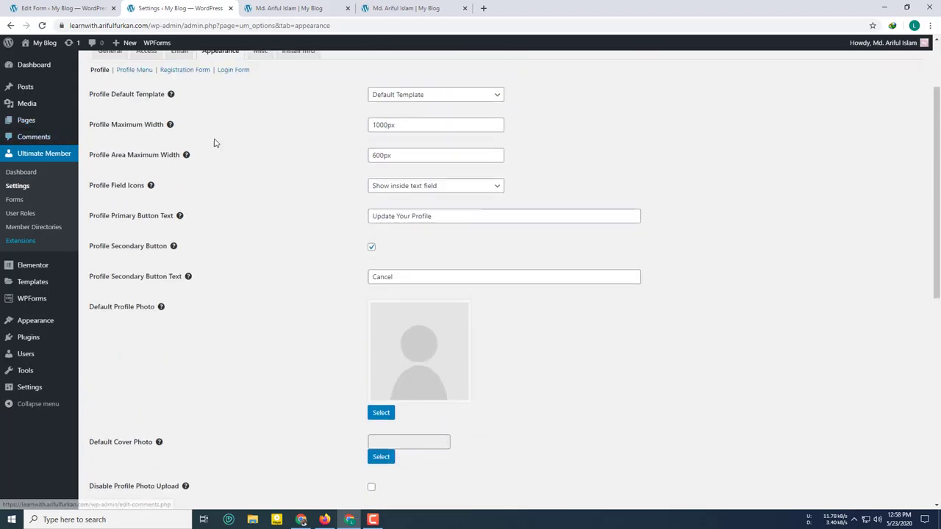
scroll(384, 267, "down", 5)
left_click(392, 178)
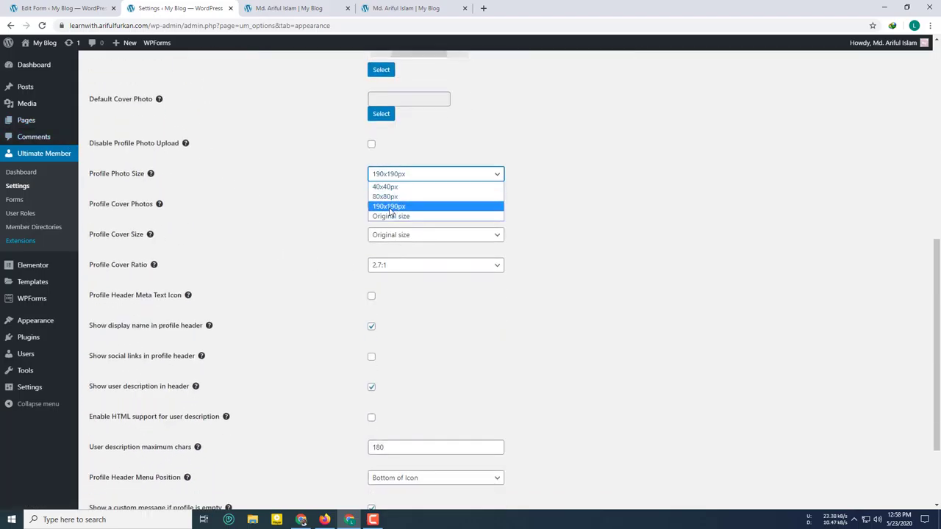
left_click(304, 170)
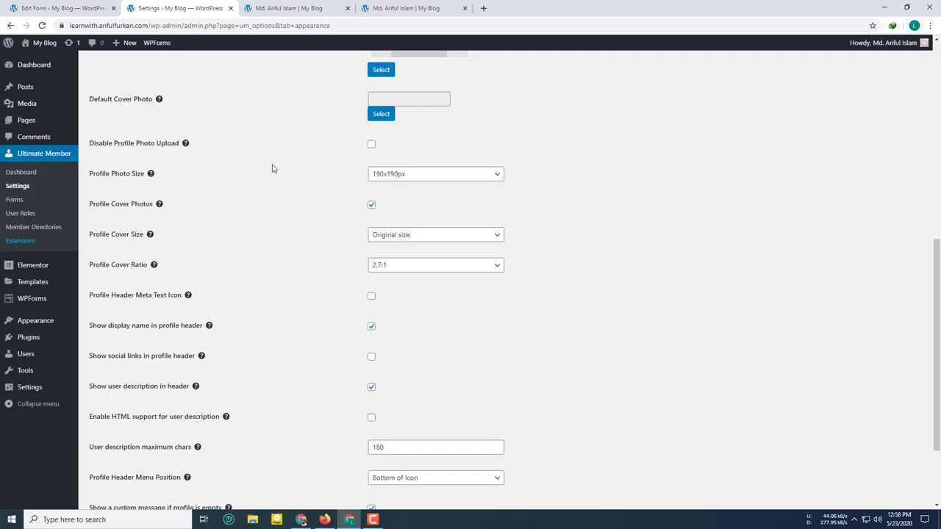
left_click(396, 180)
left_click(599, 199)
Step: Read the help text for Profile Cover Photos and view the Profile Cover Size choices without changing the selection
mouse_move(160, 208)
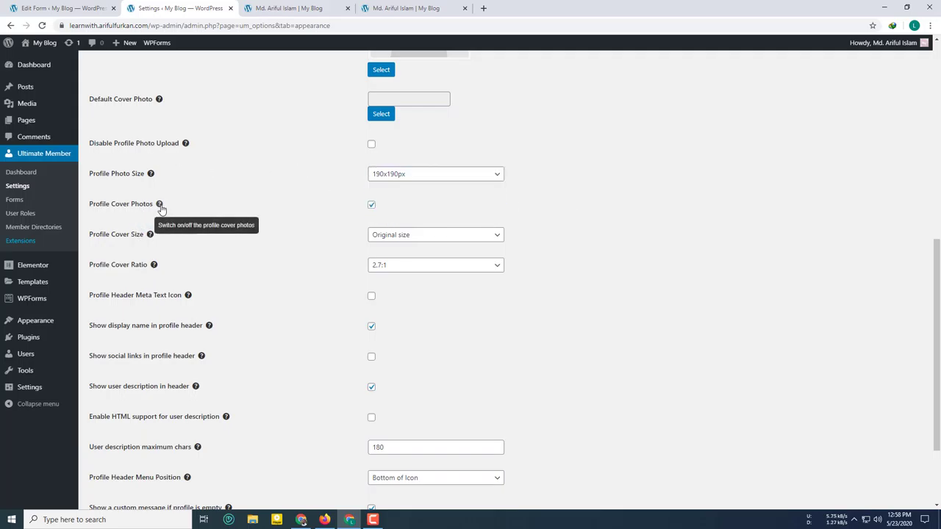
left_click(434, 234)
left_click(527, 225)
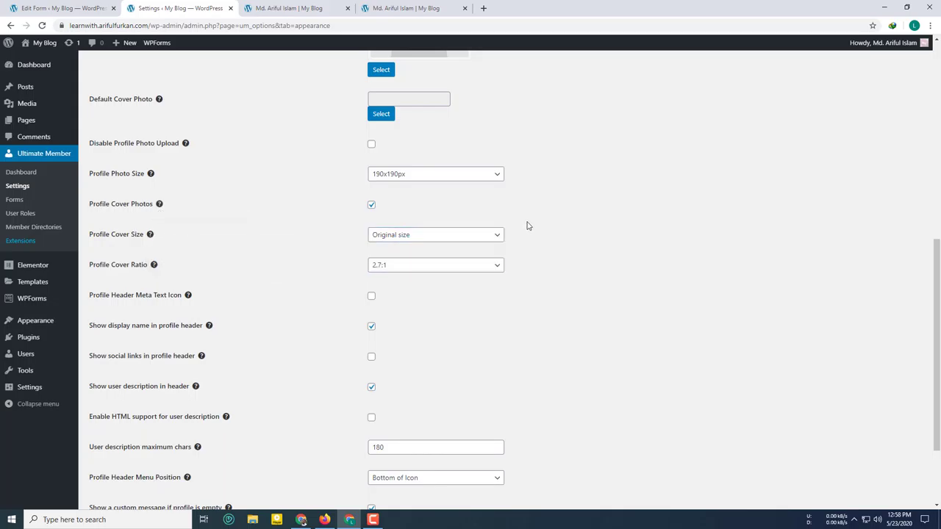
Step: Turn off Profile Cover Photos, save the changes, and reload the profile page to check its header
left_click(371, 205)
scroll(279, 253, "down", 2)
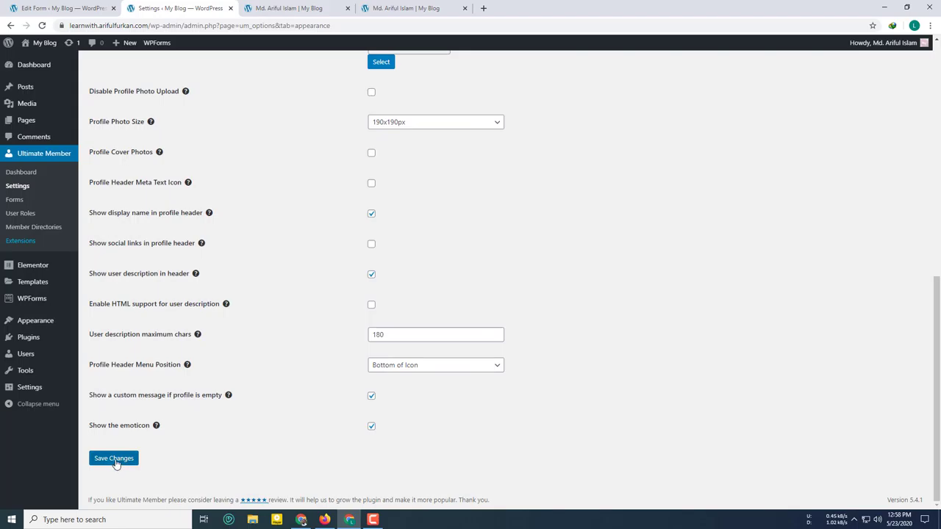
left_click(114, 459)
left_click(289, 8)
left_click(42, 25)
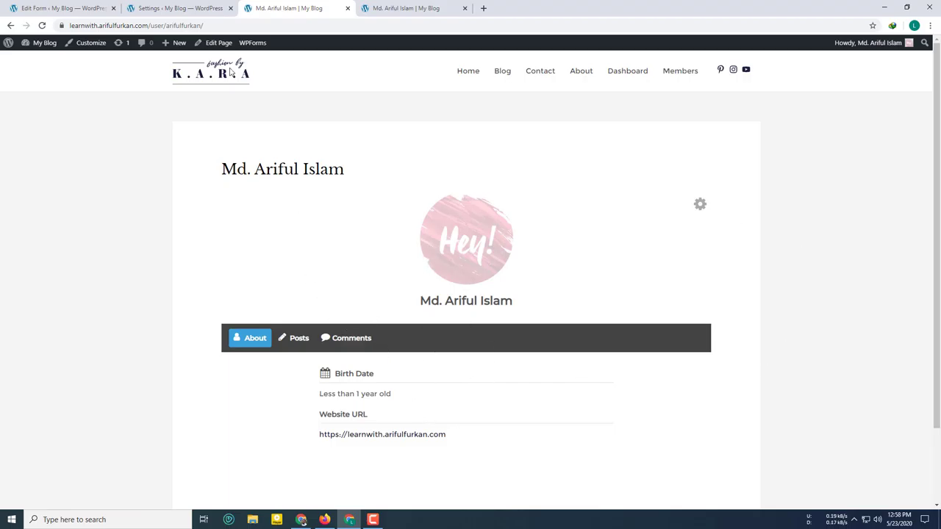
Step: Turn Profile Cover Photos back on in the appearance settings
left_click(176, 8)
scroll(446, 226, "down", 6)
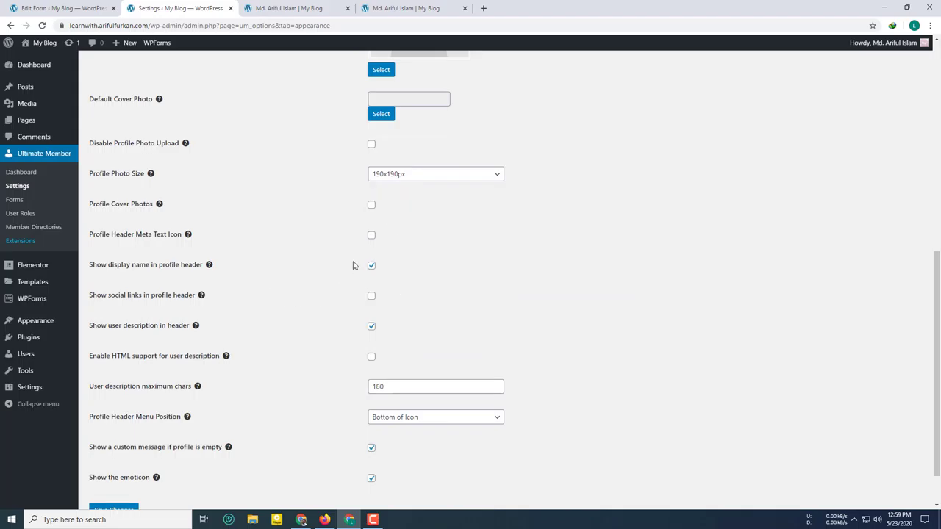
scroll(351, 261, "up", 2)
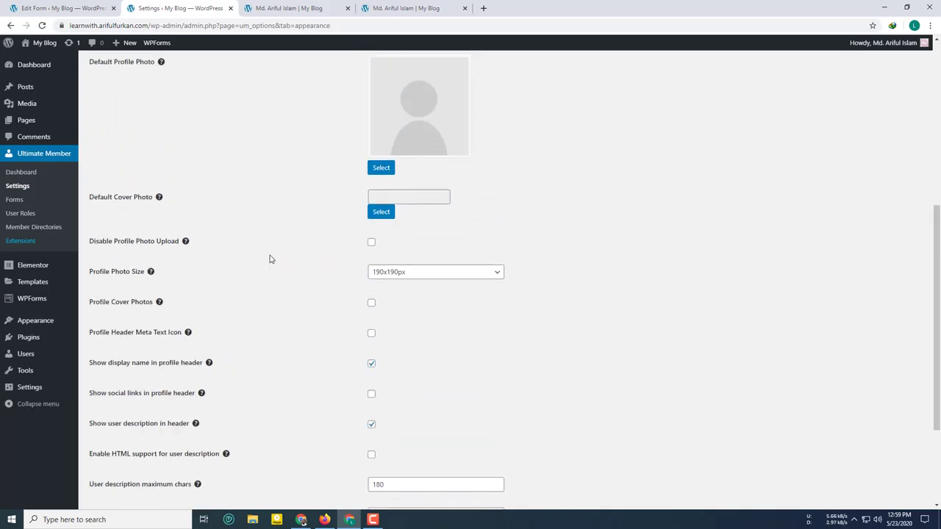
scroll(328, 310, "down", 3)
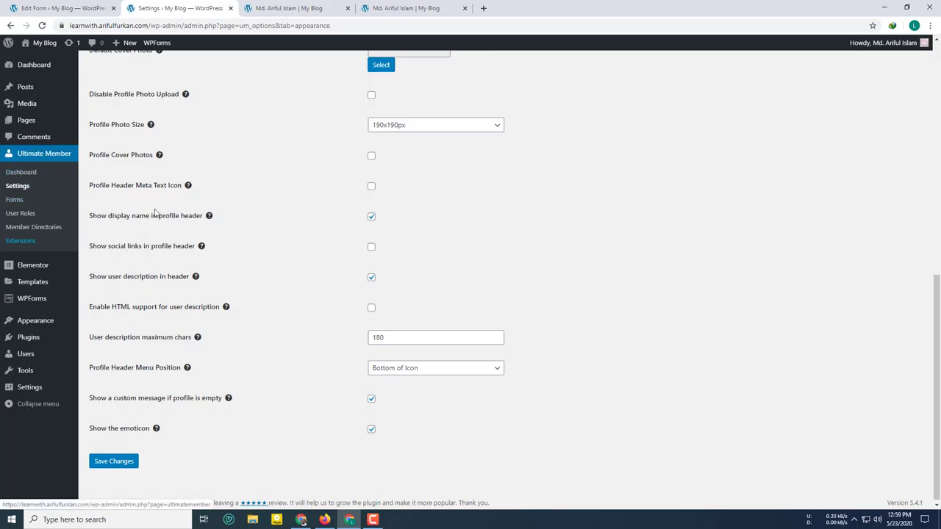
scroll(327, 309, "up", 3)
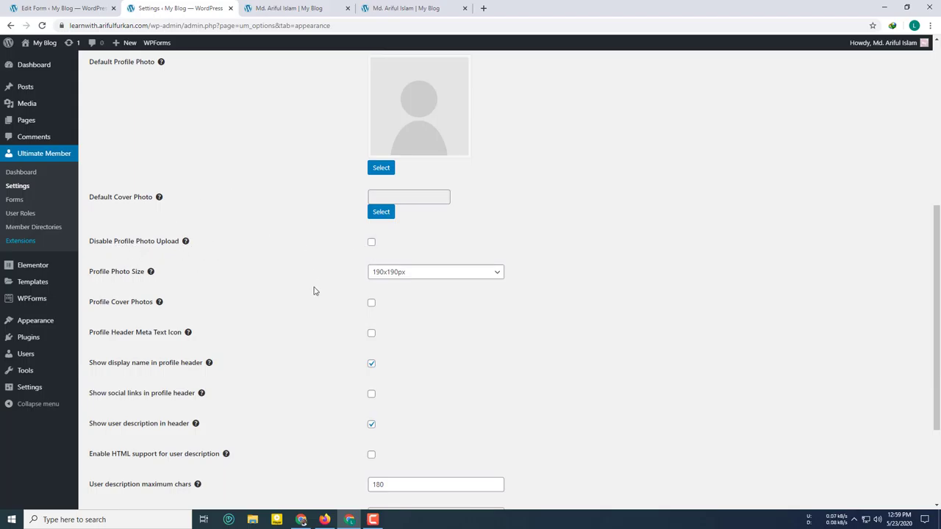
scroll(238, 281, "up", 5)
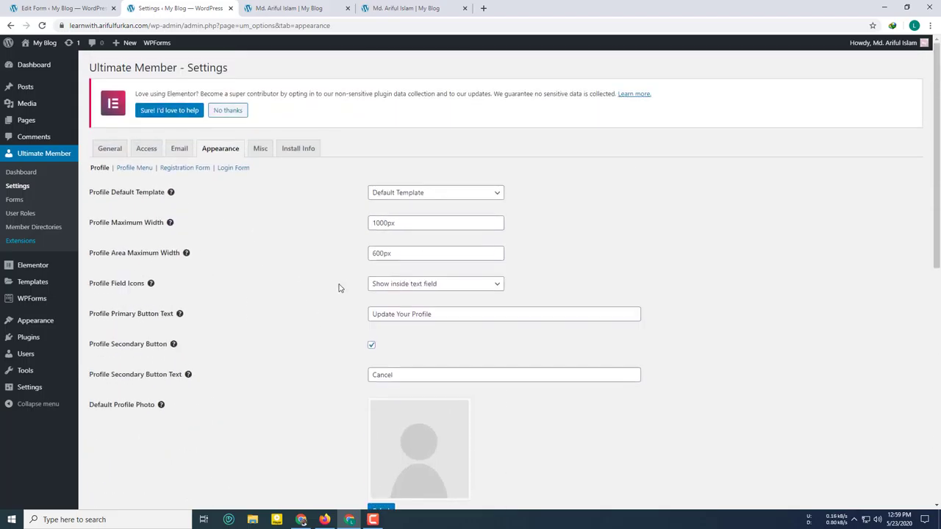
scroll(288, 297, "down", 5)
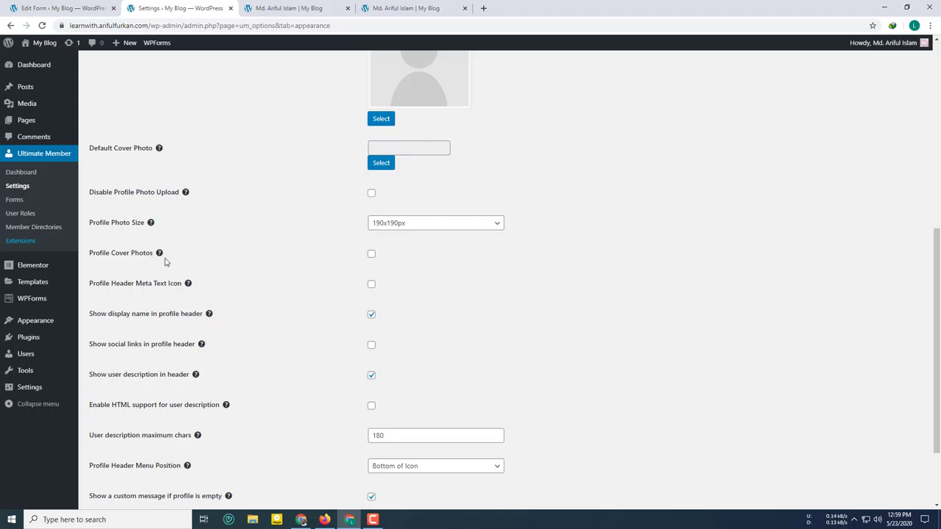
left_click(371, 255)
Step: Locate the Profile Header Meta Text Icon setting and examine the header and field icons on the profile page
scroll(613, 279, "down", 3)
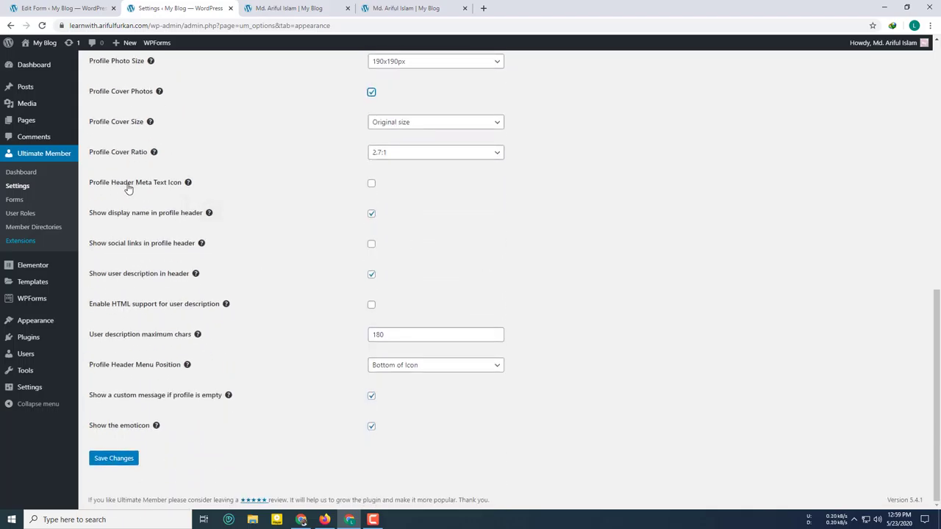
mouse_move(188, 189)
left_click(278, 7)
scroll(319, 328, "down", 1)
scroll(319, 328, "down", 1)
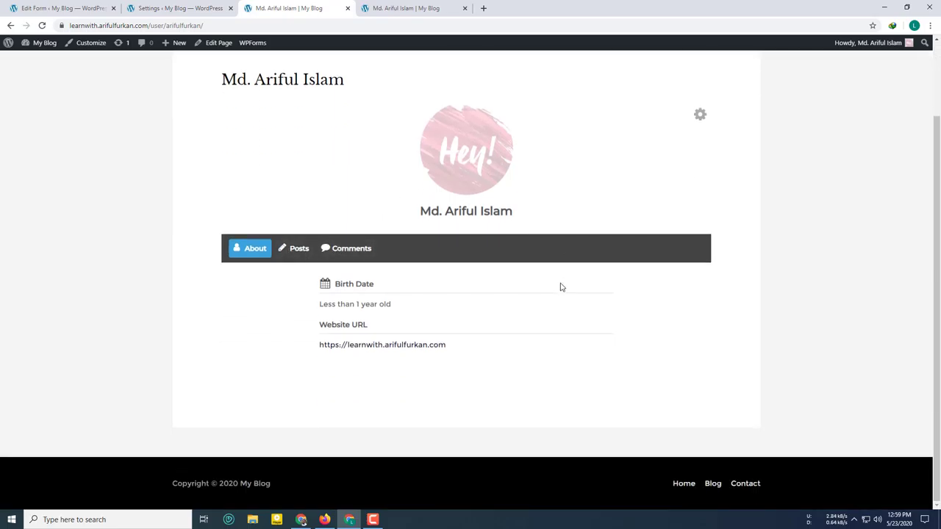
Step: Enable Profile Header Meta Text Icon in the appearance settings and save the changes
left_click(192, 8)
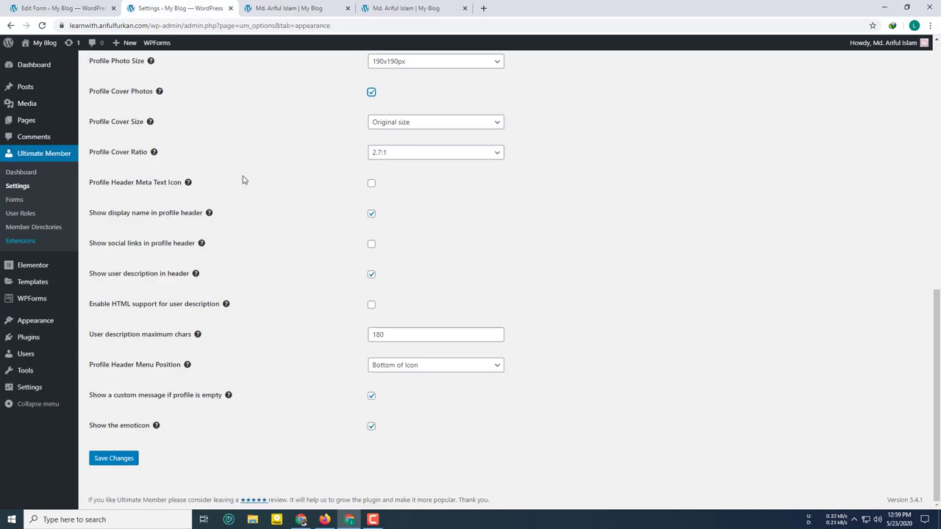
left_click(372, 184)
left_click(132, 464)
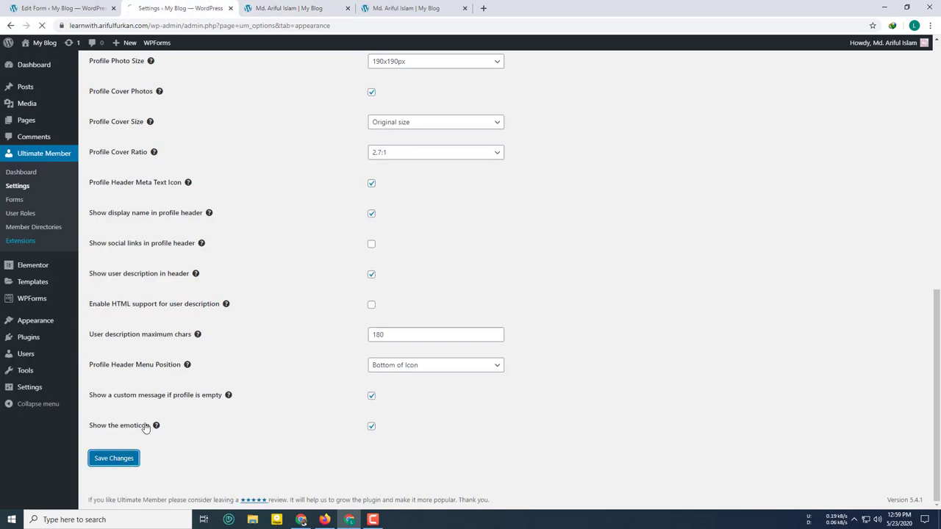
Step: Reload the profile page to check how the header and fields look with the meta text icon setting
left_click(250, 7)
left_click(42, 25)
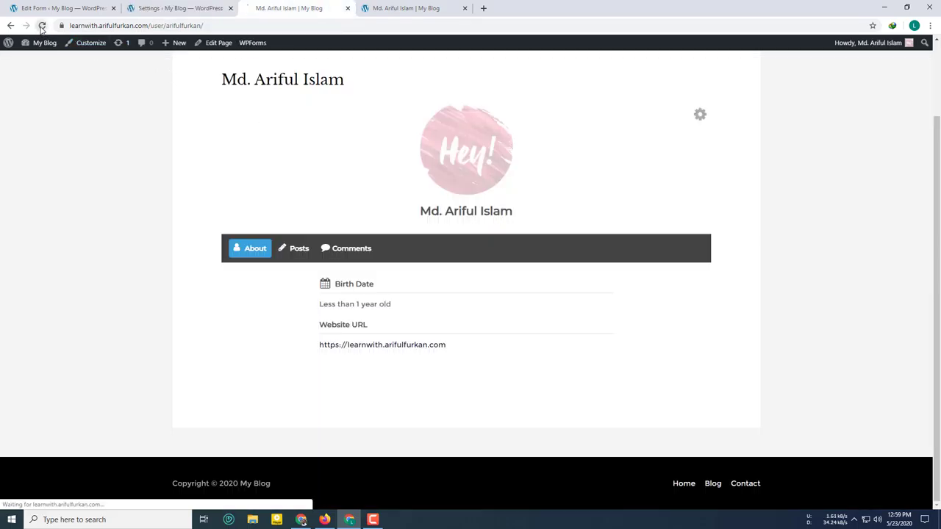
scroll(473, 309, "down", 3)
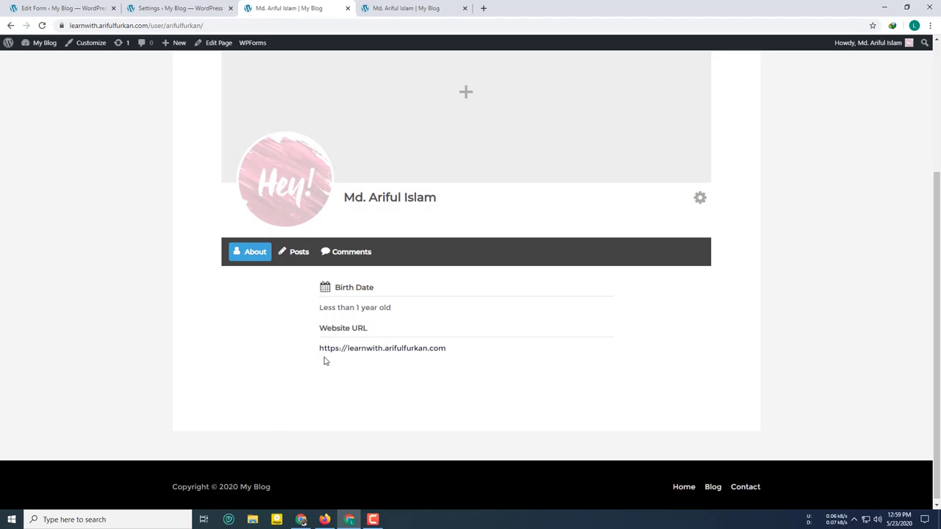
Step: Turn Profile Header Meta Text Icon off in the appearance settings and examine the display name on the profile page
left_click(160, 5)
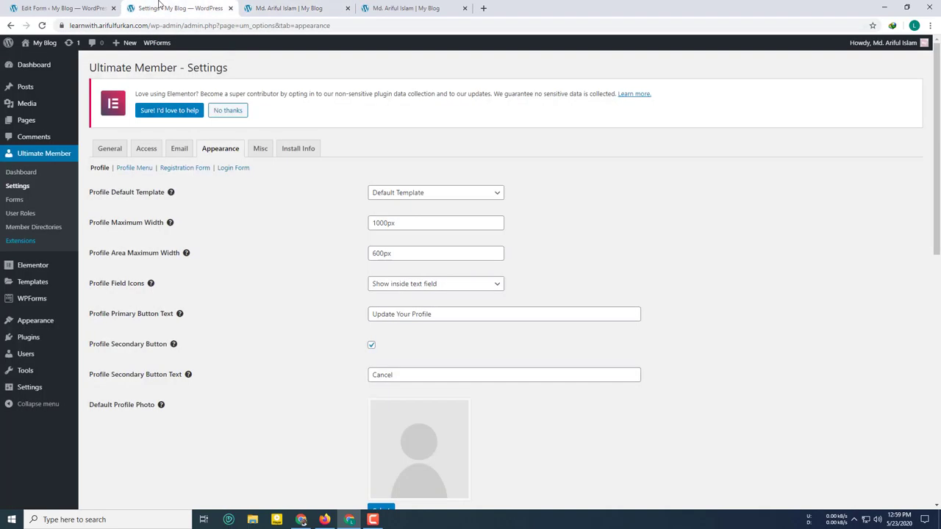
scroll(313, 287, "down", 7)
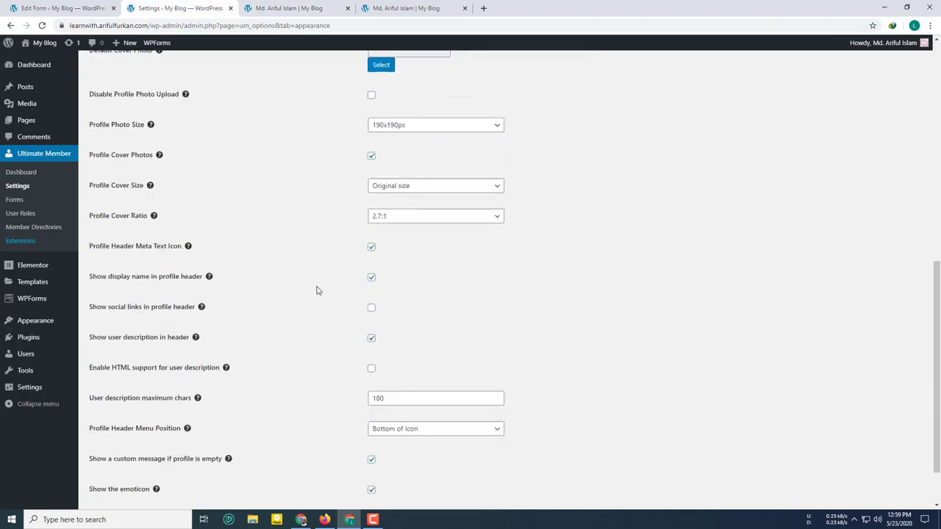
scroll(316, 290, "down", 1)
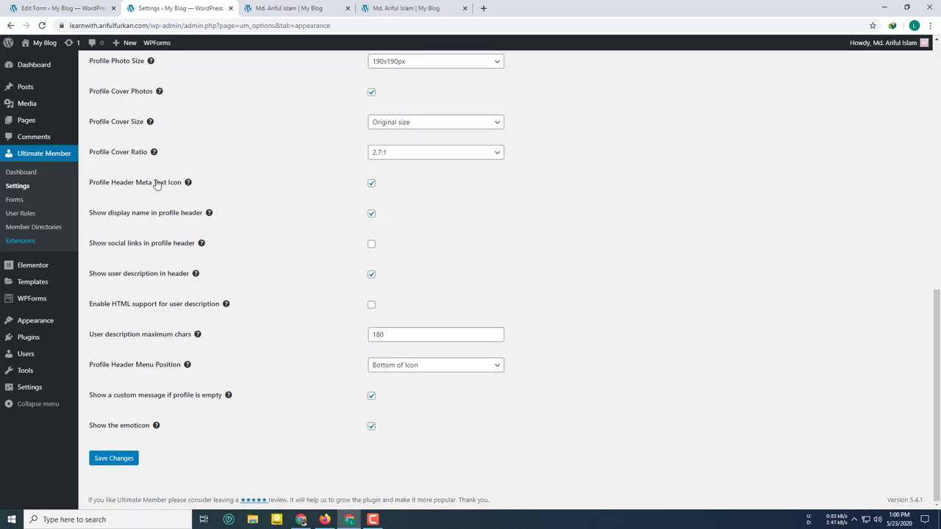
left_click(371, 184)
mouse_move(213, 217)
left_click(301, 6)
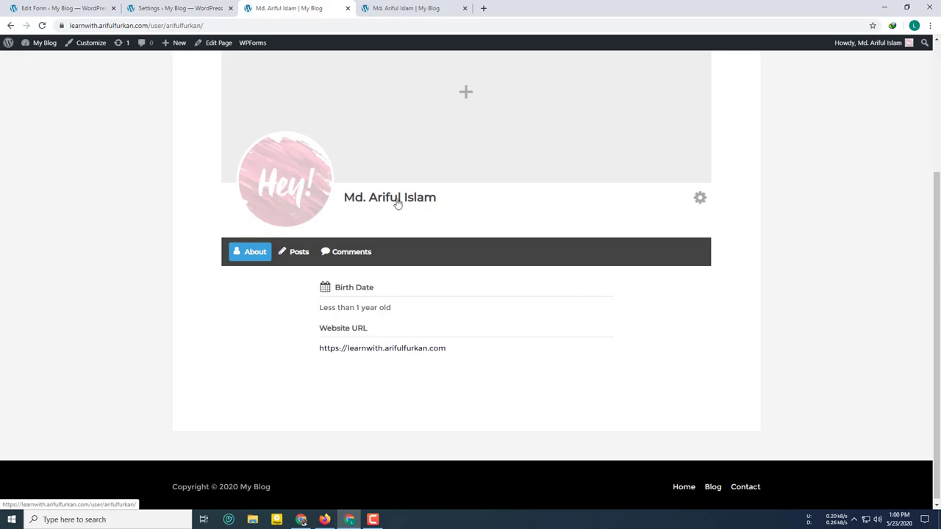
Step: Enable Show social links in profile header, save the changes and reload the profile page
left_click(180, 9)
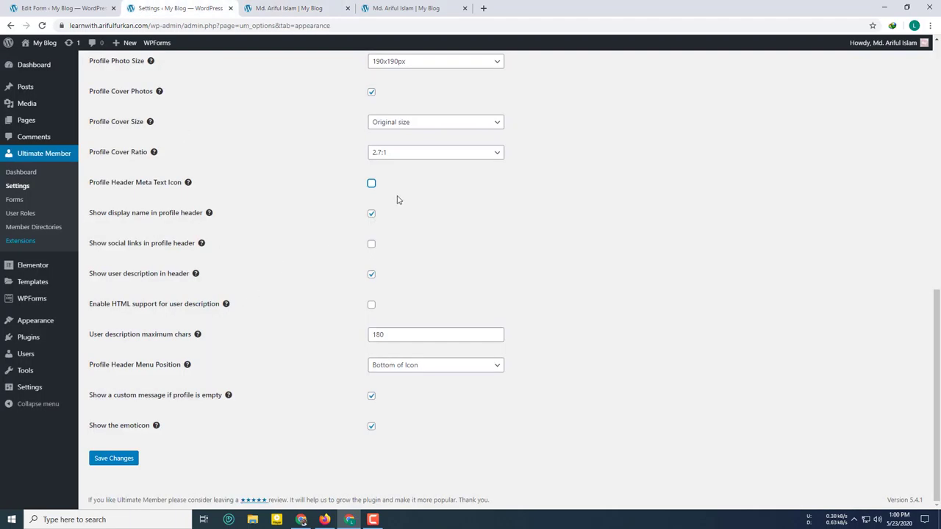
left_click(372, 246)
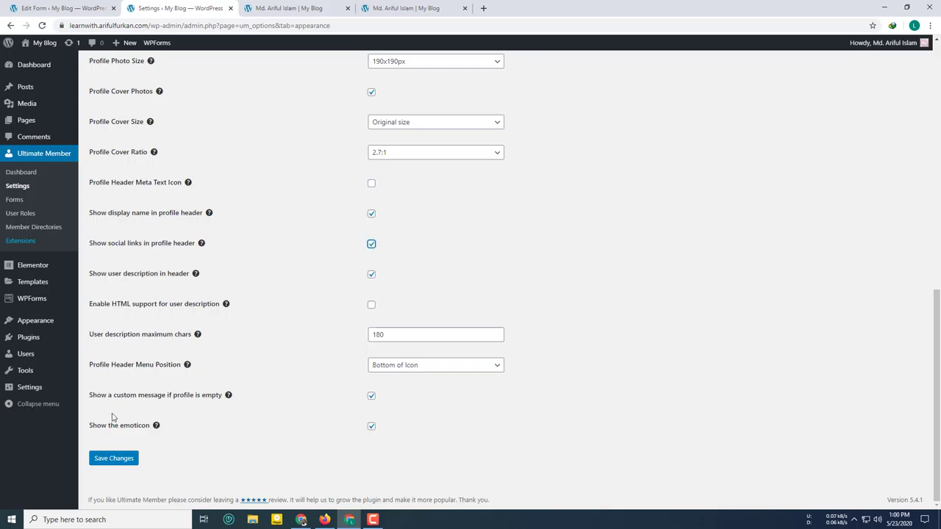
left_click(110, 461)
left_click(247, 4)
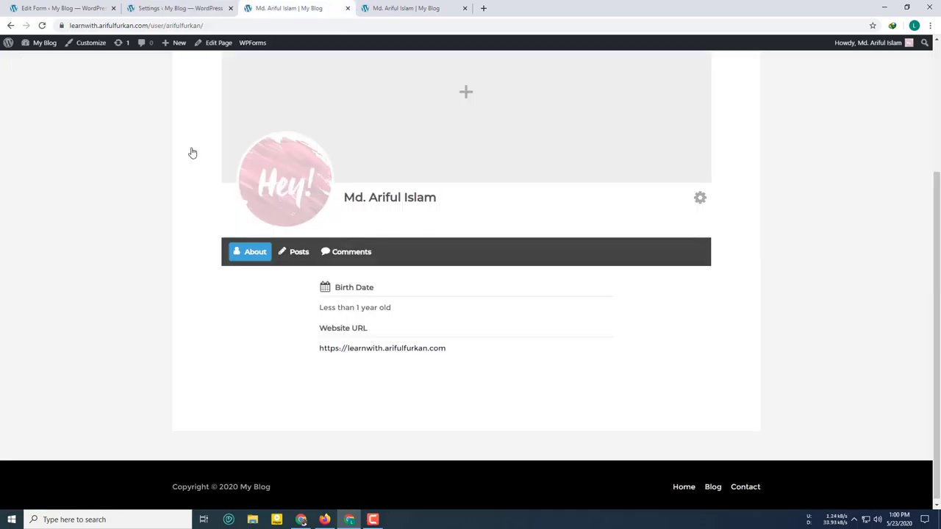
left_click(41, 25)
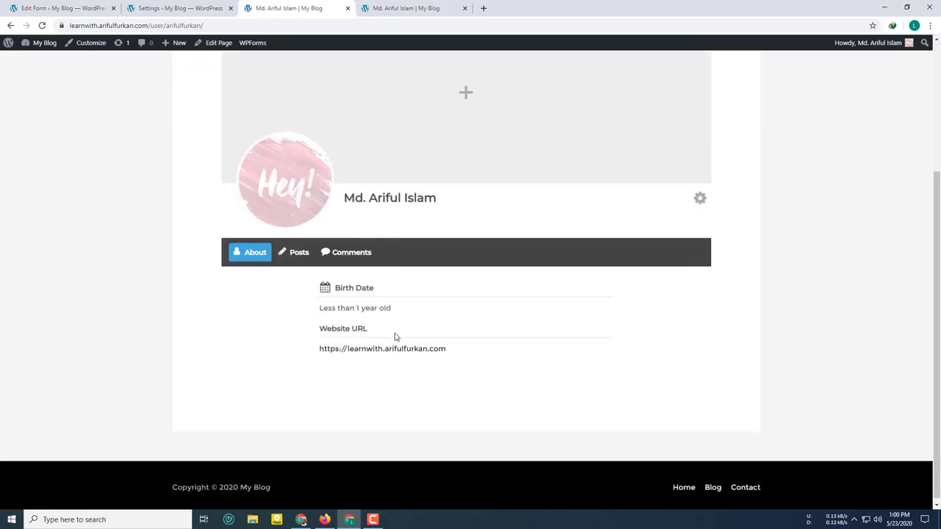
Step: Edit the profile to add the member's Facebook page address and update the profile
left_click(700, 198)
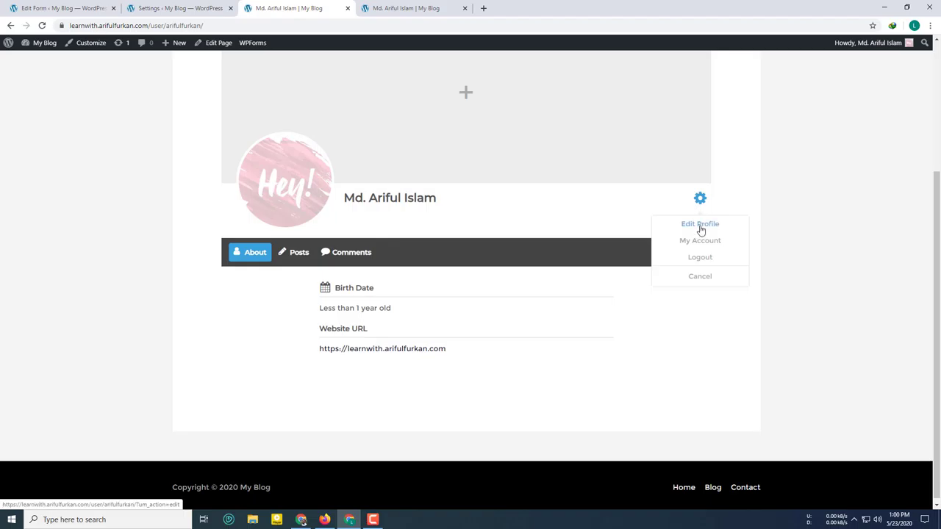
left_click(700, 224)
key("ctrl+1")
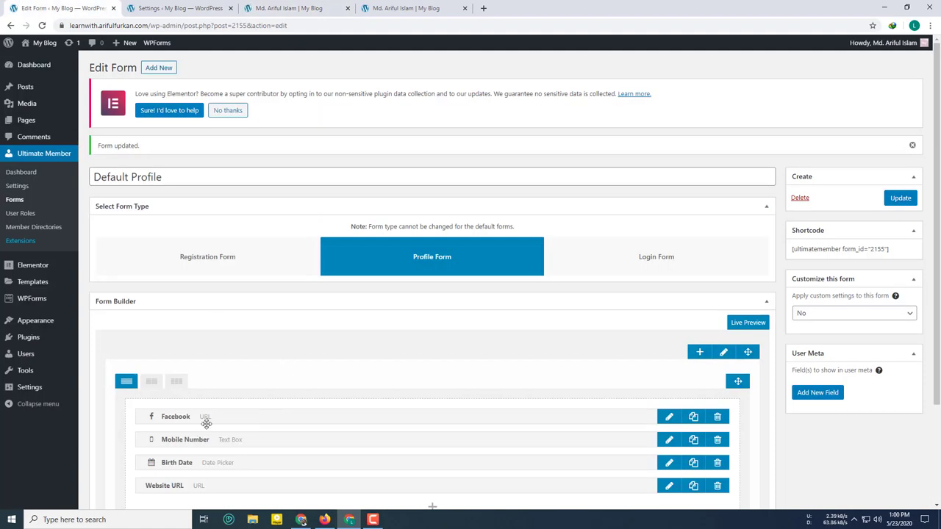
left_click(294, 8)
scroll(459, 353, "down", 5)
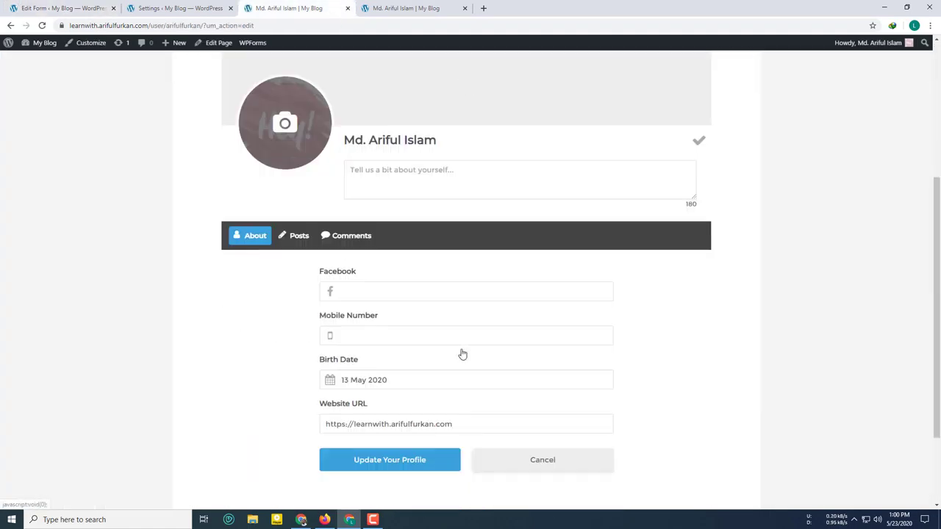
left_click(373, 191)
left_click(373, 235)
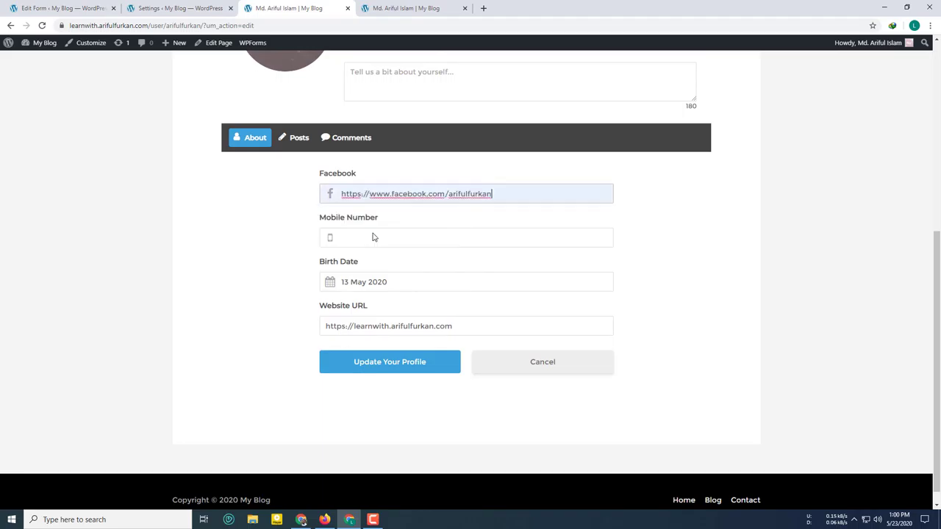
left_click(389, 361)
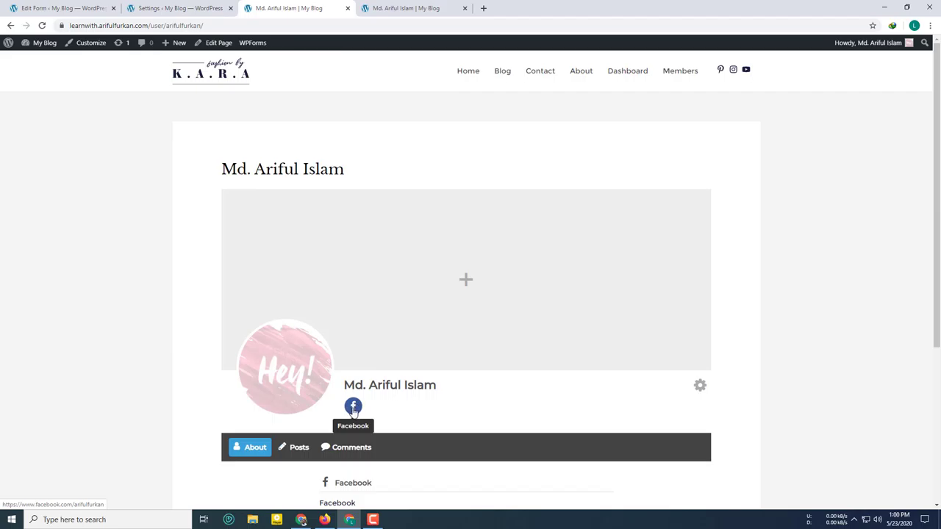
Step: Disable Show social links in profile header, save the changes and reload the profile page to check the header
left_click(176, 8)
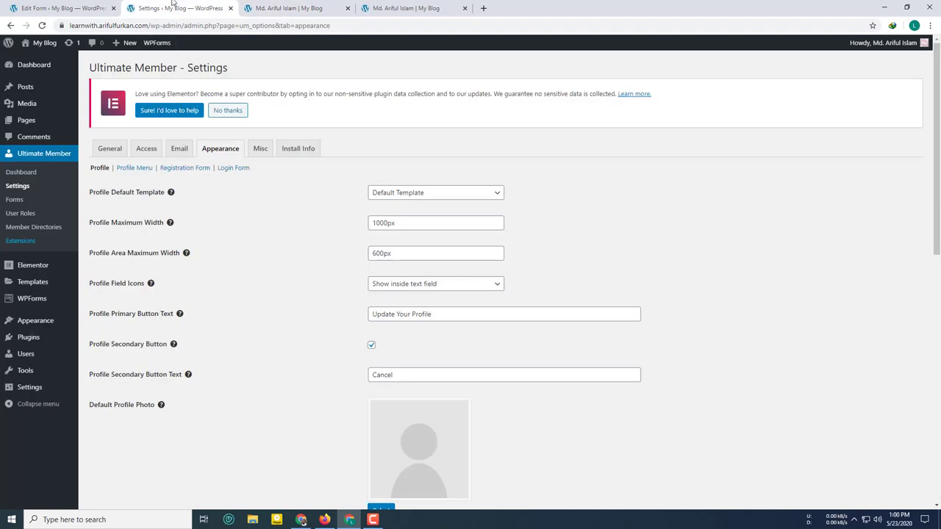
scroll(309, 321, "down", 8)
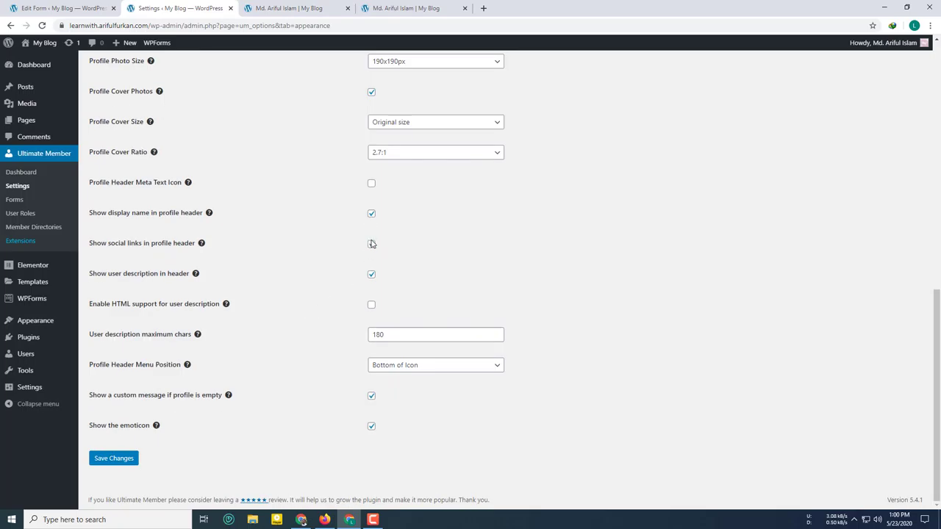
left_click(371, 244)
left_click(123, 457)
left_click(308, 8)
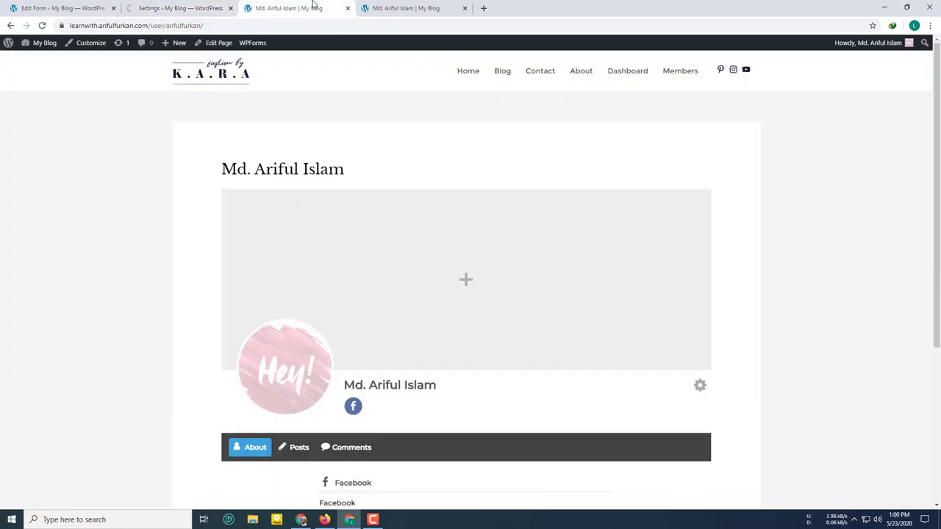
left_click(42, 25)
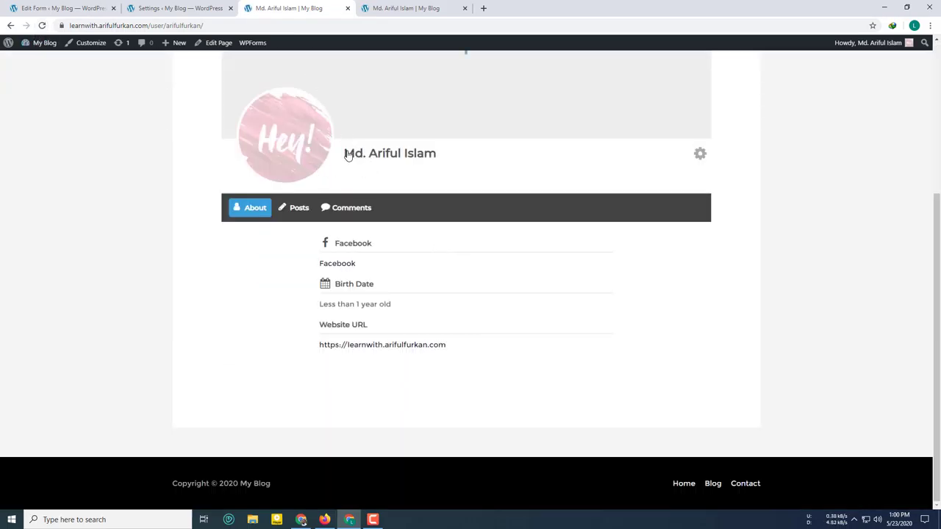
Step: Turn Show social links in profile header back on and save the settings
left_click(180, 8)
scroll(316, 307, "down", 10)
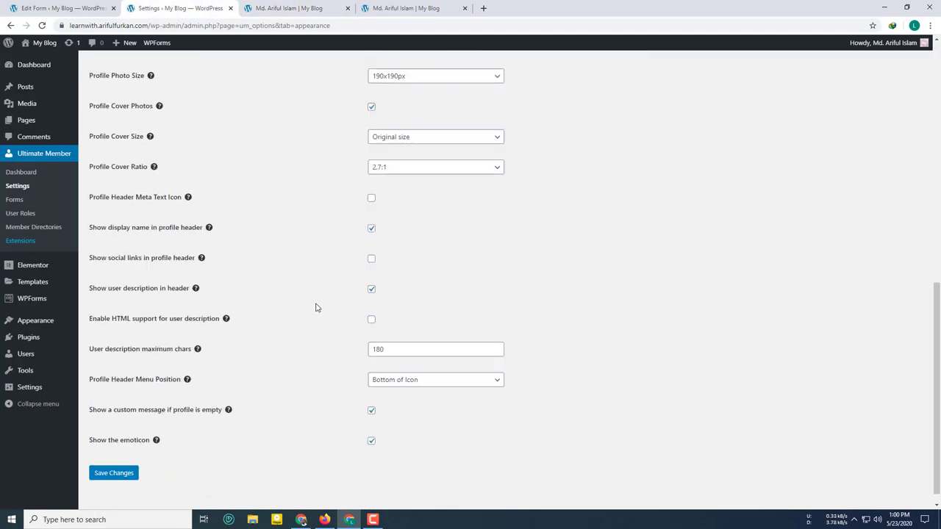
left_click(371, 244)
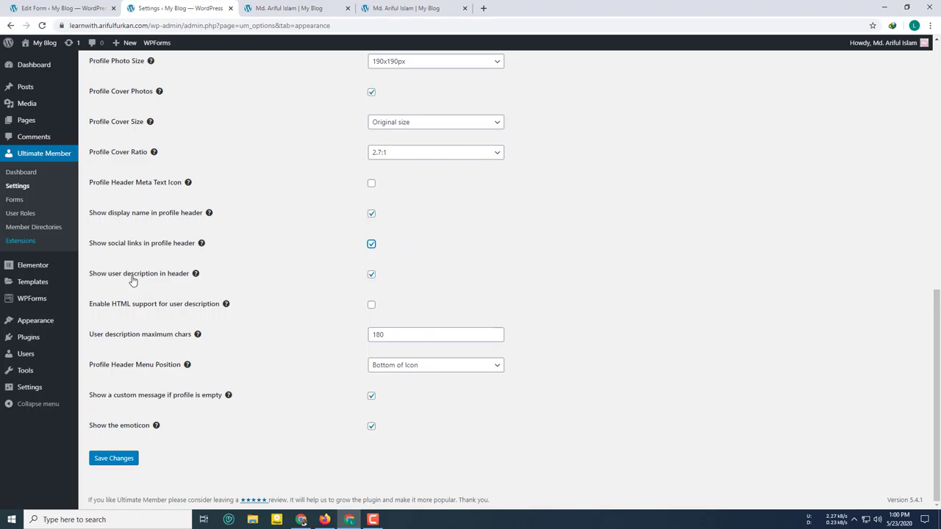
left_click(137, 459)
Step: Open the profile for editing and compare its description box with the Show user description in header setting
key("ctrl+Tab")
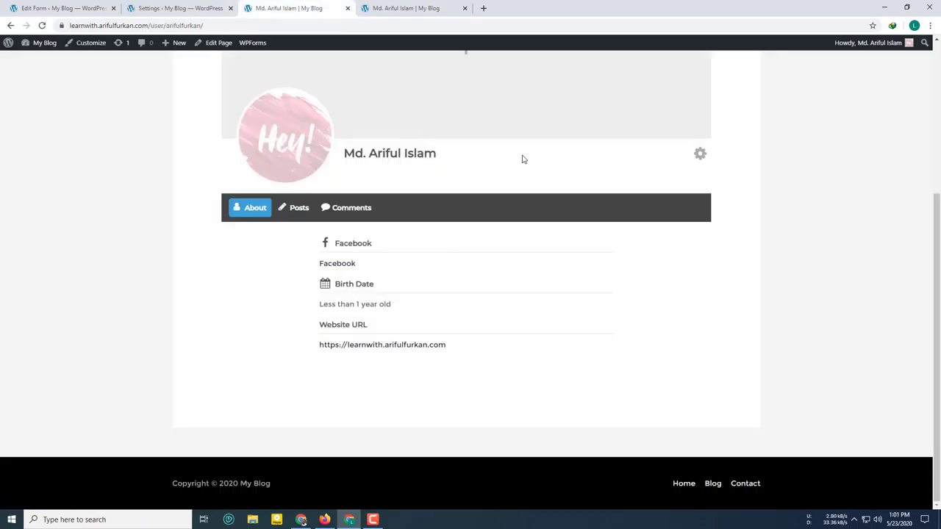
left_click(701, 154)
left_click(695, 185)
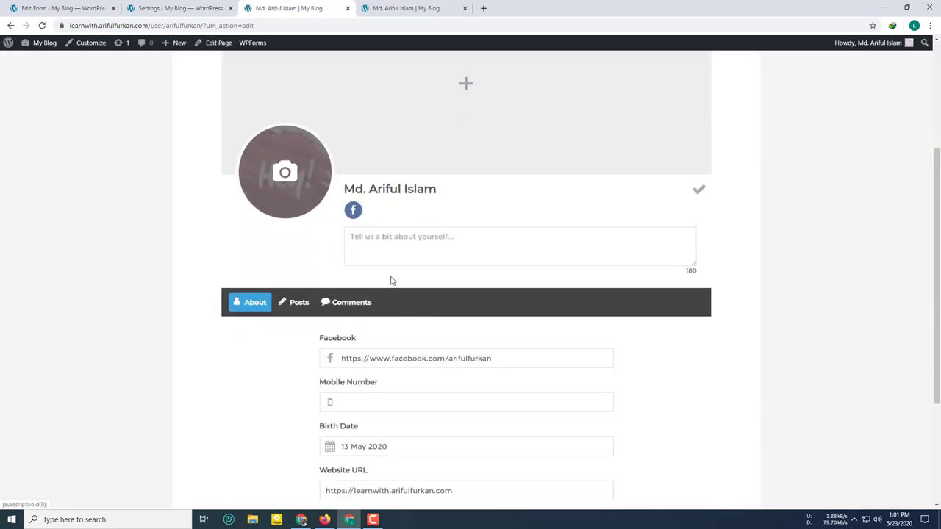
left_click(379, 240)
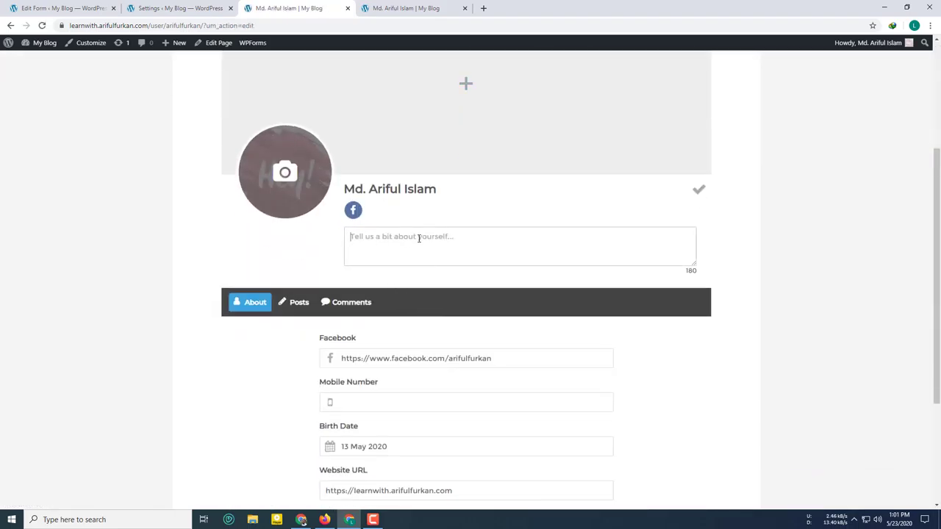
key("ctrl+shift+Tab")
scroll(393, 343, "down", 8)
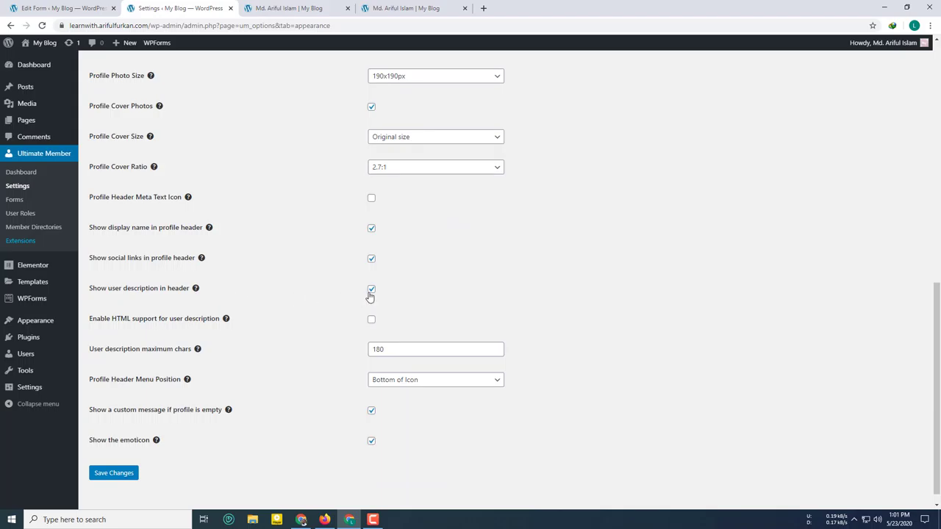
Step: Fill in the profile description with "Hello, i am", the member's first name and "How are you?", and save the profile
left_click(276, 6)
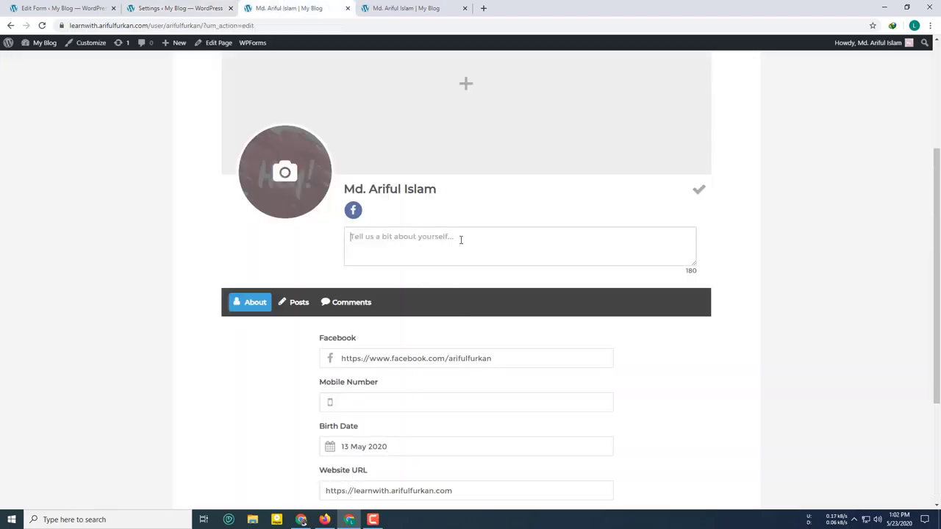
type("dashjkhjgasd mjbhksdahgj")
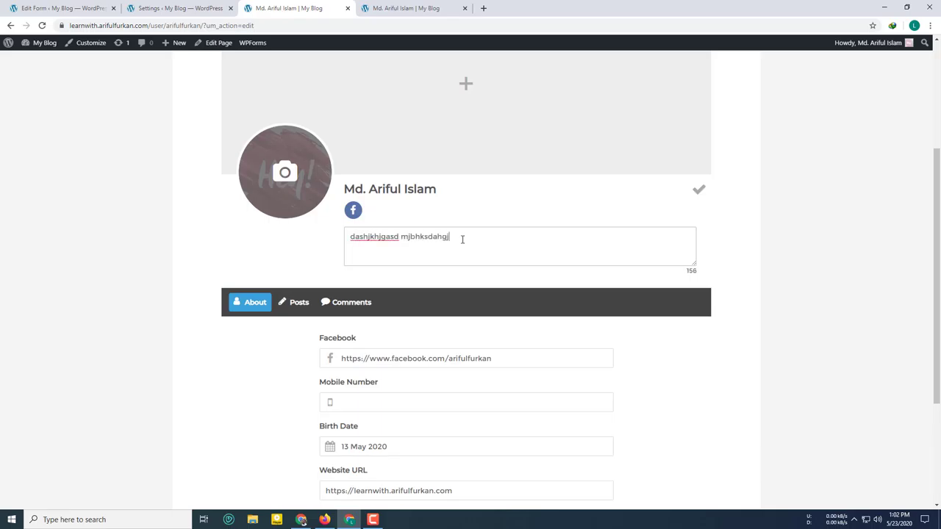
key("ctrl+a")
type("H")
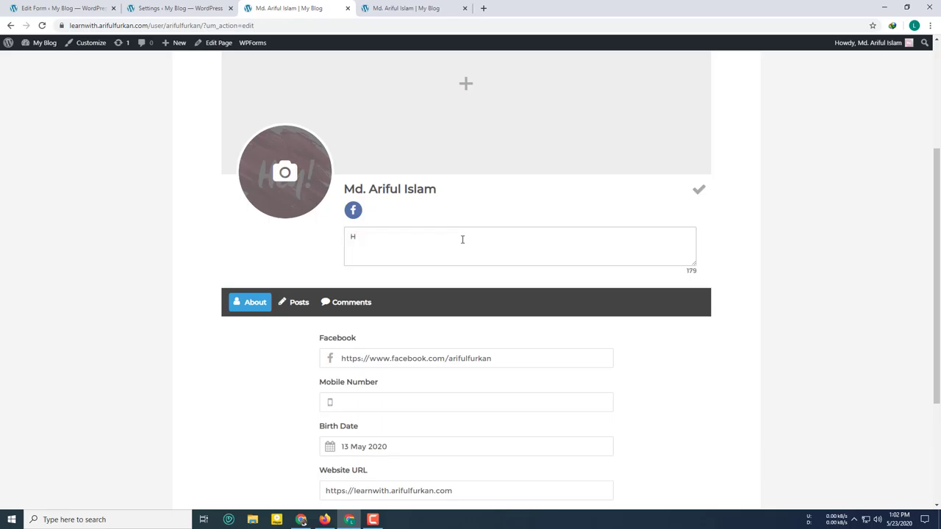
type("ello, i am Ariful. How are you?")
left_click(699, 190)
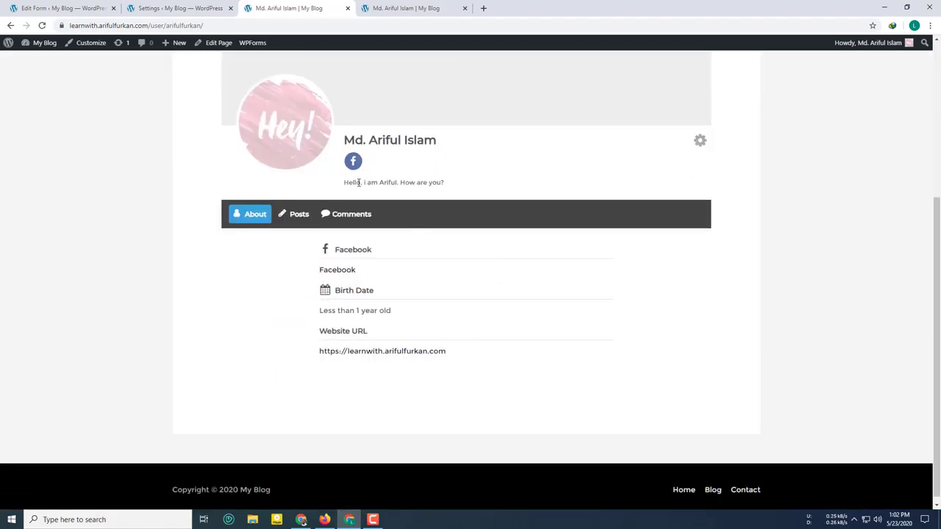
left_click_drag(359, 182, 477, 182)
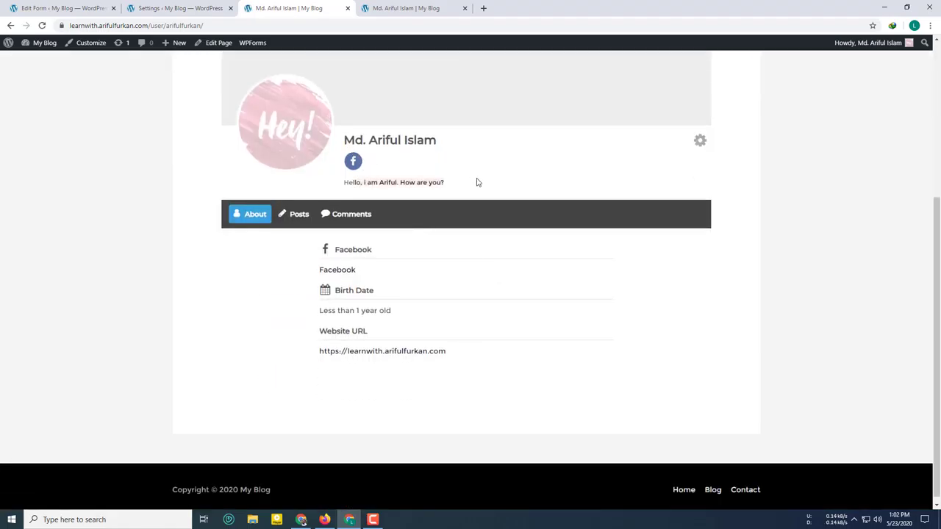
Step: Disable Show user description in header, save the changes and reload the profile page to check the header
left_click(197, 6)
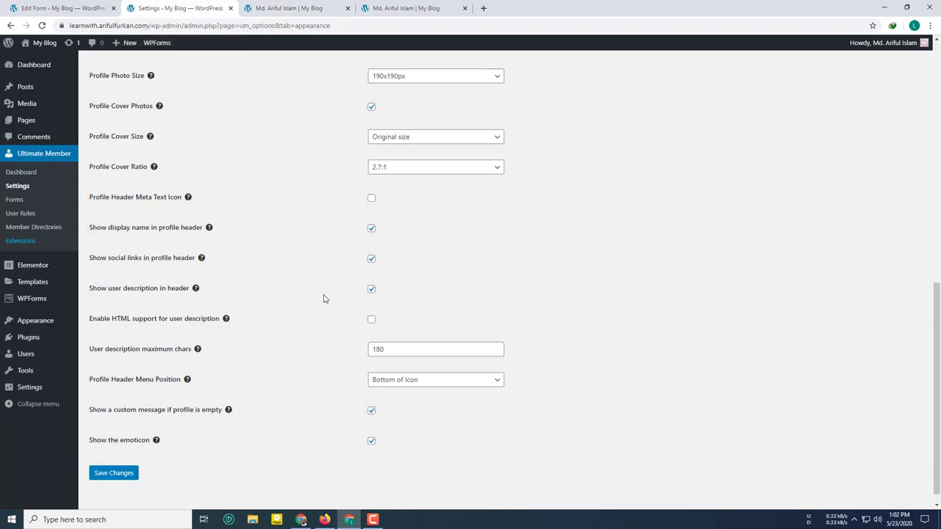
left_click(371, 290)
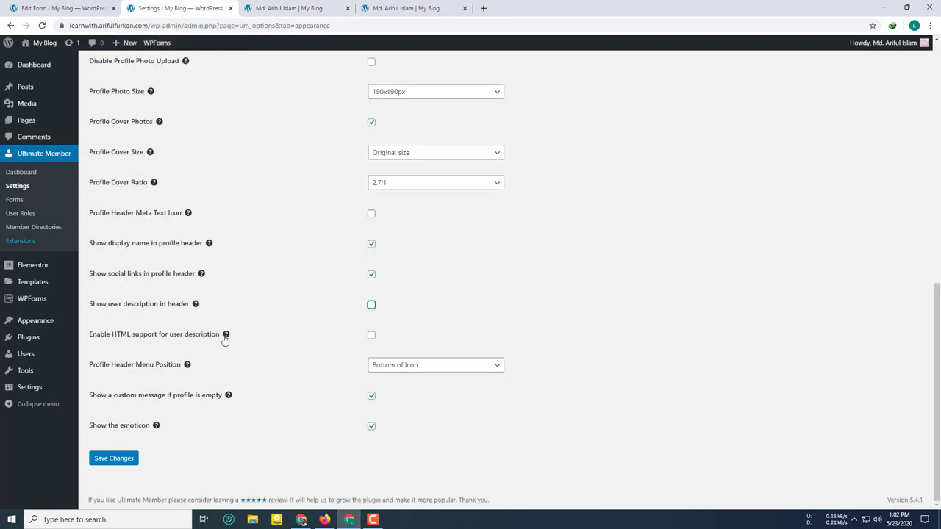
left_click(113, 458)
left_click(313, 7)
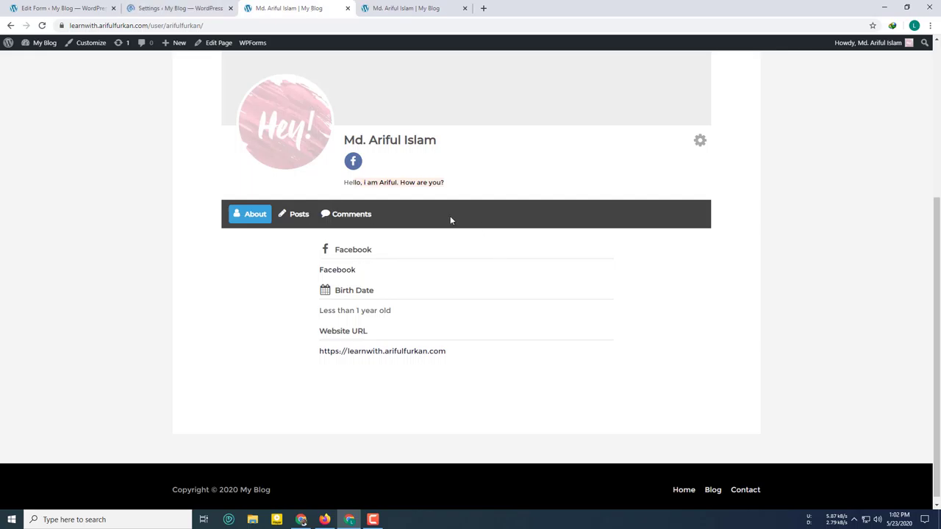
left_click(41, 25)
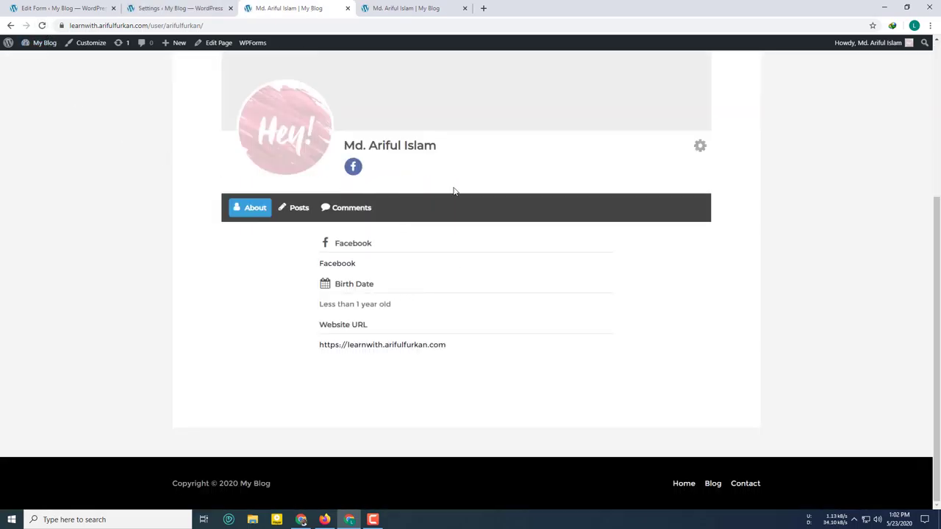
Step: Turn Show user description in header back on in the appearance settings
left_click(151, 7)
scroll(375, 345, "down", 6)
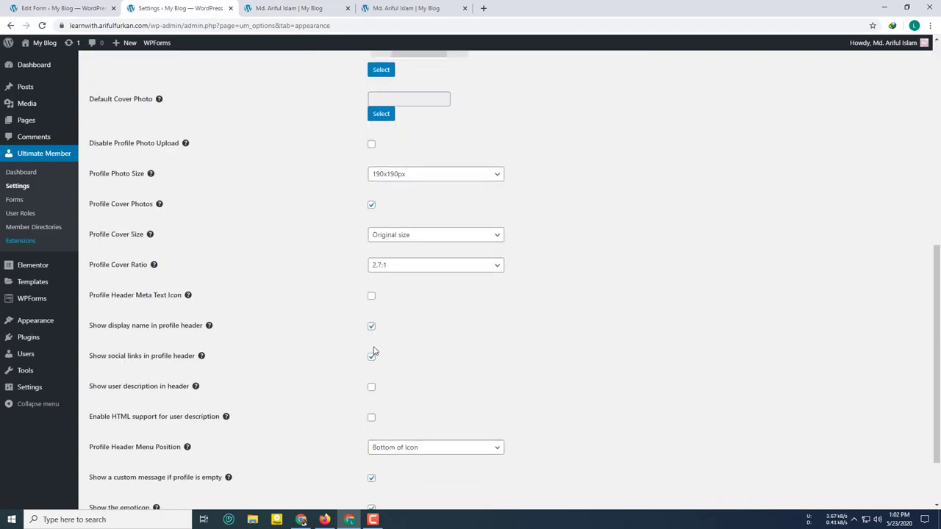
scroll(373, 351, "down", 1)
left_click(371, 306)
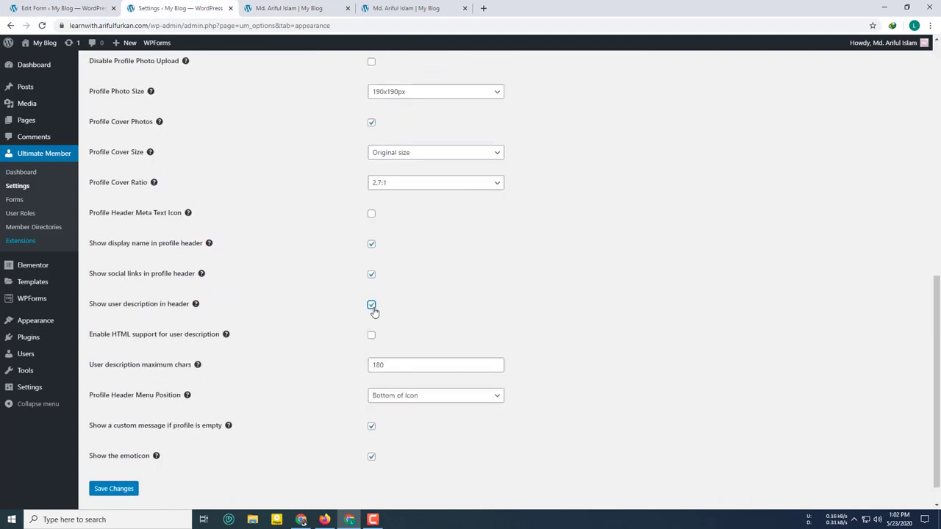
scroll(299, 360, "down", 1)
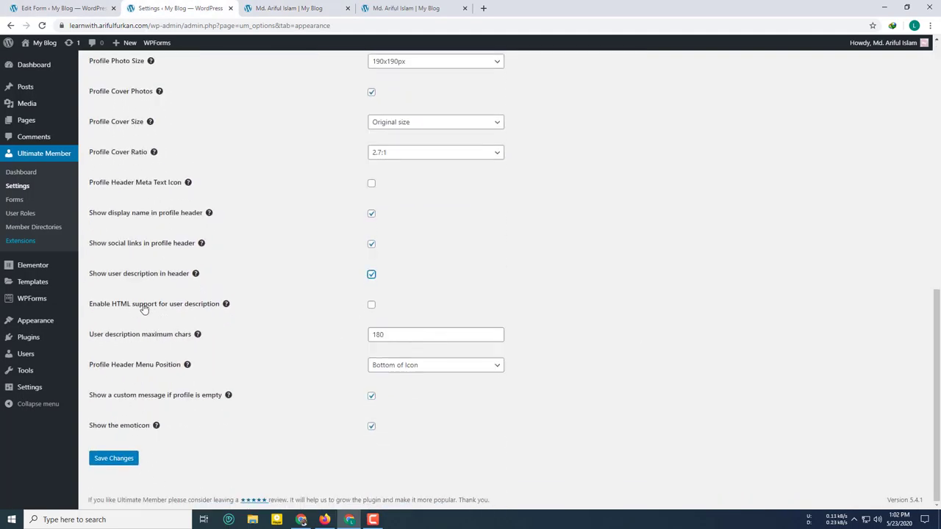
Step: Save the Ultimate Member appearance settings and reload the user profile page to check its header
left_click(252, 7)
left_click(180, 8)
left_click(113, 458)
left_click(285, 6)
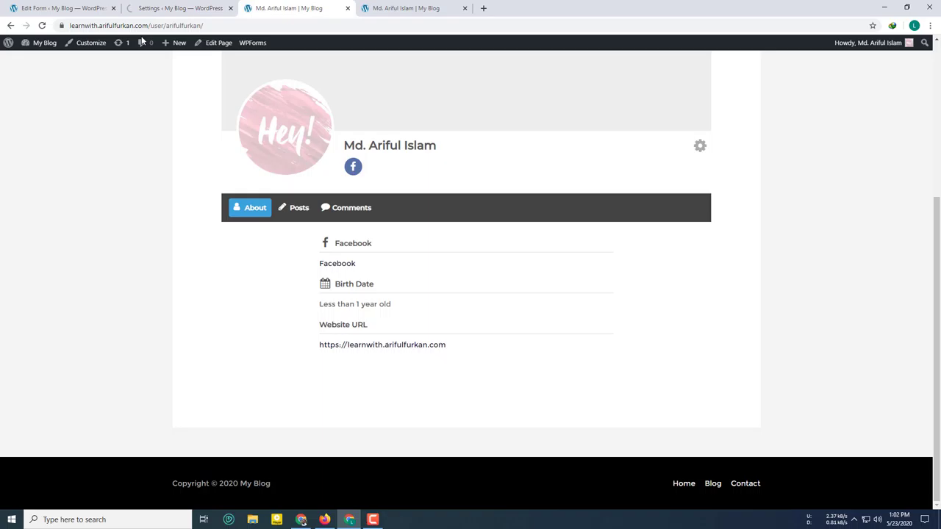
left_click(30, 25)
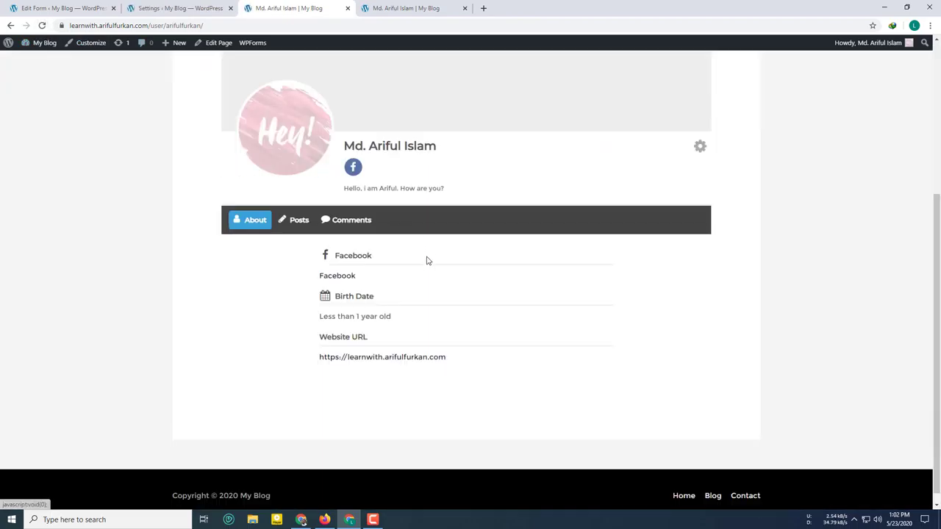
Step: Try wrapping the profile description in <h1></h1> tags, update the profile and check the header
left_click(700, 149)
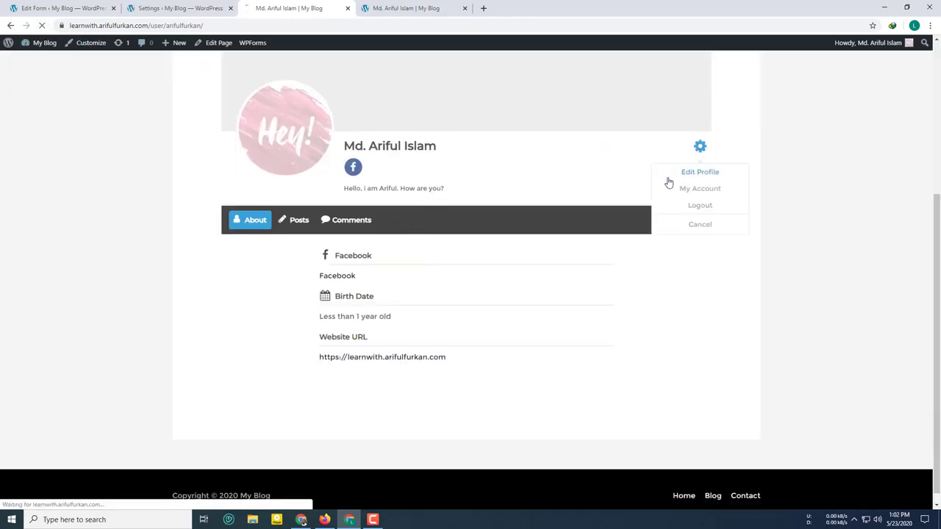
left_click(669, 180)
scroll(481, 295, "down", 3)
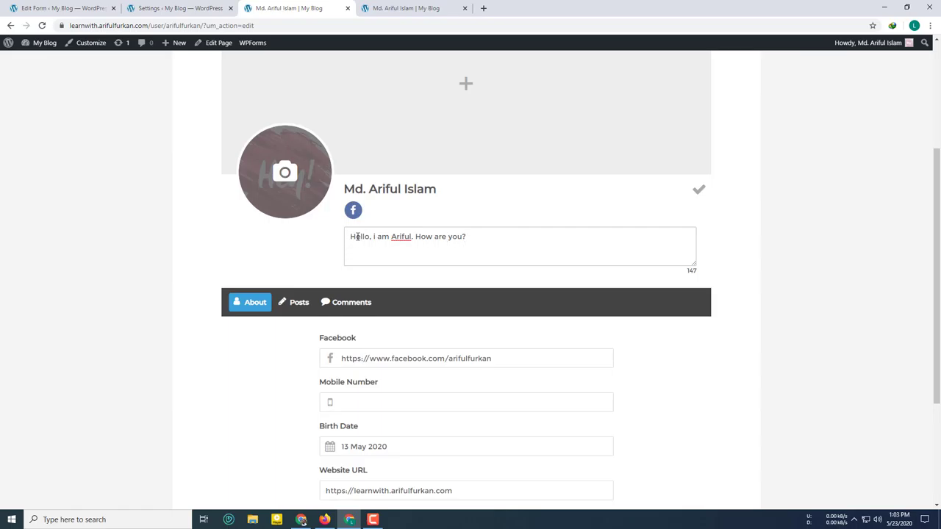
type("<h")
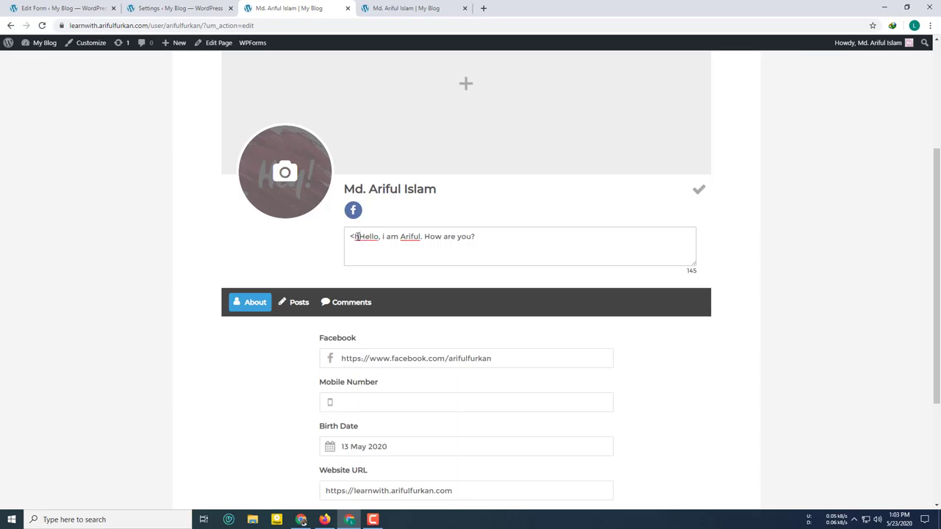
type("1>")
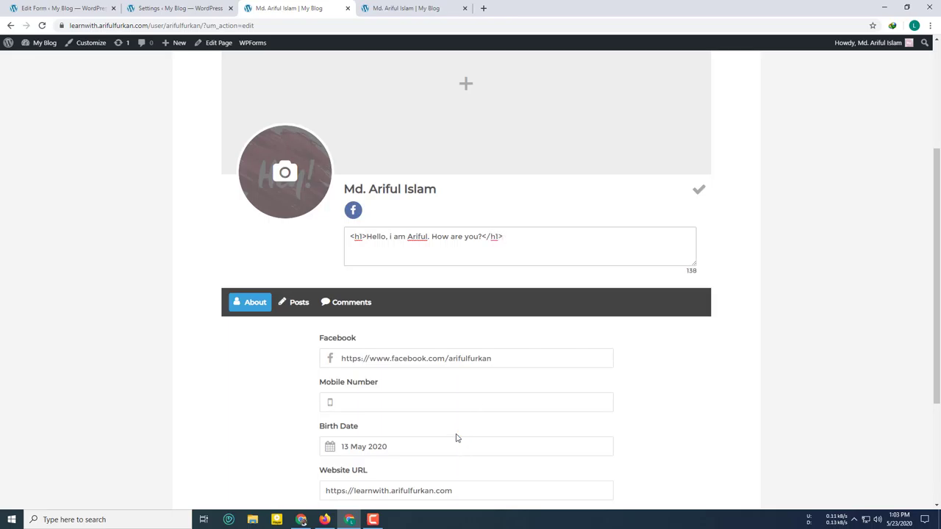
scroll(456, 438, "down", 3)
left_click(377, 350)
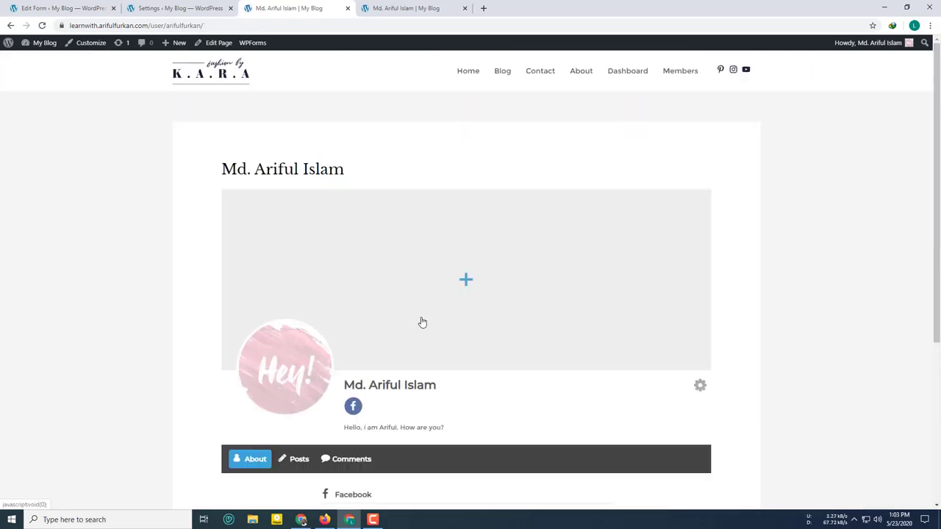
scroll(419, 316, "down", 3)
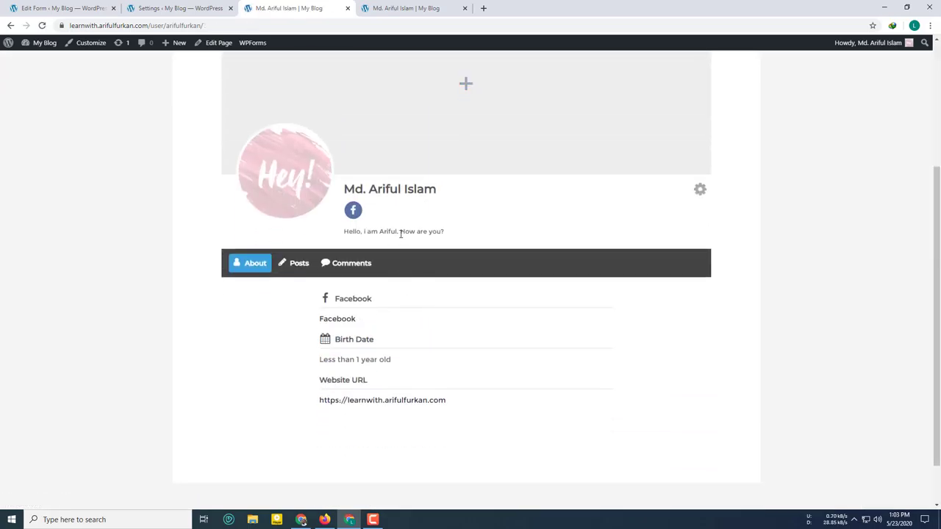
Step: Enable HTML support for user description in the appearance settings, save, and reload the profile page
left_click(178, 7)
scroll(308, 262, "down", 10)
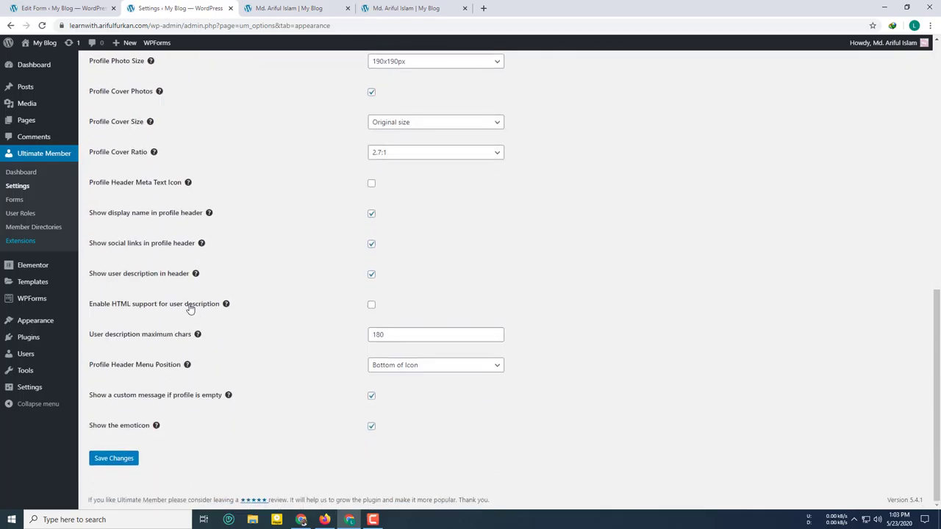
left_click(372, 305)
left_click(117, 457)
left_click(291, 7)
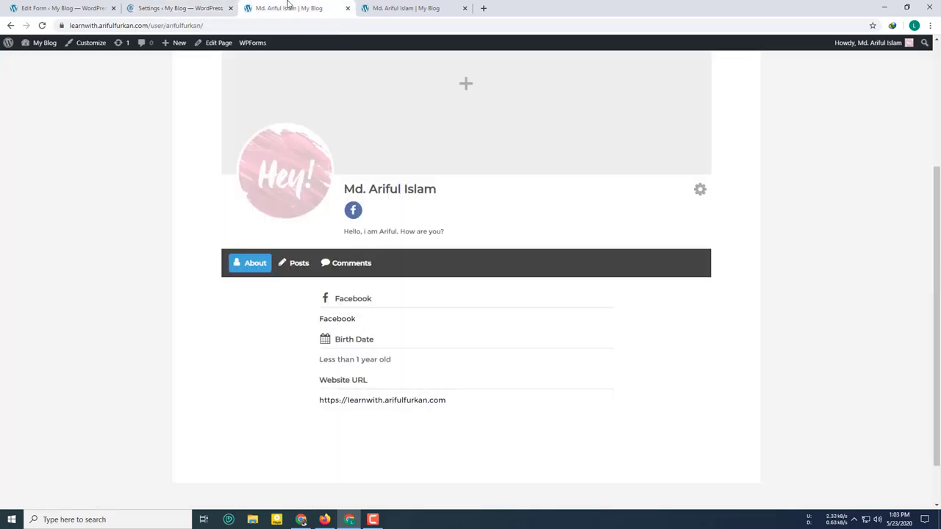
left_click(42, 25)
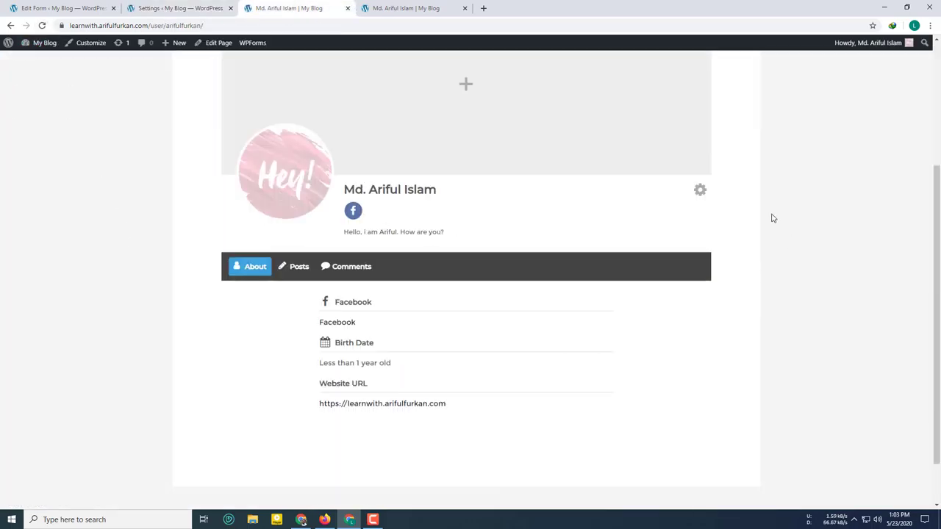
Step: Reopen the profile for editing and wrap the description text in <h1></h1> tags
left_click(698, 190)
left_click(691, 214)
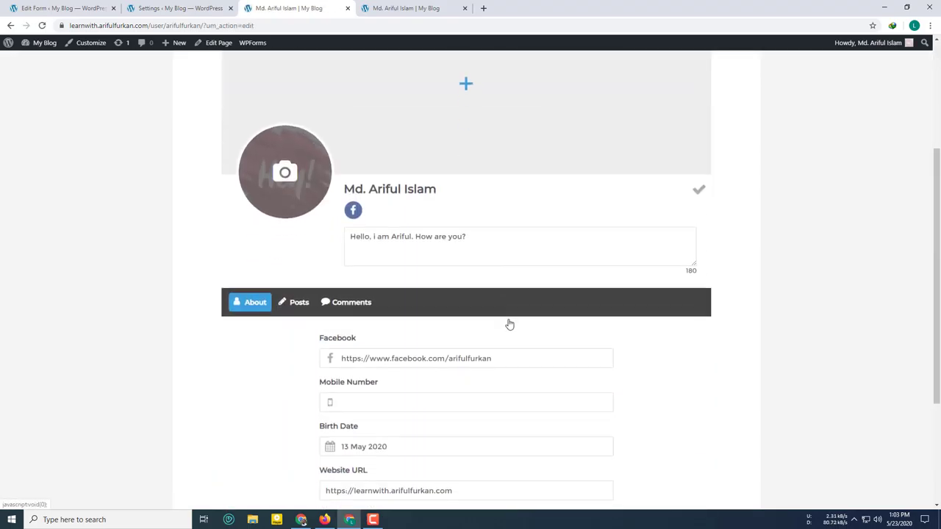
left_click(485, 241)
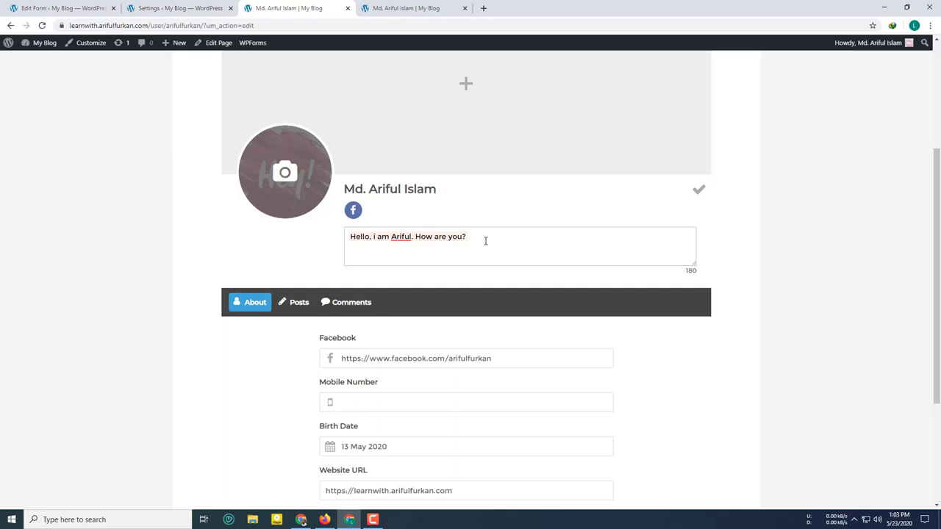
left_click(350, 236)
type("Ch")
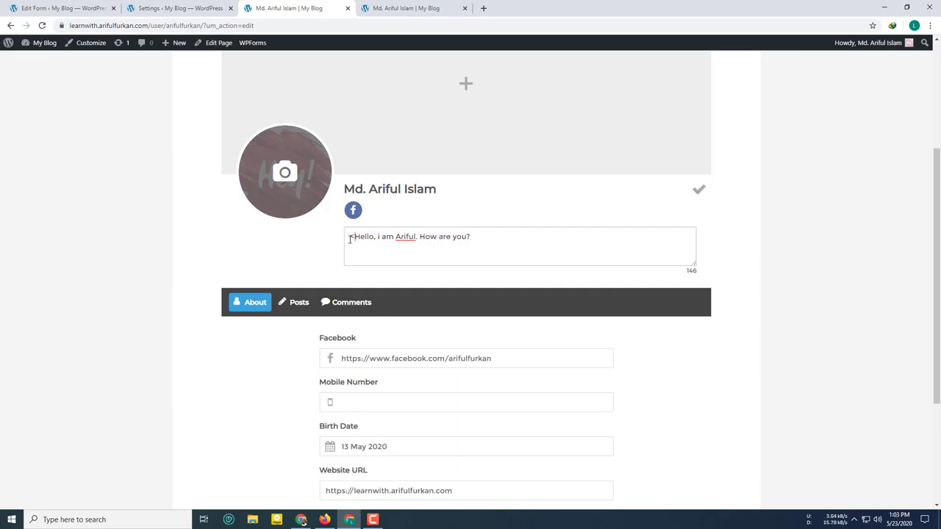
type("i")
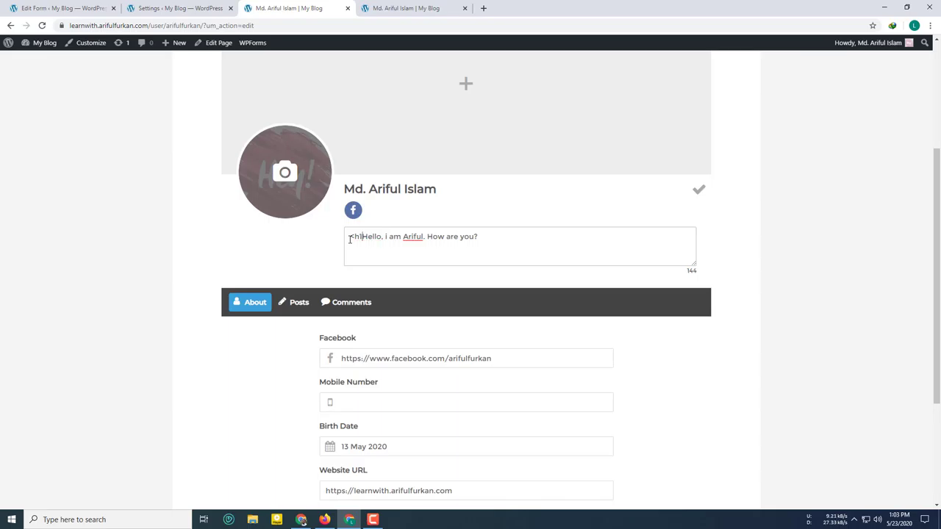
type(">")
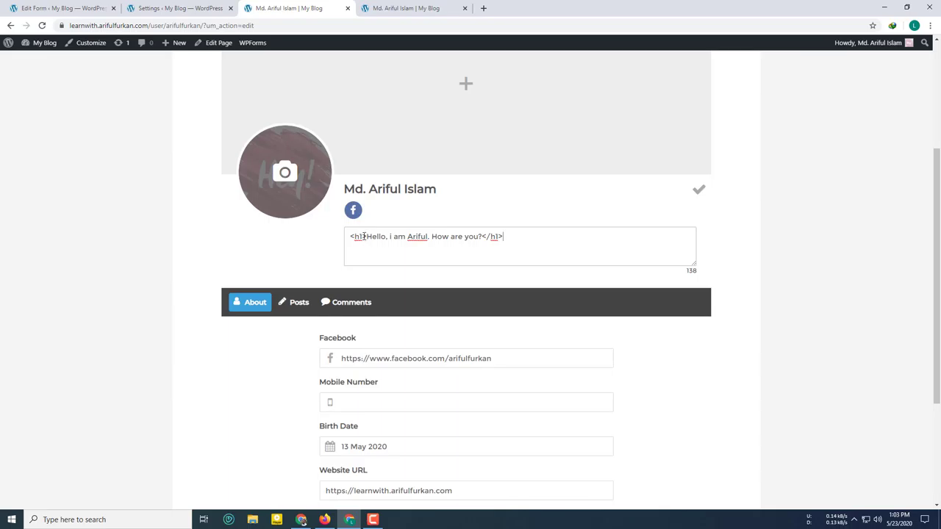
Step: Add style="color:red;" to the description's opening h1 tag, update the profile and reload it to check the header
type("style")
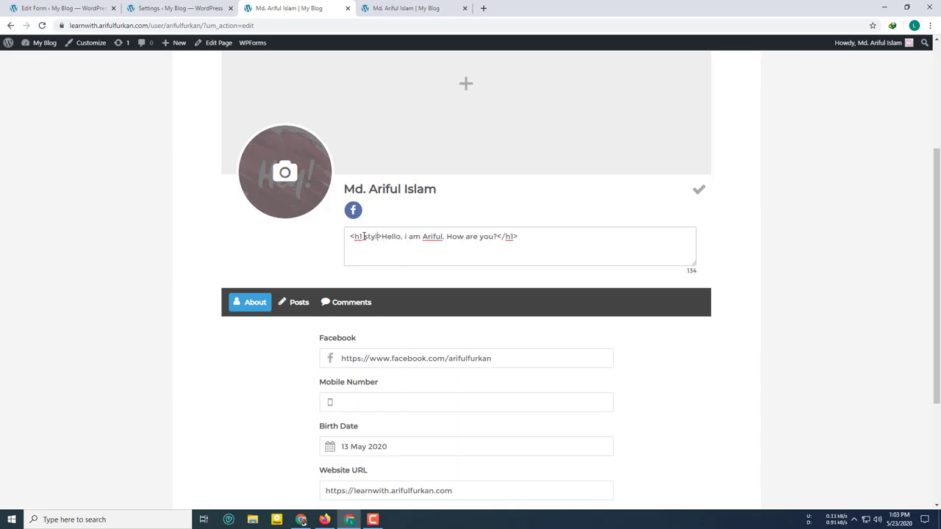
type("=\"\"")
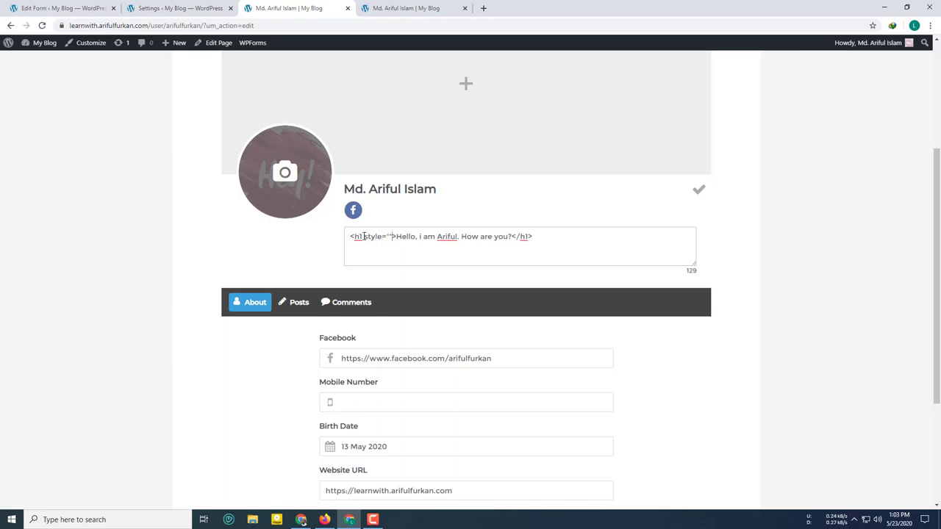
type("color")
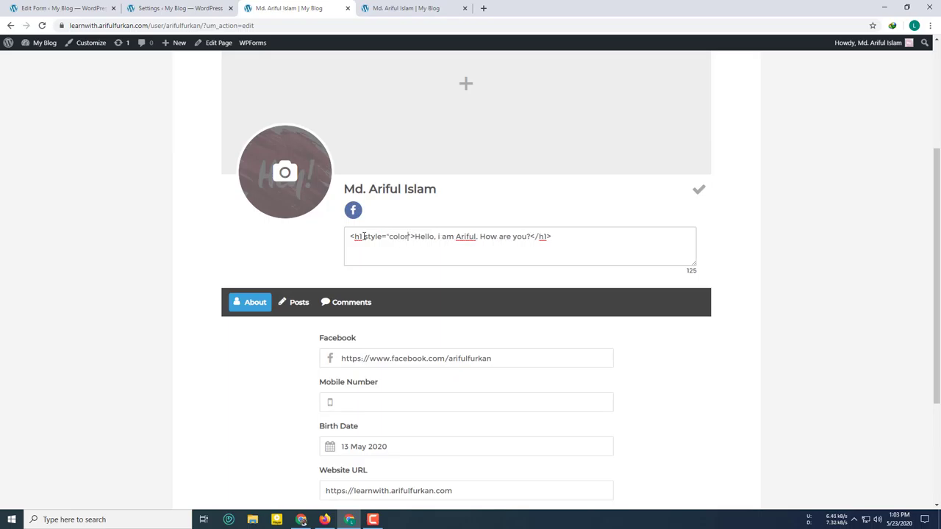
type(":red")
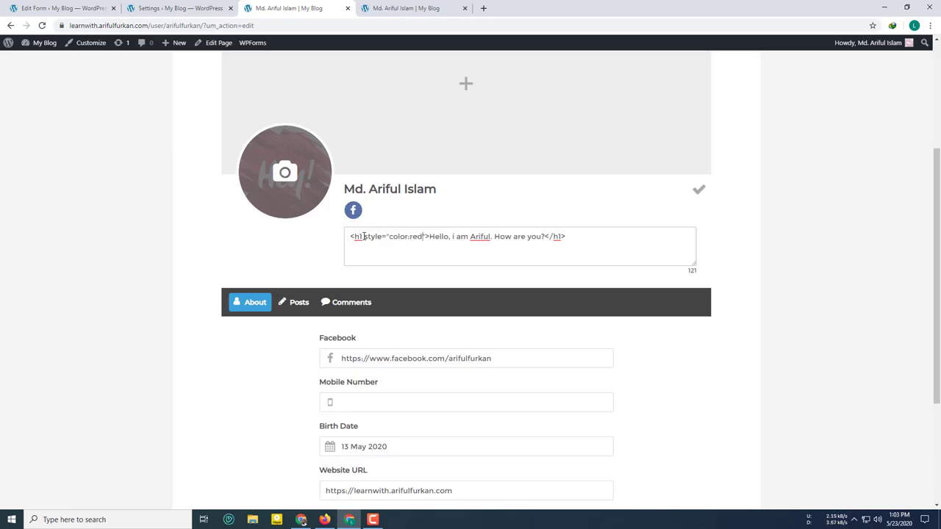
type(";")
scroll(425, 272, "down", 3)
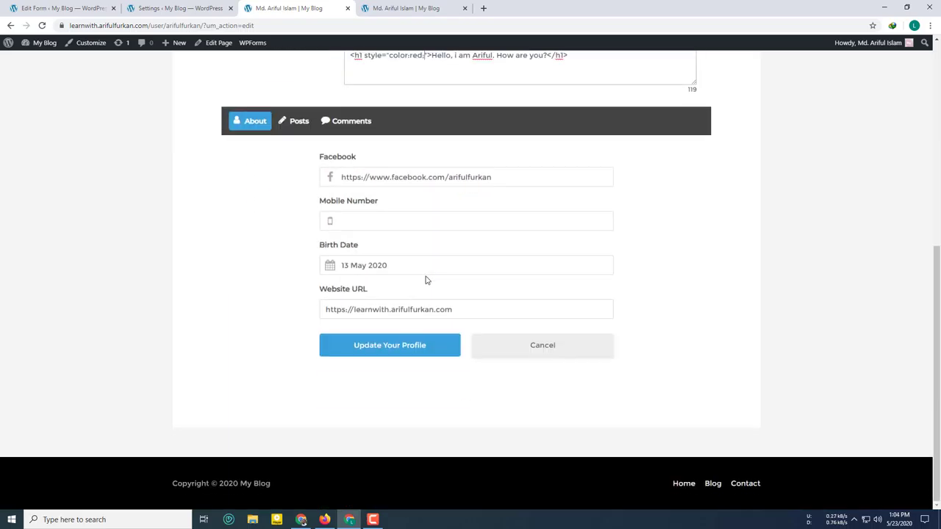
left_click(416, 338)
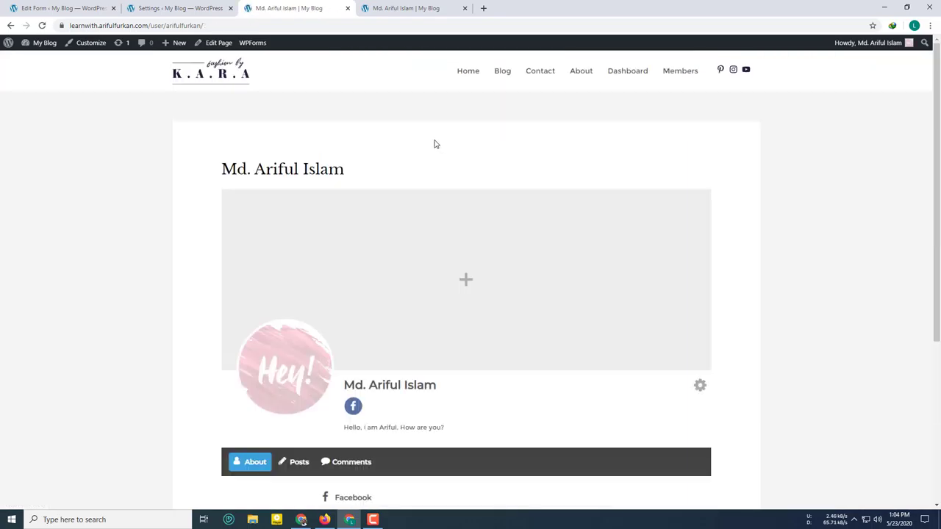
left_click(42, 25)
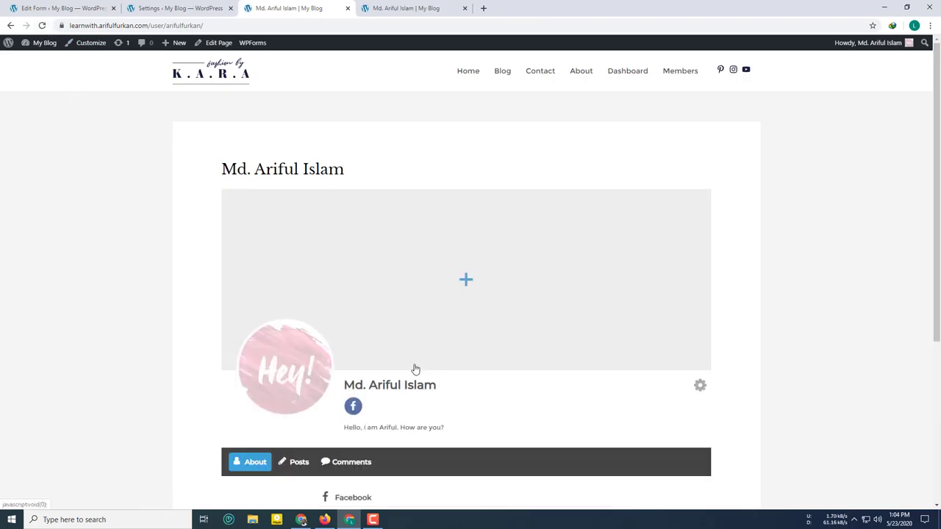
scroll(414, 368, "down", 3)
Step: Read the help text for the Enable HTML support for user description option in the appearance settings
left_click(165, 7)
scroll(314, 302, "down", 8)
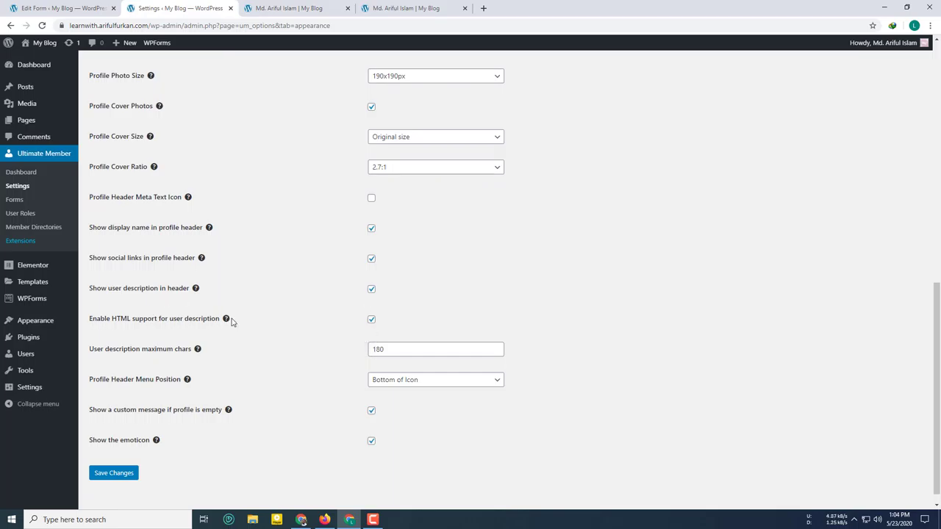
mouse_move(226, 322)
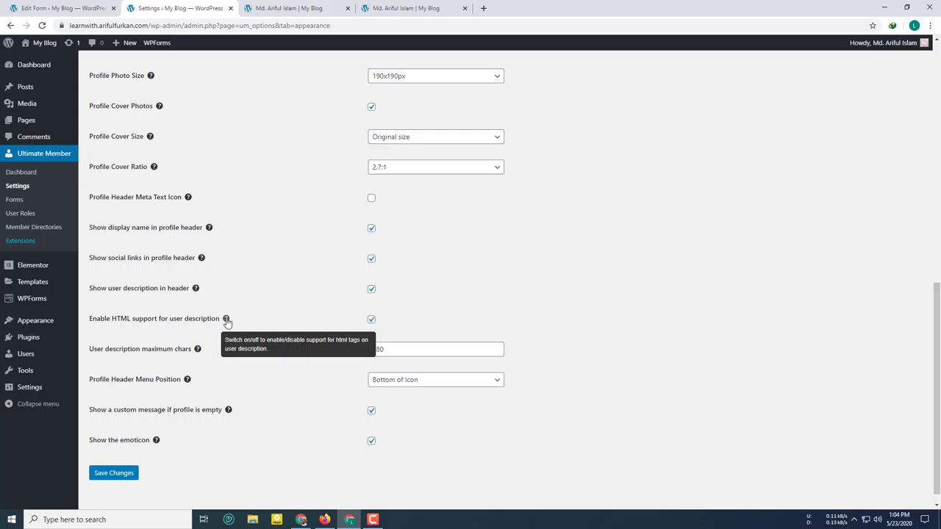
Step: Open the profile for editing again and enlarge the description text box
key("ctrl+Tab")
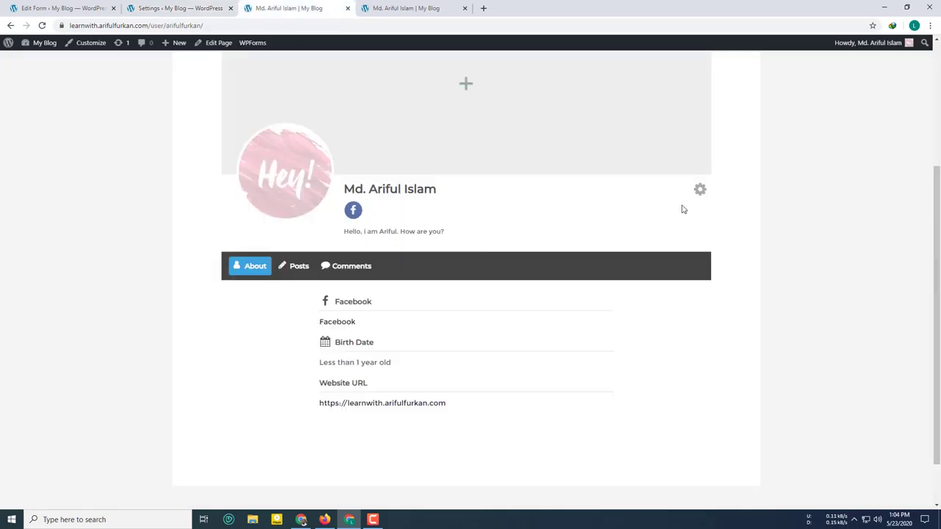
left_click(700, 189)
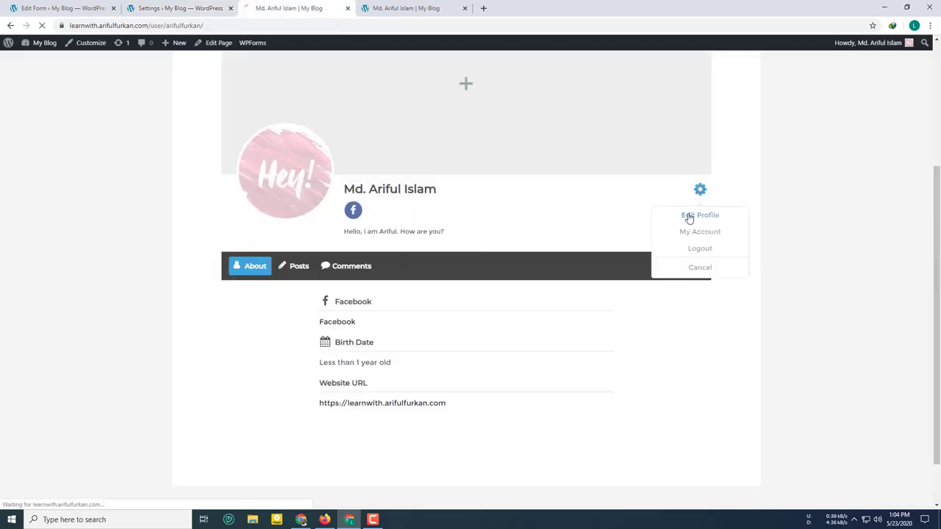
left_click(685, 214)
scroll(427, 357, "down", 1)
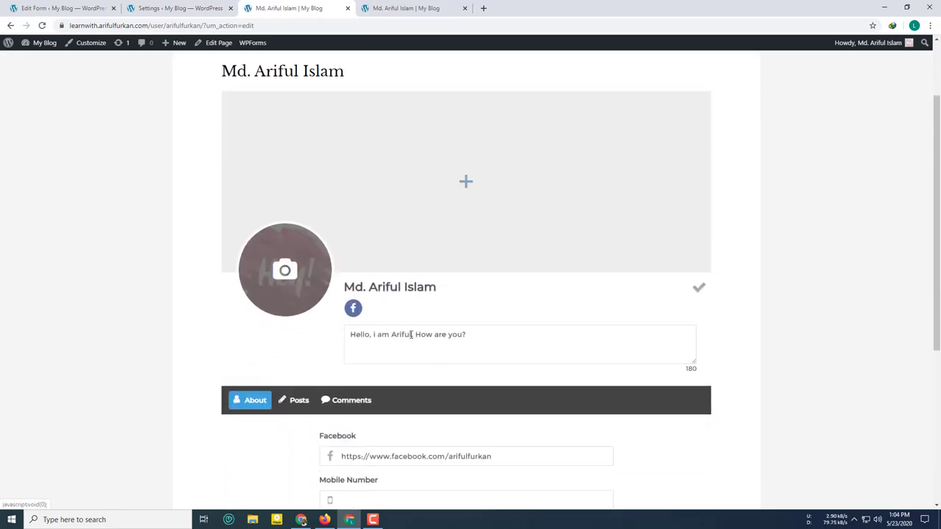
left_click(412, 334)
type(".")
left_click_drag(696, 364, 718, 388)
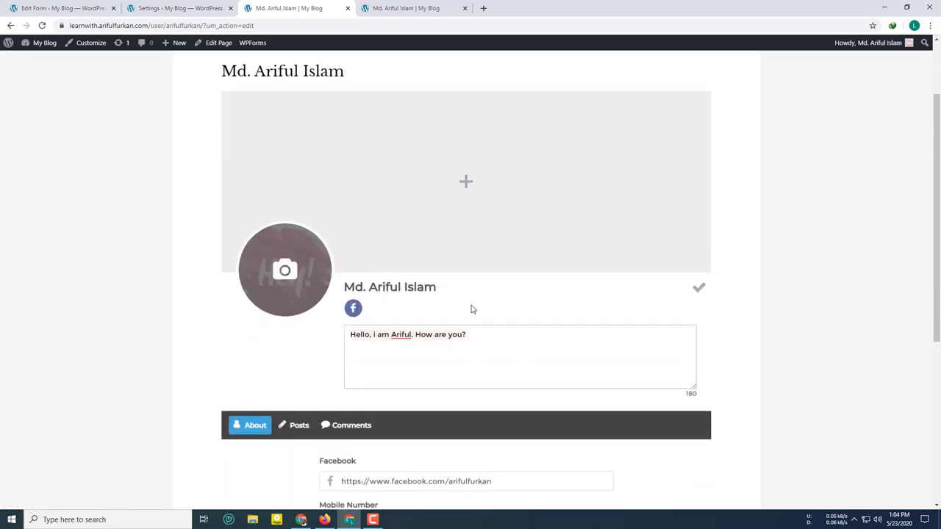
Step: Disable HTML support for user description in the appearance settings, save, and return to the profile being edited
left_click(177, 8)
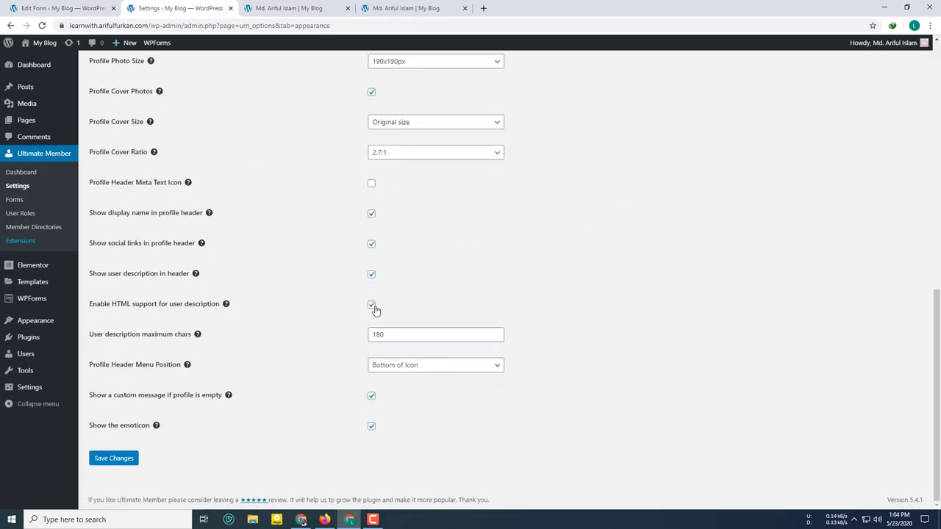
left_click(372, 305)
left_click(127, 459)
left_click(314, 7)
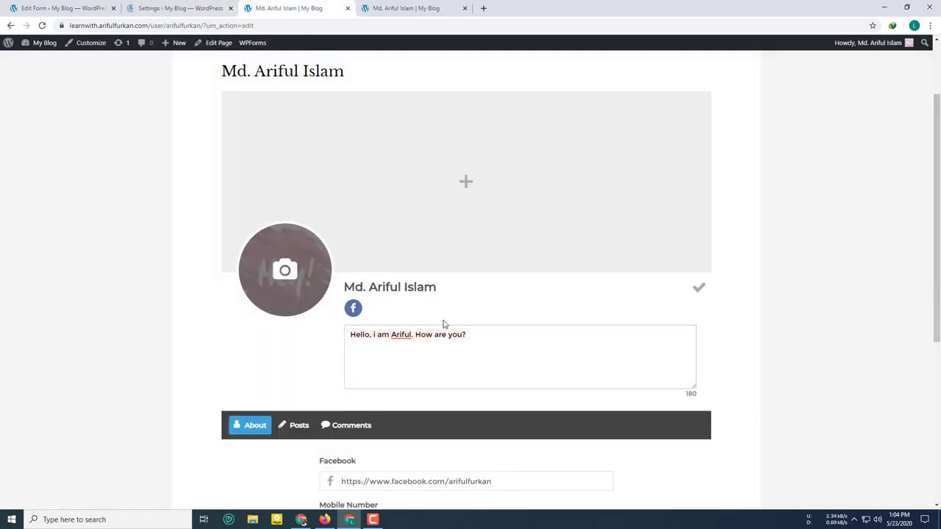
Step: Append <a href="">Click Here</a> to the end of the profile description
left_click(513, 347)
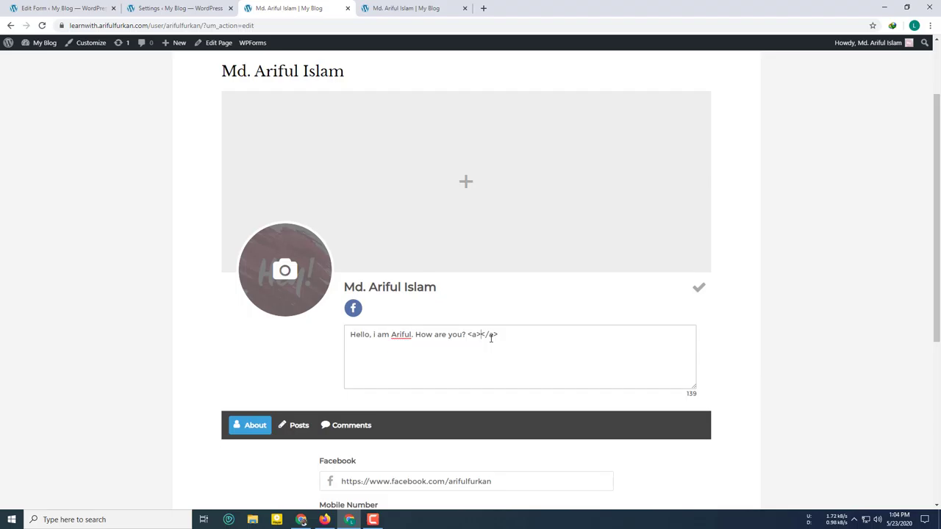
type("Click")
type(" Here")
type(" href")
type("=\"\"")
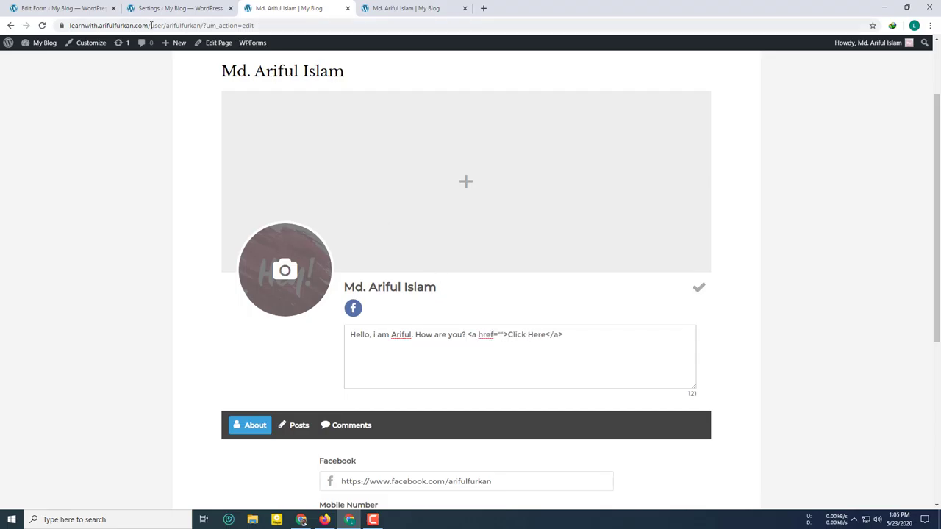
key("Left")
Step: Copy the profile page's URL without its edit query and paste it into the link's empty href
left_click_drag(201, 23, 70, 25)
key("ctrl+c")
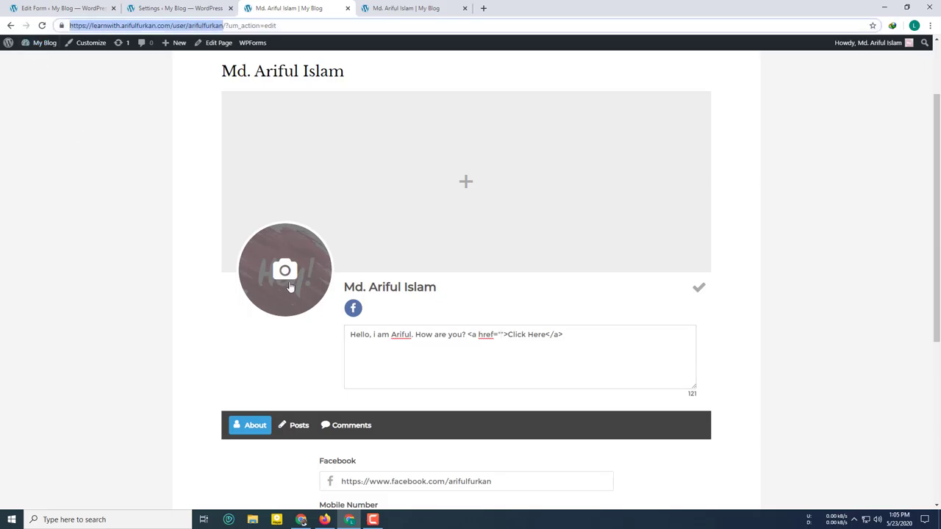
left_click(501, 333)
key("ctrl+v")
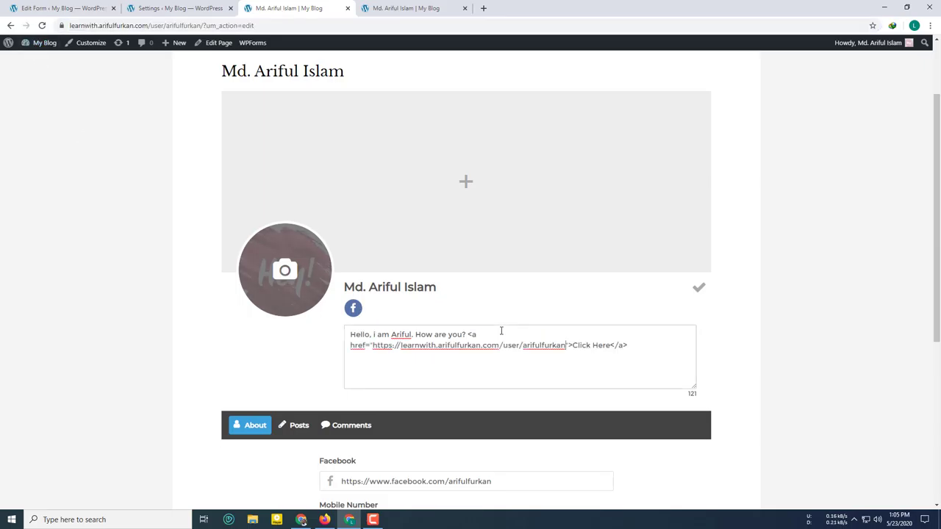
Step: Update the profile with the linked description and check how the description displays in the profile header
scroll(393, 382, "down", 4)
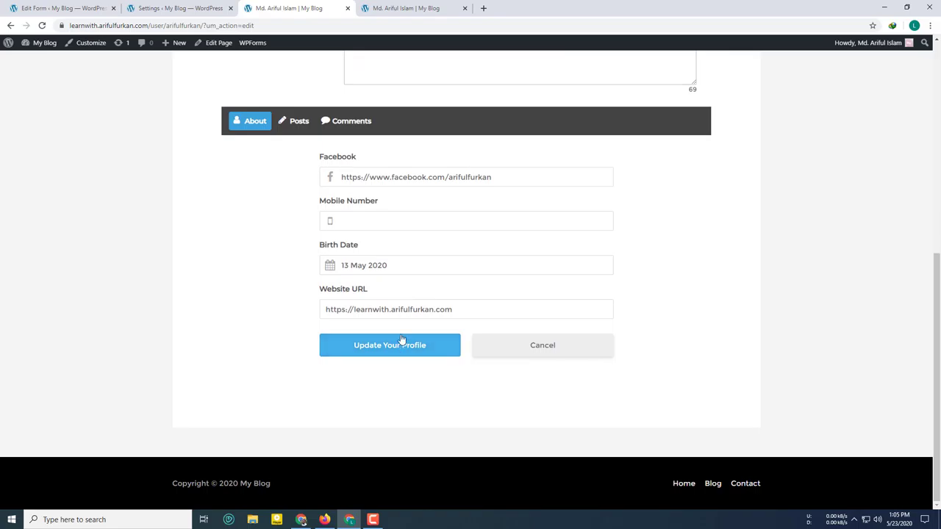
left_click(403, 344)
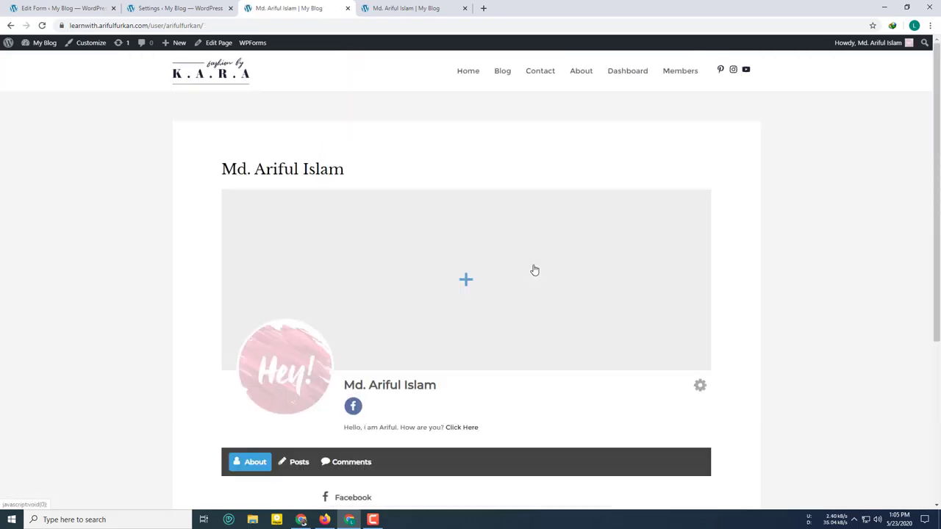
scroll(512, 281, "down", 2)
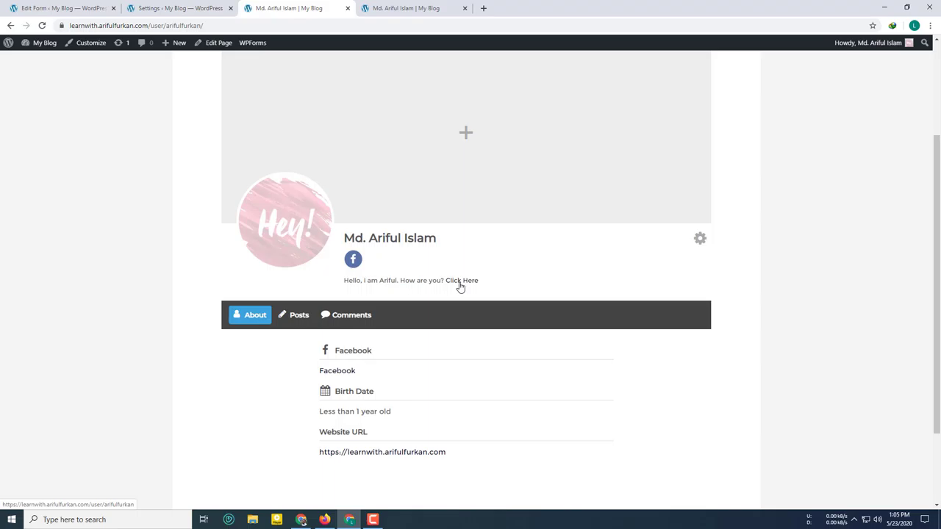
Step: Disable HTML support for the user description in the Ultimate Member appearance settings and save the changes
left_click(180, 8)
scroll(417, 348, "down", 7)
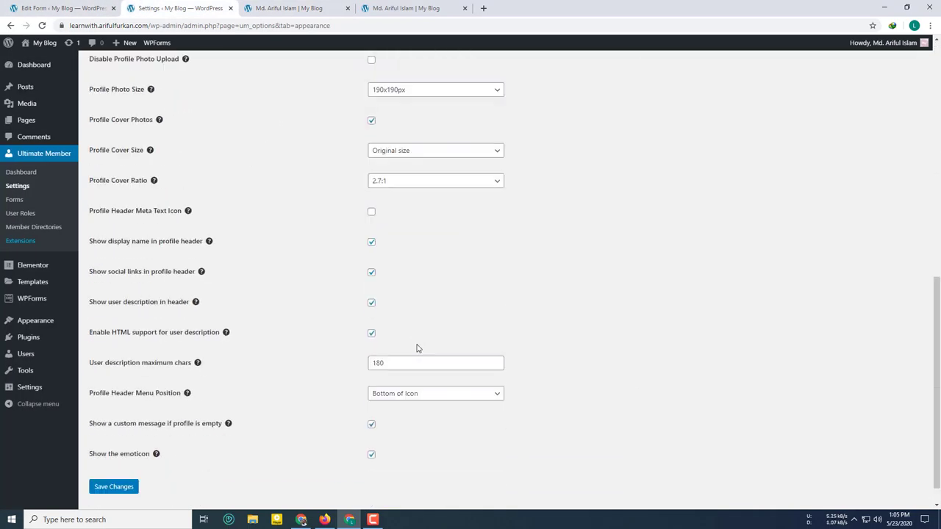
scroll(417, 348, "down", 1)
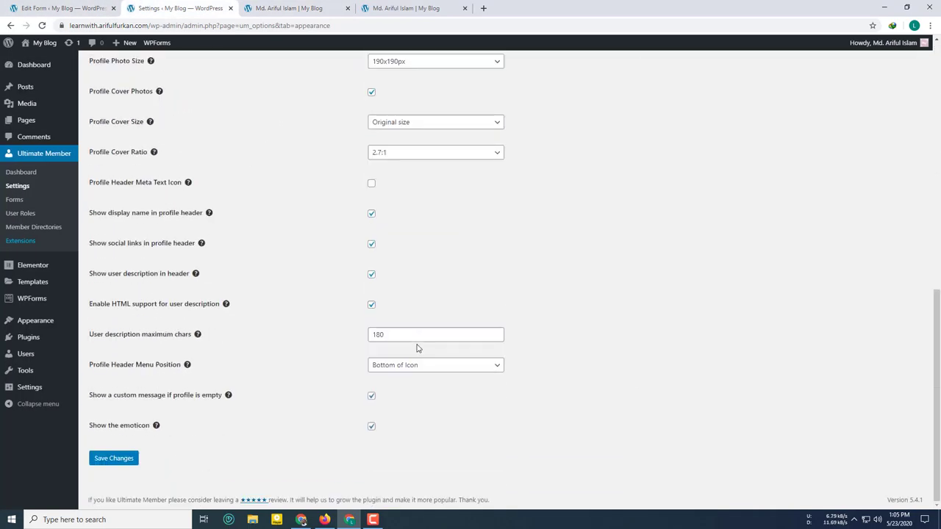
left_click(371, 305)
left_click(116, 459)
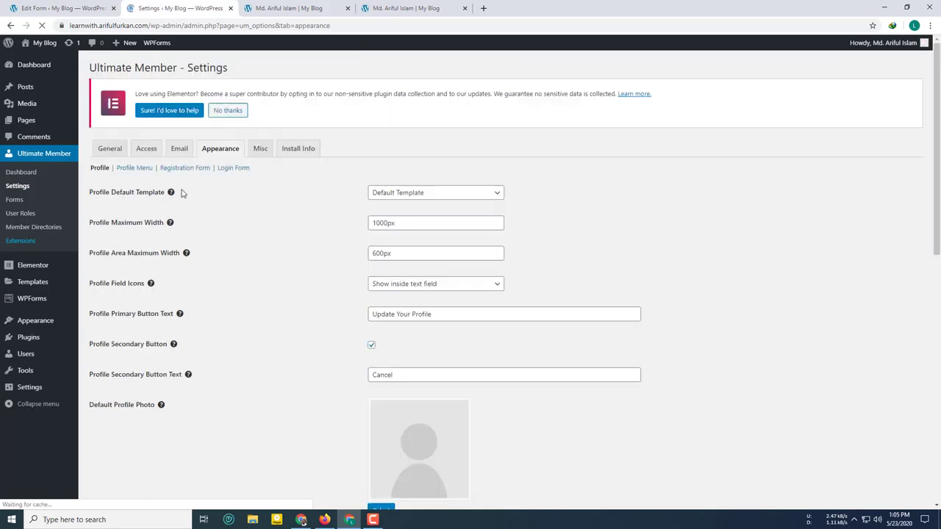
Step: Reload the profile page and examine how the link markup in the description is displayed
left_click(264, 7)
left_click(42, 25)
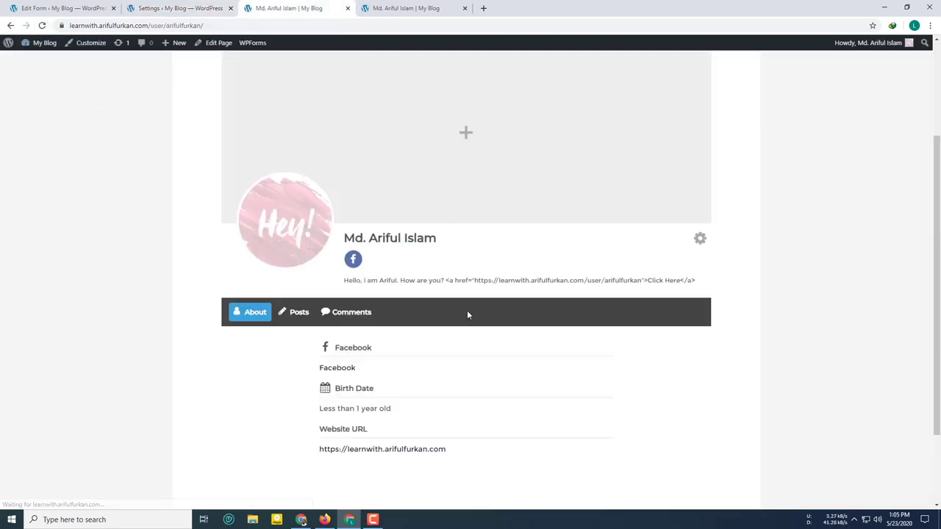
left_click_drag(474, 282, 441, 279)
left_click(707, 285)
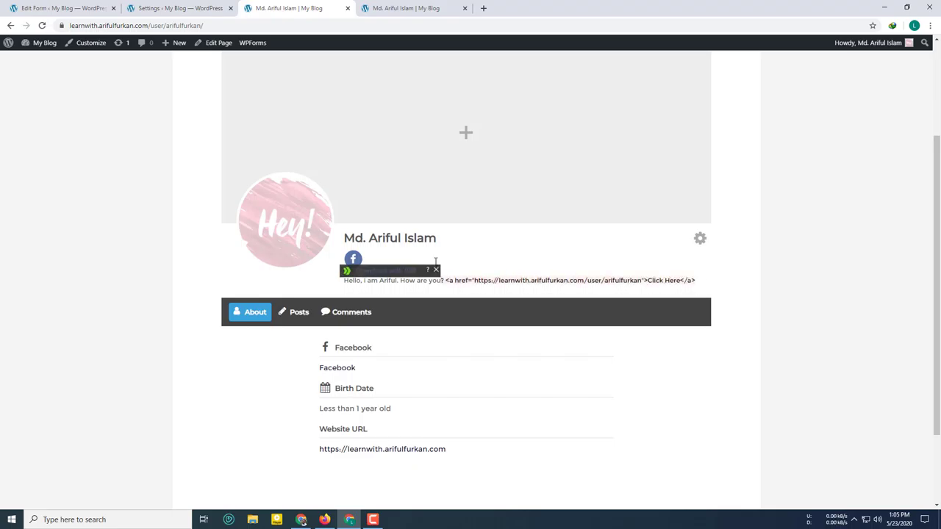
Step: Turn HTML support for the user description back on in the appearance settings and save
left_click(177, 8)
scroll(344, 304, "down", 8)
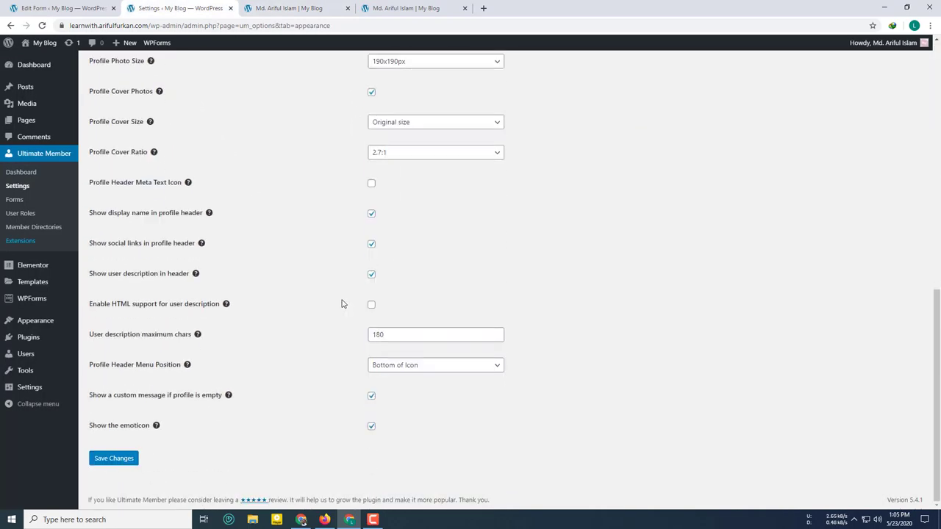
left_click(372, 307)
left_click(107, 459)
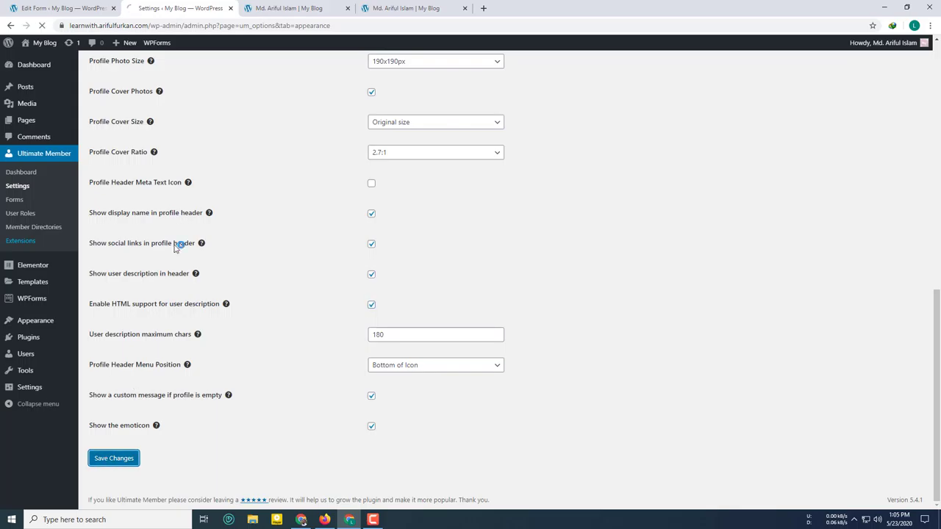
Step: Return to the profile page and open the profile for editing at the description box
key("ctrl+Tab")
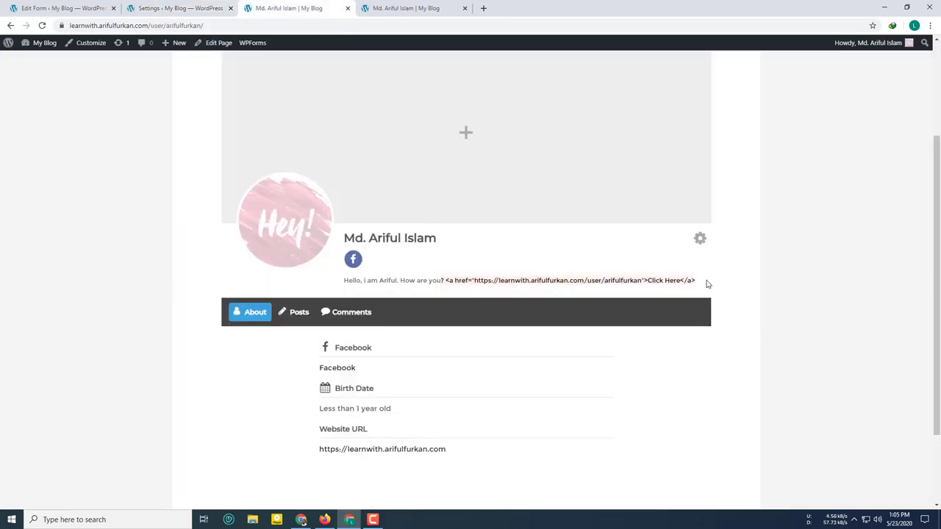
left_click(700, 238)
left_click(699, 264)
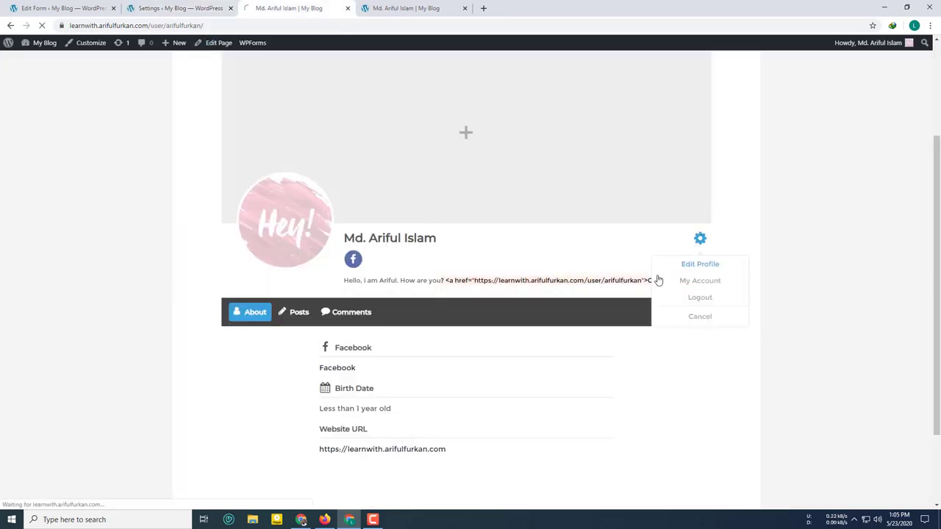
scroll(416, 308, "down", 5)
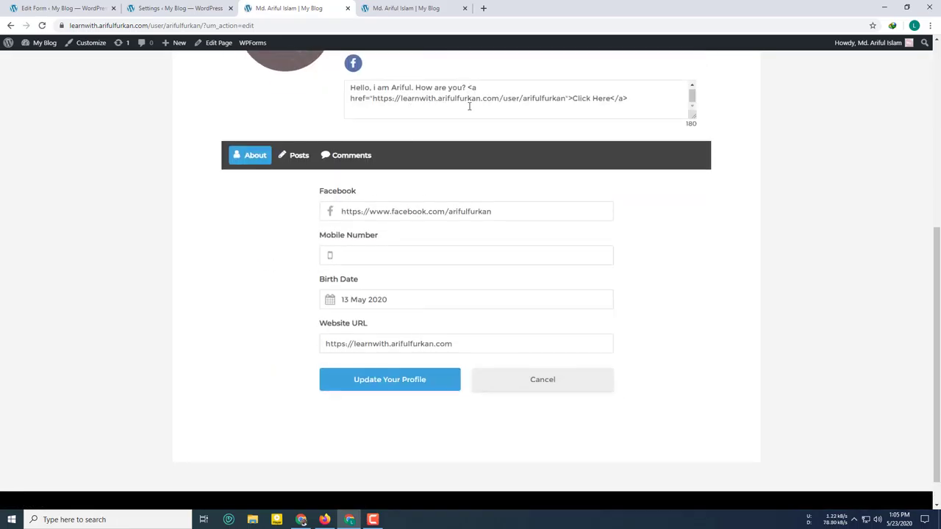
Step: Test the description's character limit by adding a long line of filler letters below the link, and delete that line
left_click(468, 106)
type("dfgvbdgbdbd")
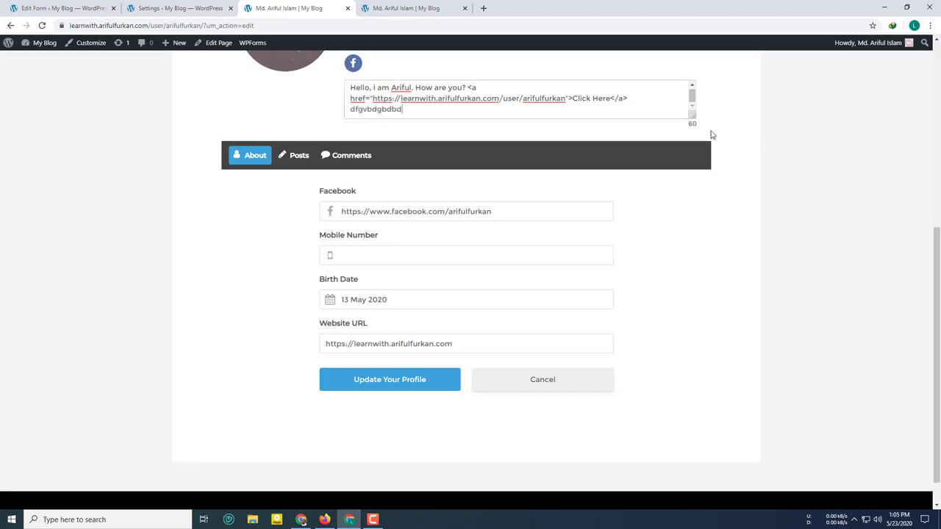
type("gbgdfbdgggggggggggggggg")
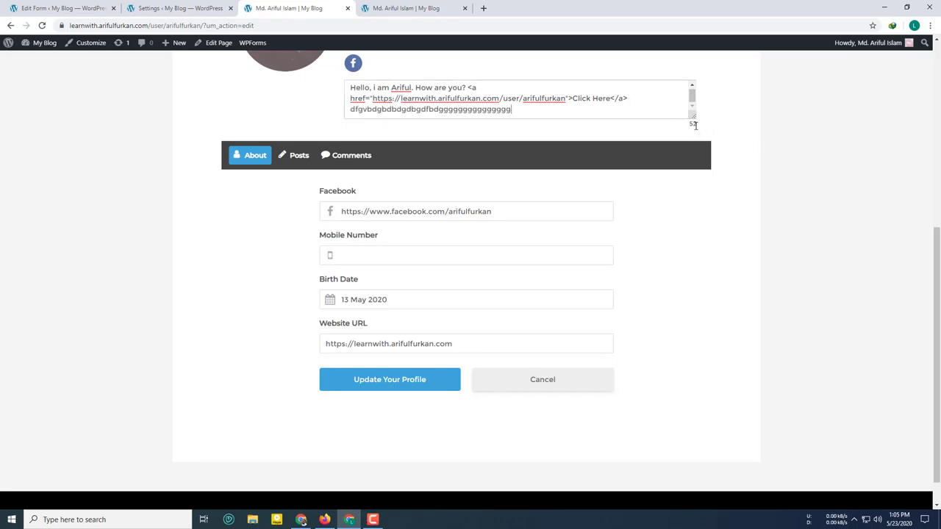
type("gggggggggggggggggggggggggggggggggggggggggggggggggggggggggggggg")
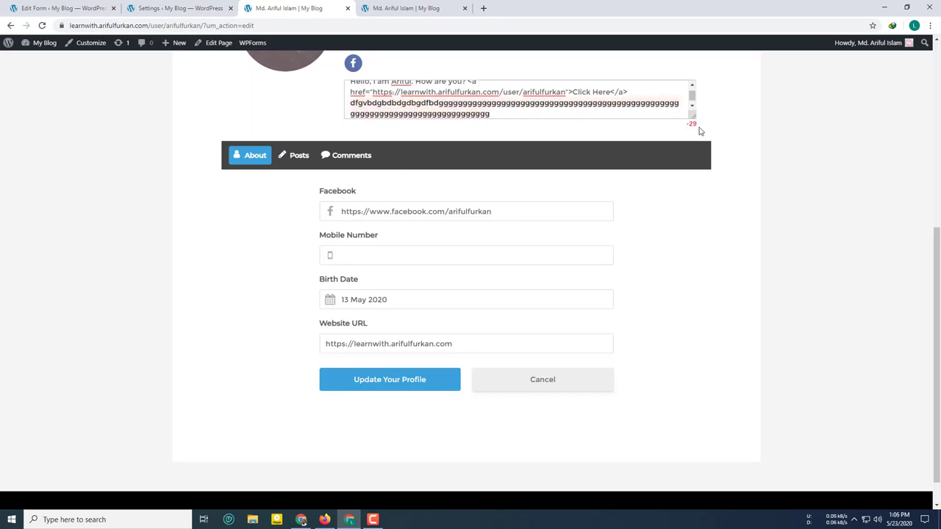
key("ctrl+BackSpace")
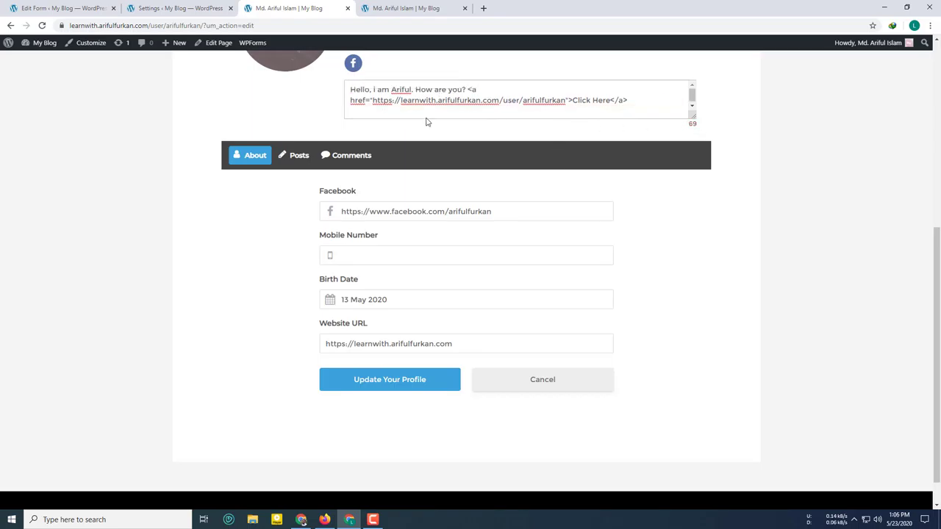
Step: Check the User description maximum chars value in the appearance settings
left_click(180, 8)
scroll(493, 358, "down", 10)
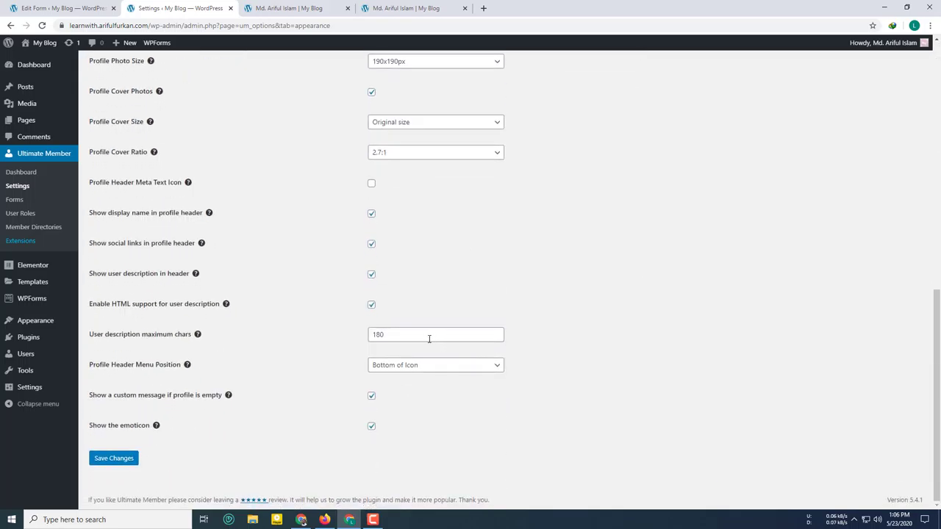
double_click(399, 336)
left_click(290, 351)
Step: Review the Profile Header Menu Position help and options, keep Bottom of Icon, and save the settings
mouse_move(189, 365)
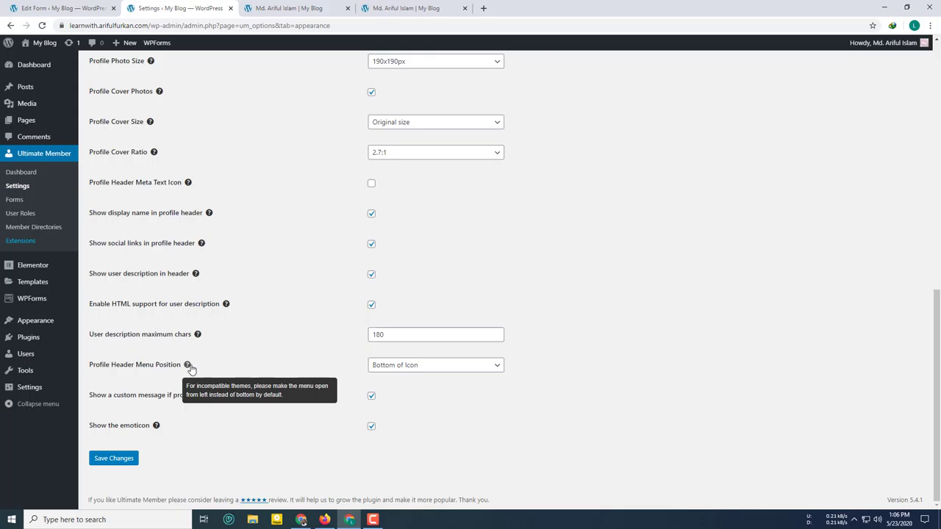
left_click(413, 366)
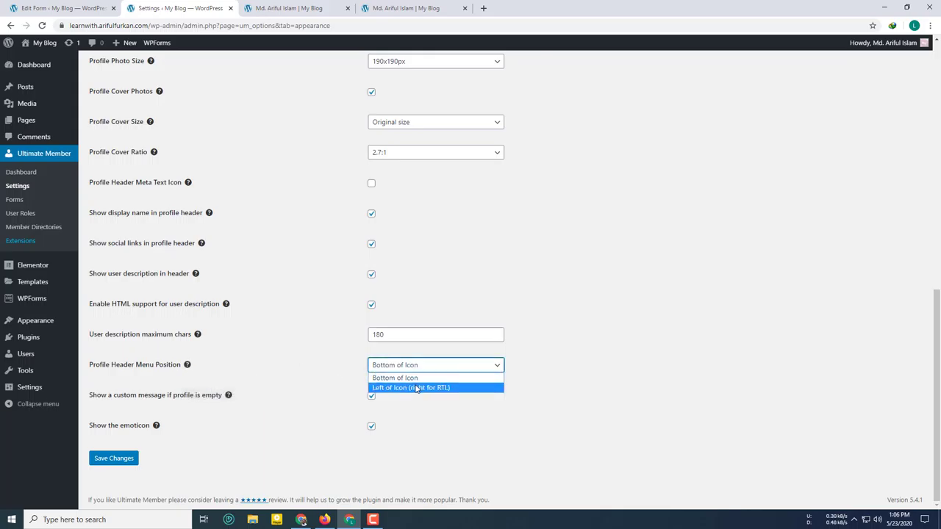
left_click(577, 369)
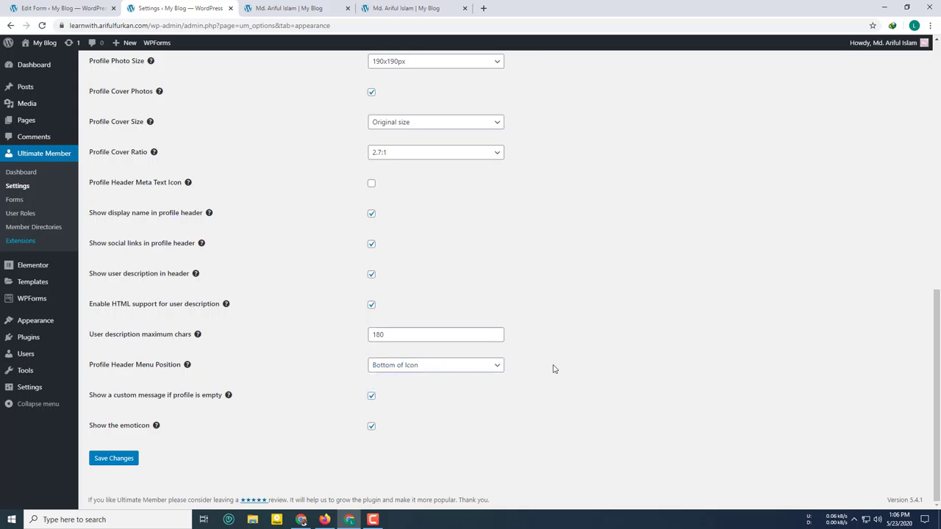
left_click(409, 367)
left_click(609, 377)
left_click(125, 458)
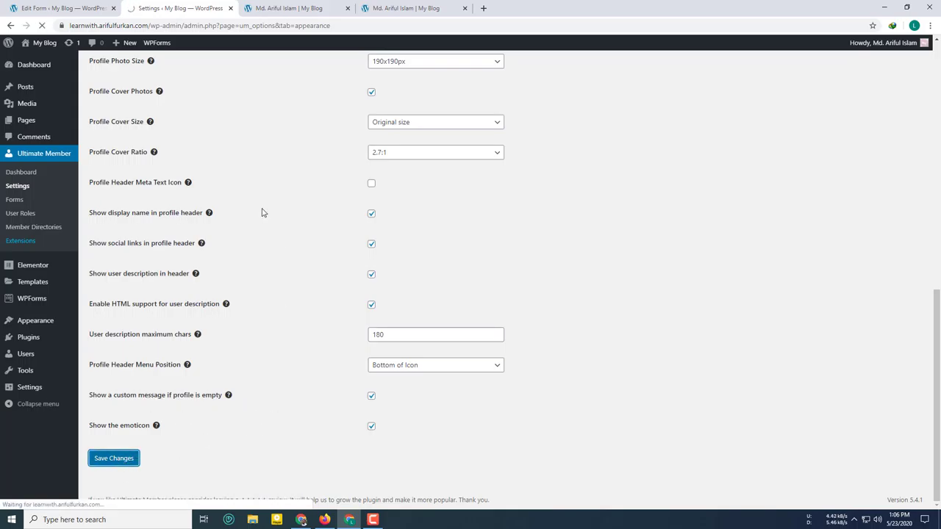
Step: Look over the profile edit form and the appearance settings for showing a custom message on an empty profile
scroll(271, 201, "down", 3)
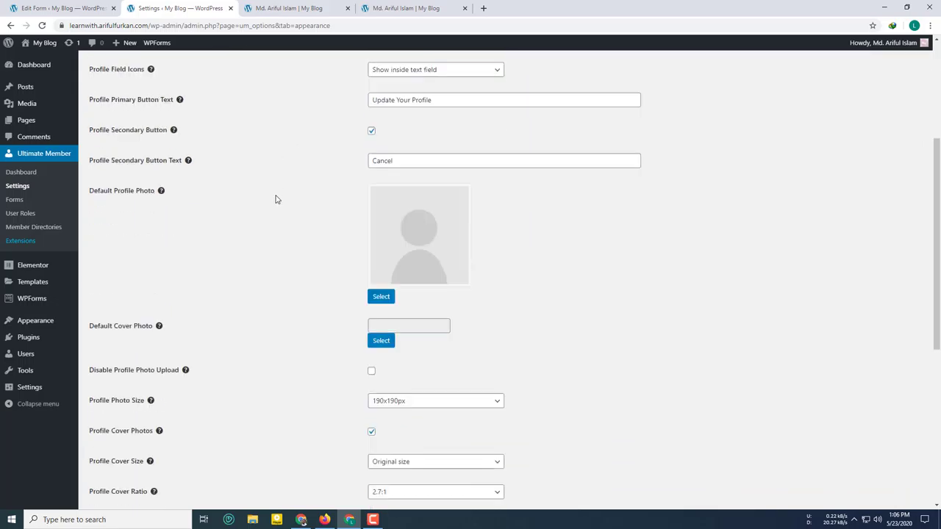
key("ctrl+Tab")
scroll(443, 248, "up", 2)
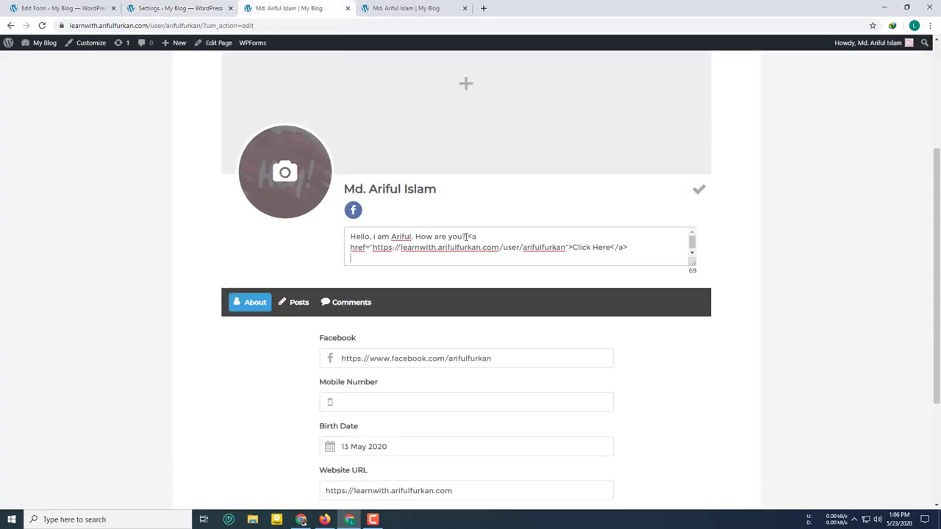
scroll(423, 290, "down", 2)
key("ctrl+shift+Tab")
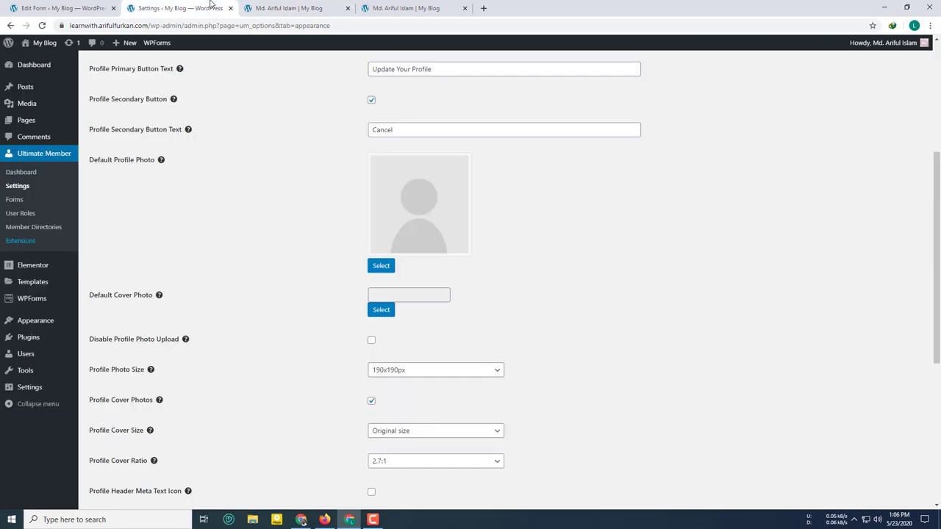
scroll(380, 232, "down", 3)
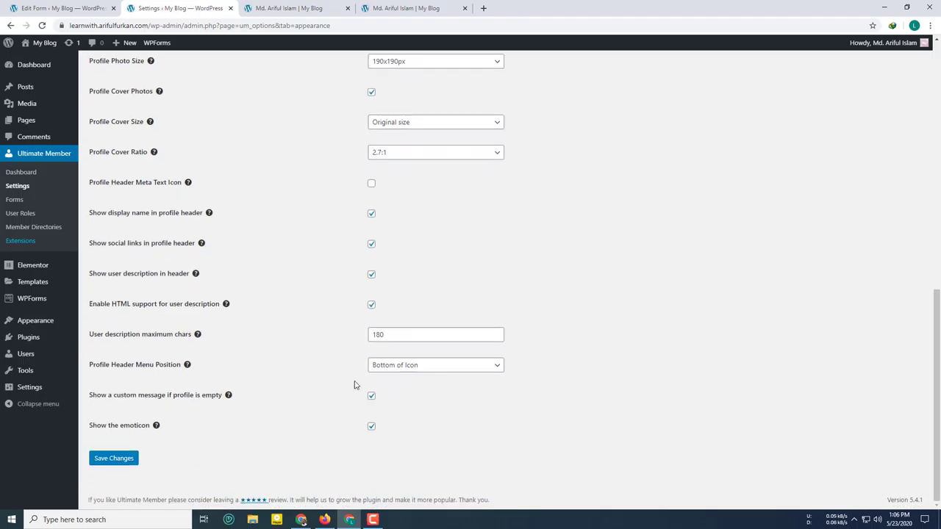
Step: Reload the profile edit page, clear the Facebook link, and update the profile
left_click(249, 6)
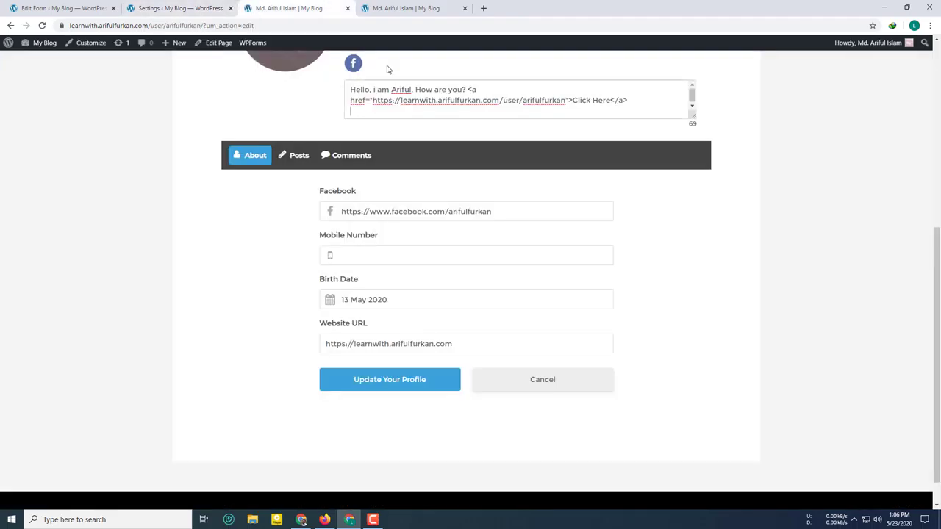
left_click(42, 25)
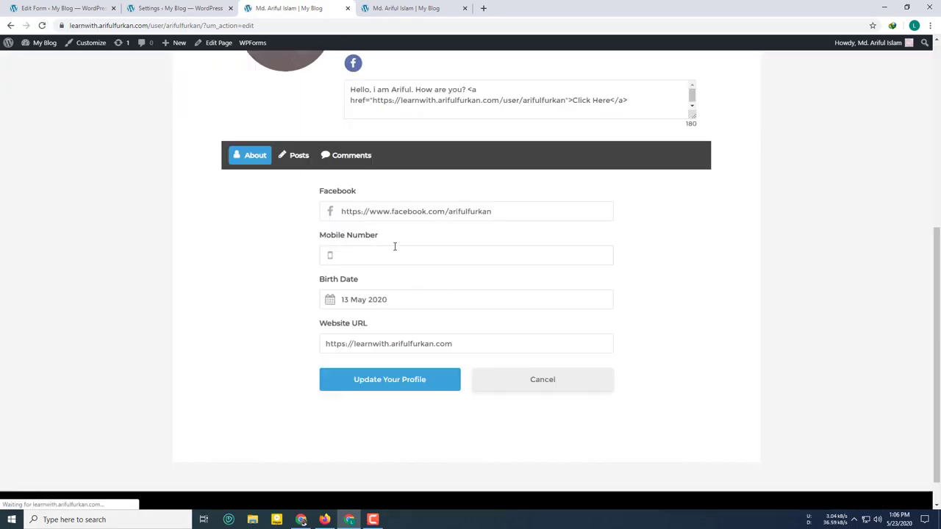
triple_click(489, 261)
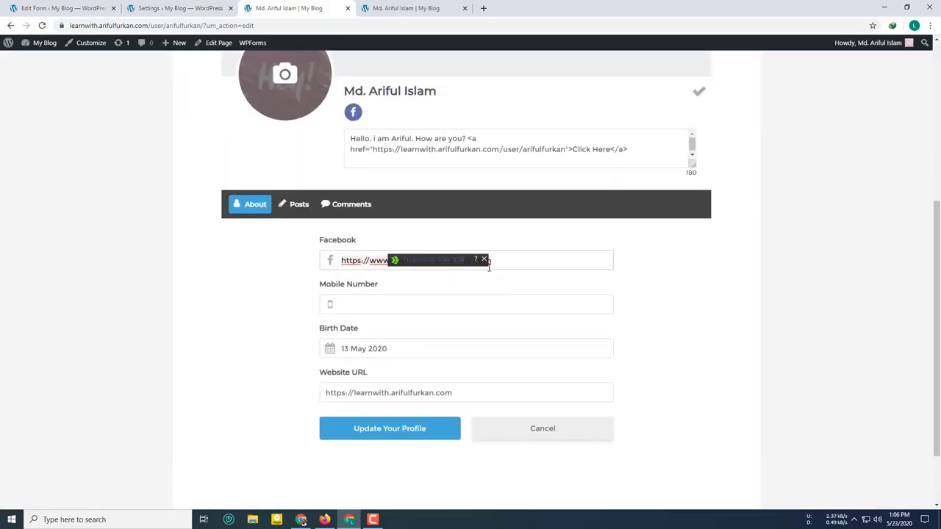
key("BackSpace")
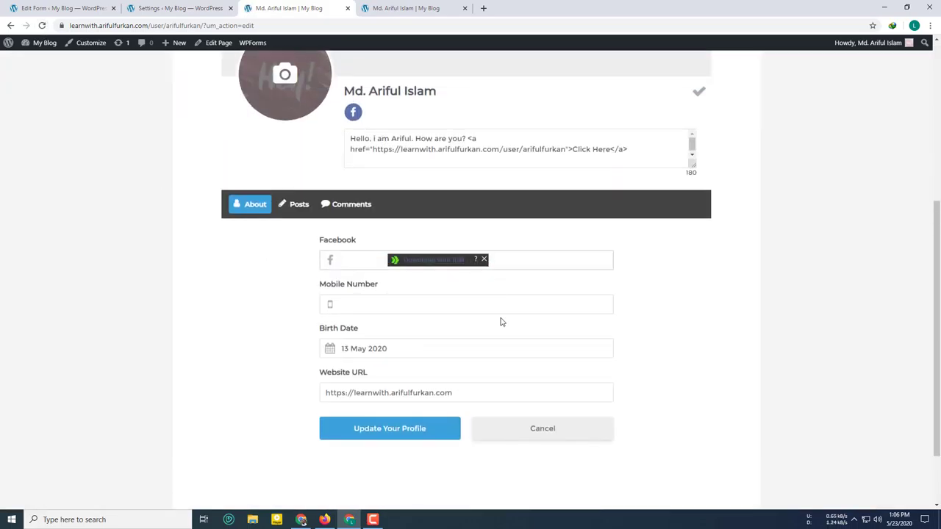
left_click(409, 437)
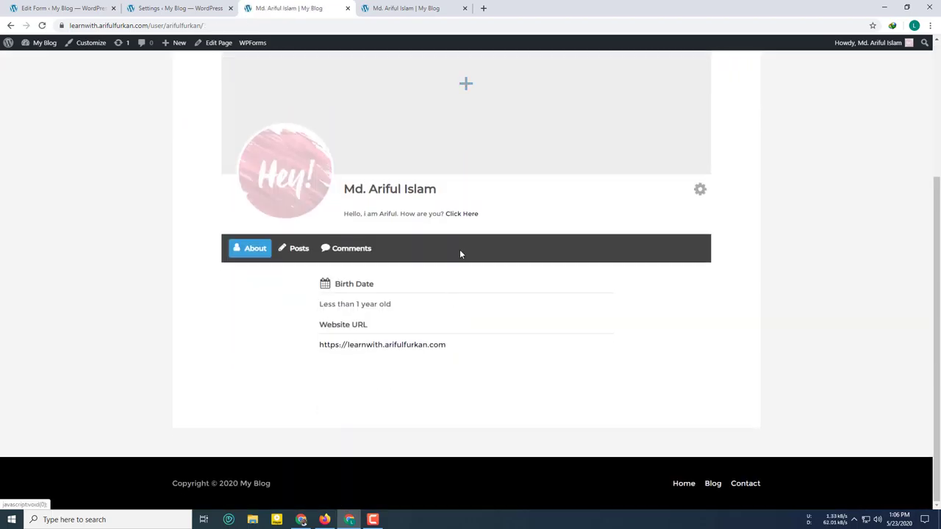
Step: Reopen the profile for editing, delete the entire description, and save the profile
left_click(699, 189)
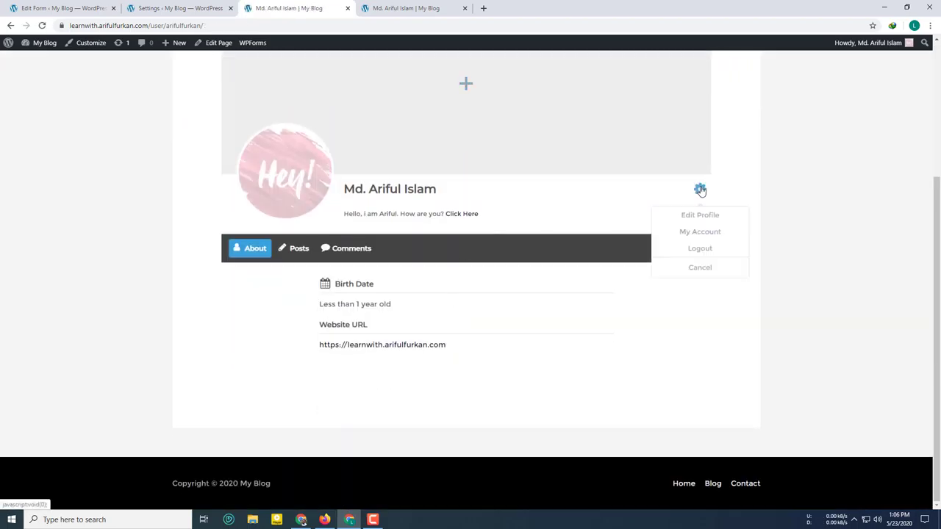
left_click(700, 215)
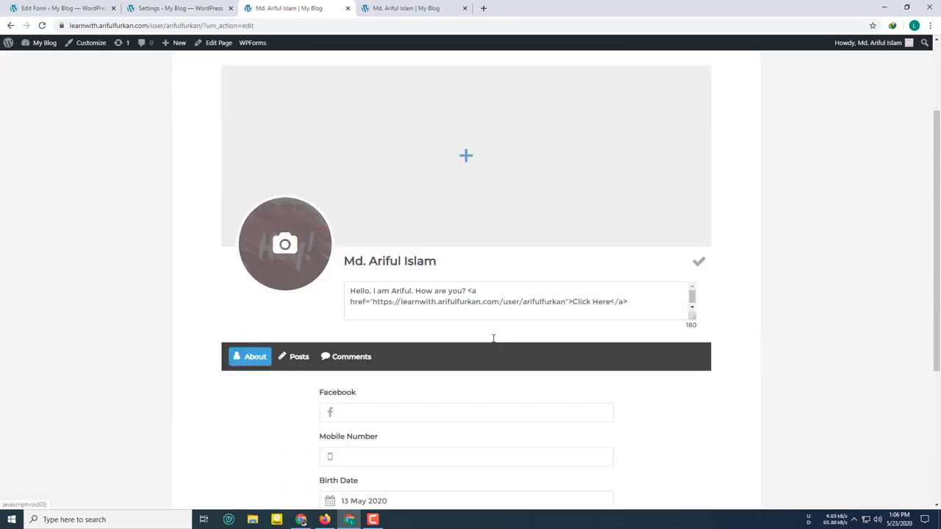
scroll(493, 338, "down", 1)
left_click(480, 237)
key("ctrl+a")
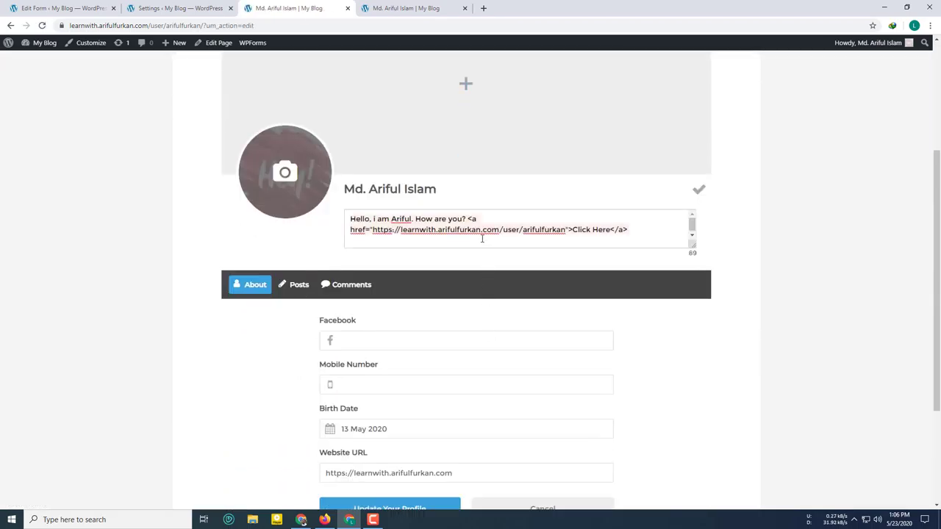
key("BackSpace")
left_click(699, 188)
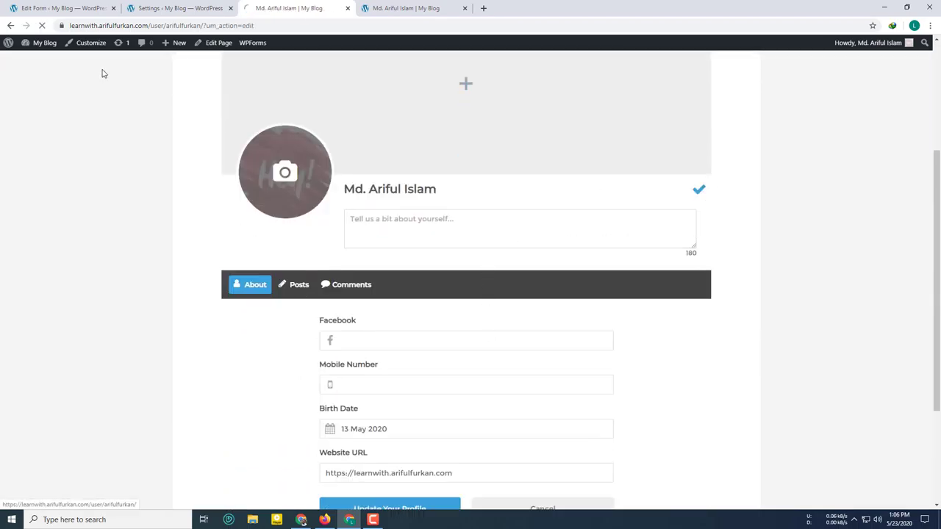
Step: Delete the Facebook, Mobile Number, Birth Date and Website URL fields from the Default Profile form and update the form
left_click(89, 6)
scroll(355, 300, "down", 2)
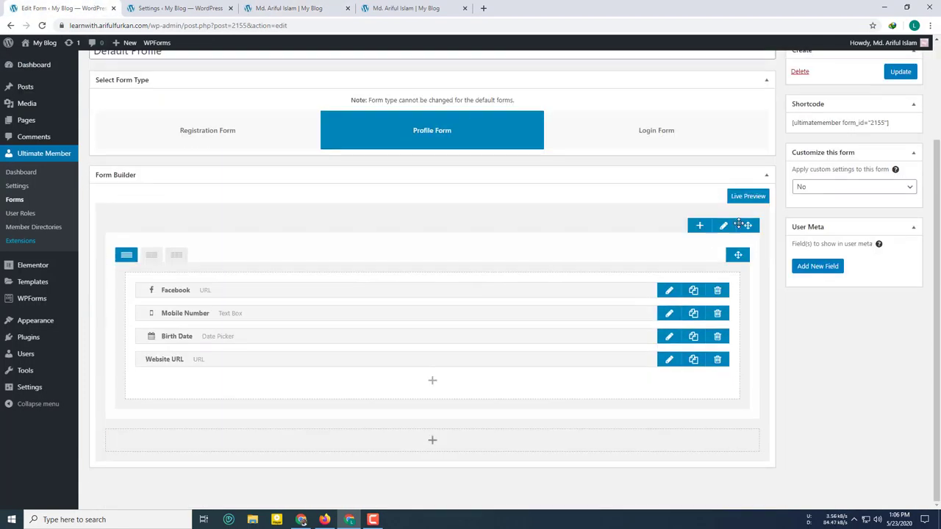
left_click(717, 291)
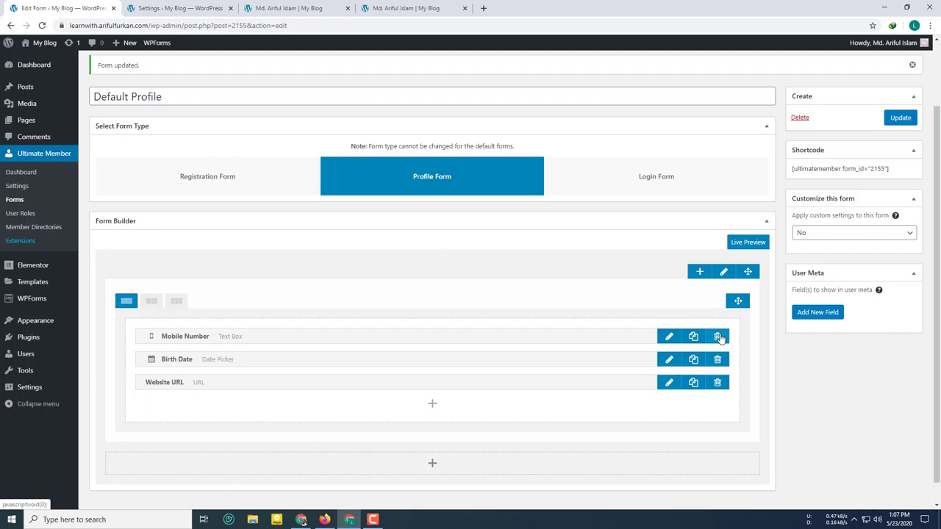
left_click(718, 338)
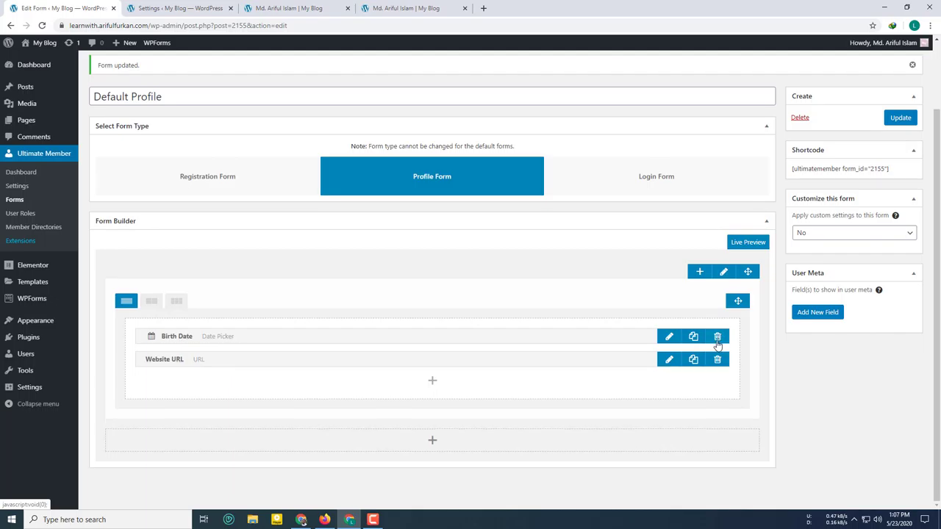
left_click(718, 339)
left_click(717, 359)
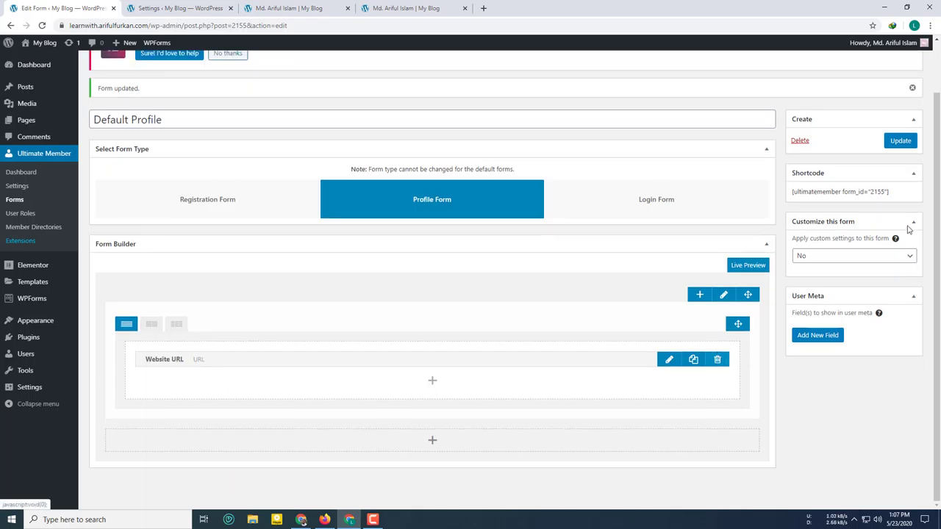
left_click(901, 163)
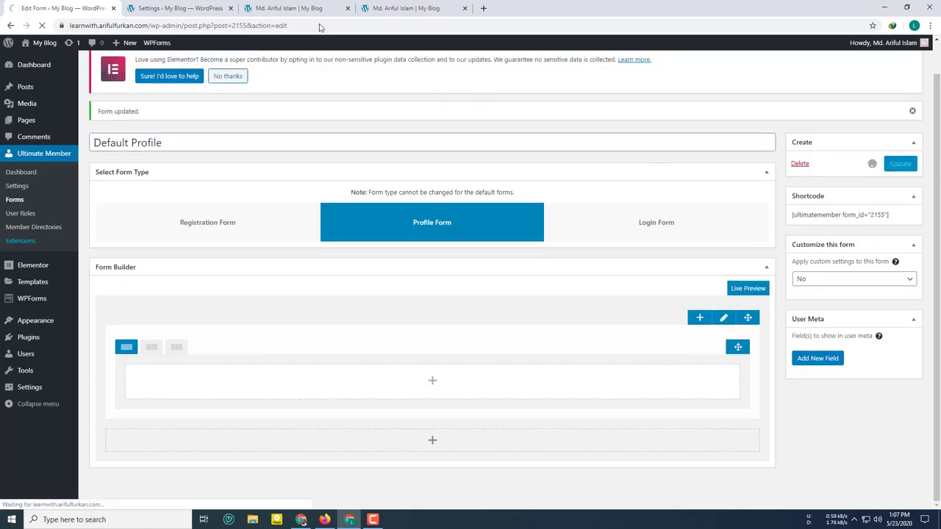
Step: Reload the profile page, read the empty-profile message, follow its add link to the edit form, and return to the profile
left_click(267, 6)
left_click(42, 25)
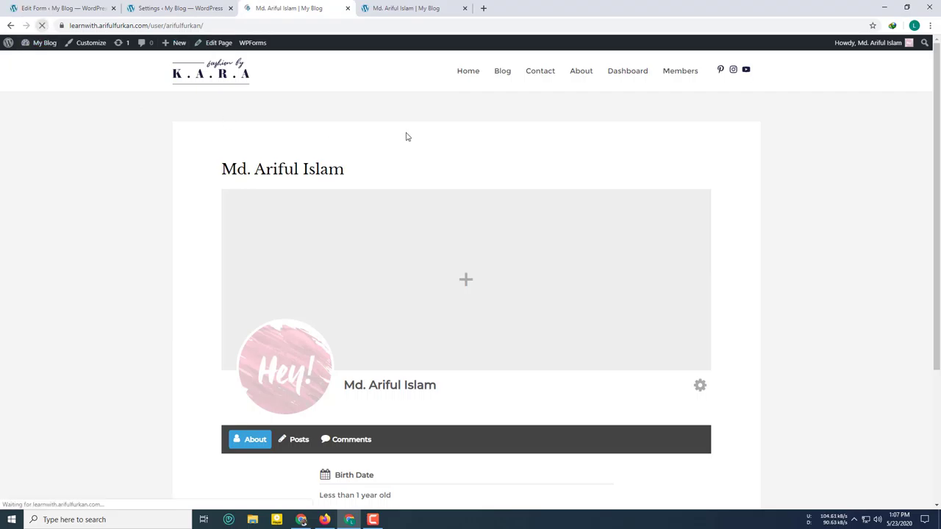
scroll(415, 142, "down", 3)
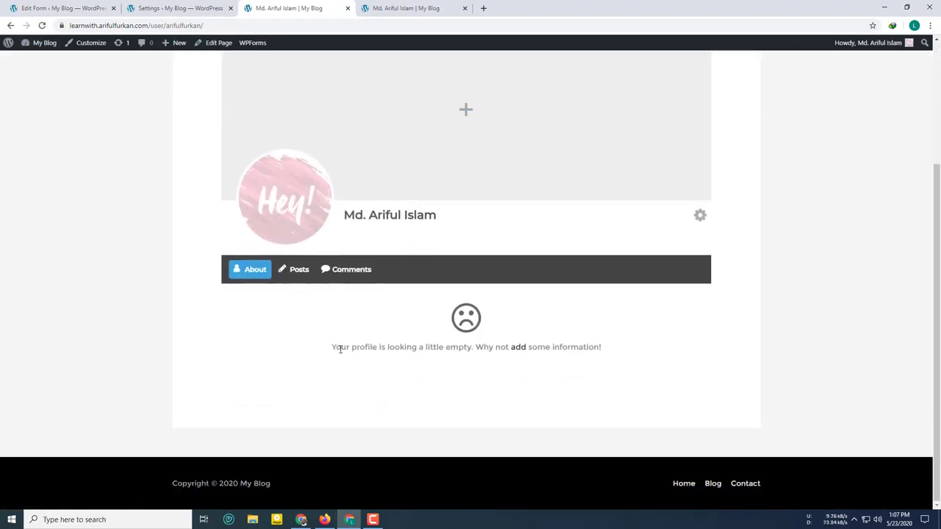
left_click_drag(366, 347, 587, 351)
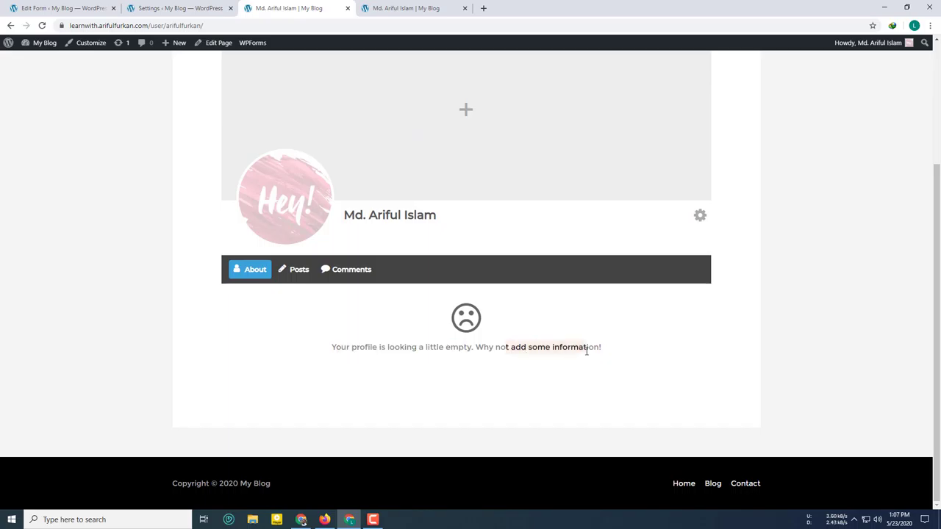
left_click(512, 347)
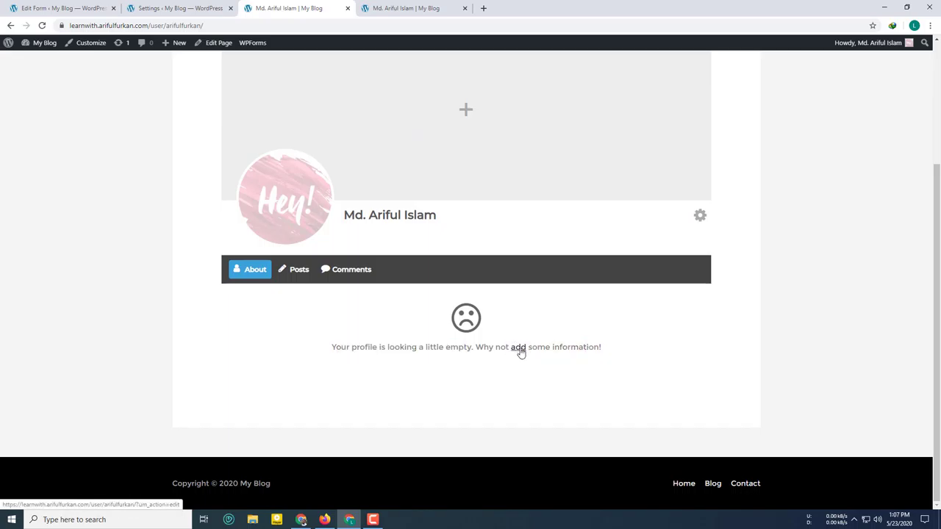
left_click(520, 353)
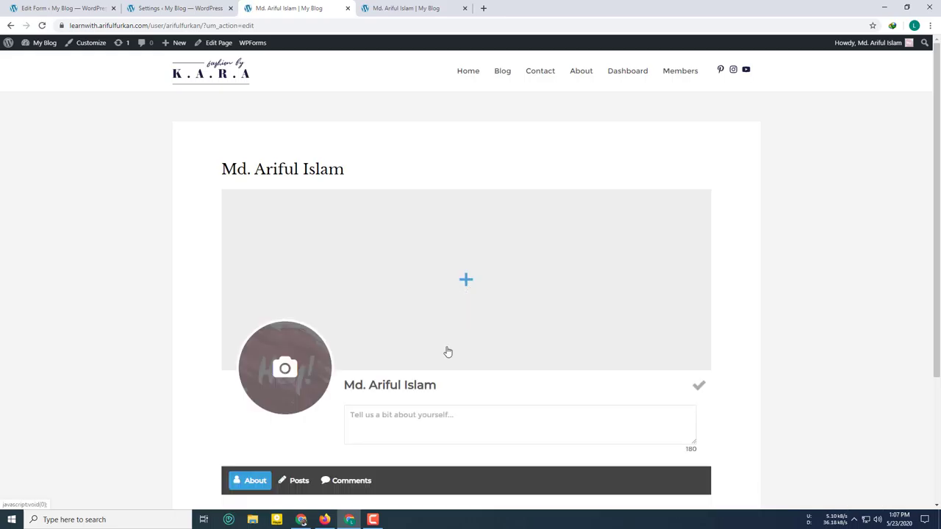
left_click(412, 415)
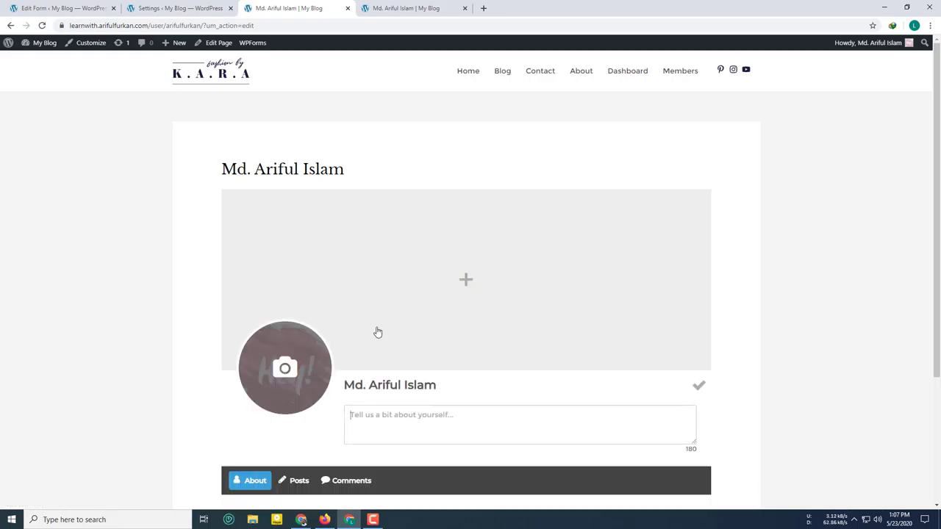
left_click(10, 25)
Step: Disable the custom message for empty profiles in the appearance settings, save, and reload the profile page to check it
left_click(173, 6)
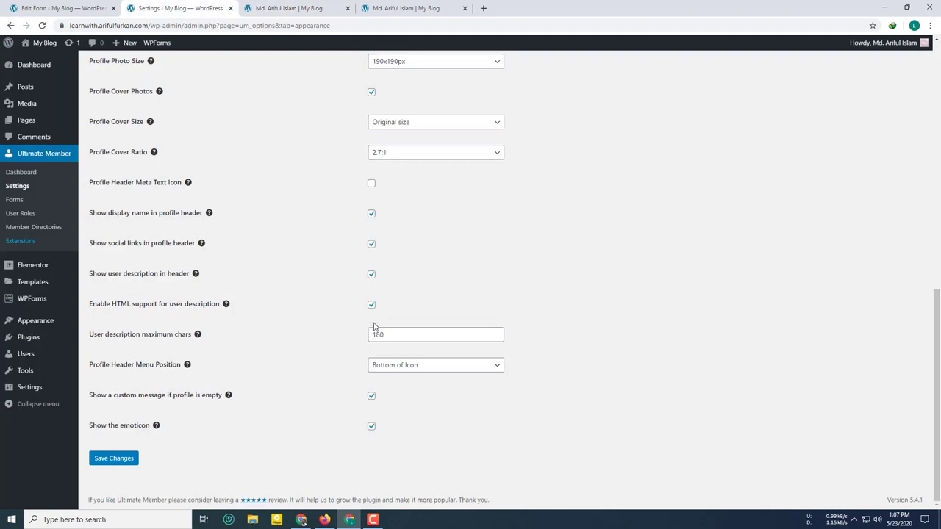
left_click(371, 395)
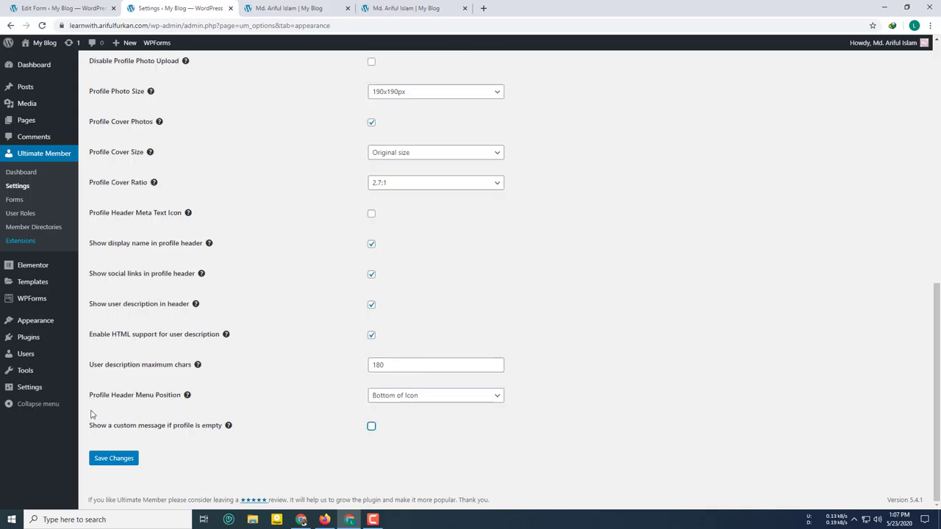
left_click(115, 459)
left_click(288, 8)
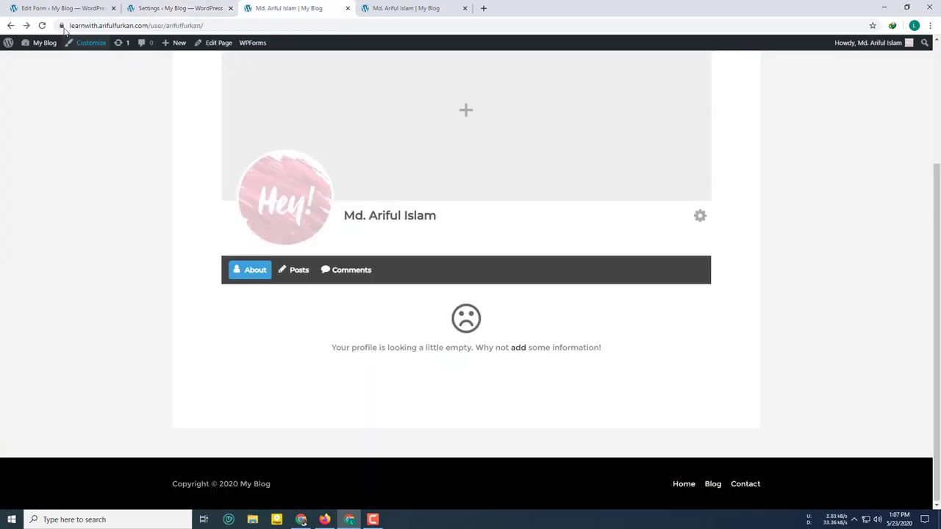
left_click(41, 26)
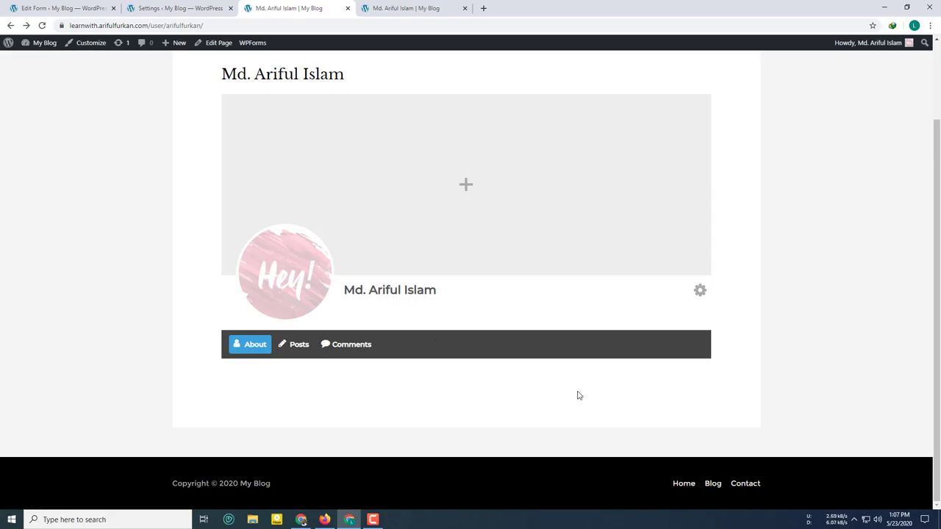
Step: Enable the custom message for empty profiles again, save the settings, and check the message area on the reloaded profile page
left_click(178, 8)
scroll(328, 378, "down", 10)
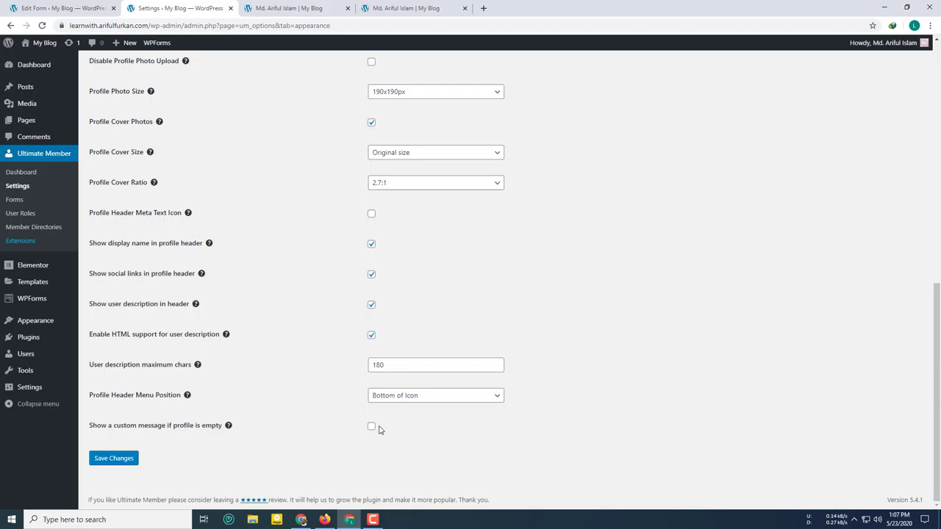
left_click(371, 426)
scroll(257, 388, "down", 1)
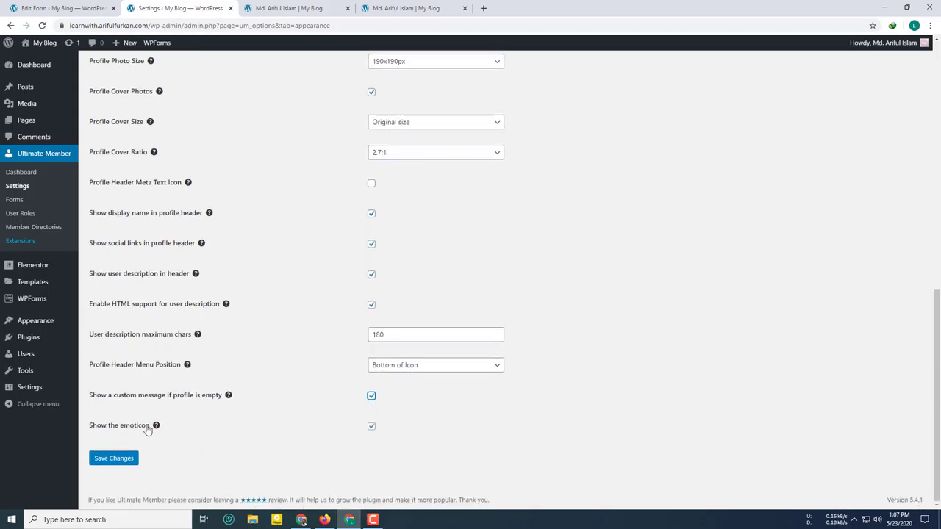
left_click(103, 457)
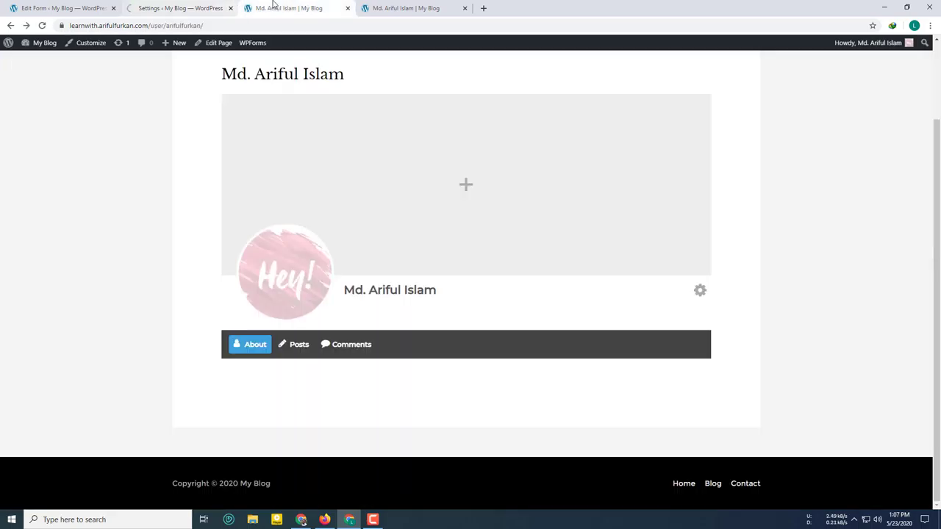
key("ctrl+Tab")
left_click(42, 25)
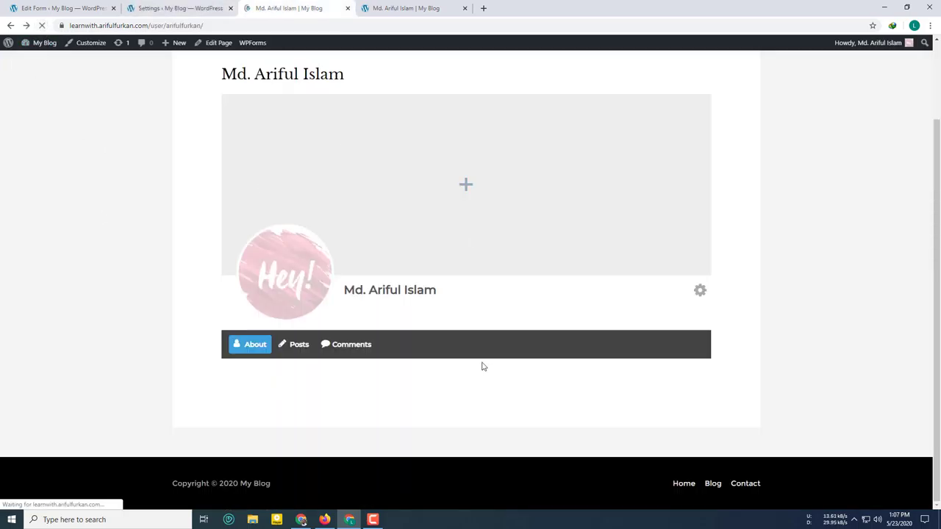
scroll(426, 356, "down", 2)
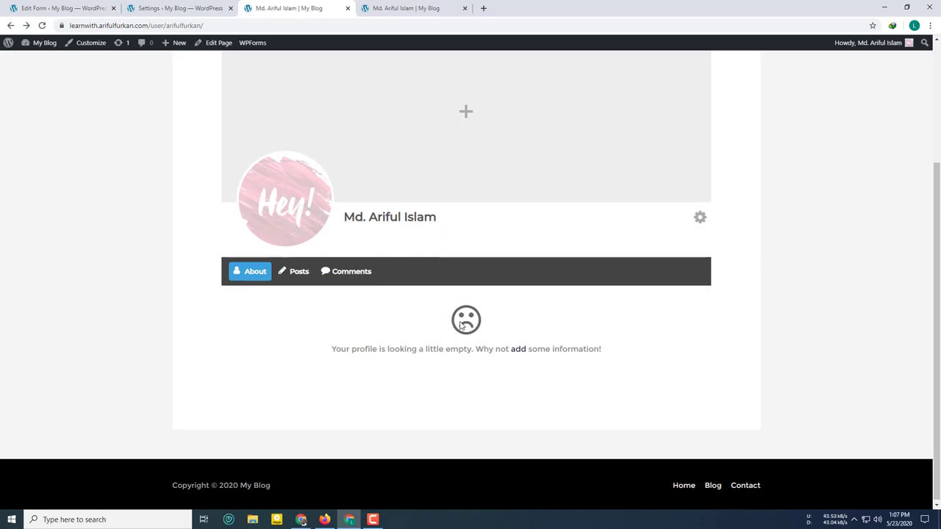
Step: Turn off the emoticon for the empty-profile message, save the settings, and reload the profile page to check it
left_click(144, 9)
scroll(253, 352, "down", 4)
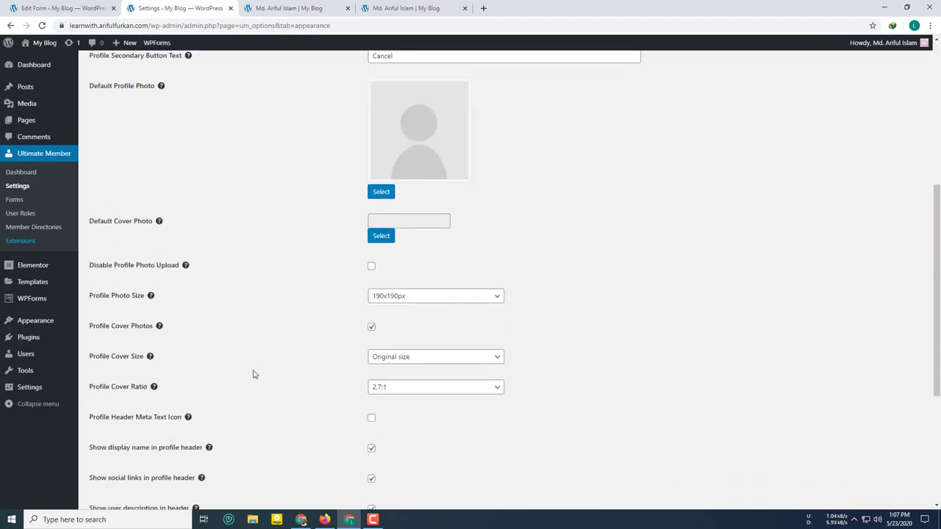
scroll(253, 374, "down", 3)
left_click(114, 472)
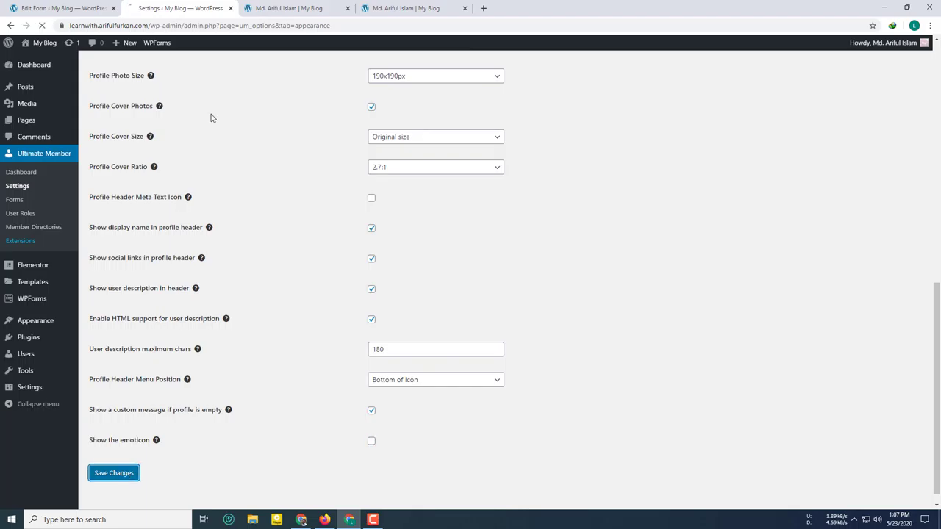
left_click(283, 8)
left_click(42, 25)
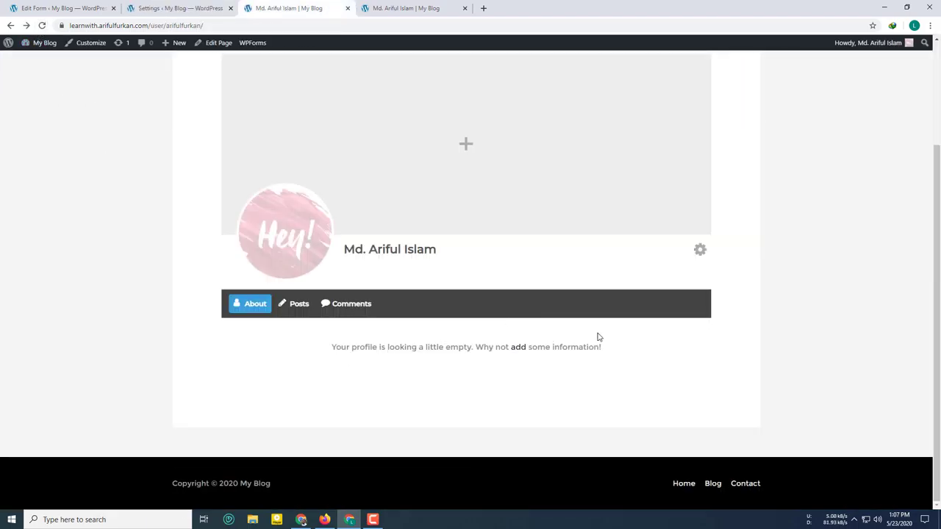
Step: Turn the Show the emoticon setting back on and save the appearance settings
left_click(176, 8)
scroll(316, 406, "down", 10)
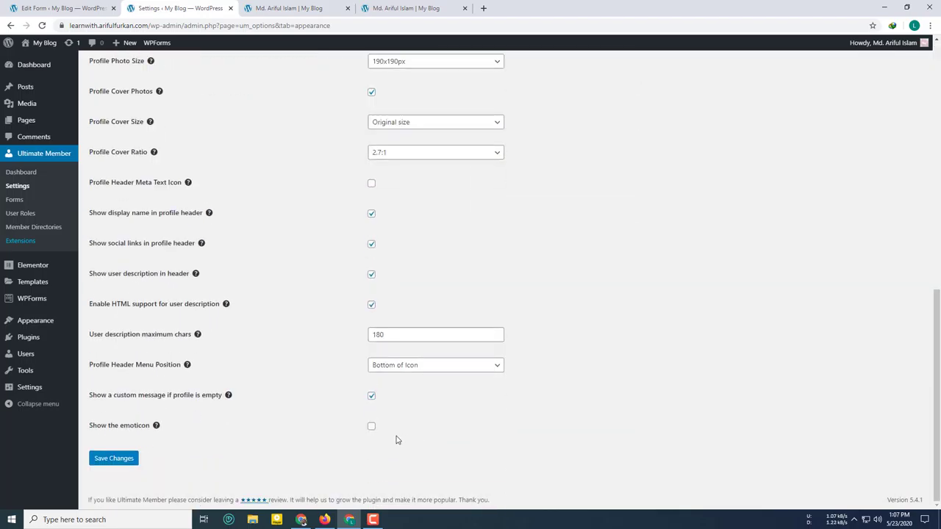
left_click(371, 427)
left_click(114, 458)
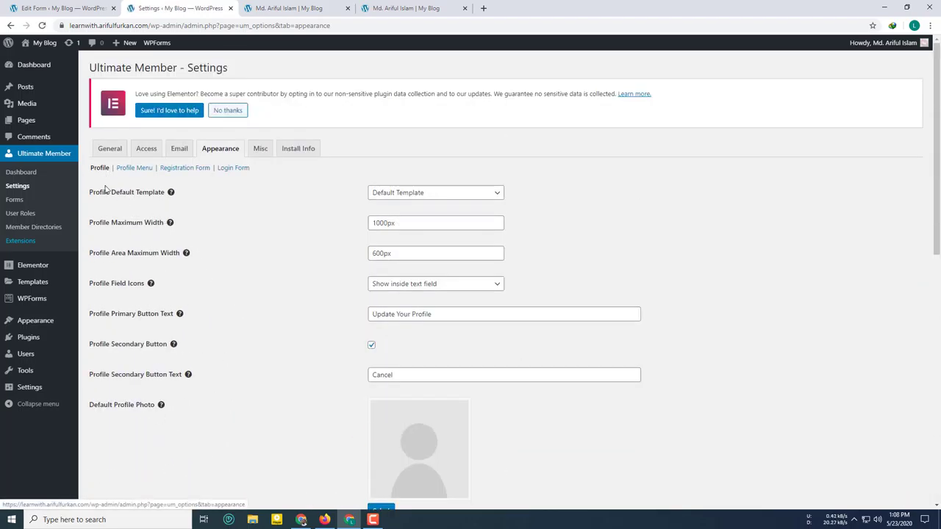
Step: Open the Profile Menu appearance settings and review the visibility options for who can see the About tab
left_click(134, 168)
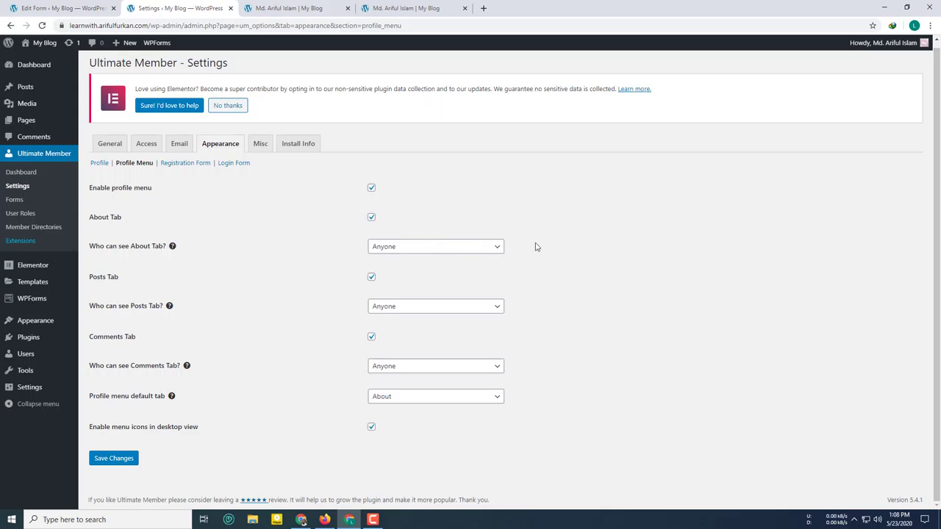
left_click(454, 247)
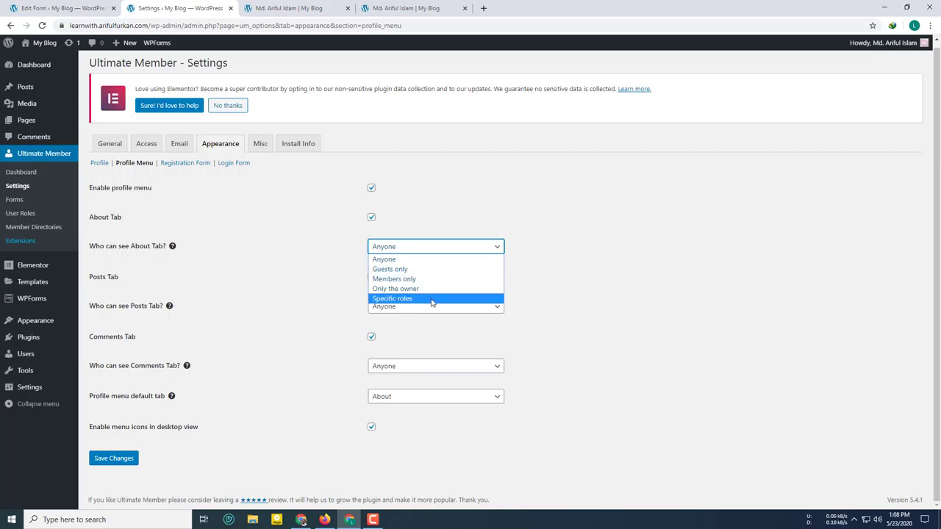
left_click(658, 205)
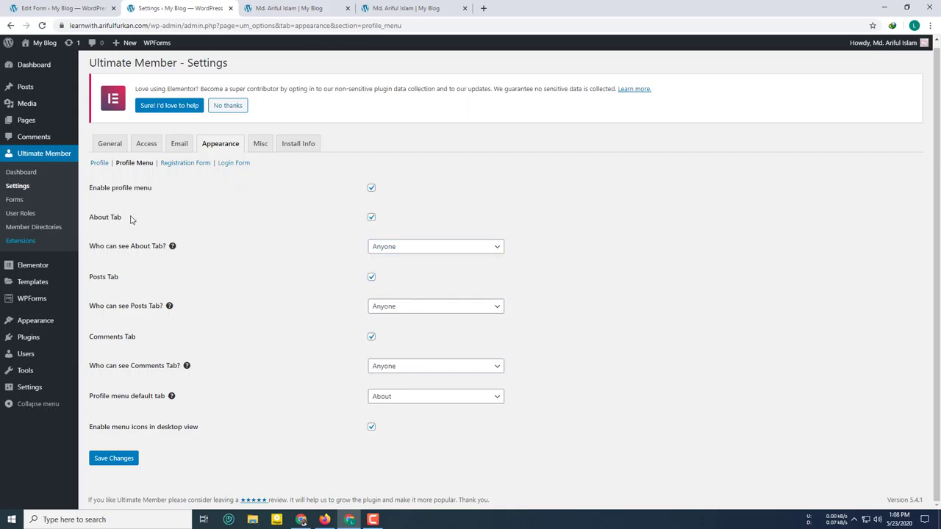
Step: Disable the profile menu, save the settings, and reload the profile page to check the result
left_click(370, 189)
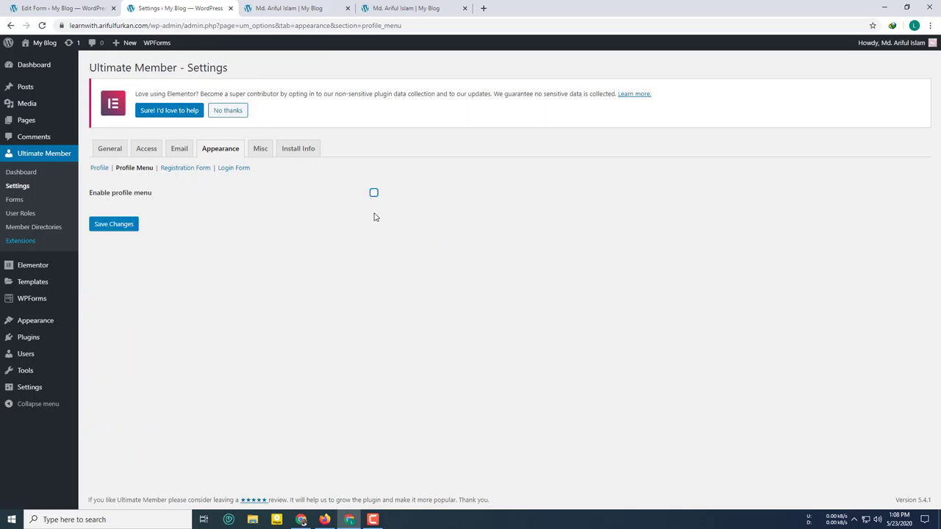
left_click(120, 223)
left_click(273, 7)
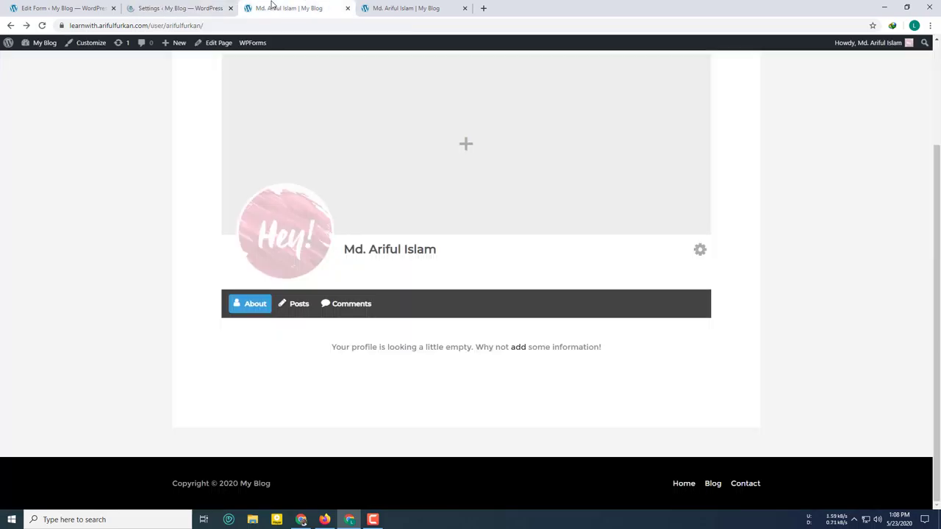
left_click(41, 25)
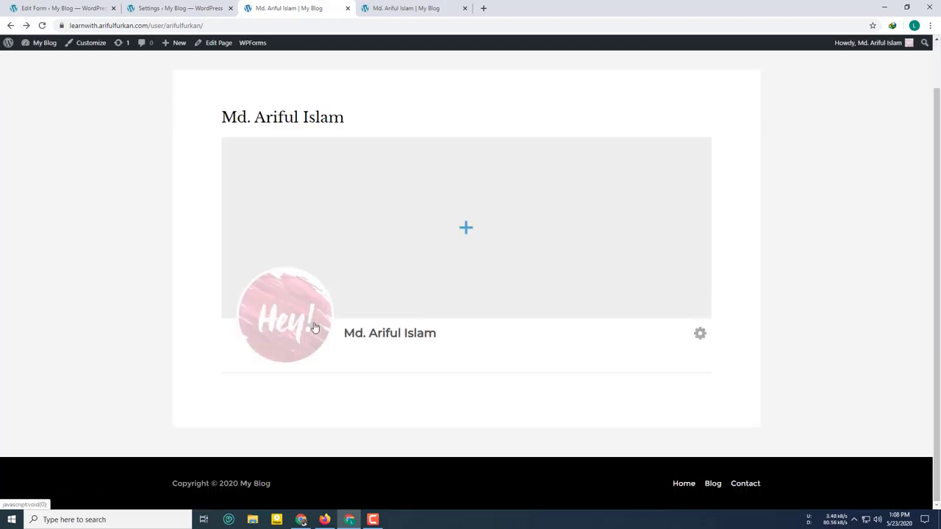
Step: Enable the profile menu again, save the settings, and check the menu on the reloaded profile page
left_click(183, 5)
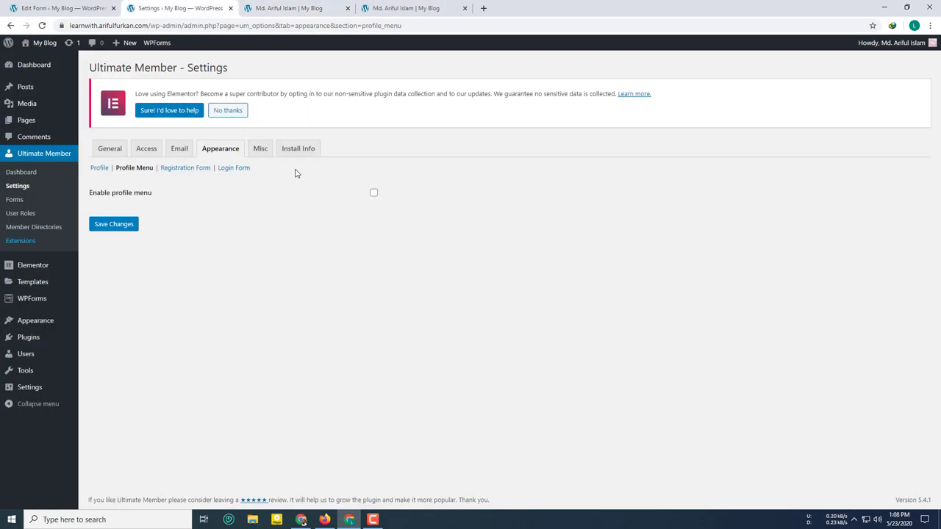
left_click(373, 194)
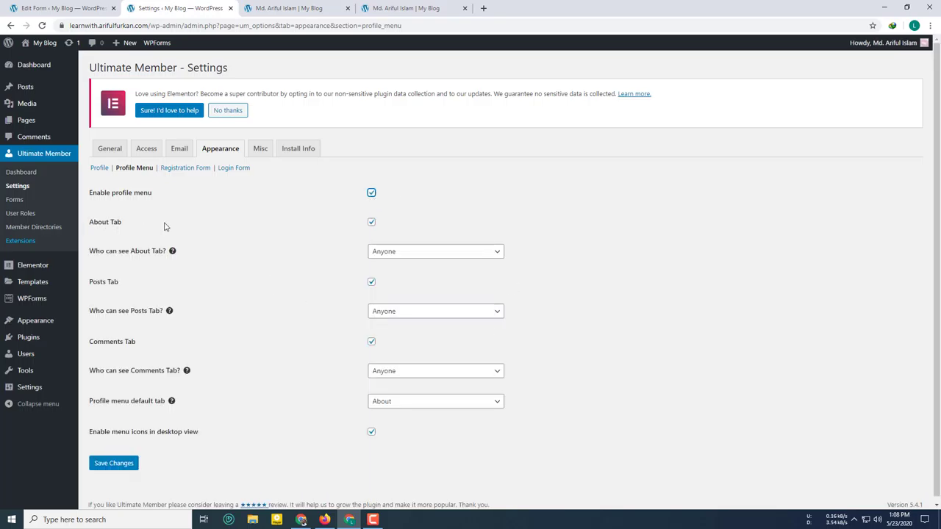
left_click(118, 463)
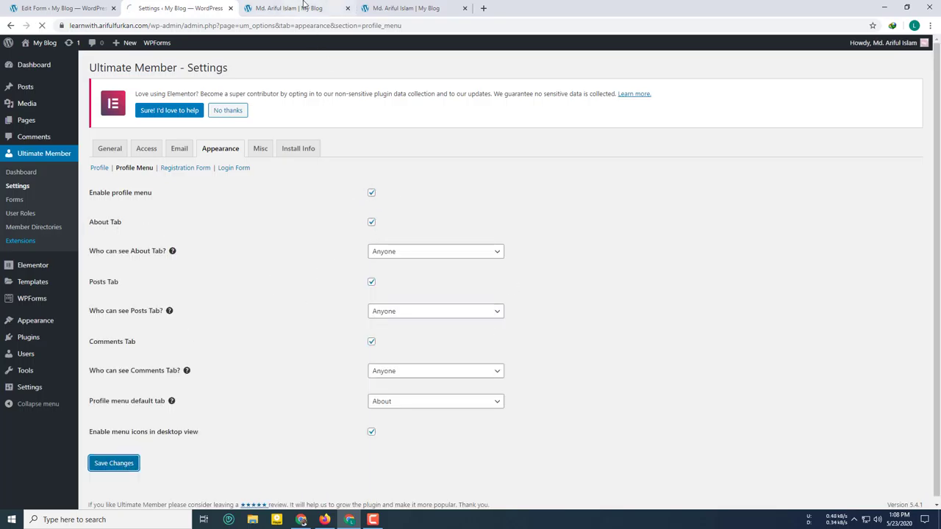
left_click(286, 8)
key("F5")
scroll(367, 309, "down", 2)
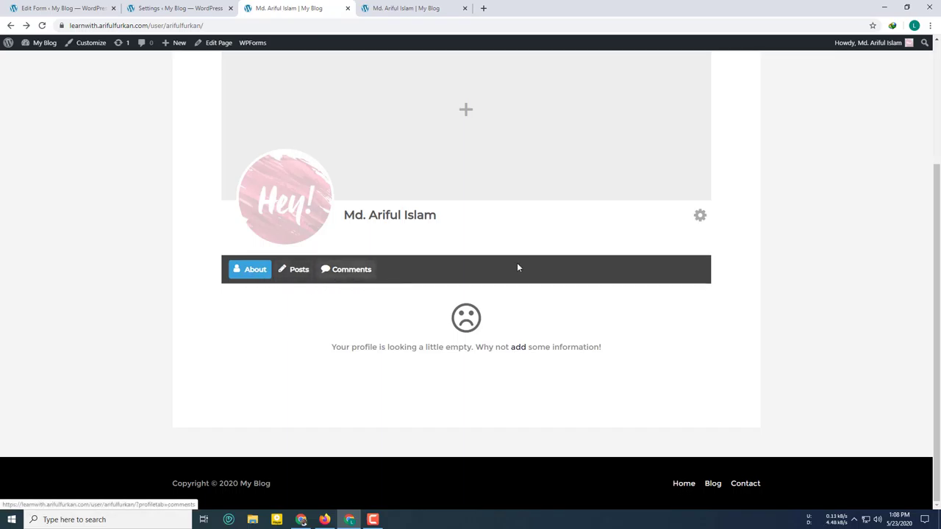
Step: Turn off the About tab in the profile menu settings, save, and reload the profile page to check the menu
left_click(701, 219)
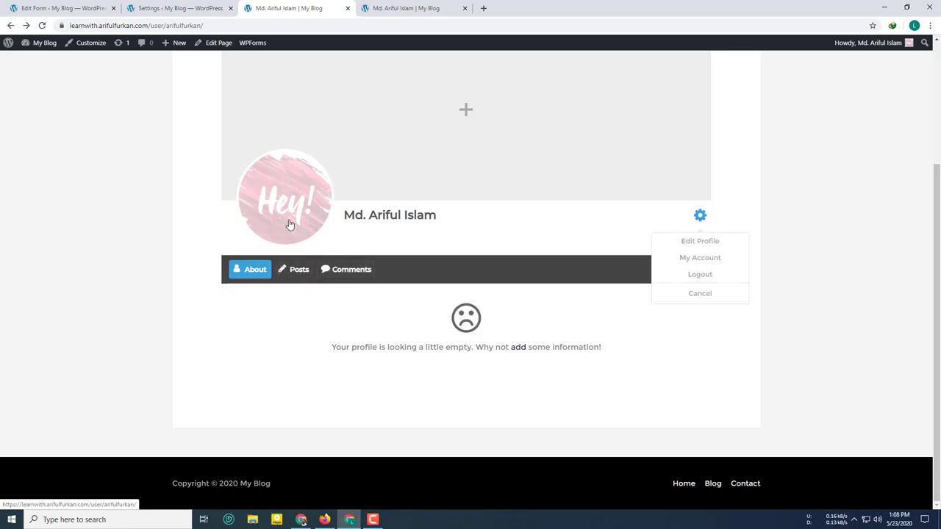
left_click(174, 6)
left_click(371, 222)
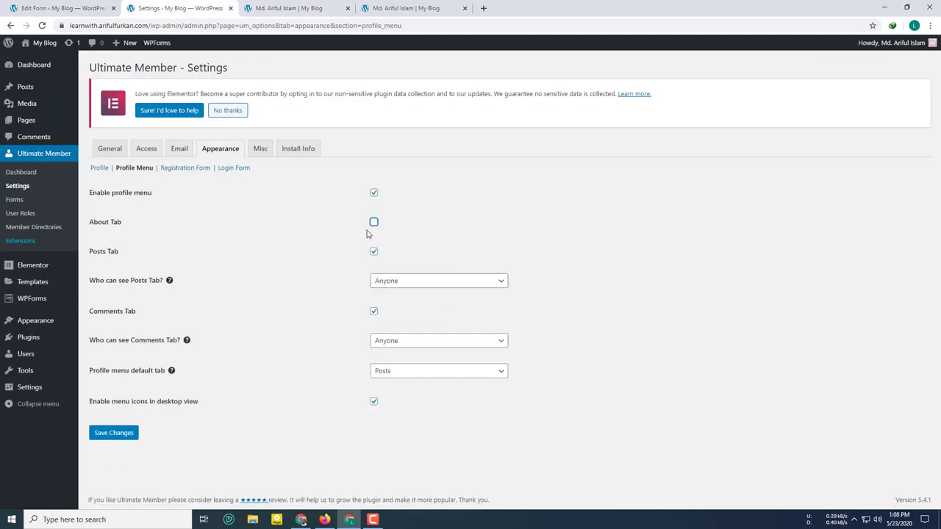
left_click(117, 437)
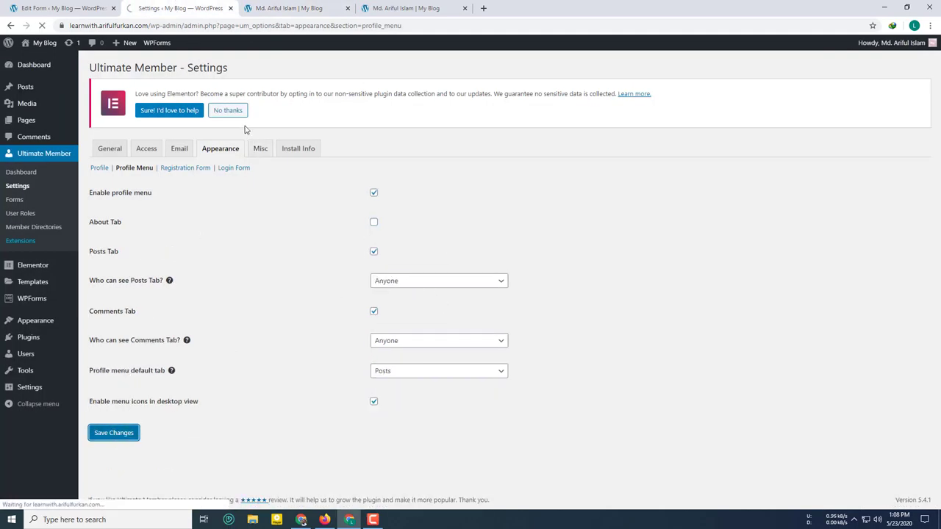
left_click(279, 7)
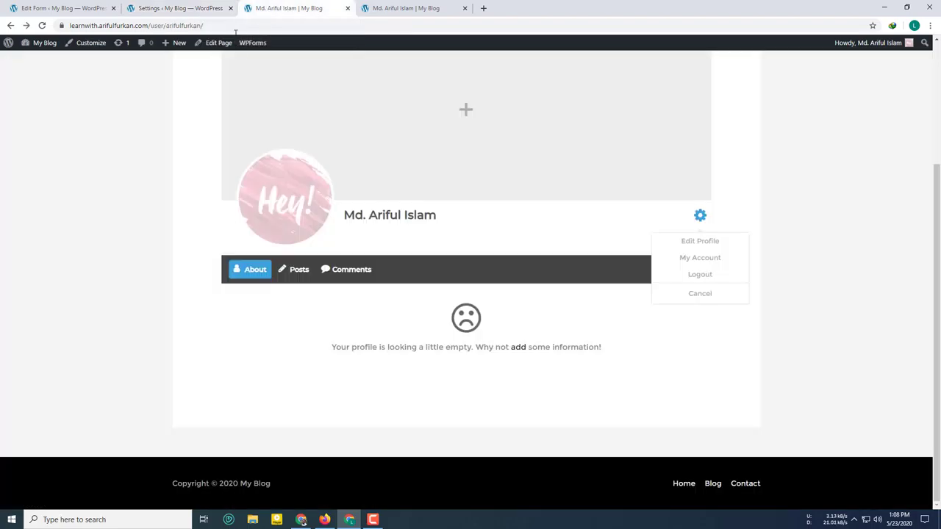
left_click(43, 26)
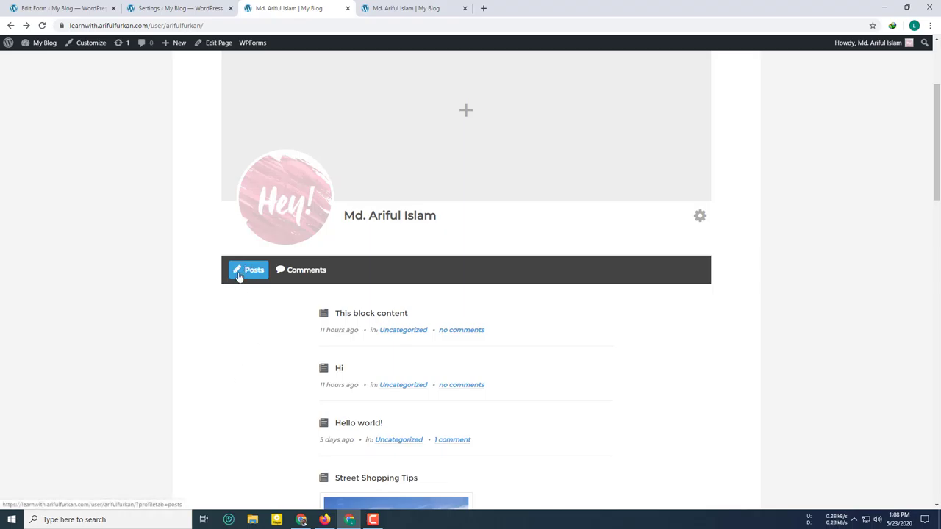
Step: Switch the Posts tab off and on again, and re-enable the About tab in the profile menu settings
key("ctrl+shift+Tab")
left_click(374, 252)
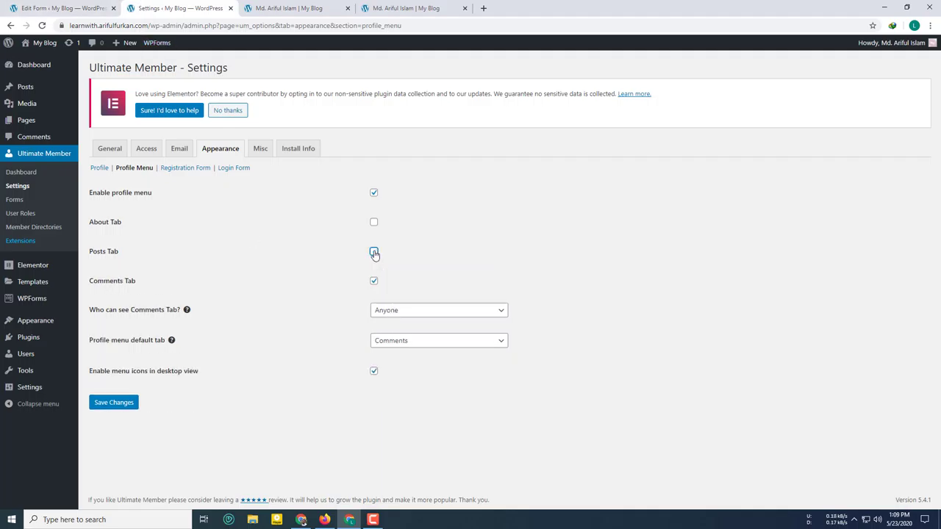
left_click(374, 252)
left_click(373, 222)
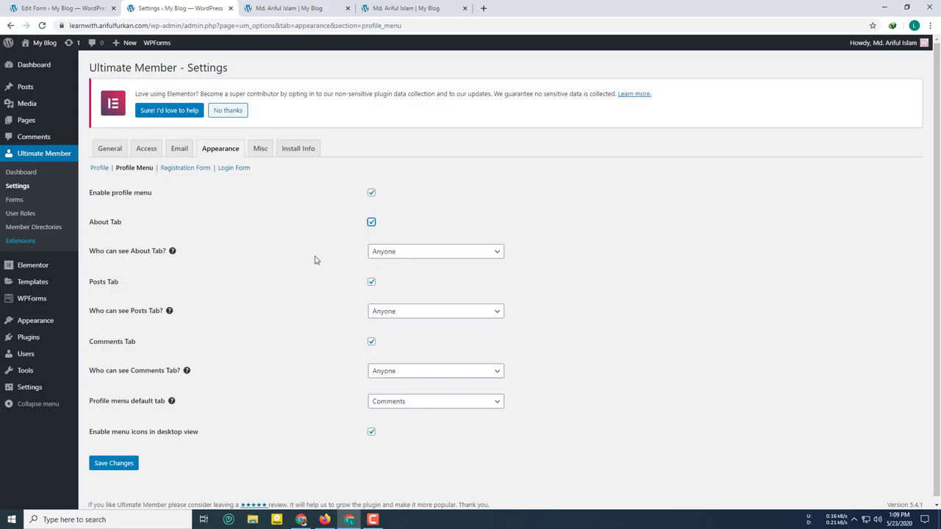
Step: Preview Specific roles for who can see the About tab, restore Anyone, save, and check the reloaded profile page
left_click(414, 253)
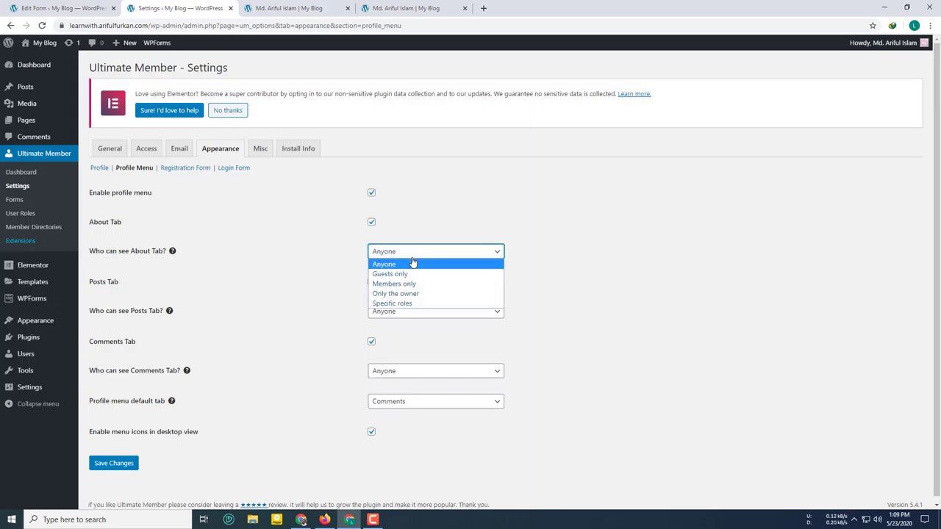
left_click(415, 303)
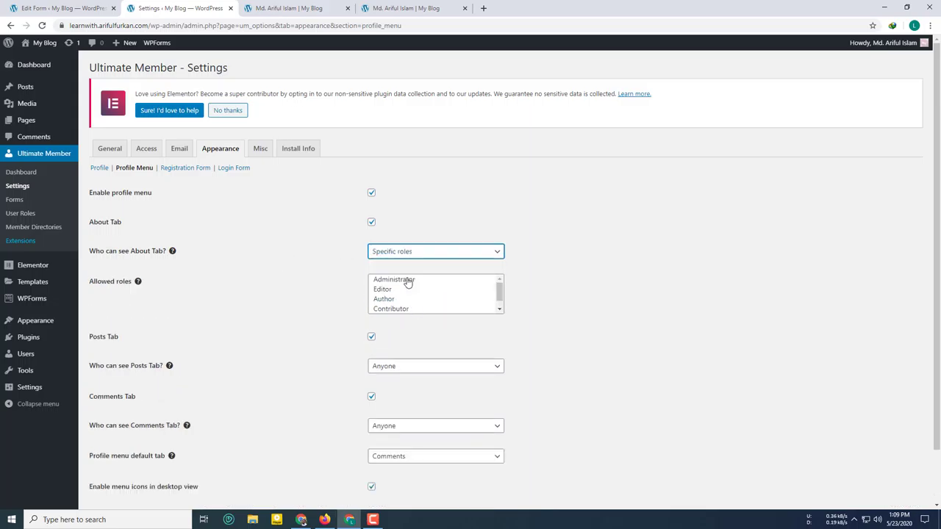
left_click(406, 253)
left_click(397, 264)
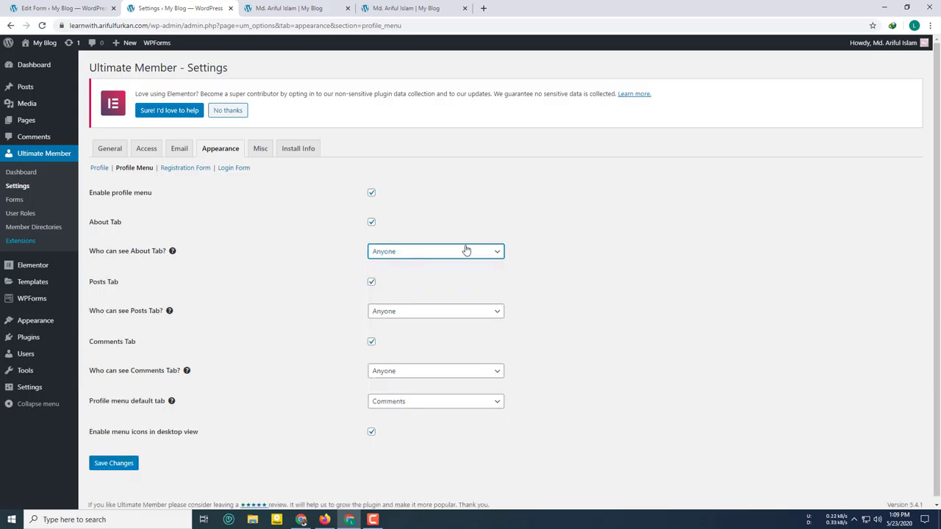
left_click(436, 251)
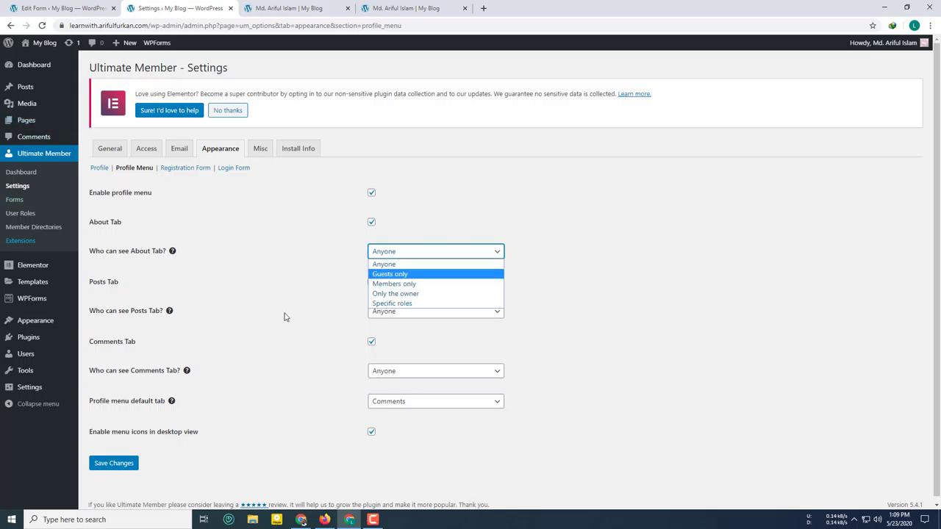
left_click(384, 264)
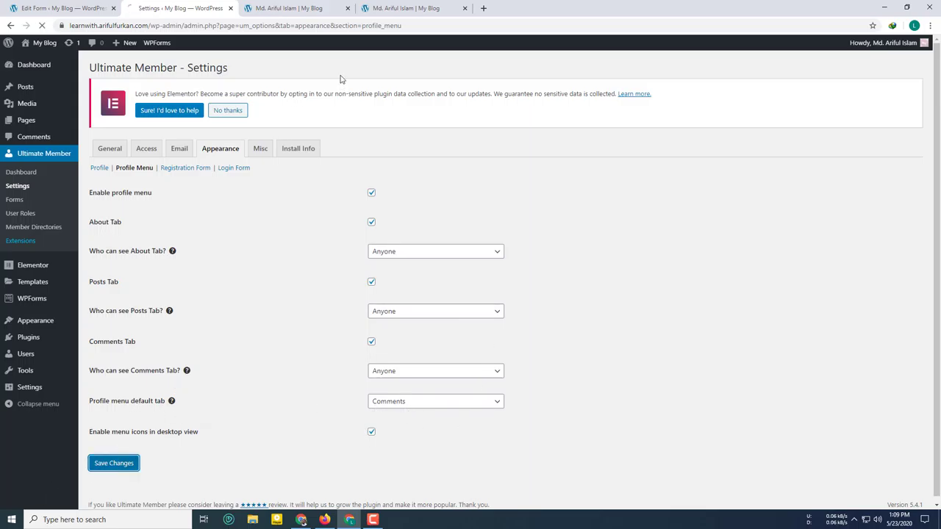
left_click(292, 7)
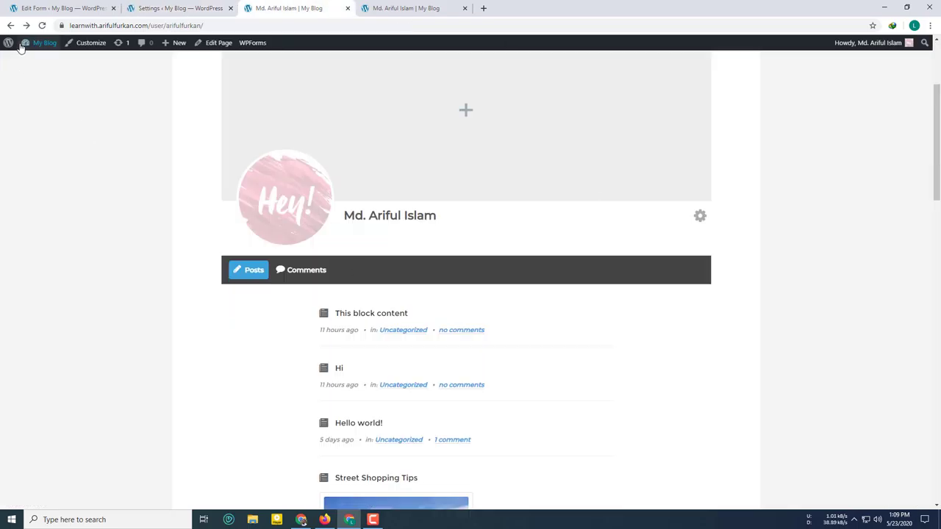
left_click(41, 25)
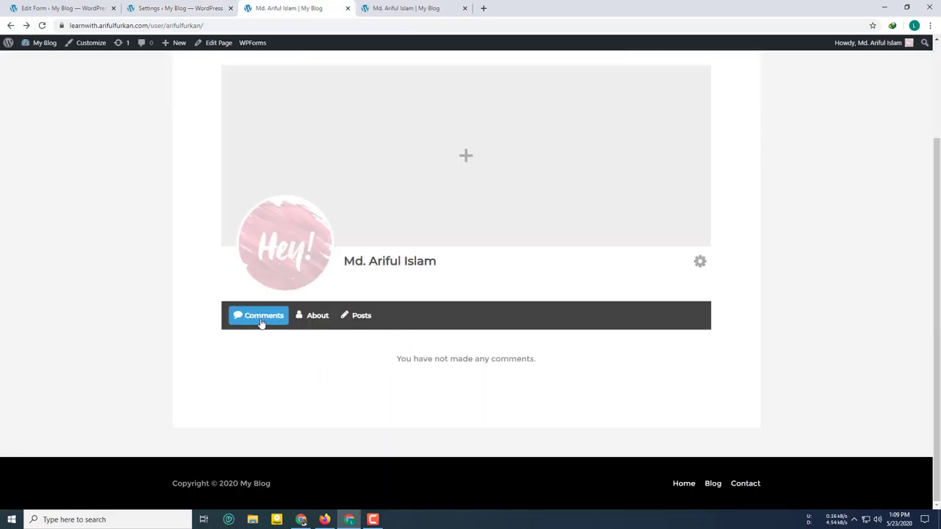
Step: Set the profile menu default tab to About, save the settings, and check the reloaded profile page
left_click(180, 8)
left_click(426, 403)
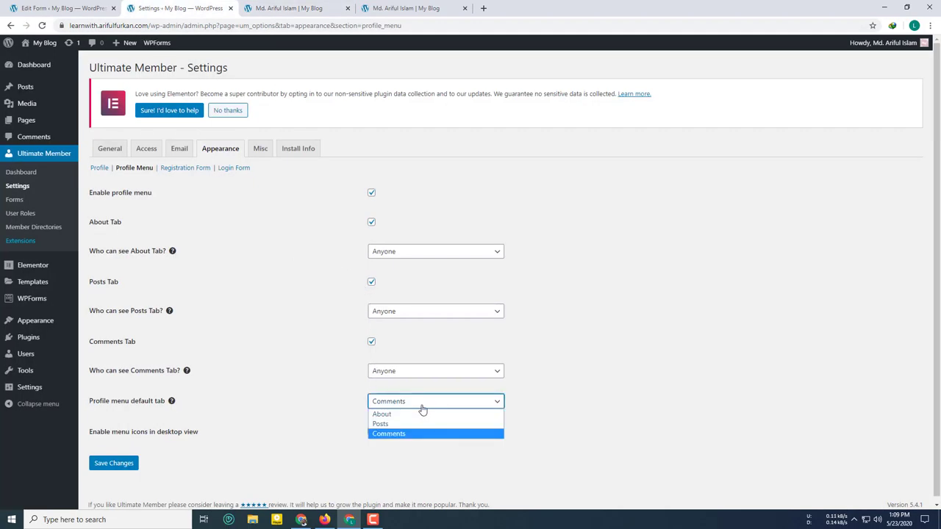
left_click(397, 413)
left_click(134, 465)
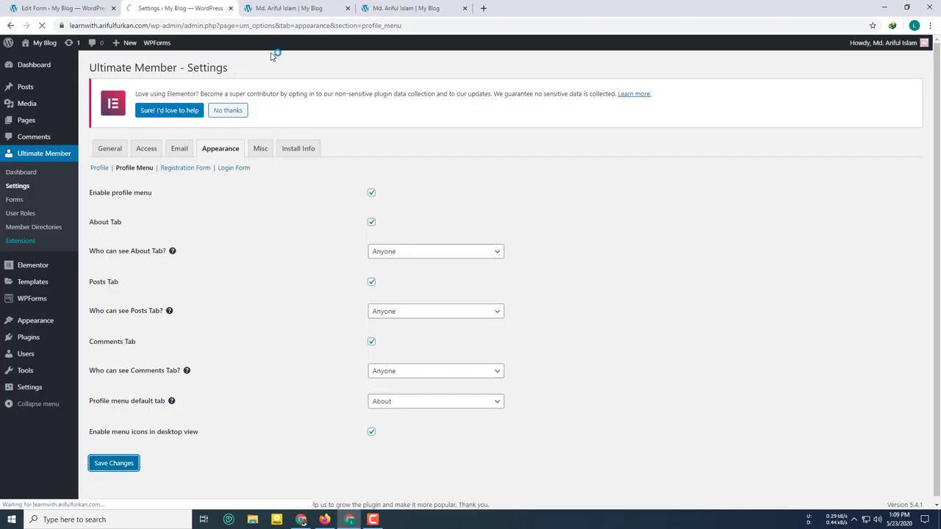
left_click(286, 8)
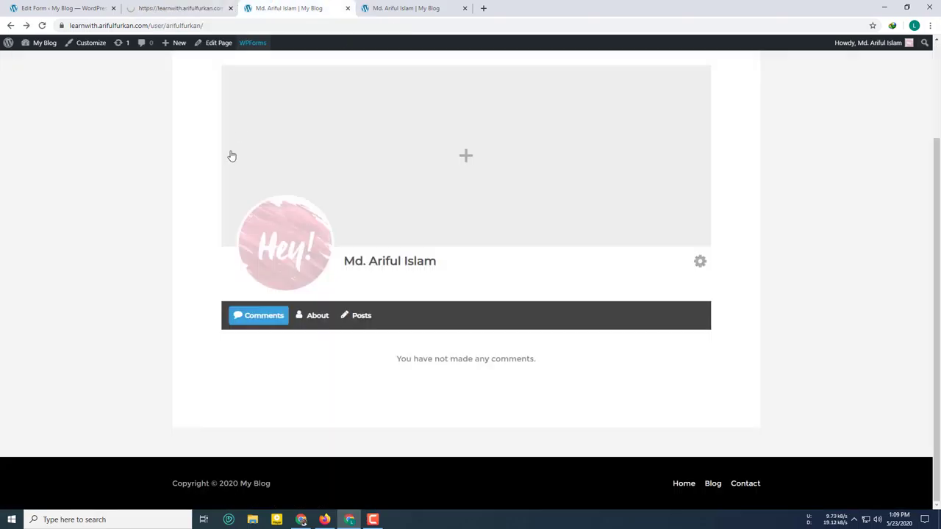
left_click(42, 25)
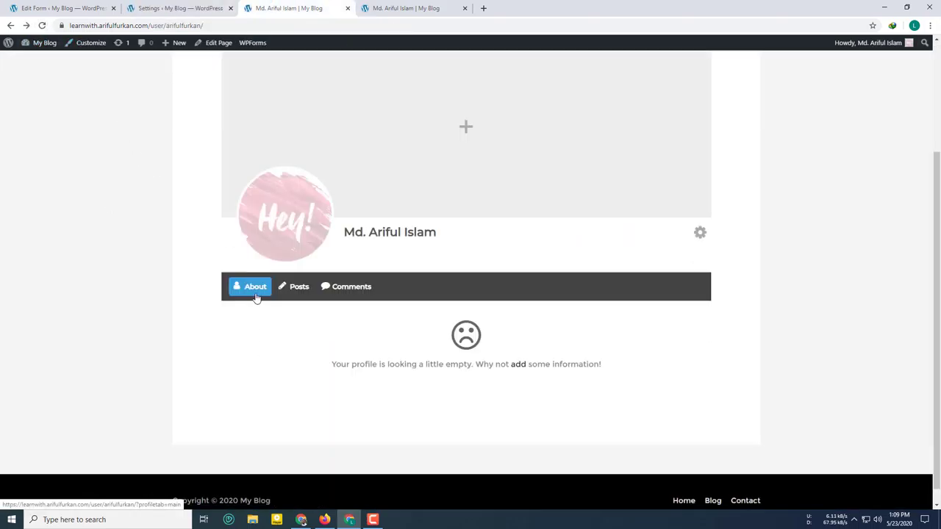
Step: Disable menu icons in desktop view, save the settings, and check the menu on the reloaded profile page
left_click(171, 8)
scroll(421, 344, "down", 1)
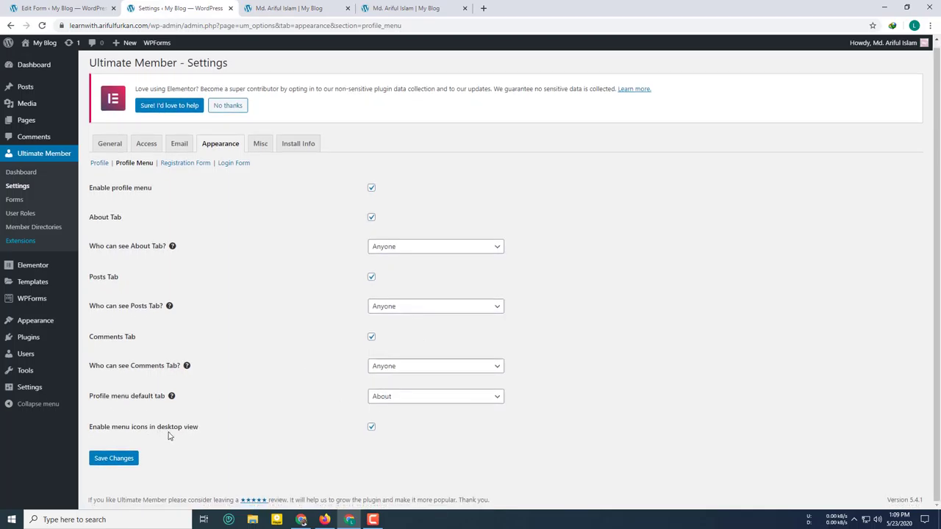
left_click(371, 428)
left_click(110, 459)
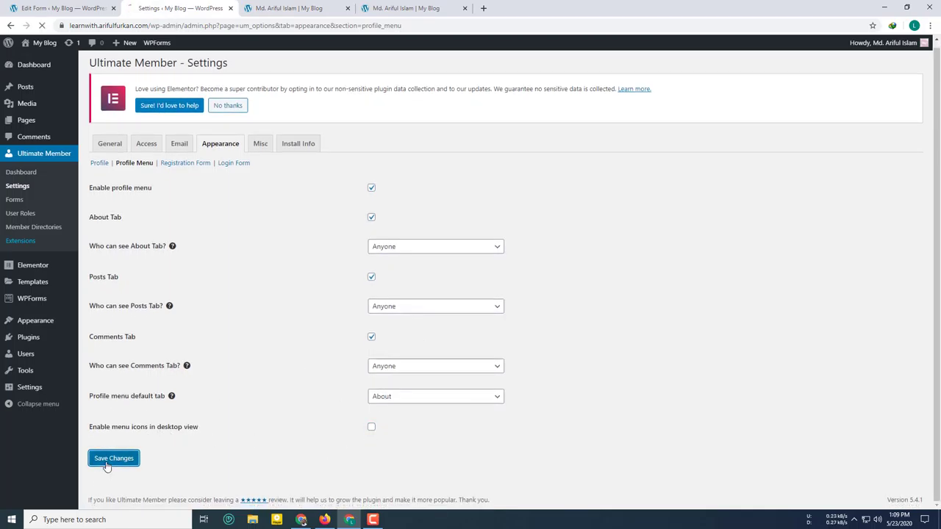
left_click(288, 8)
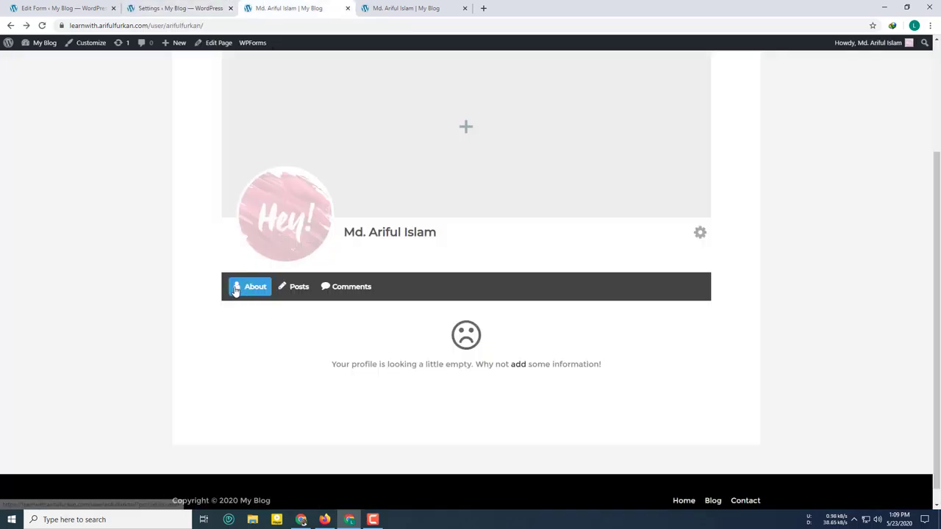
left_click(42, 25)
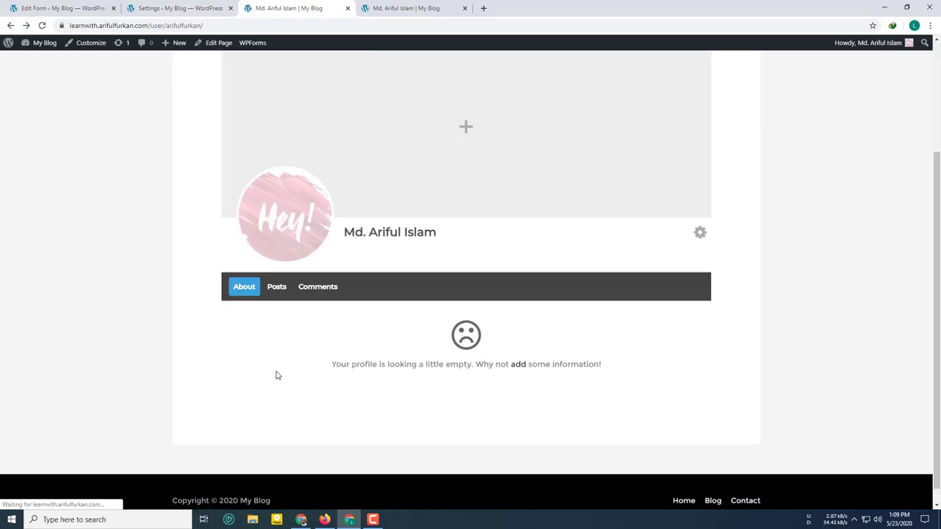
Step: Re-enable menu icons in desktop view, save the settings, and open the Registration Form appearance settings
left_click(183, 7)
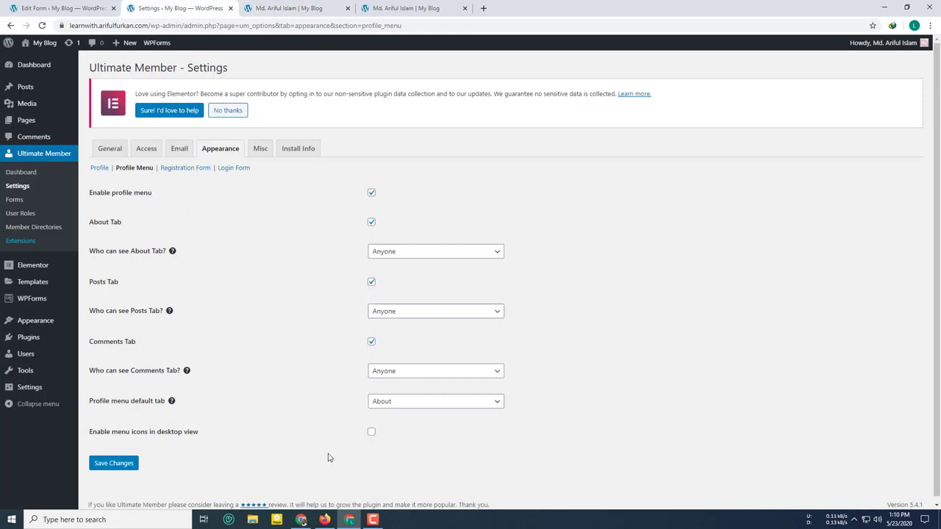
left_click(371, 433)
left_click(123, 463)
left_click(177, 169)
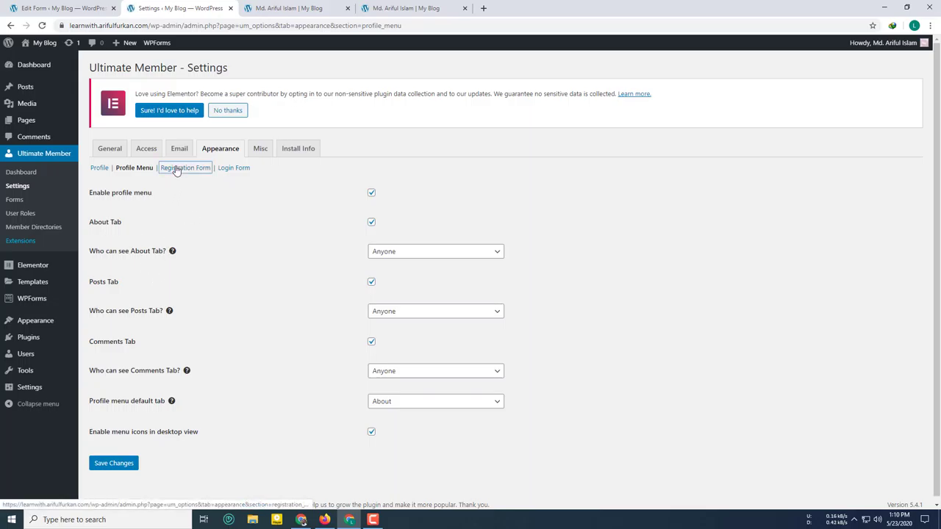
scroll(296, 311, "down", 1)
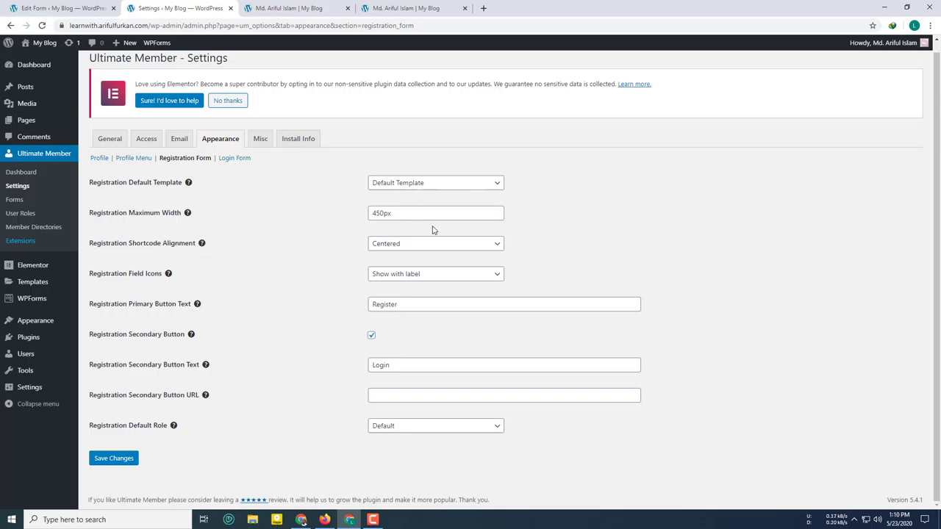
Step: Copy the site's home address from the profile page and open it in a new incognito window
left_click(291, 8)
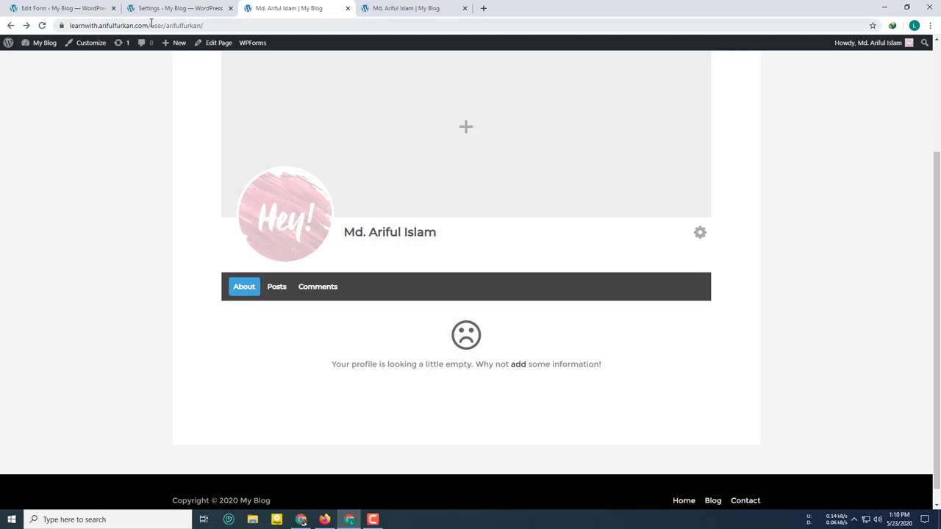
left_click(81, 25)
key("ctrl+c")
left_click(930, 27)
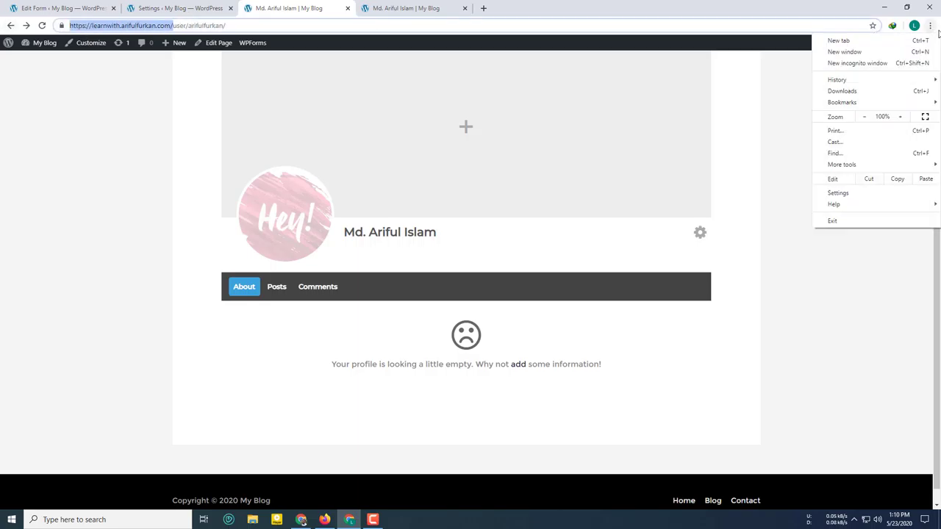
left_click(857, 62)
key("ctrl+v")
key("Return")
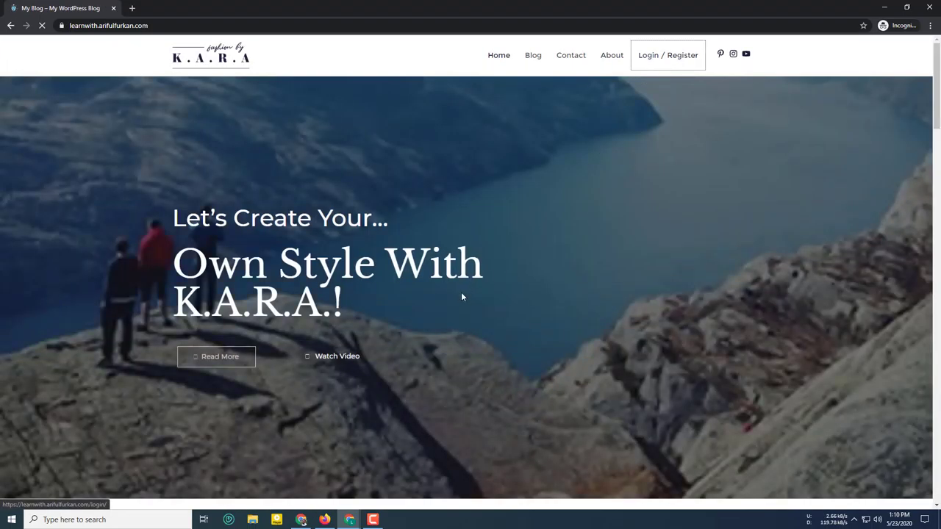
Step: Go to the site's registration page through Login / Register and examine its form fields and buttons
left_click(666, 61)
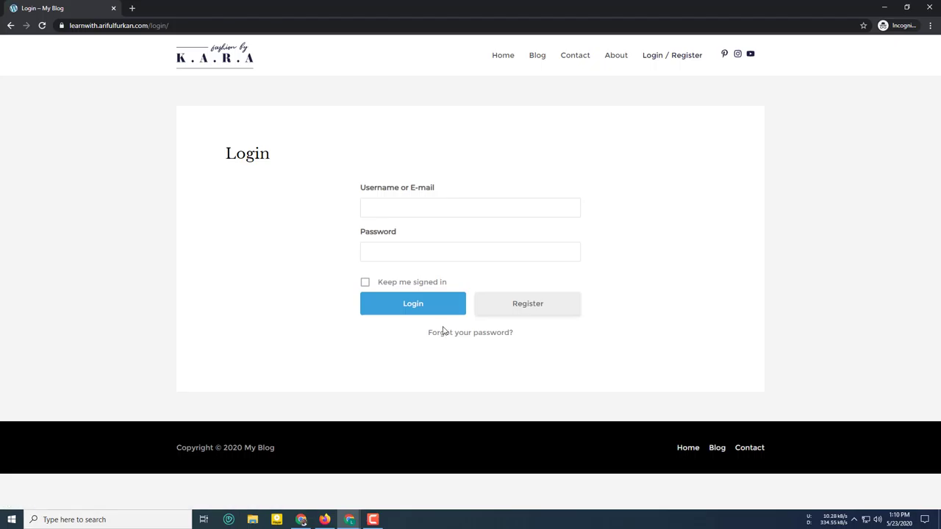
left_click(501, 305)
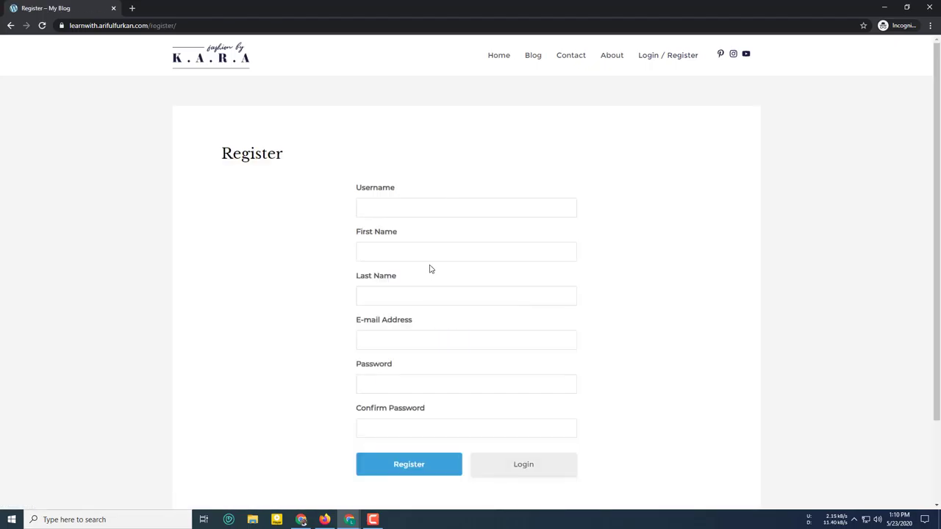
scroll(402, 170, "down", 2)
left_click(399, 151)
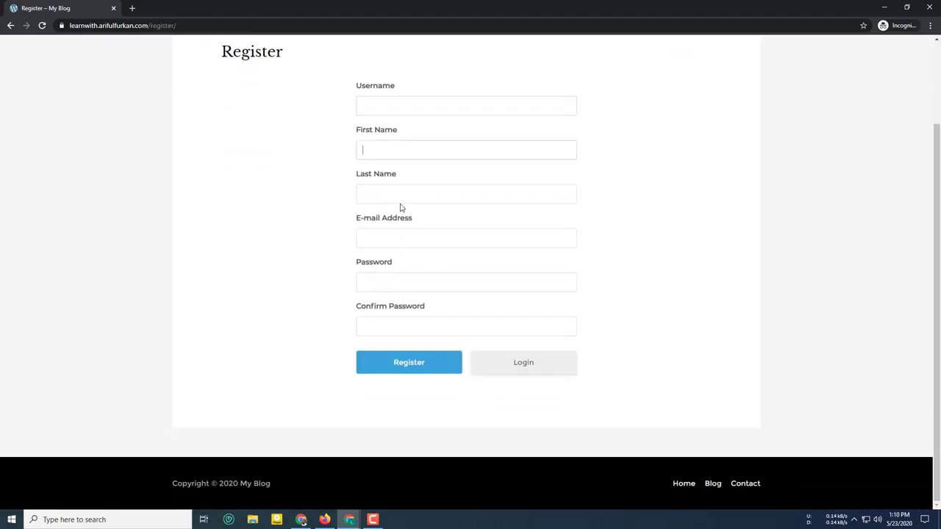
left_click(399, 205)
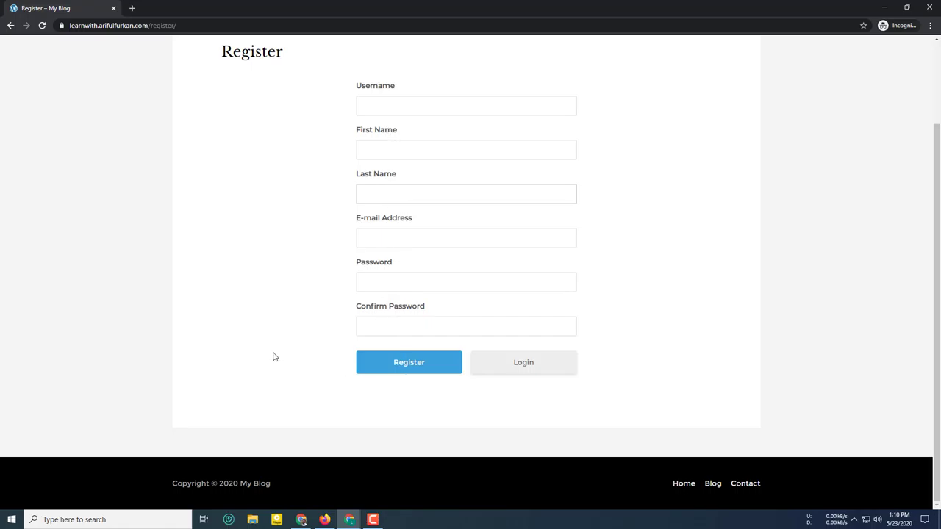
scroll(330, 170, "up", 1)
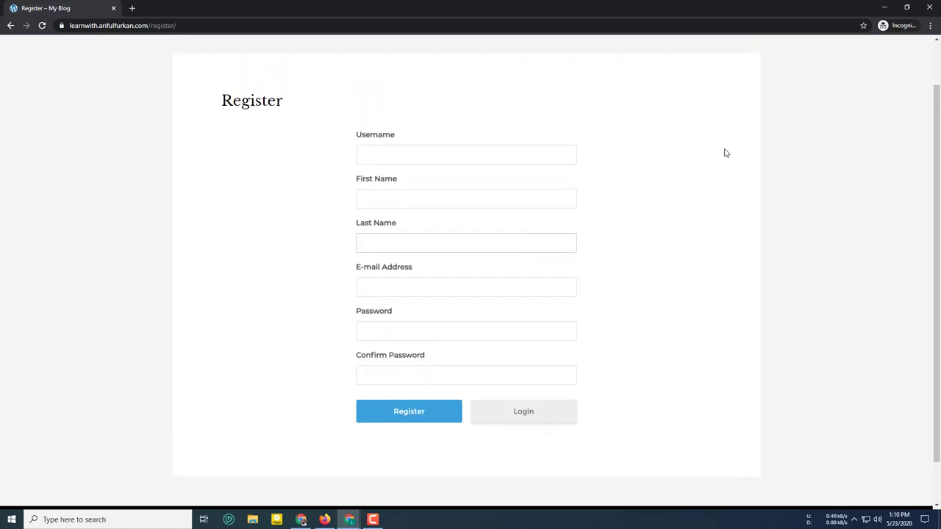
Step: Return to the Registration Form appearance settings in the logged-in browser window
mouse_move(349, 519)
left_click(314, 490)
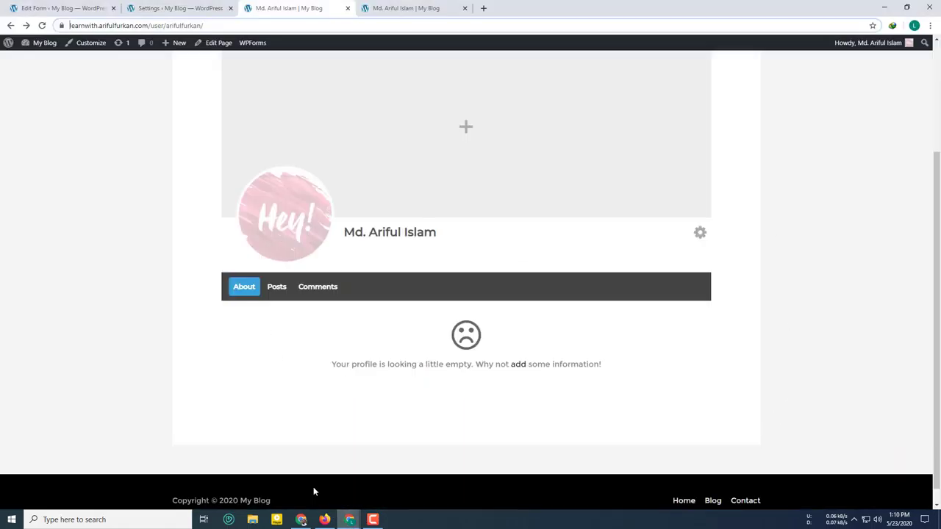
left_click(176, 6)
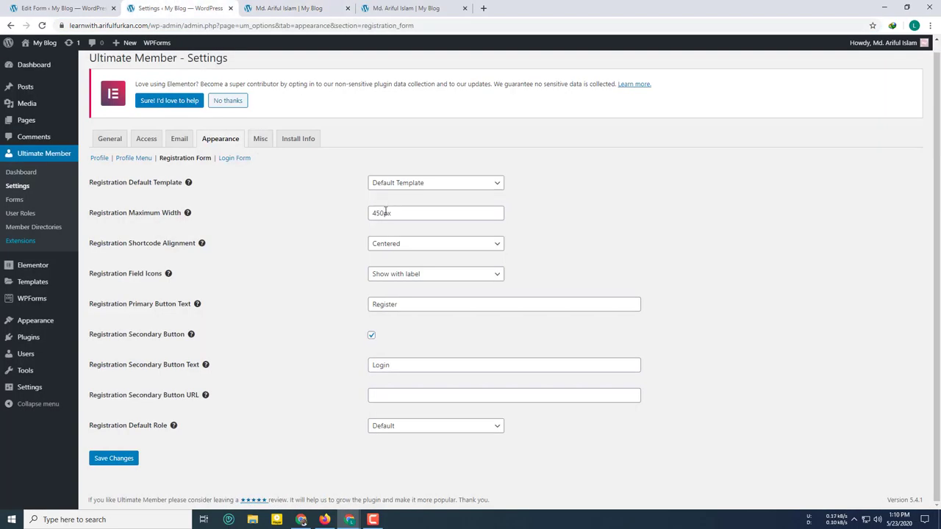
Step: Set the Registration Maximum Width to 600px and save the settings
left_click_drag(385, 212, 329, 214)
type("6")
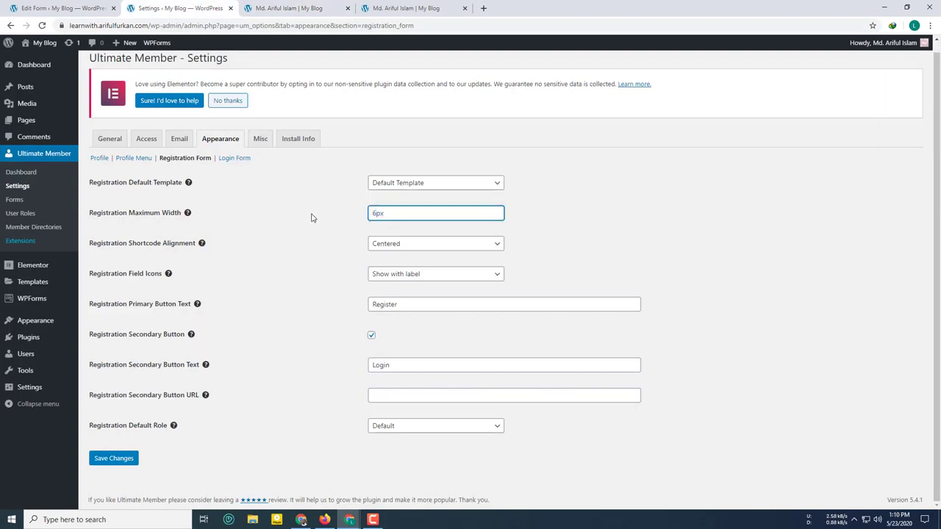
type("00")
left_click(110, 460)
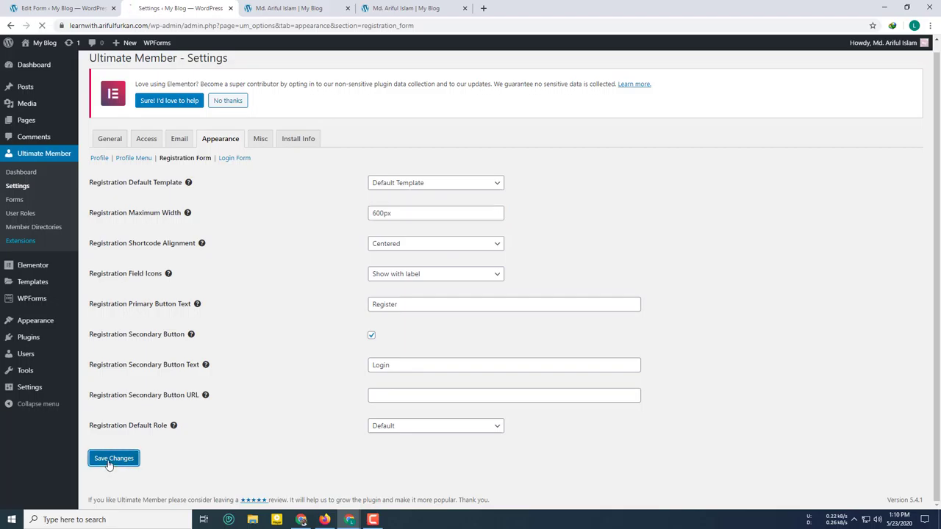
Step: Reload the registration page in the incognito window to check the form's width, and return to the Registration Form settings
mouse_move(350, 520)
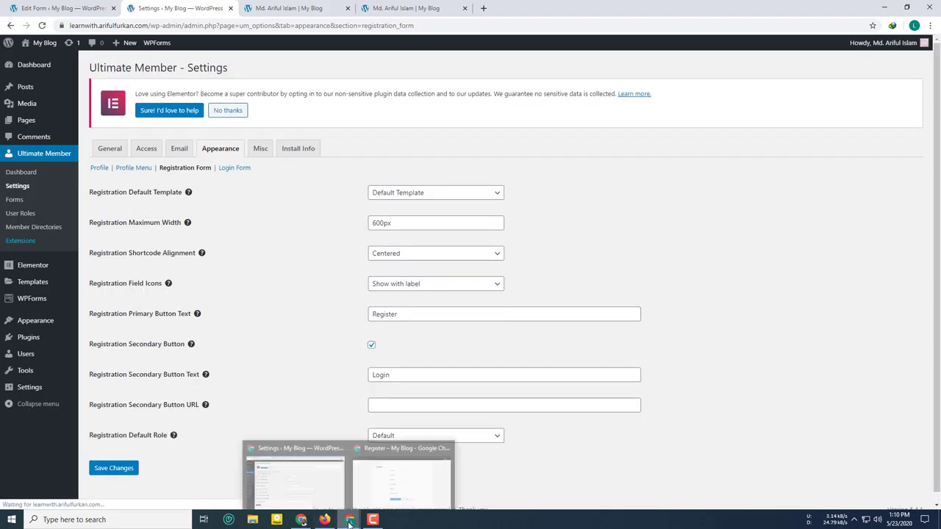
left_click(422, 463)
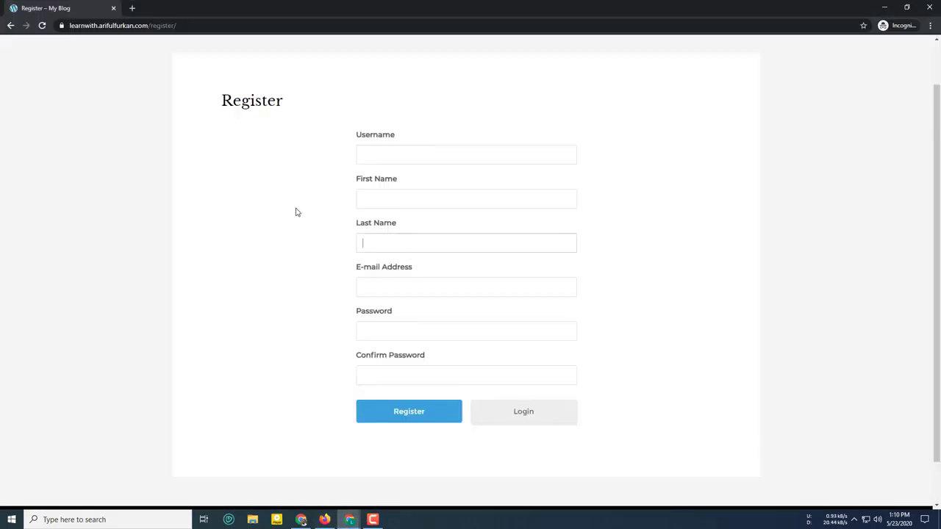
left_click(42, 26)
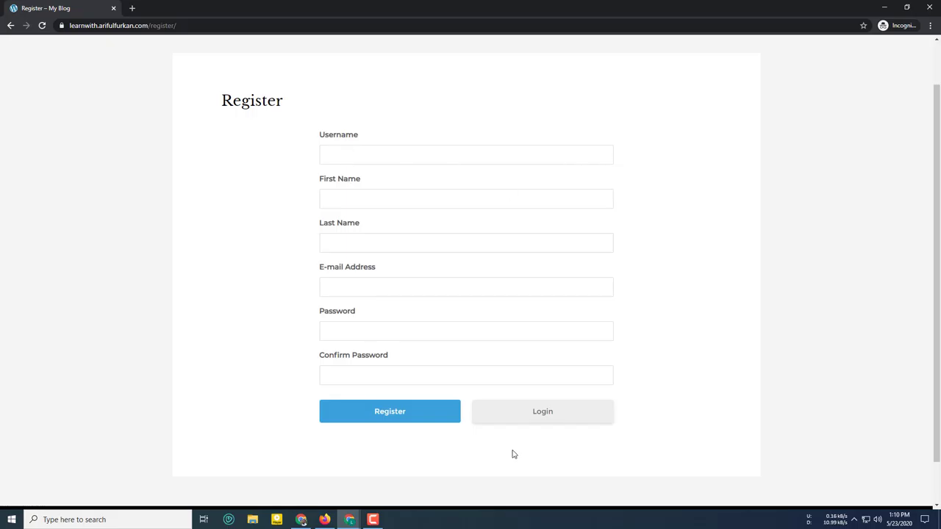
left_click(373, 520)
left_click(305, 485)
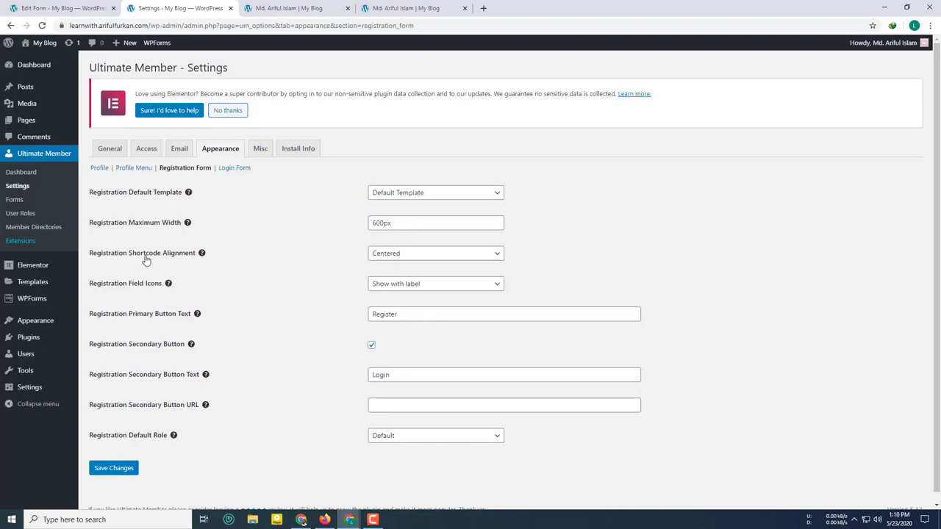
Step: Set the Registration Shortcode Alignment to Left aligned and save the settings
left_click_drag(146, 260, 214, 259)
left_click(397, 255)
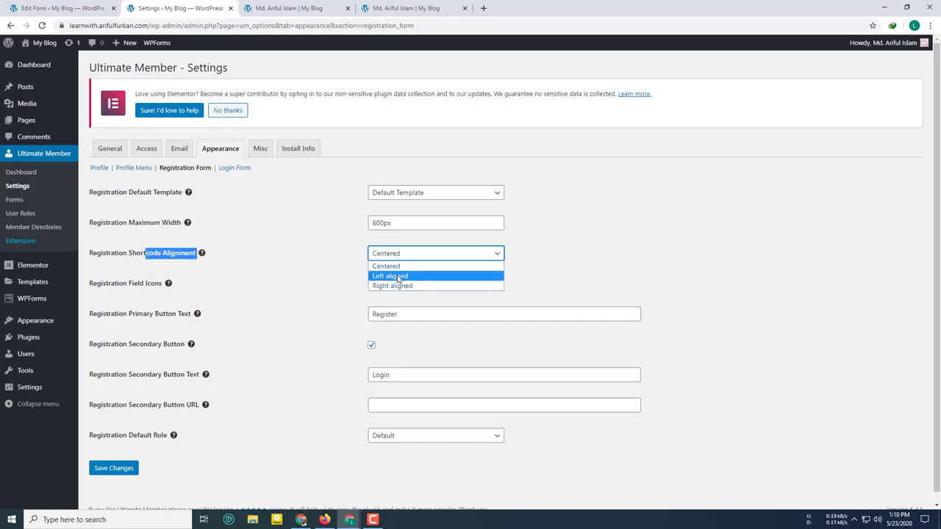
left_click(397, 277)
left_click(120, 471)
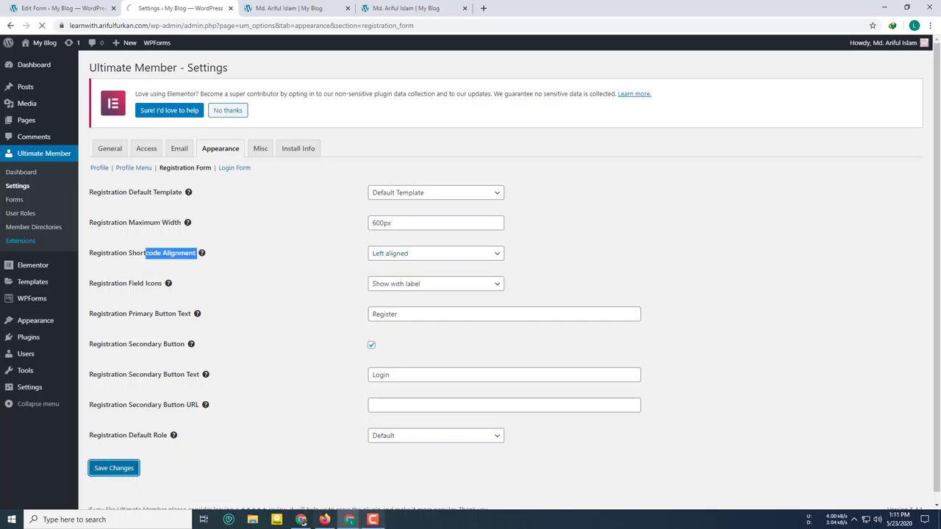
Step: Reload the registration page in the incognito window to check the form's alignment, and return to the Registration Form settings
mouse_move(349, 519)
left_click(401, 474)
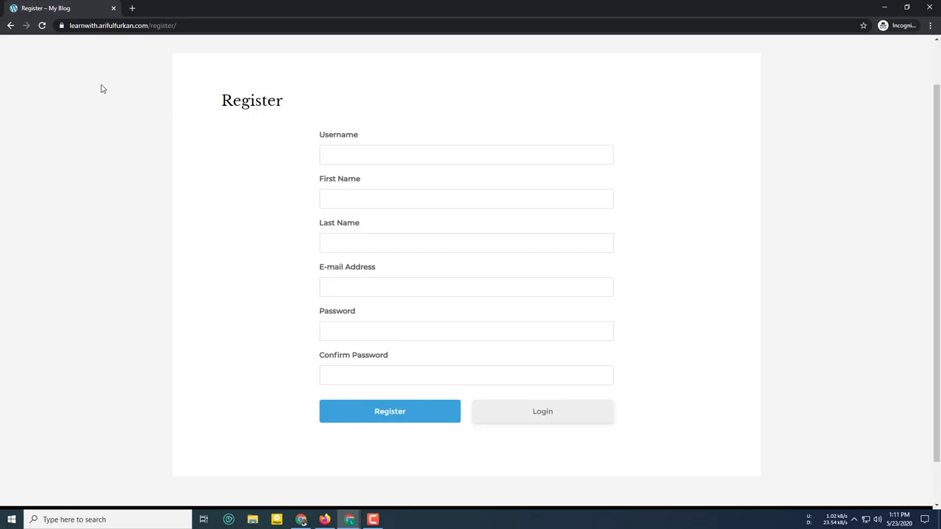
left_click(44, 25)
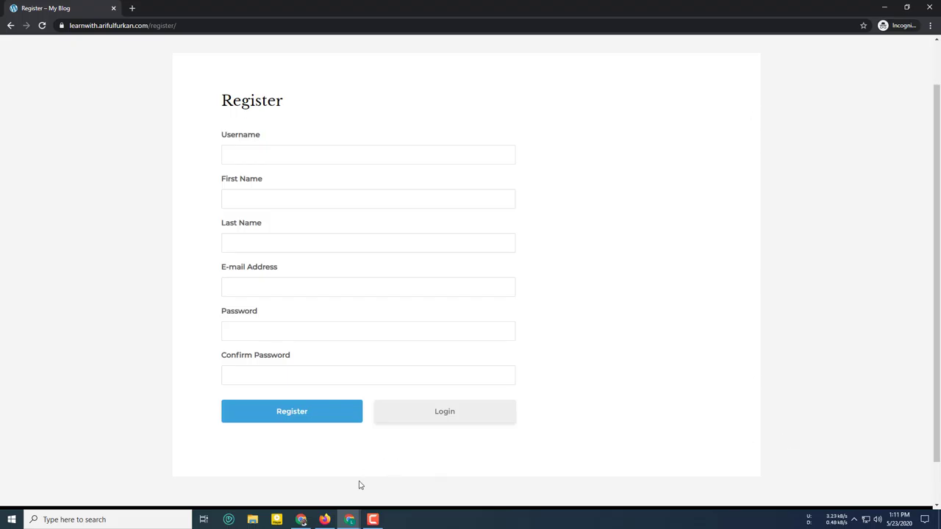
mouse_move(350, 519)
left_click(317, 489)
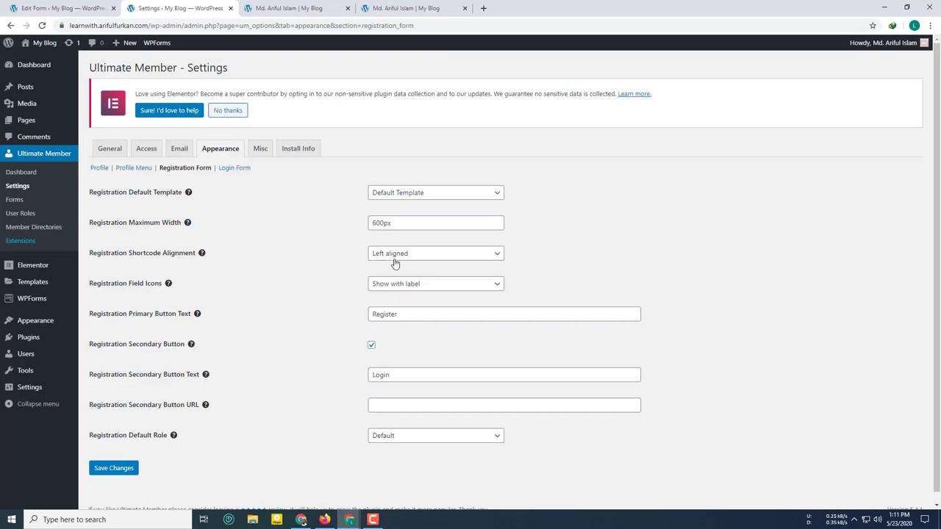
Step: Set the Registration Shortcode Alignment back to Centered and save the settings
left_click(394, 263)
left_click(393, 265)
mouse_move(168, 285)
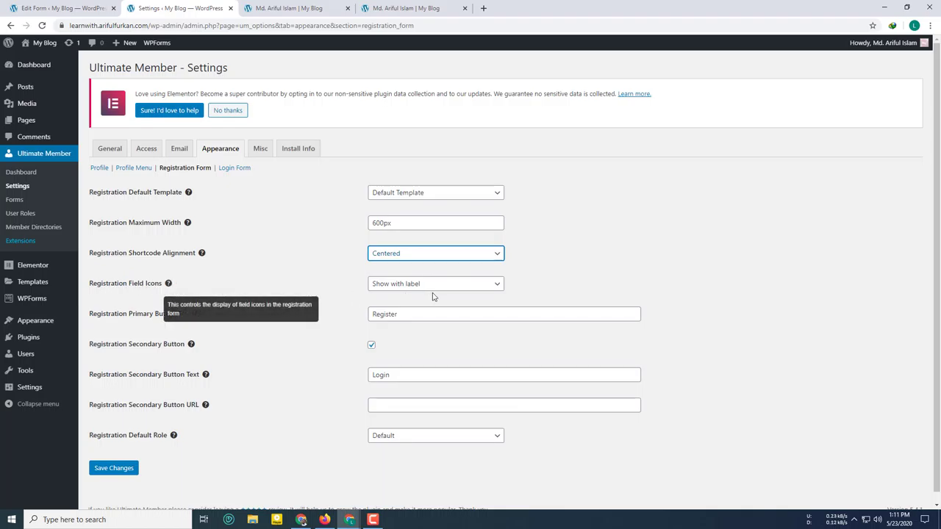
left_click(126, 472)
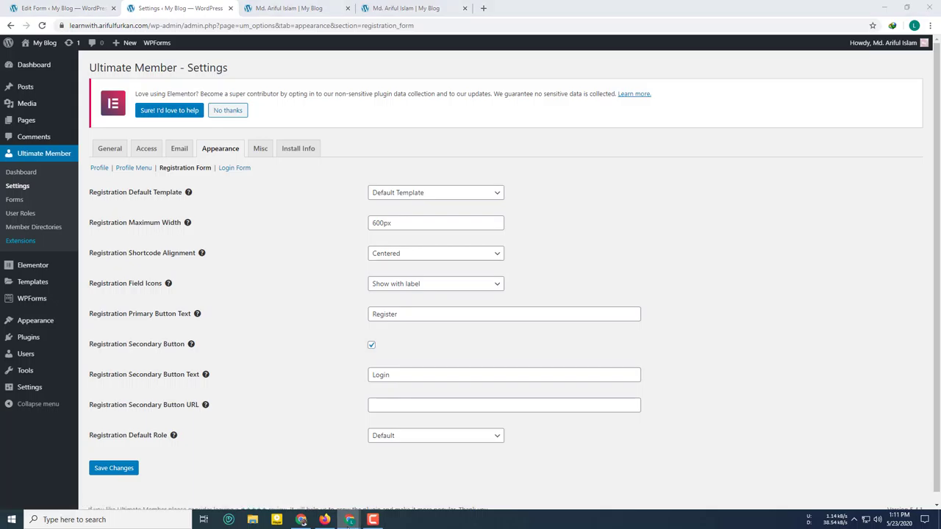
Step: Set Registration Field Icons to Show inside text field and save the settings
mouse_move(349, 519)
left_click(393, 483)
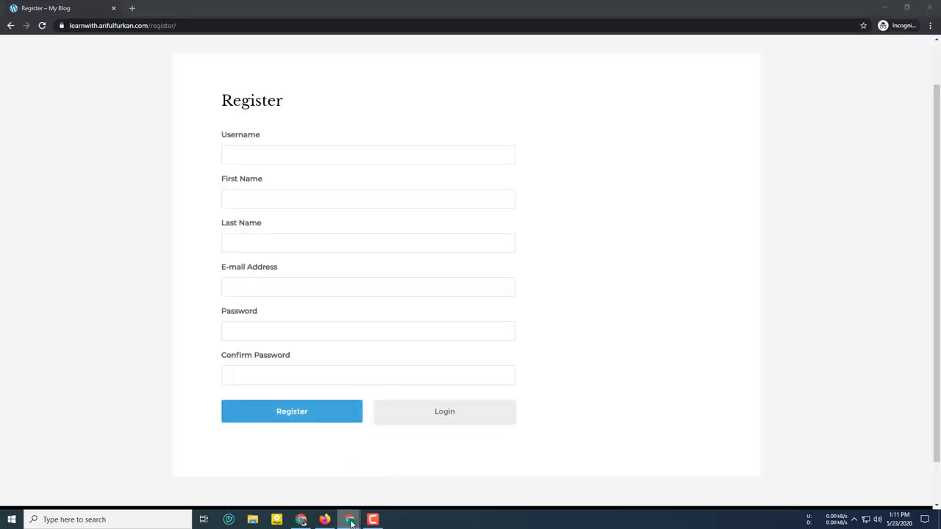
left_click(307, 487)
left_click(413, 285)
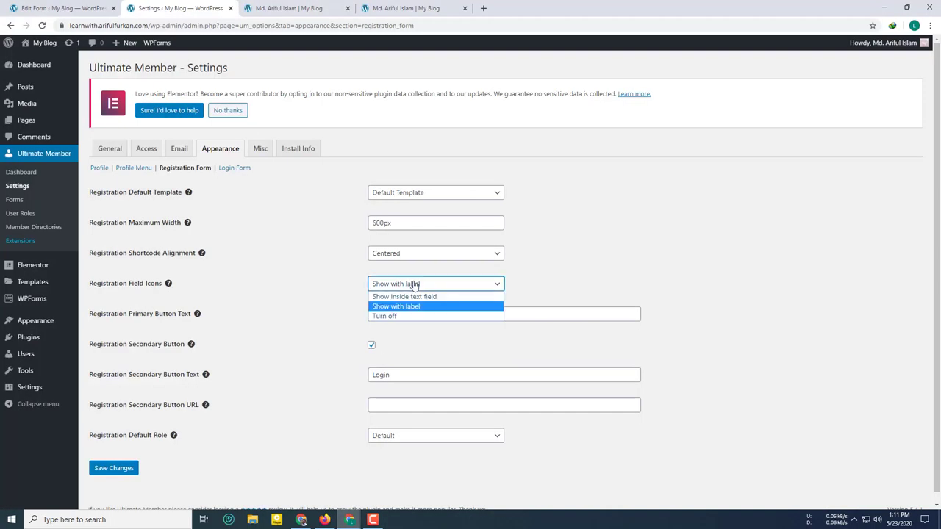
left_click(412, 296)
left_click(126, 468)
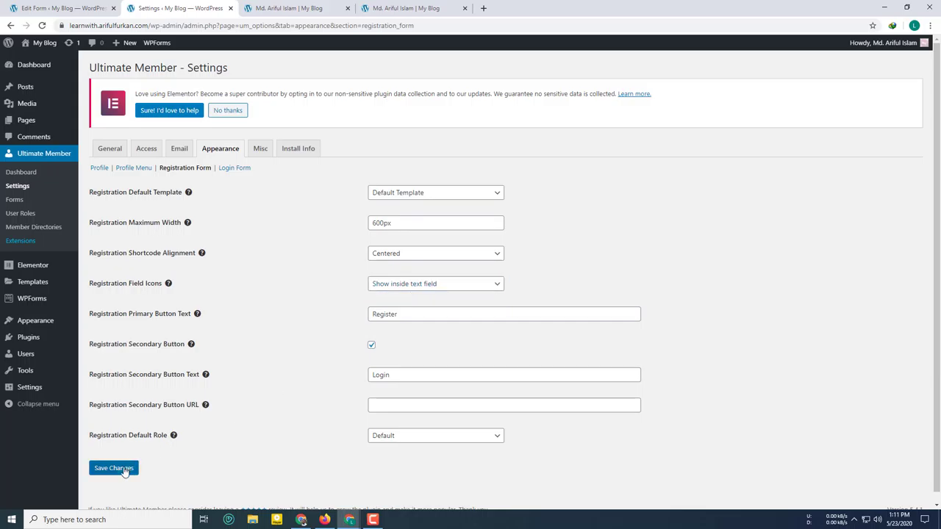
Step: Reload the registration page in the incognito window, check its text fields for icons, and return to the Registration Form settings
mouse_move(356, 517)
left_click(401, 478)
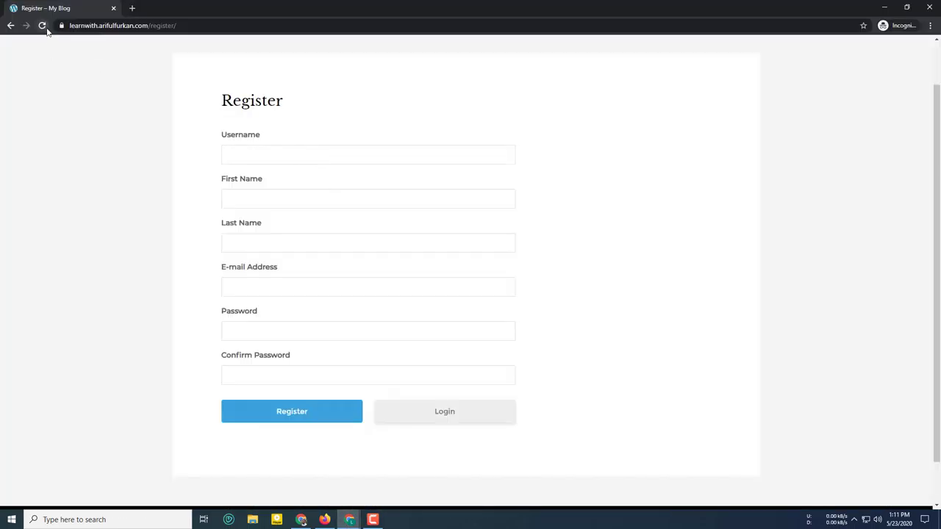
left_click(43, 27)
left_click(329, 158)
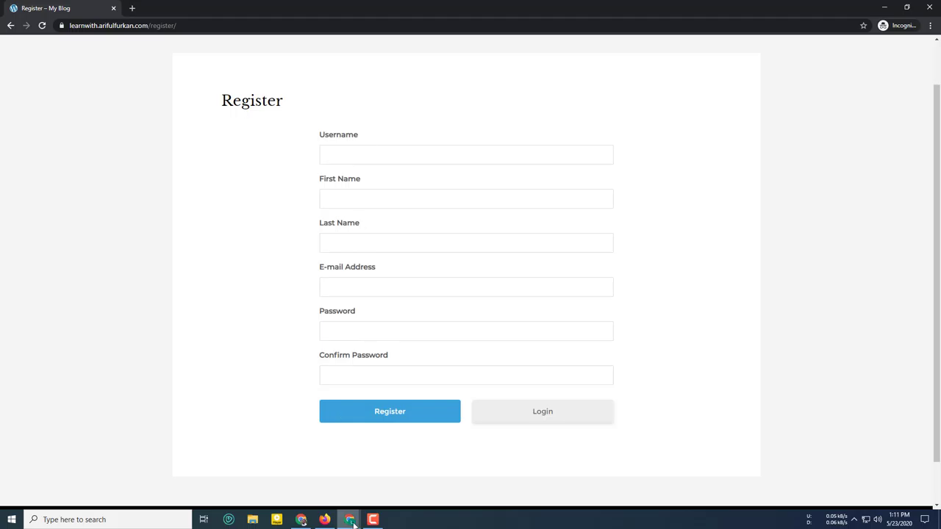
mouse_move(346, 523)
left_click(300, 479)
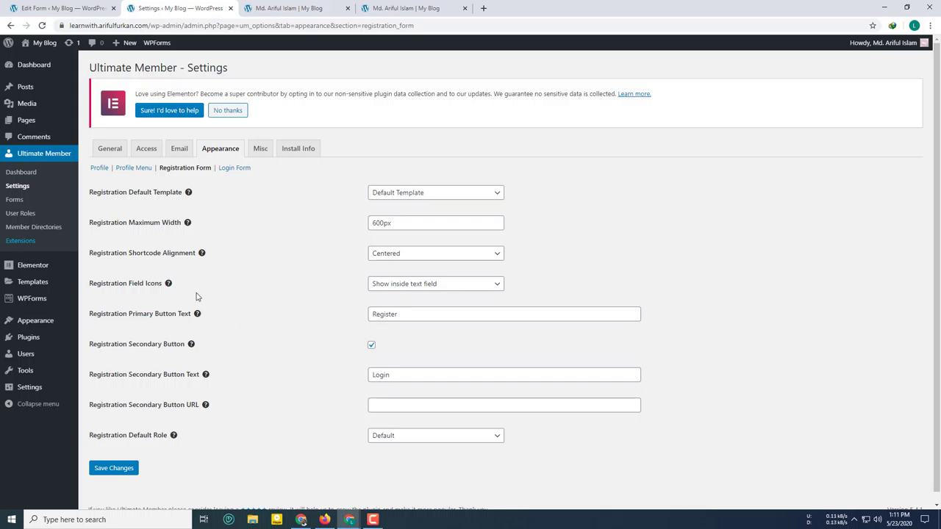
Step: Review the registration form's field icon choices, primary and secondary button texts, and secondary button URL
mouse_move(163, 291)
left_click(497, 285)
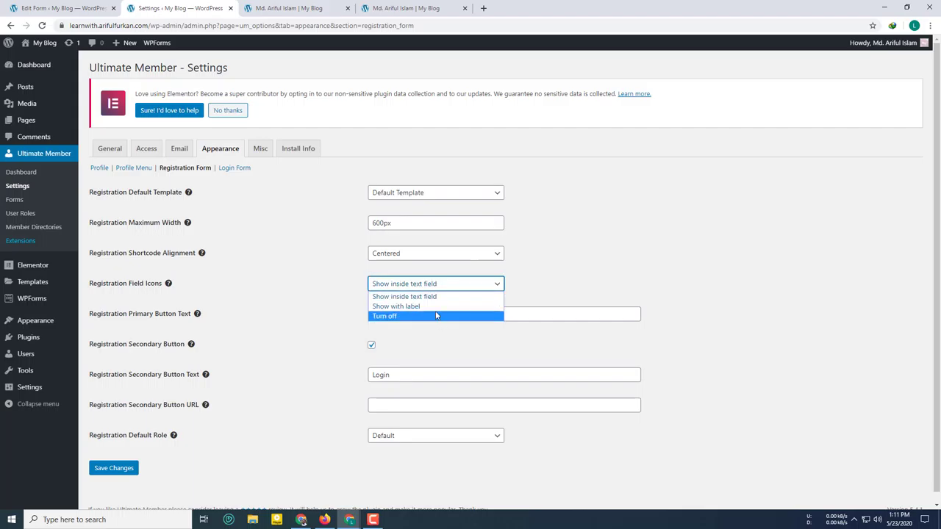
left_click(580, 259)
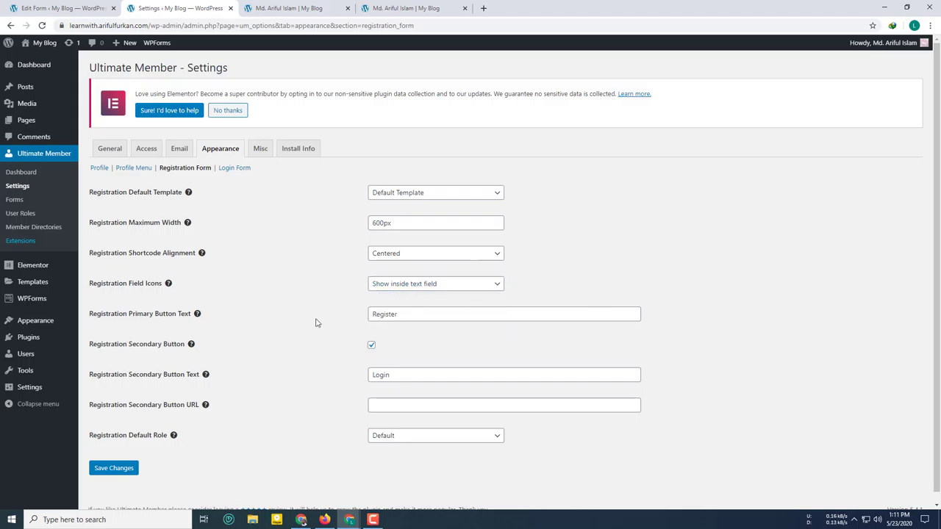
left_click(442, 314)
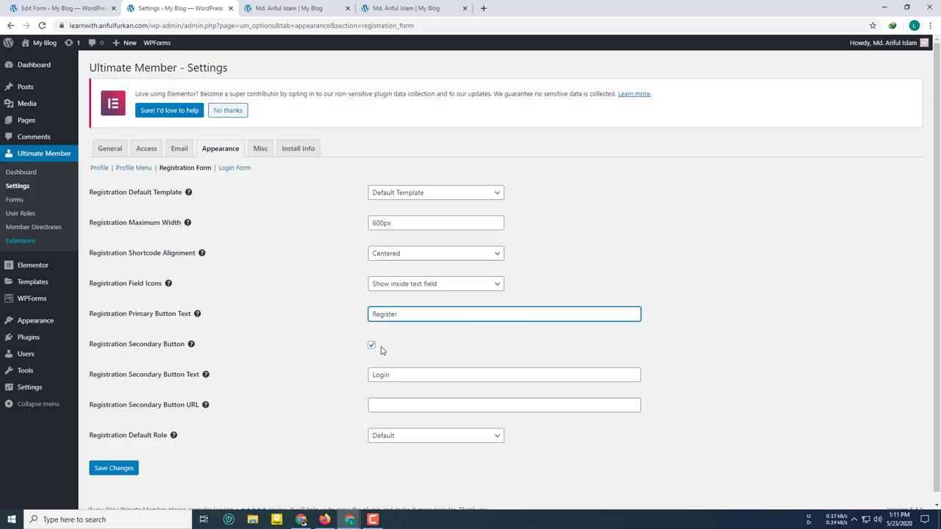
left_click_drag(406, 377, 336, 389)
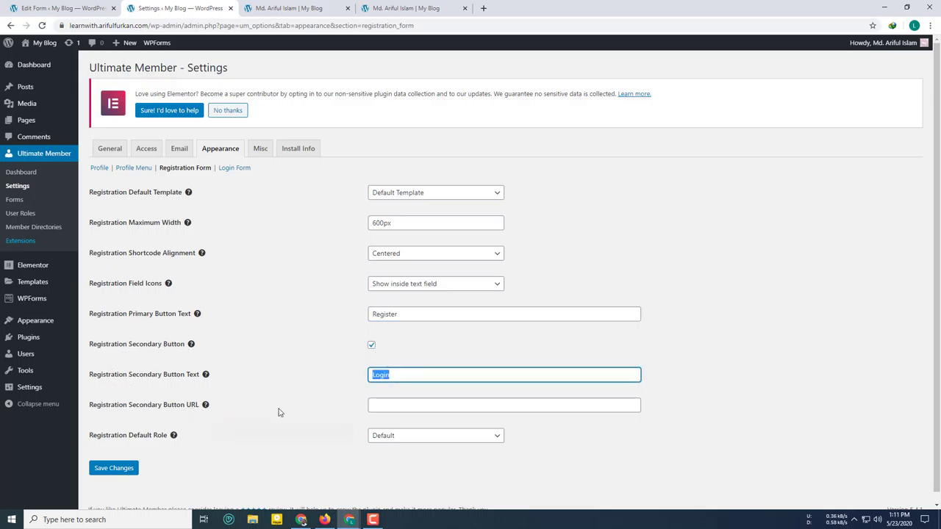
left_click(383, 407)
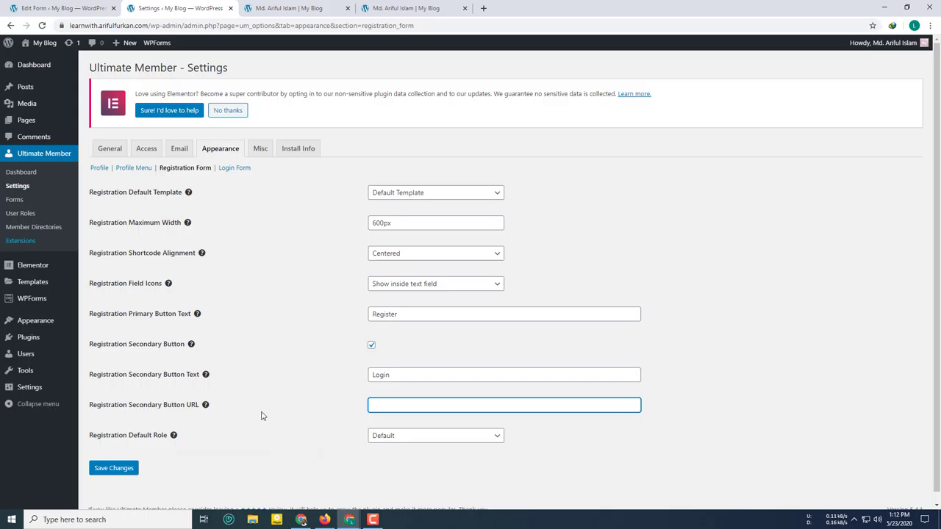
Step: Keep the Registration Default Role on Default and save the registration form settings
left_click(425, 439)
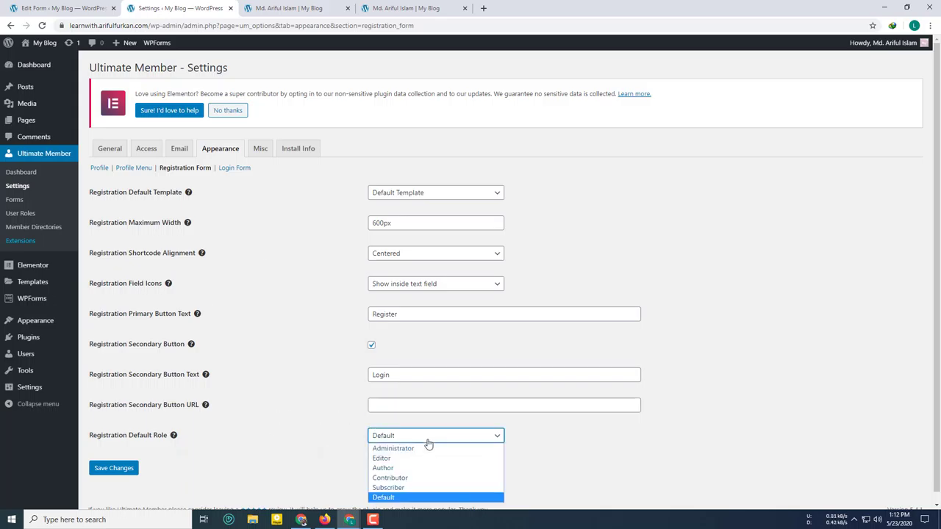
left_click(393, 500)
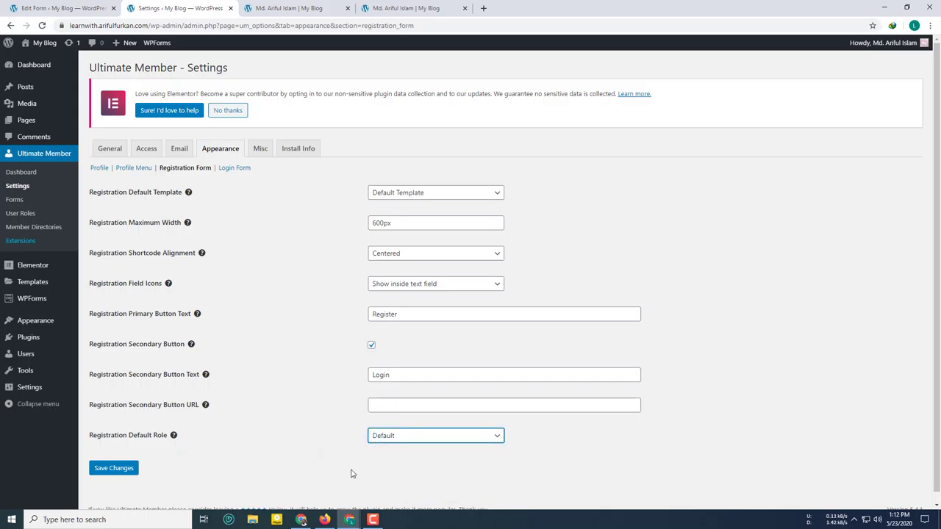
mouse_move(38, 375)
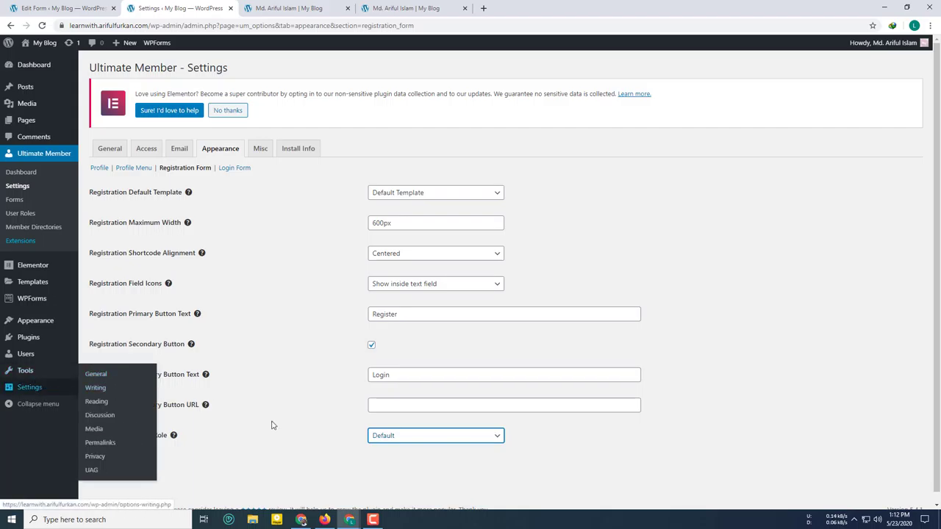
left_click(114, 467)
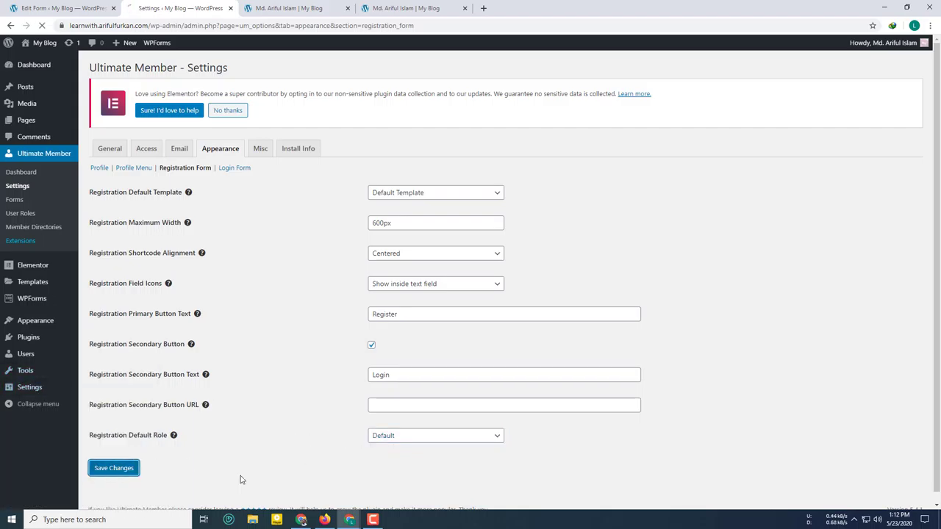
Step: Reload the registration page in the incognito window, follow its Login button to the login page, and return to the settings
mouse_move(349, 519)
left_click(371, 496)
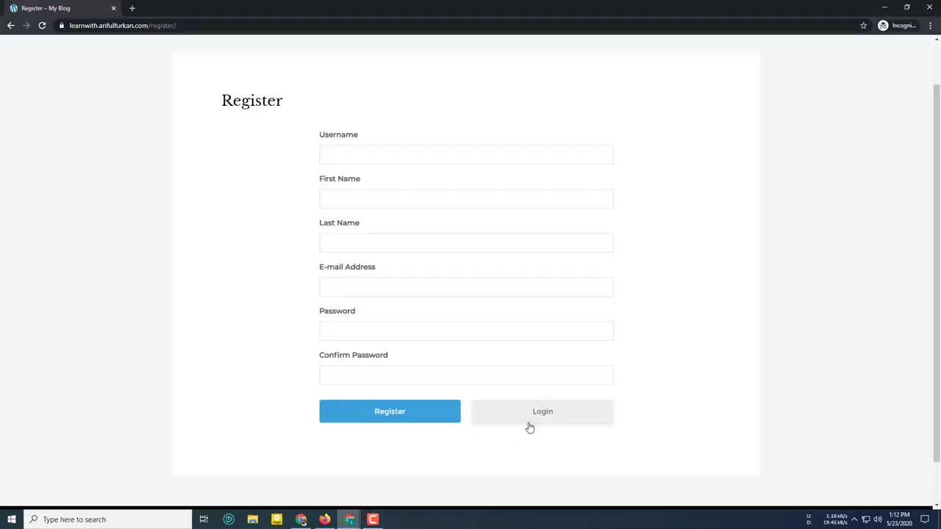
left_click(42, 25)
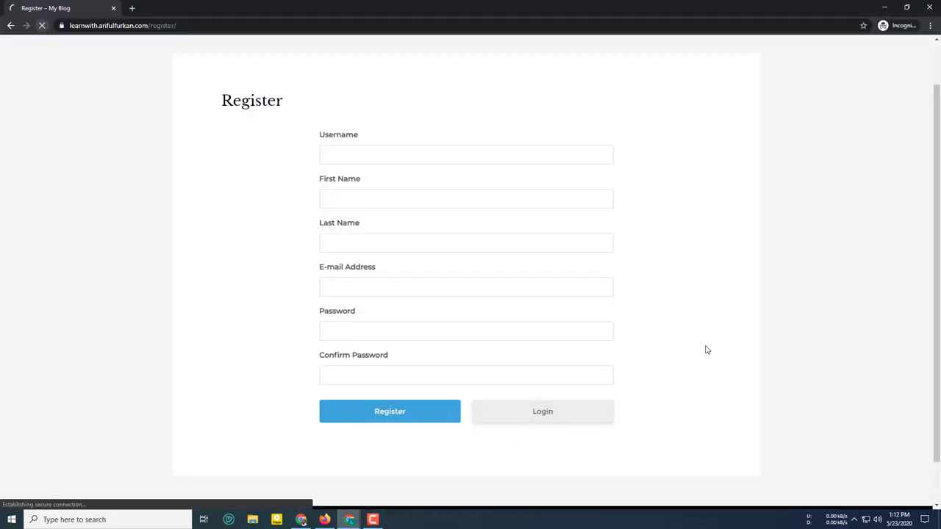
left_click(534, 419)
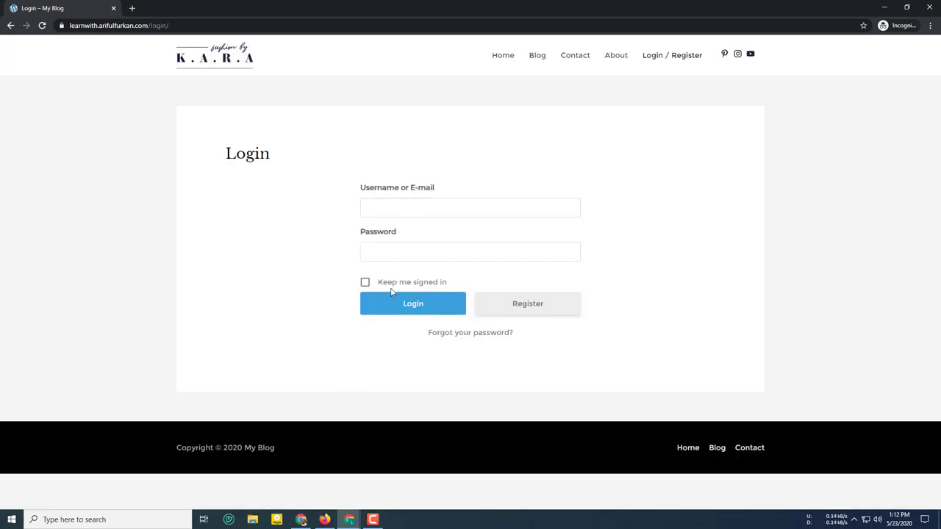
mouse_move(350, 519)
left_click(297, 477)
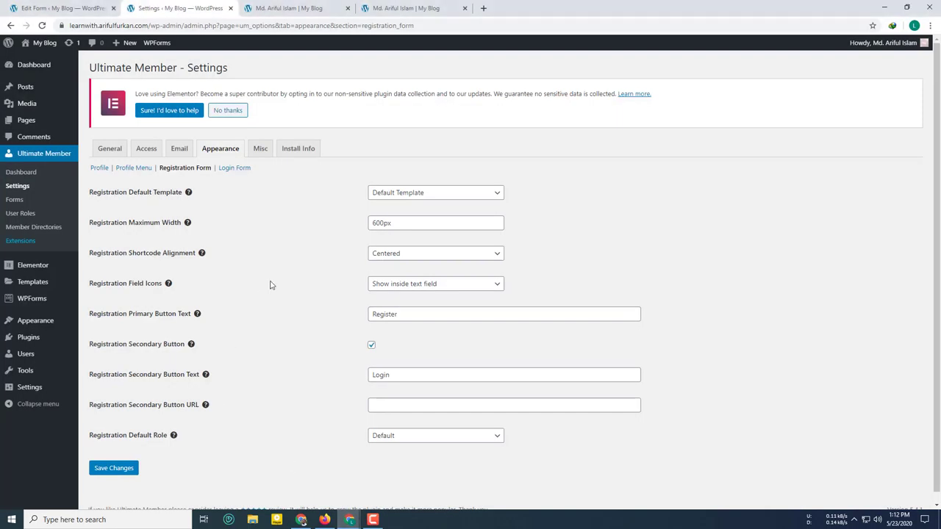
Step: Open the Login Form appearance settings and set Login Field Icons to Show inside text field
left_click(237, 168)
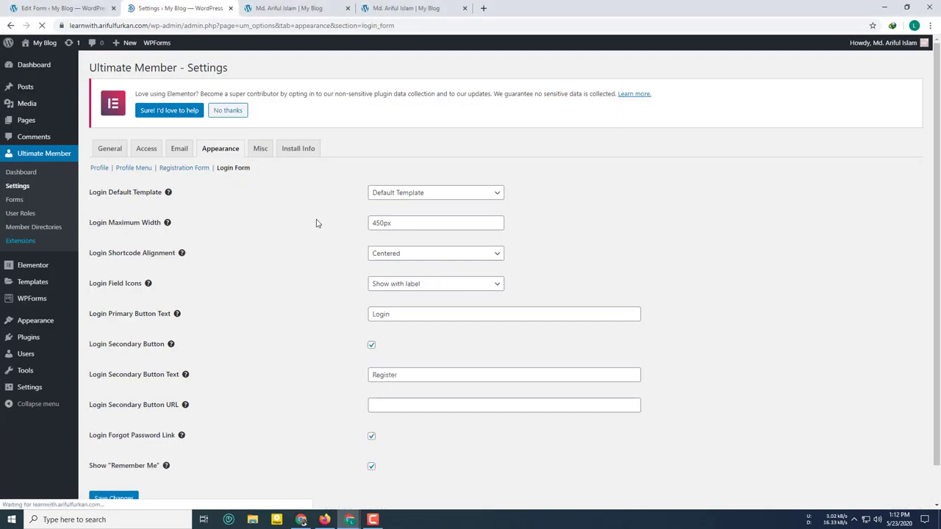
left_click_drag(386, 223, 343, 227)
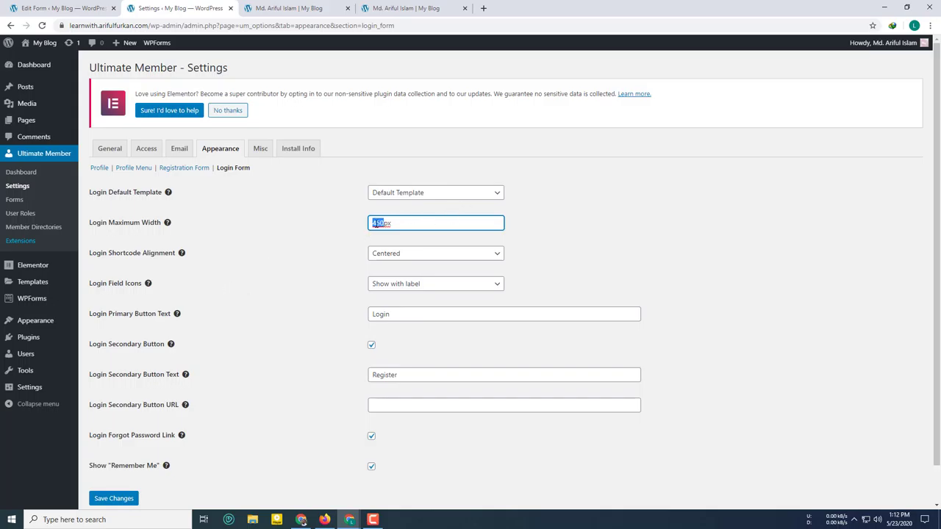
double_click(377, 222)
left_click(475, 283)
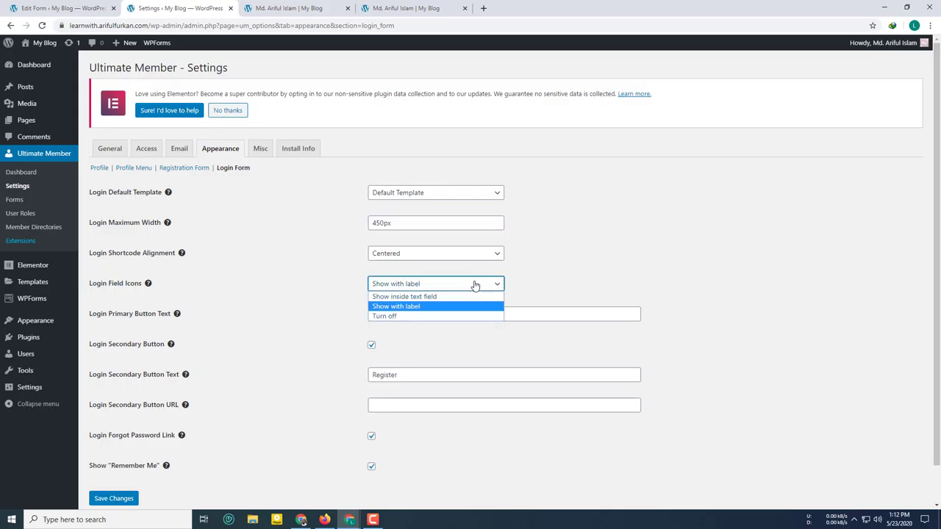
left_click(435, 295)
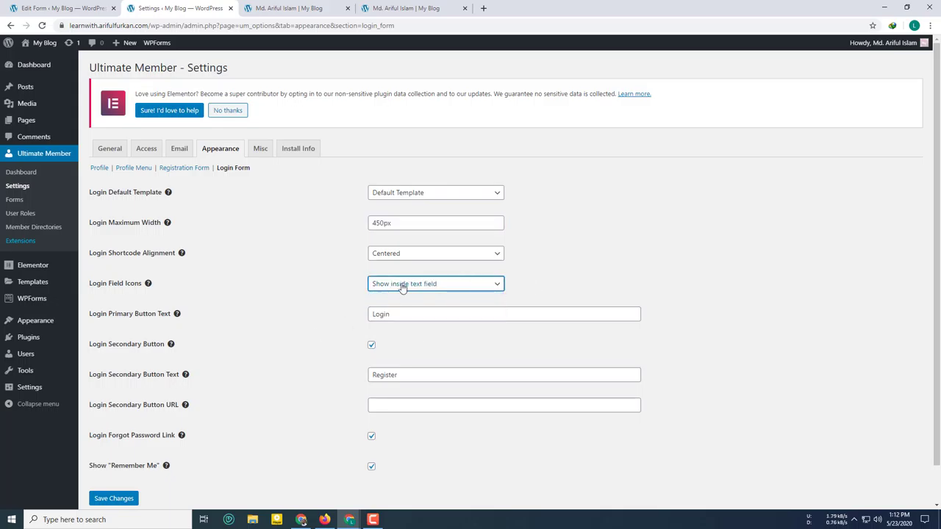
left_click(408, 285)
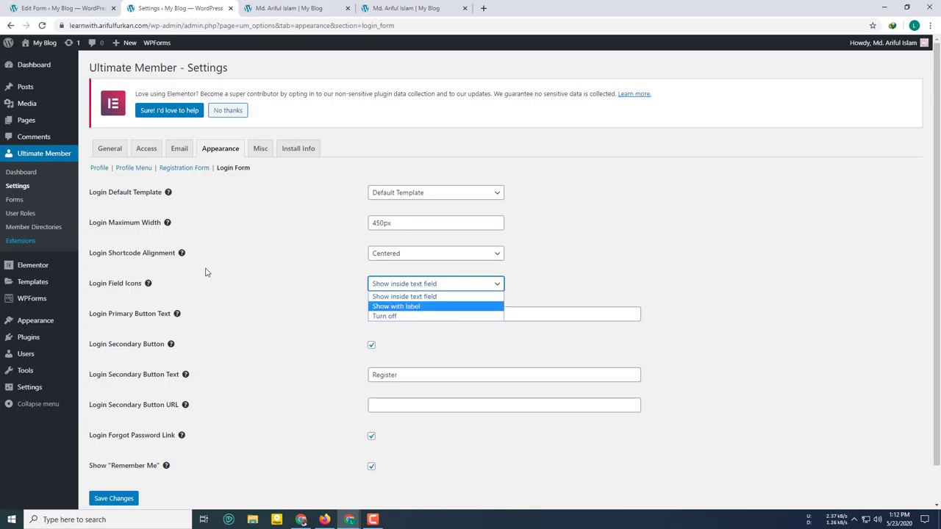
left_click(255, 268)
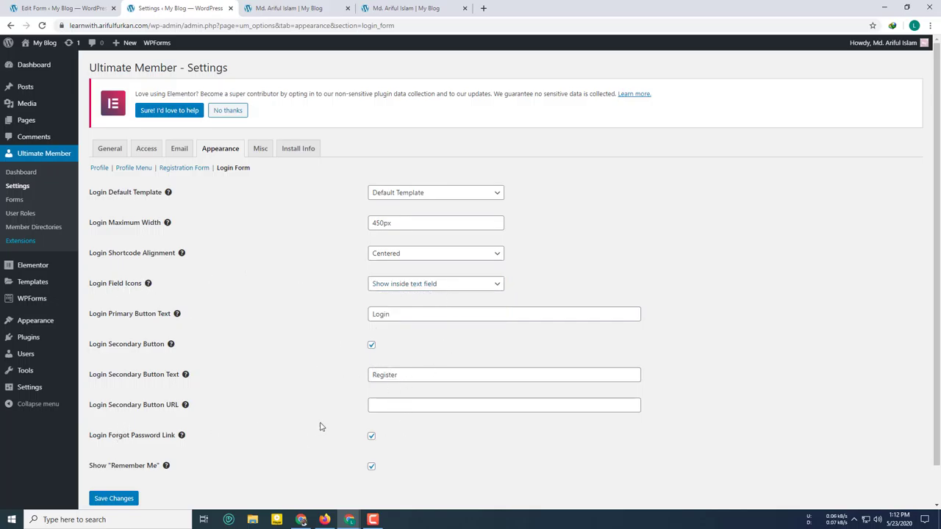
Step: Compare the login form options with the login page in the incognito window and save the login form settings
left_click(415, 405)
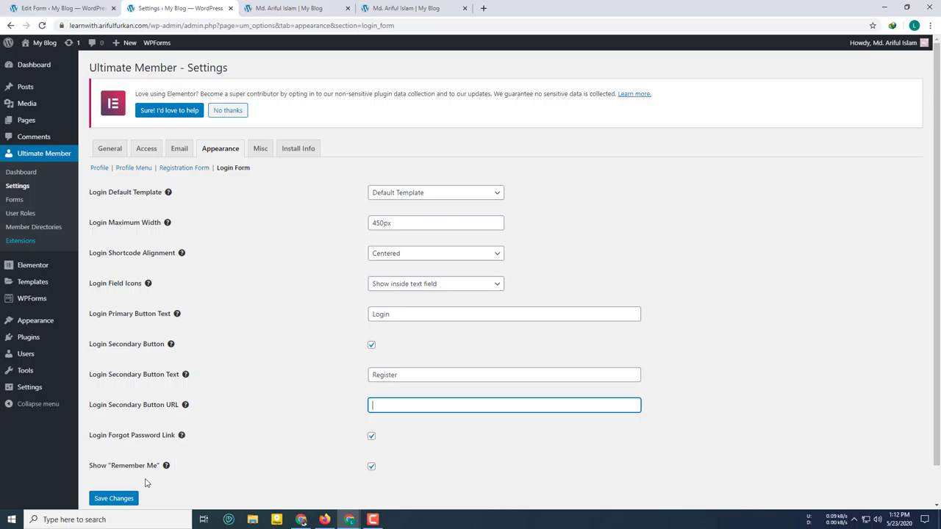
mouse_move(350, 519)
left_click(397, 476)
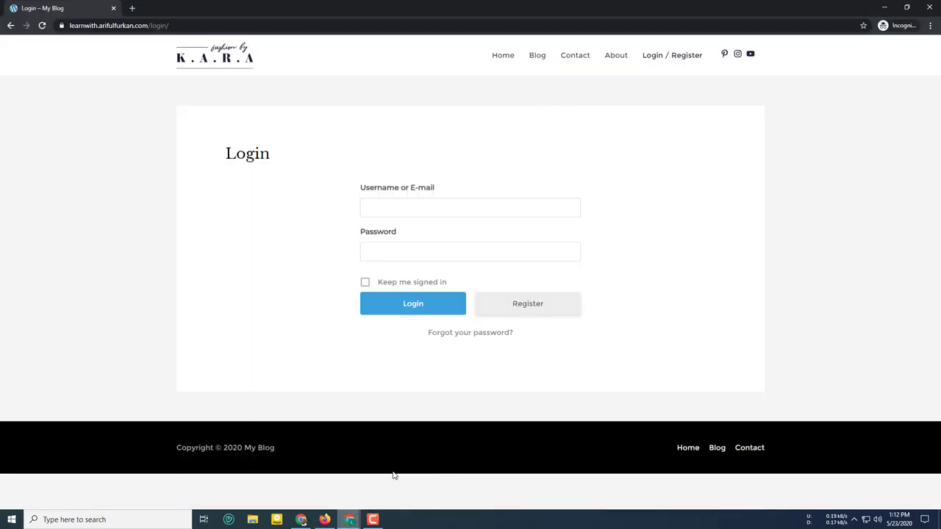
left_click(390, 284)
mouse_move(353, 519)
left_click(294, 481)
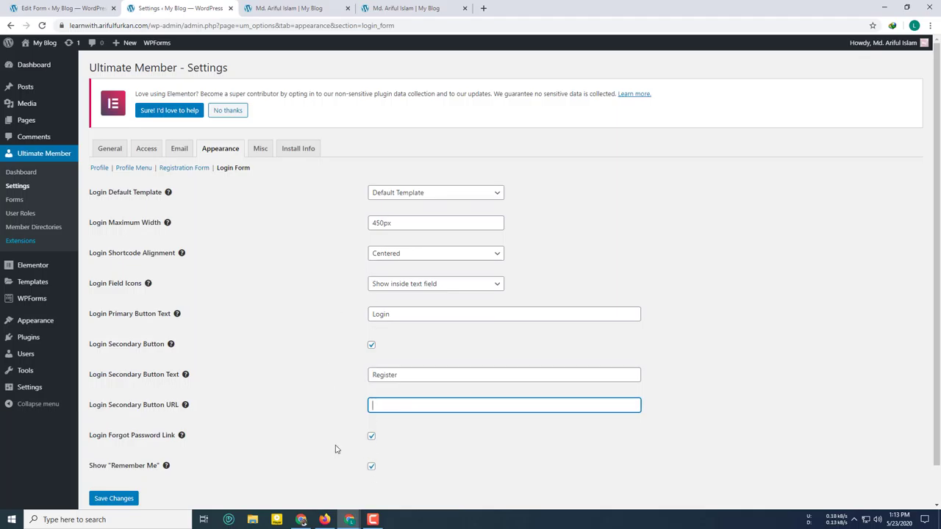
left_click(116, 498)
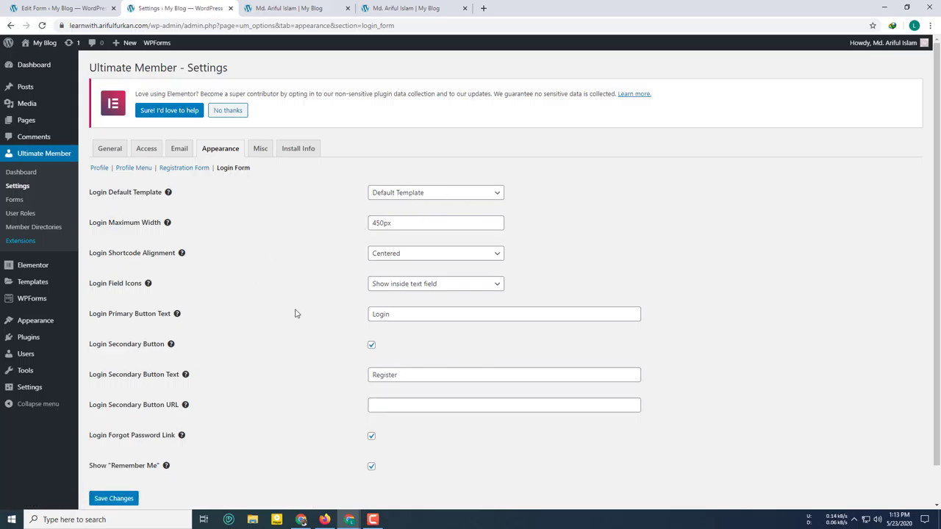
Step: Open the Misc settings and check the registration page's field labels in the incognito window for required-field asterisks
left_click(262, 150)
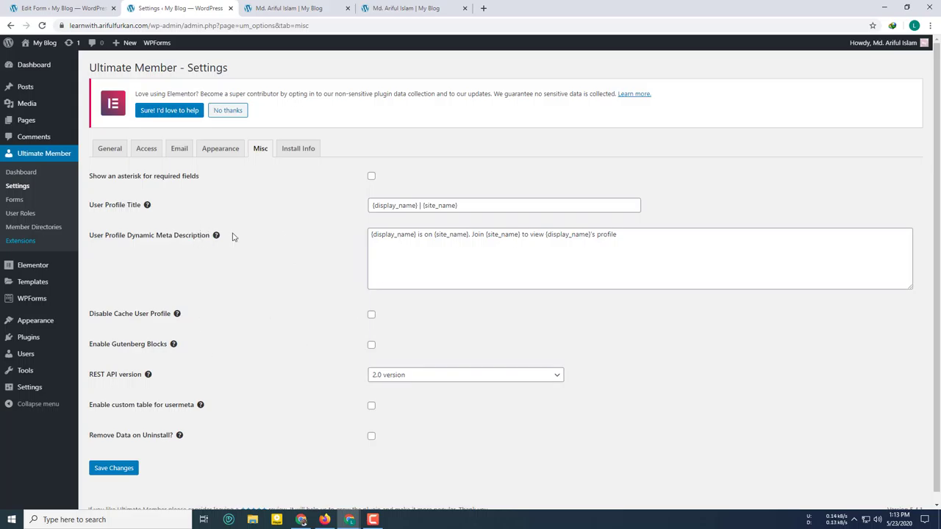
mouse_move(109, 179)
left_mouse_down()
mouse_move(141, 183)
mouse_move(117, 182)
left_mouse_up()
mouse_move(349, 519)
left_click(379, 480)
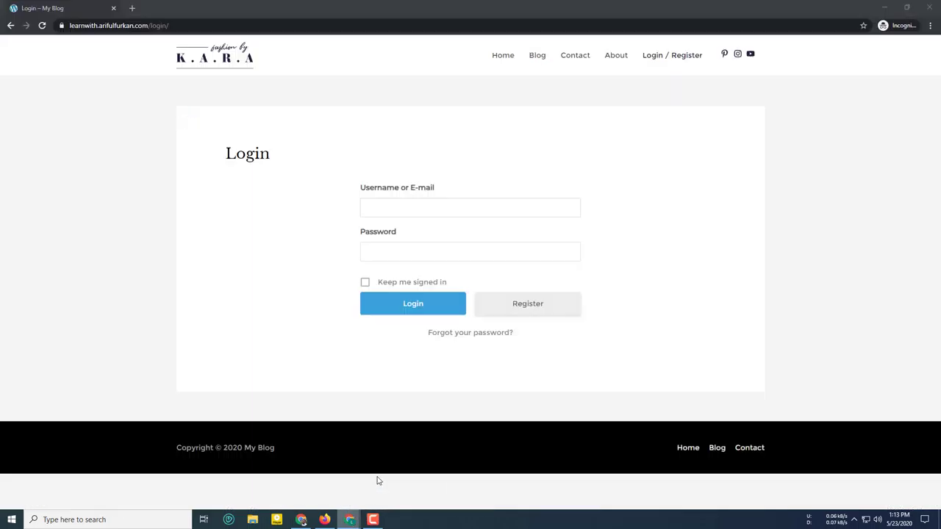
left_click(362, 307)
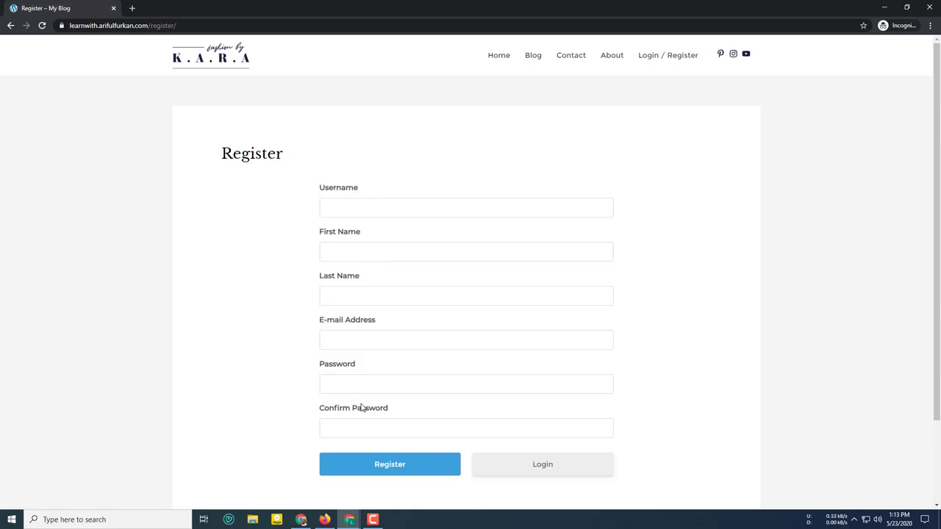
mouse_move(350, 520)
left_click(296, 473)
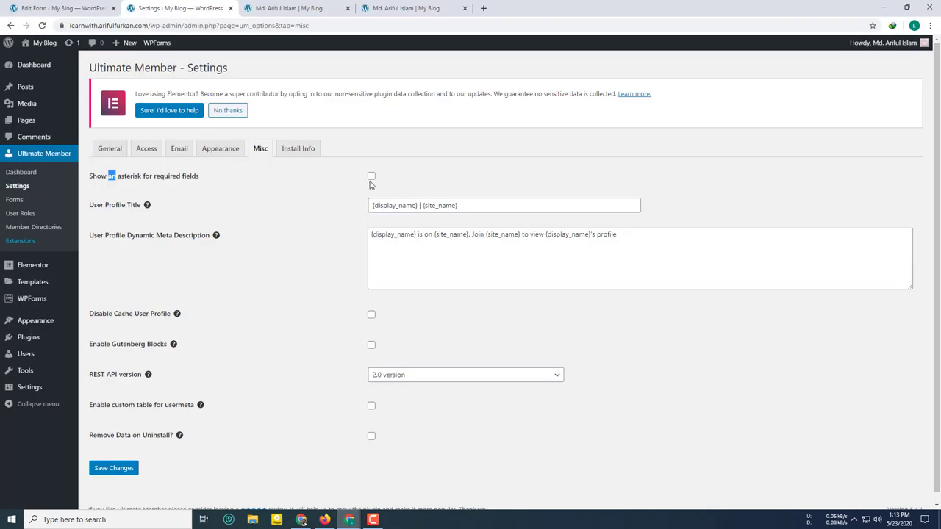
Step: Enable and save the asterisk for required fields, and check it on the reloaded registration page in the incognito window
left_click(372, 178)
left_click(135, 469)
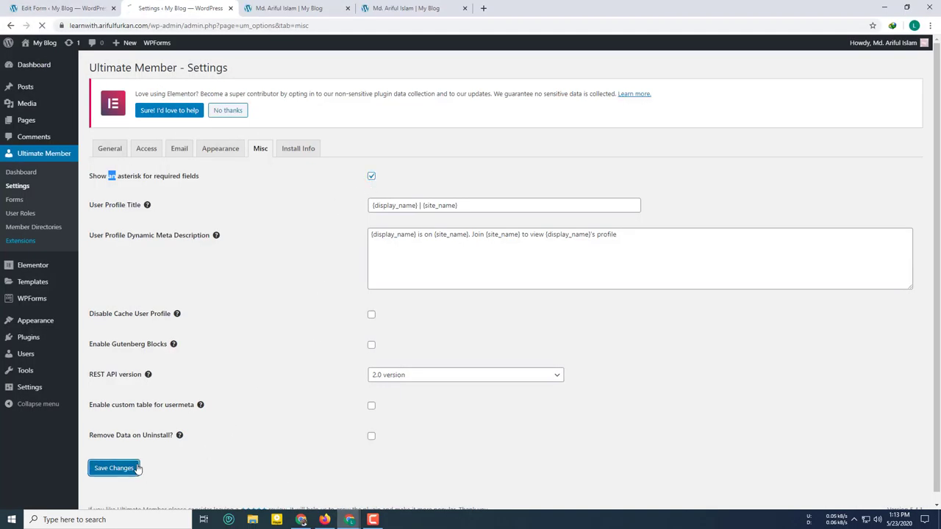
mouse_move(350, 519)
left_click(390, 487)
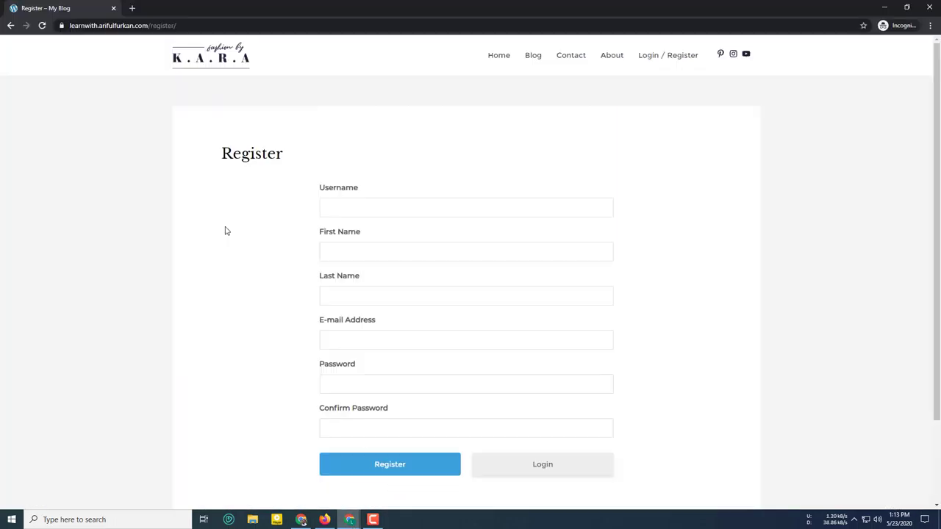
left_click(41, 25)
mouse_move(352, 520)
left_click(269, 479)
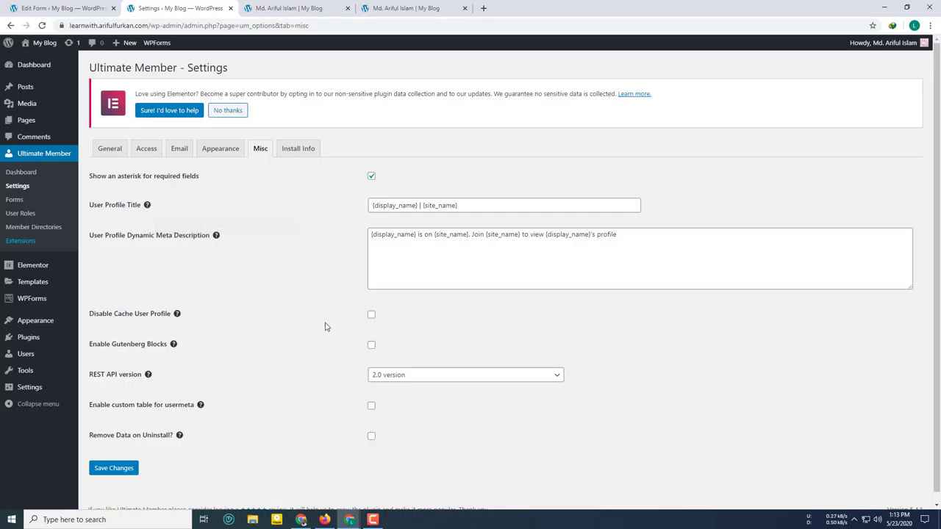
Step: Check the profile page's browser title, set User Profile Title to "{display_name} - {site_name}", and save
left_click(305, 6)
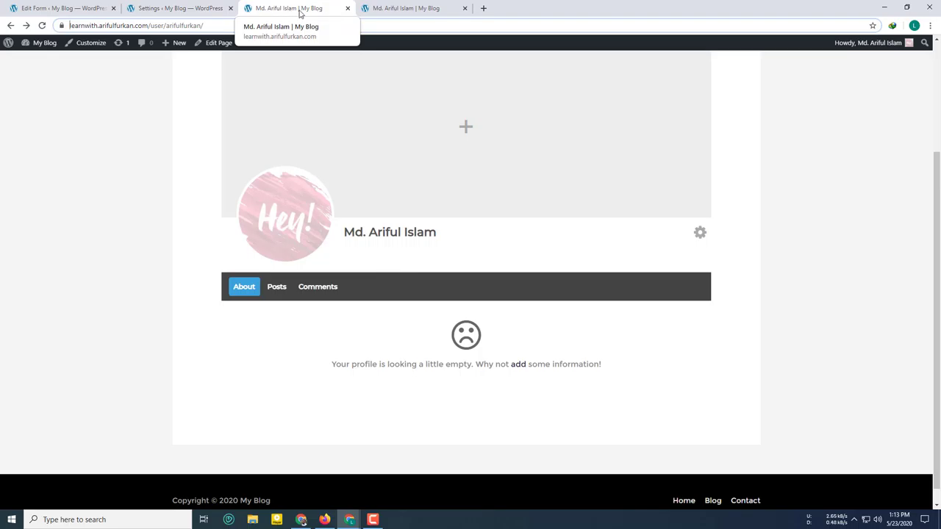
left_click(206, 8)
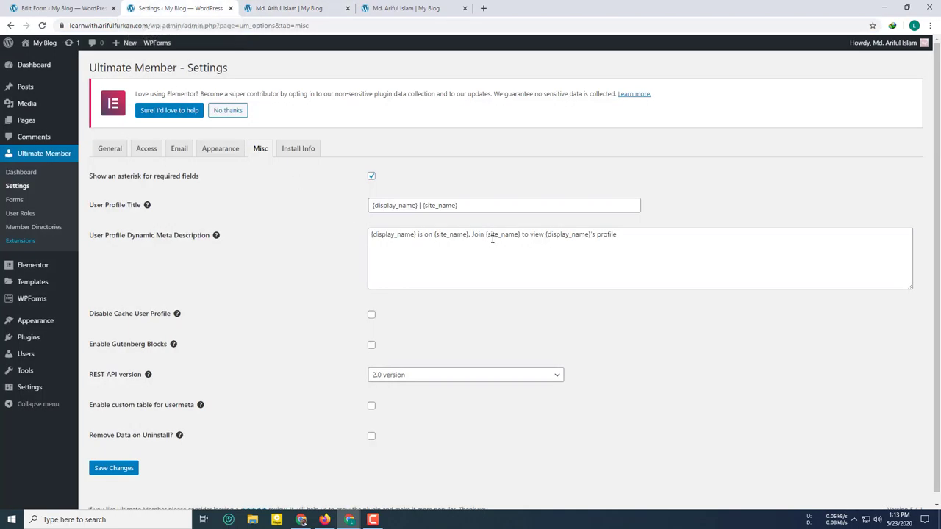
left_click(452, 206)
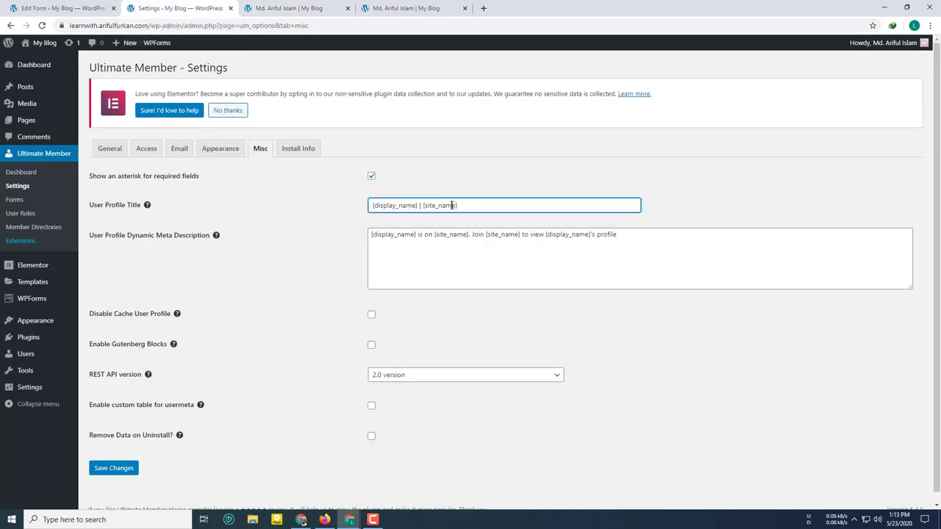
double_click(399, 205)
left_click(399, 205)
left_click(419, 205)
type("|")
left_click(115, 471)
Step: Set the Site Title to "Abc It Park" in the WordPress General Settings and save the change
mouse_move(59, 349)
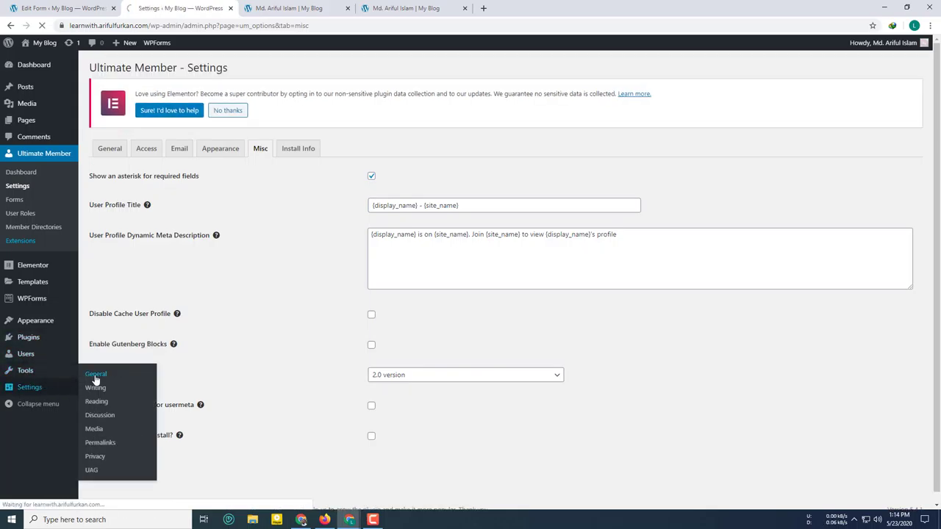
left_click(96, 376)
left_click(247, 151)
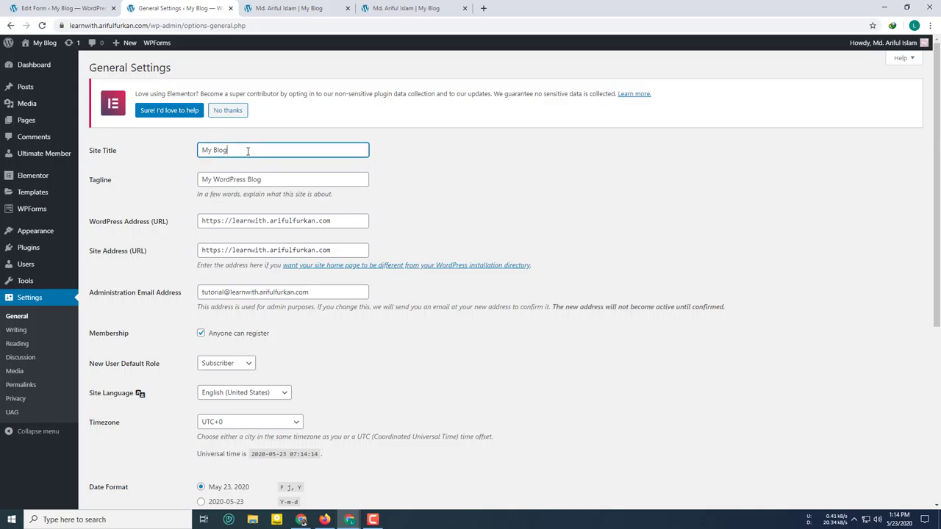
key("ctrl+a")
type("Abc It P")
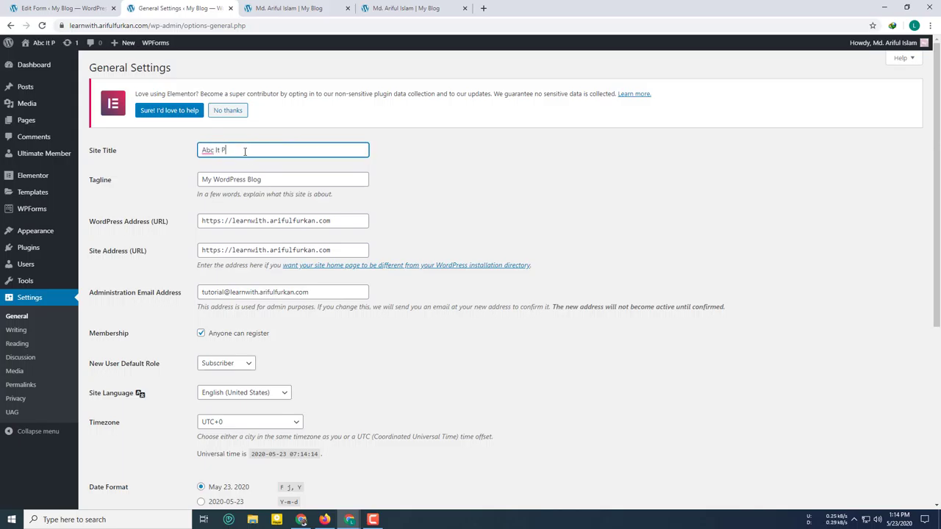
type("ark")
scroll(238, 262, "down", 4)
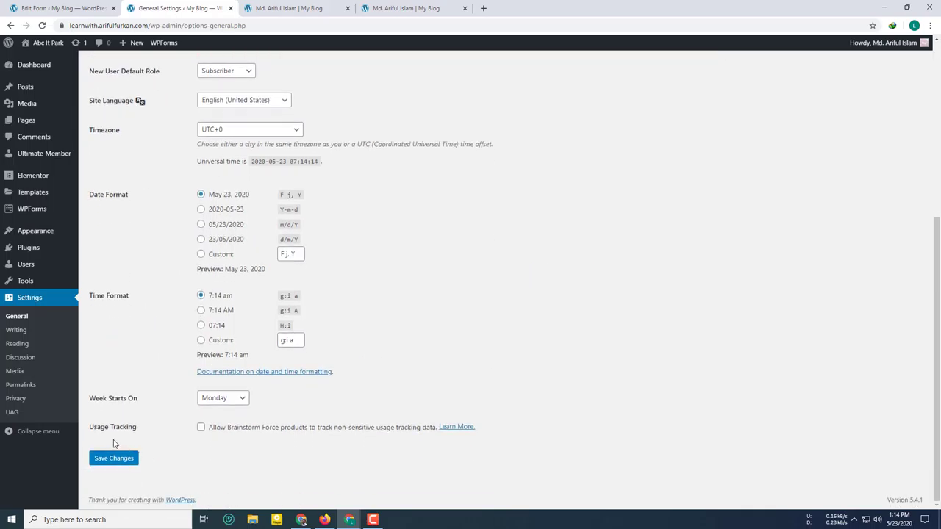
left_click(110, 458)
Step: Reload the user profile page to check its browser title, and return to the General Settings page
key("ctrl+Tab")
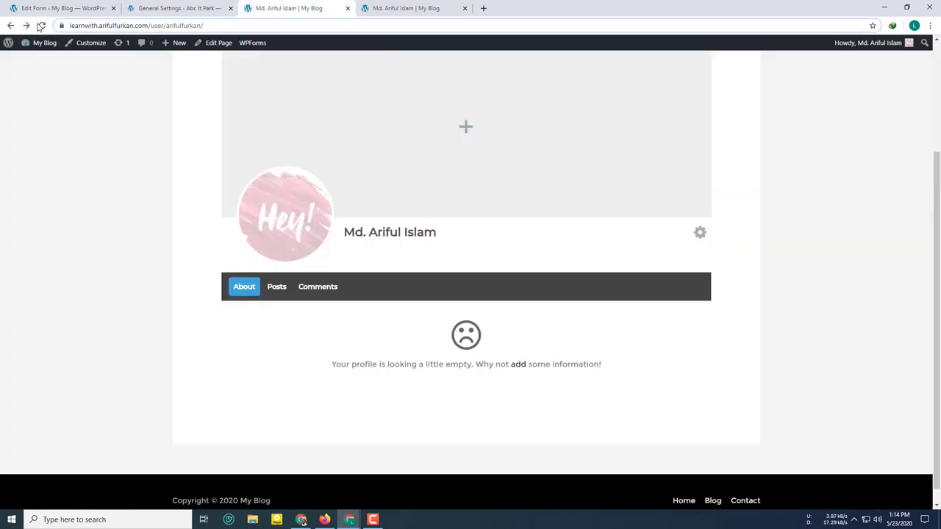
left_click(42, 25)
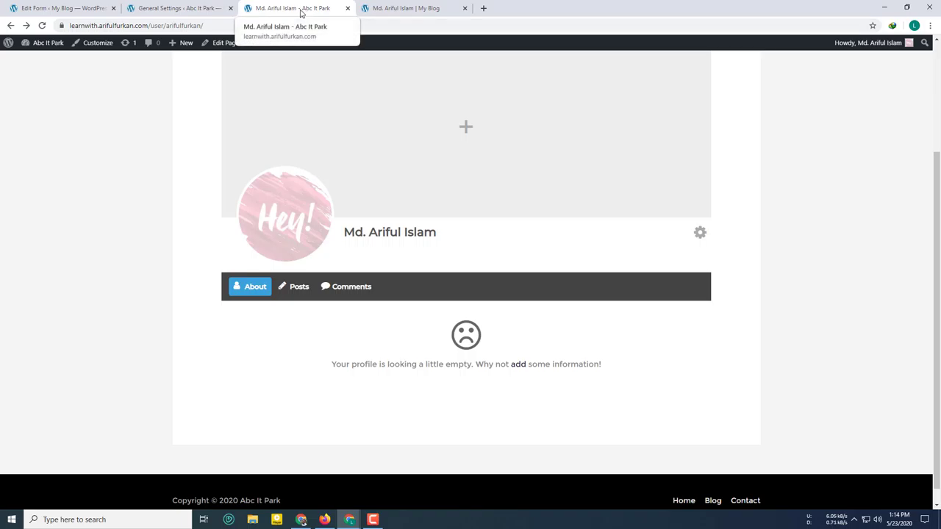
left_click(157, 5)
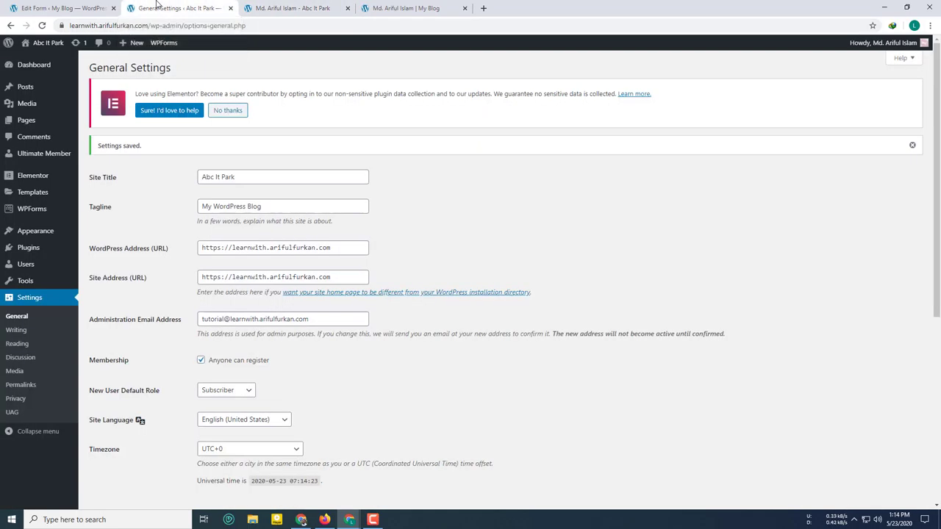
left_click(77, 7)
left_click(166, 6)
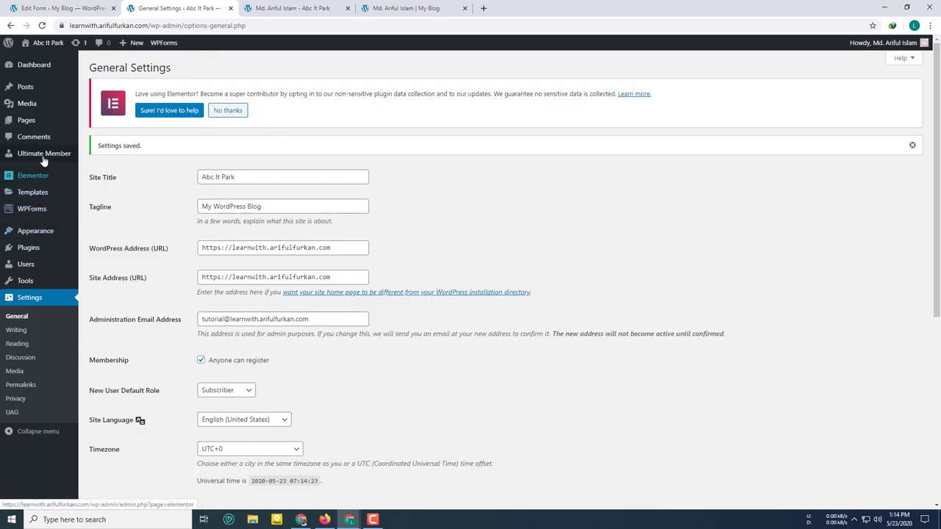
Step: Reopen the Ultimate Member Misc settings and examine the site name placeholder in User Profile Title
mouse_move(44, 161)
left_click(79, 170)
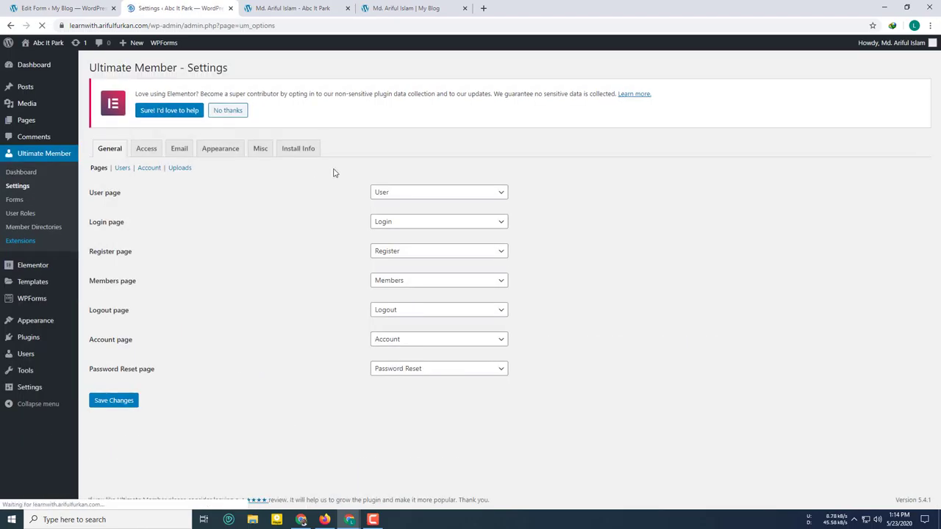
left_click(266, 153)
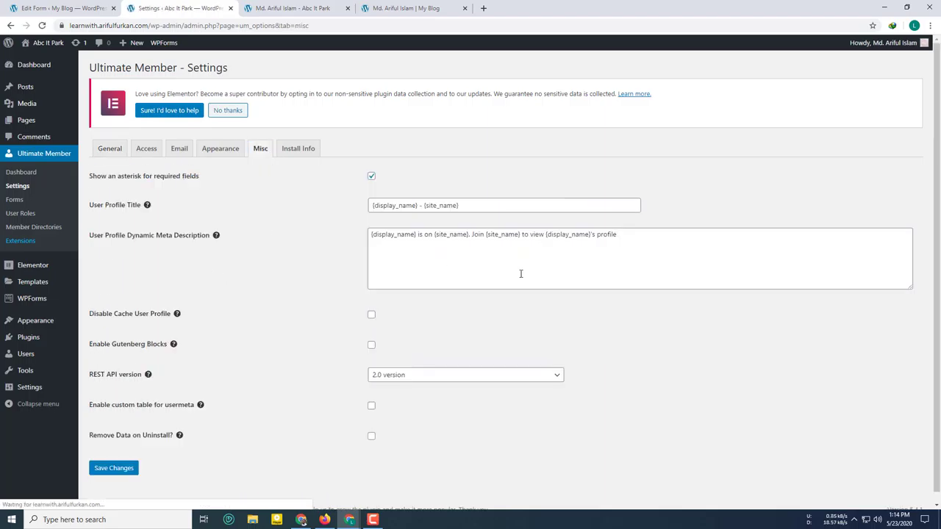
mouse_move(425, 206)
left_mouse_down()
mouse_move(464, 205)
mouse_move(425, 211)
left_mouse_up()
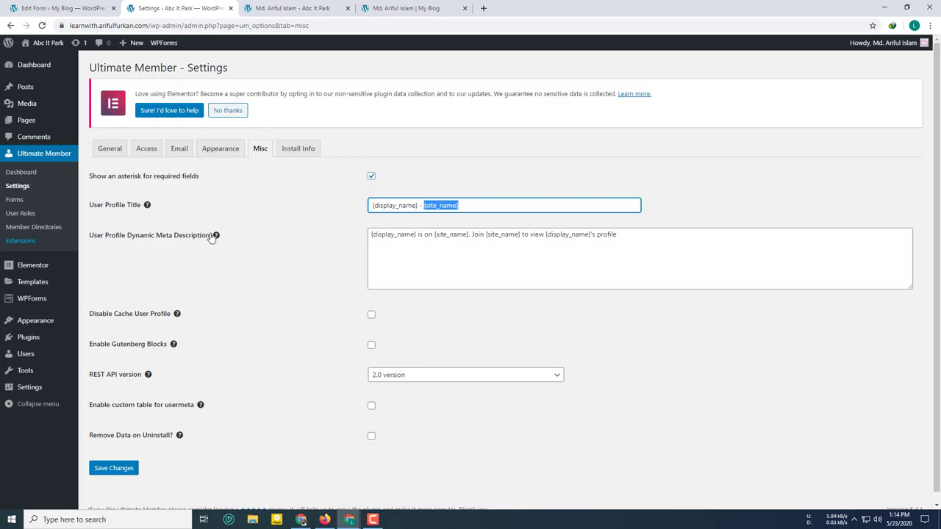
Step: Review the User Profile Dynamic Meta Description text and its help note, compare it with the profile page, and view the remaining Misc options
left_click(382, 234)
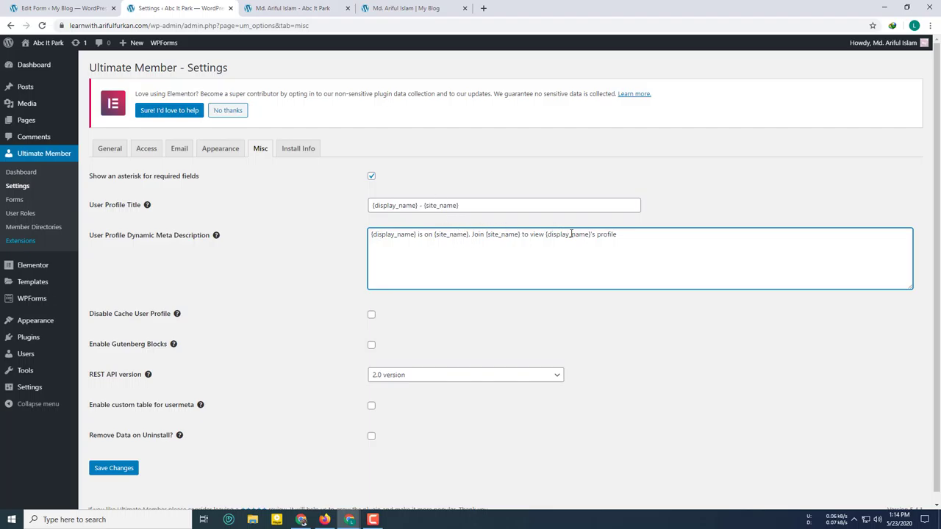
key("ctrl+a")
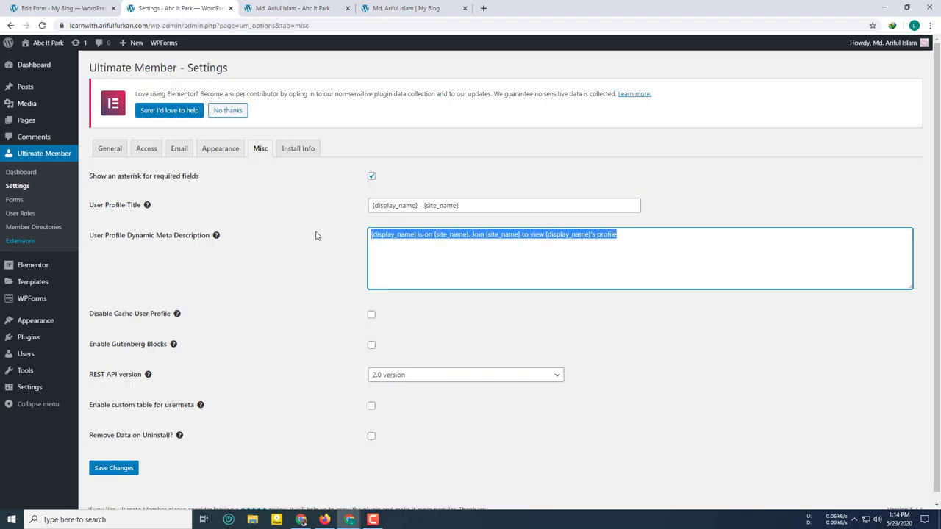
mouse_move(216, 239)
left_click(525, 233)
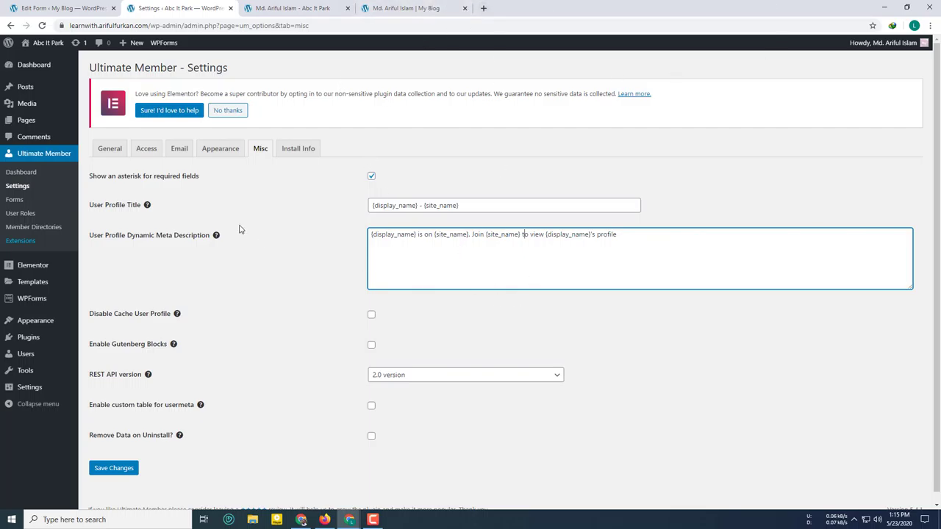
left_click(292, 8)
left_click(213, 8)
scroll(273, 303, "down", 2)
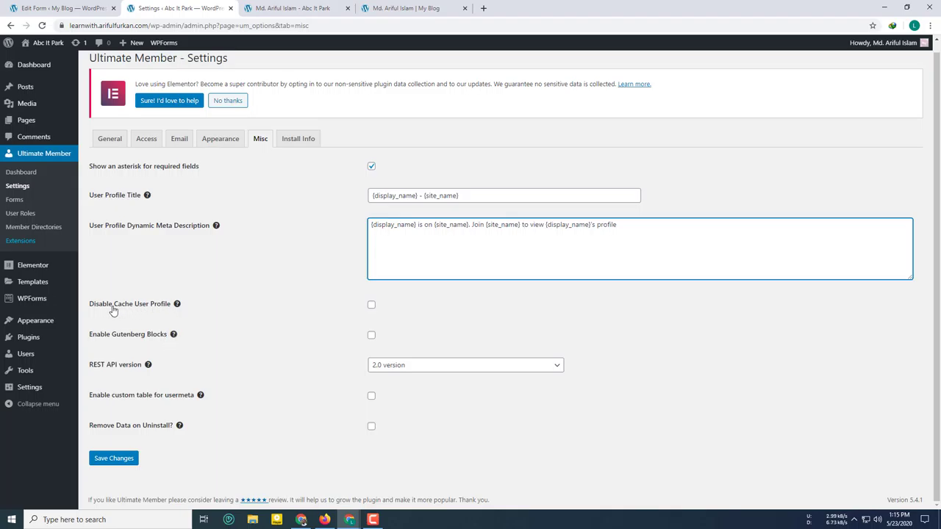
Step: Turn on the Disable Cache User Profile option in the Misc settings and save the changes
mouse_move(177, 306)
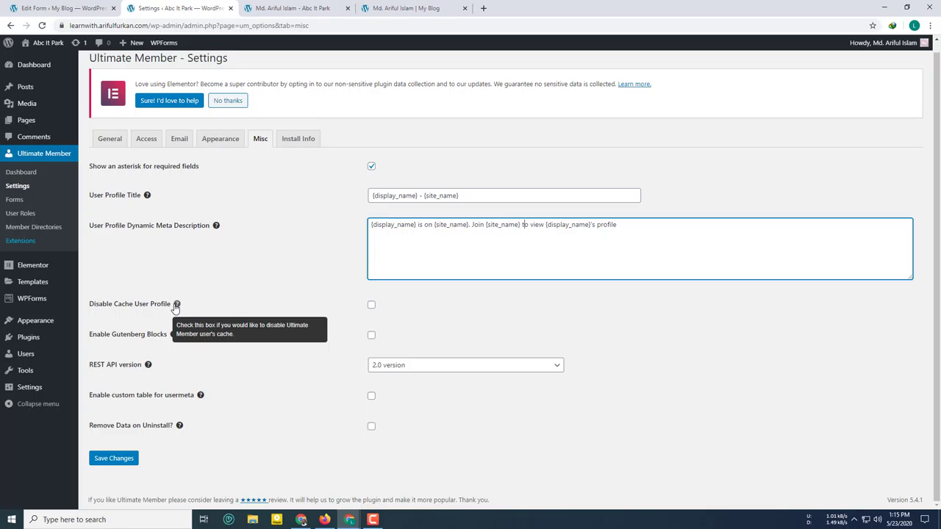
left_click(372, 306)
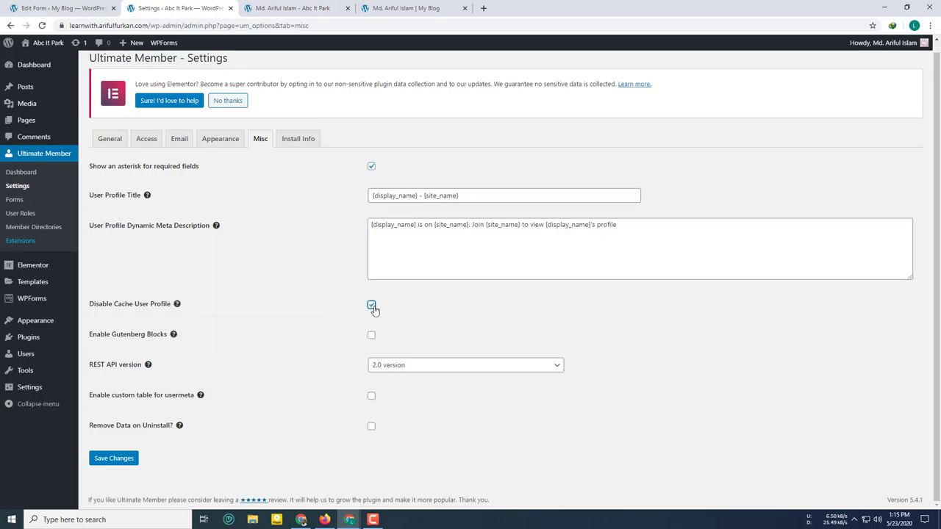
left_click(110, 457)
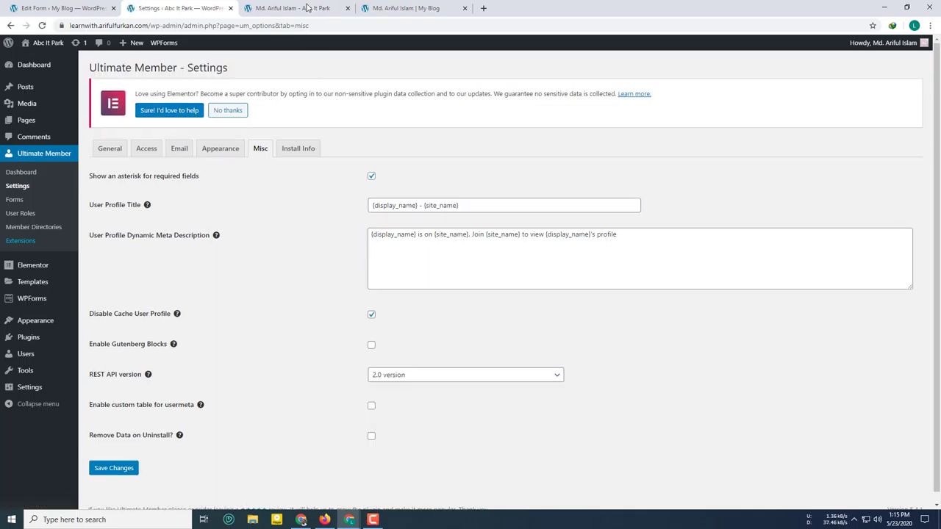
Step: Reload the user profile page and check how its Comments and About sections load
left_click(307, 7)
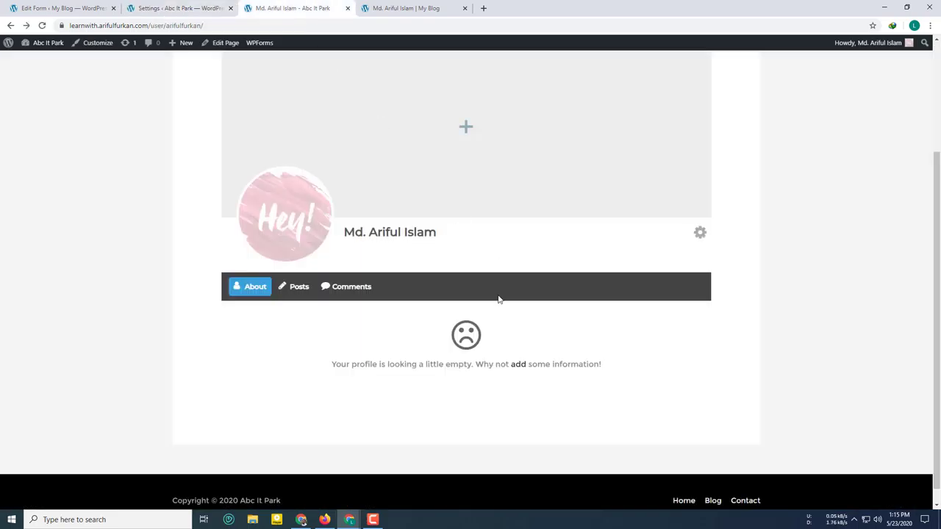
left_click(42, 24)
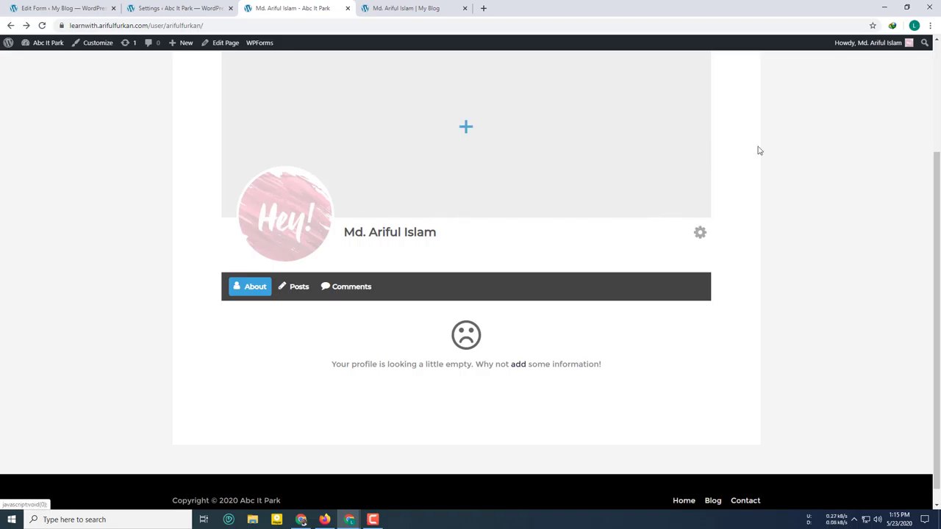
left_click(344, 291)
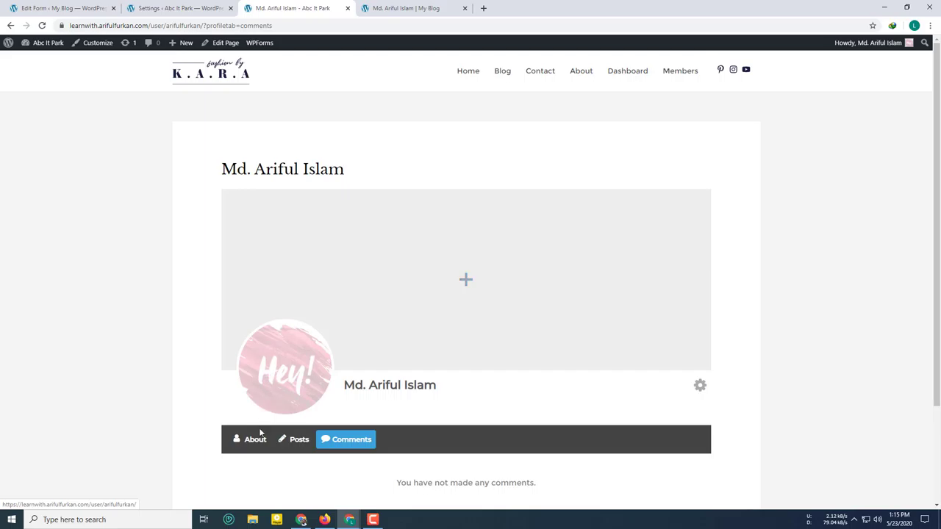
left_click(253, 441)
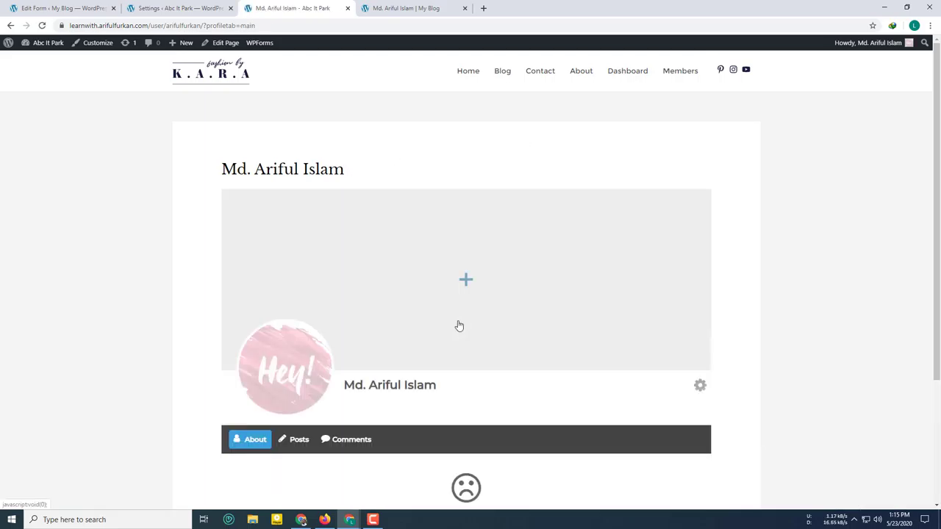
scroll(458, 326, "down", 3)
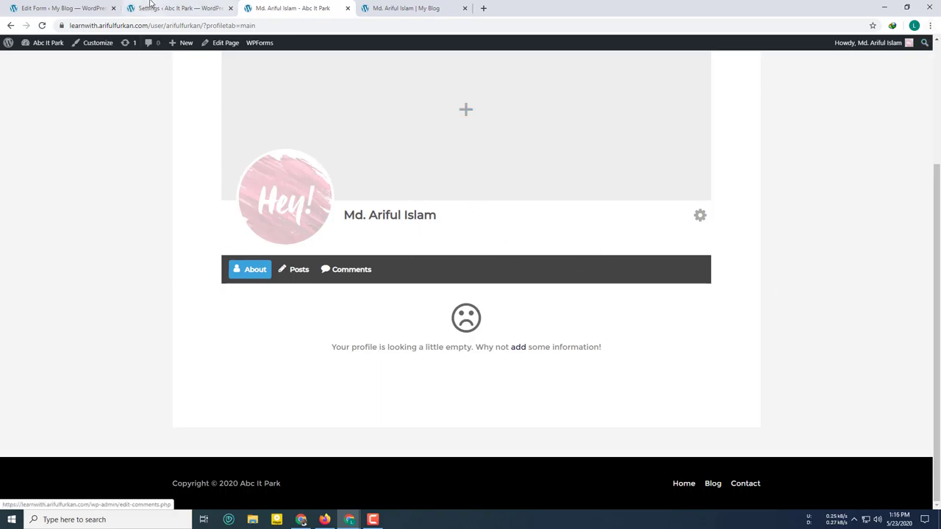
Step: Reread the Disable Cache User Profile help note in the Misc settings and compare it with the profile page
left_click(180, 8)
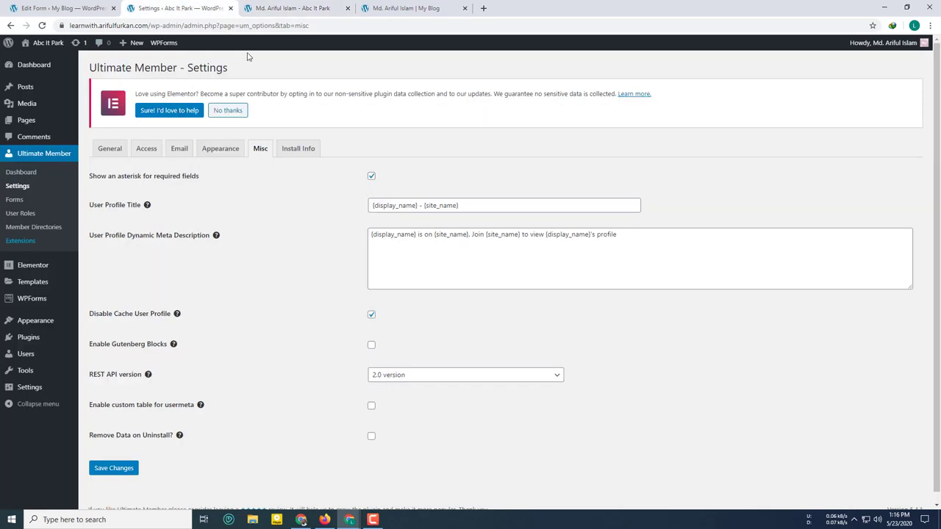
scroll(321, 305, "down", 1)
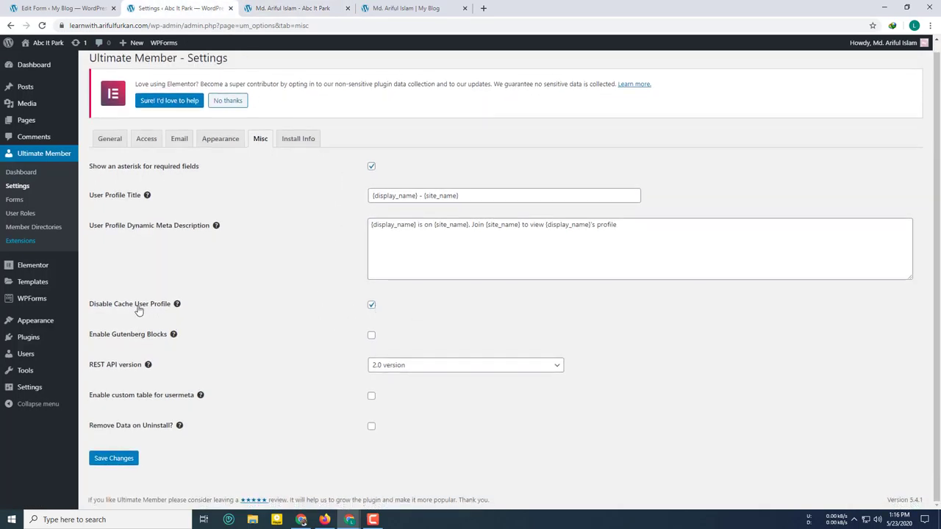
mouse_move(178, 305)
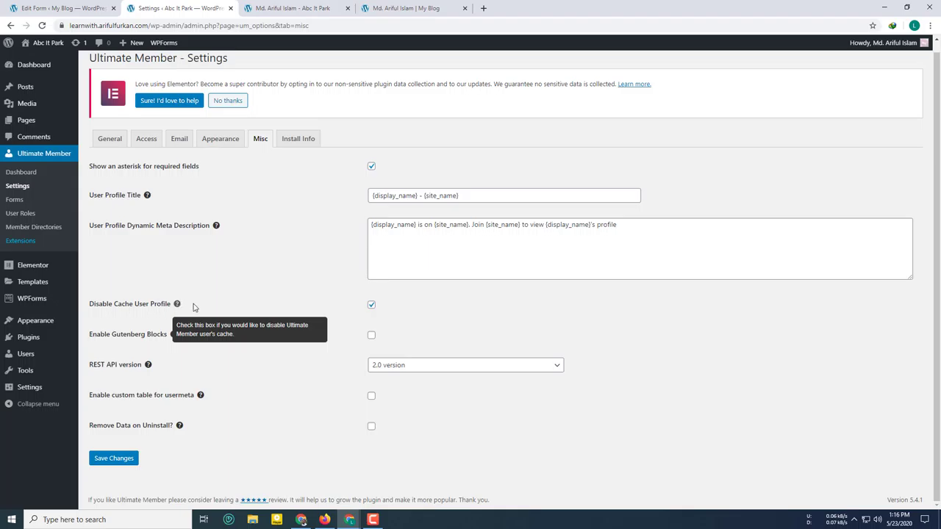
left_click(266, 8)
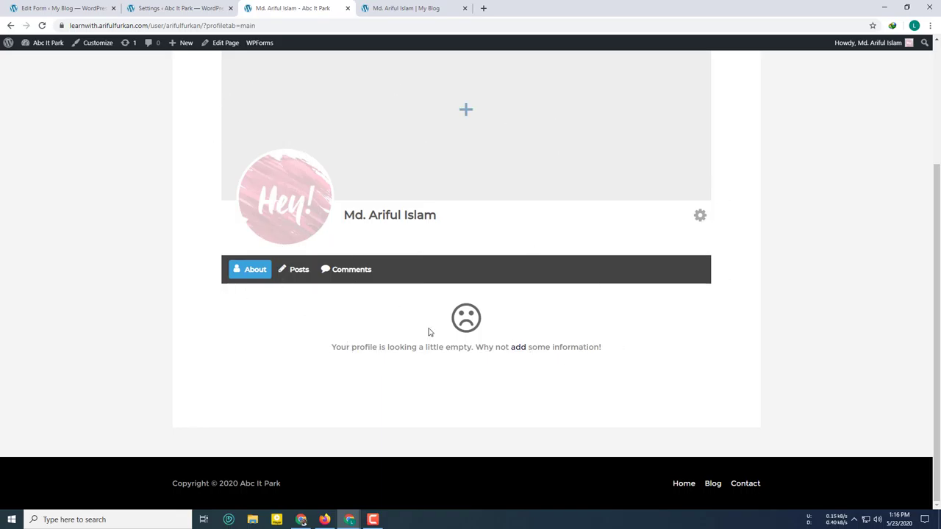
left_click(182, 8)
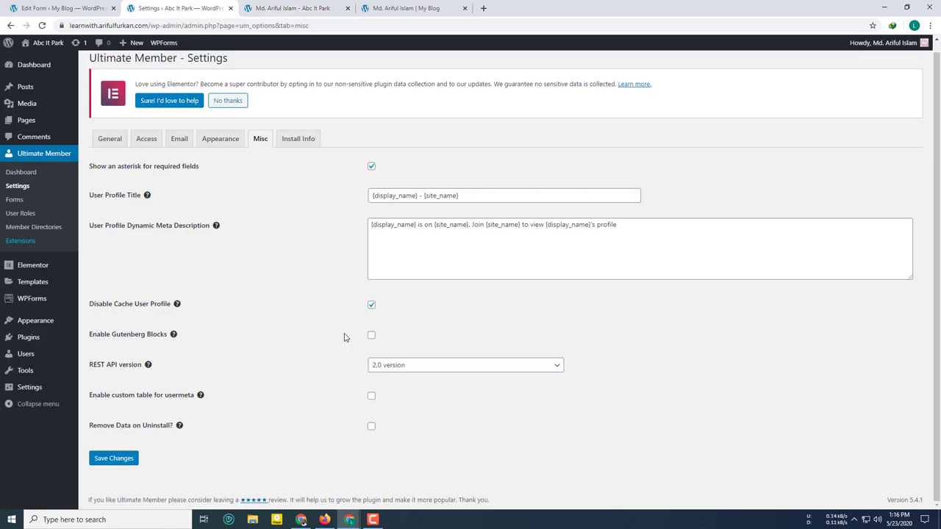
Step: Turn off Disable Cache User Profile and read the Enable Gutenberg Blocks help note, leaving the blocks option unchecked
left_click(371, 304)
left_click(371, 338)
mouse_move(173, 336)
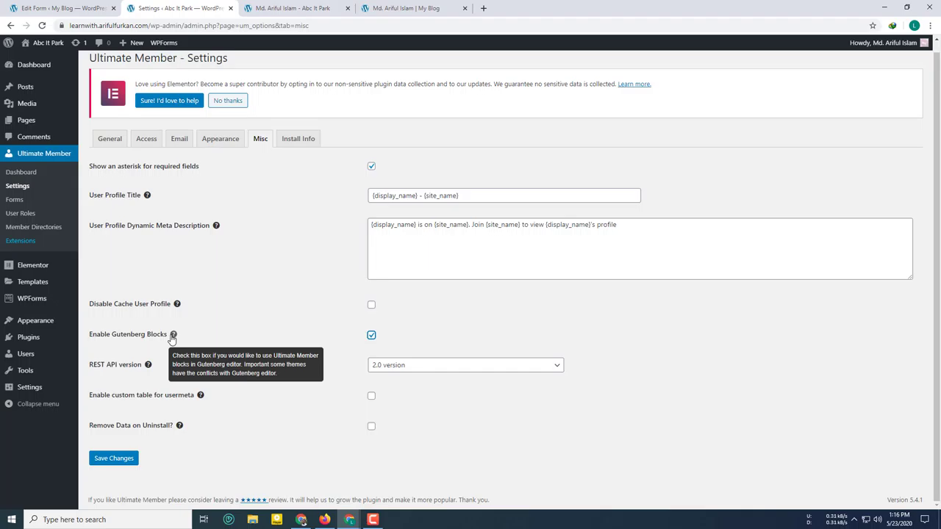
left_click(372, 335)
Step: Open a new post in a separate browser tab and search its block library for "ultimate mem"
mouse_move(25, 88)
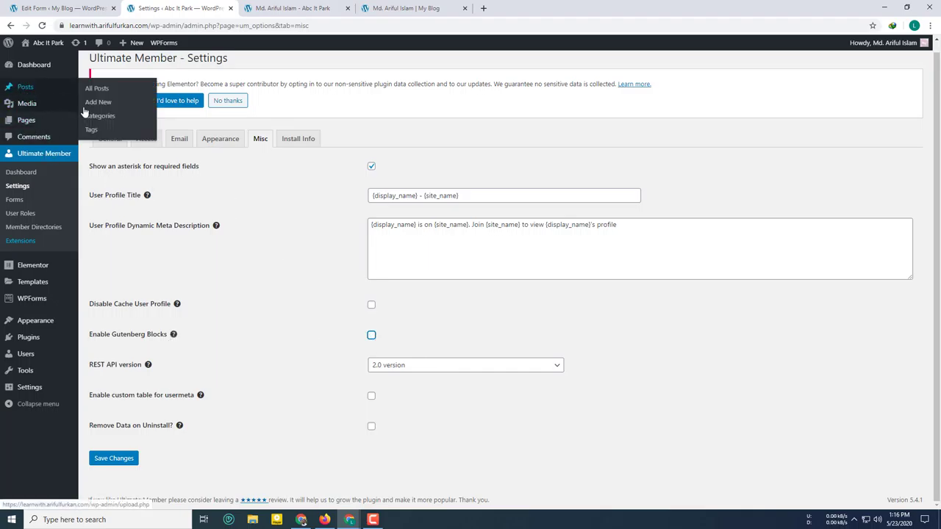
middle_click(99, 101)
left_click(291, 6)
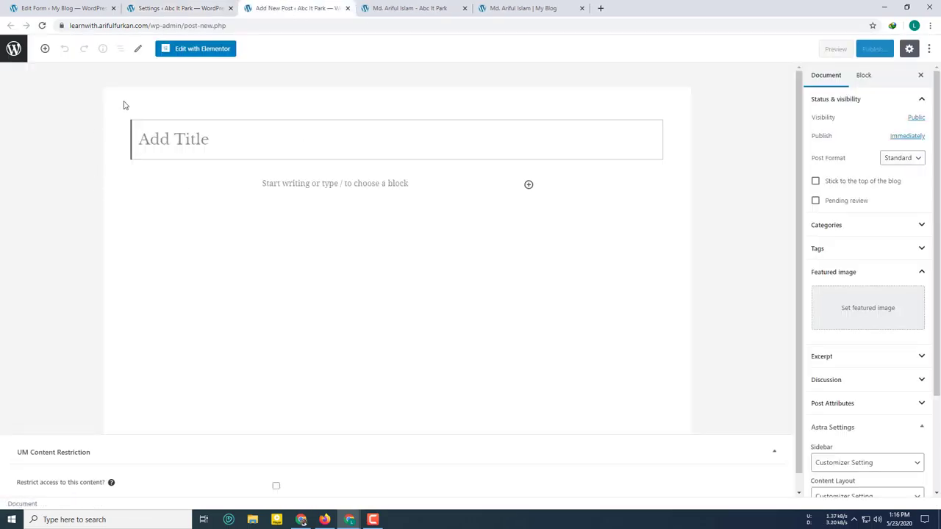
left_click(45, 48)
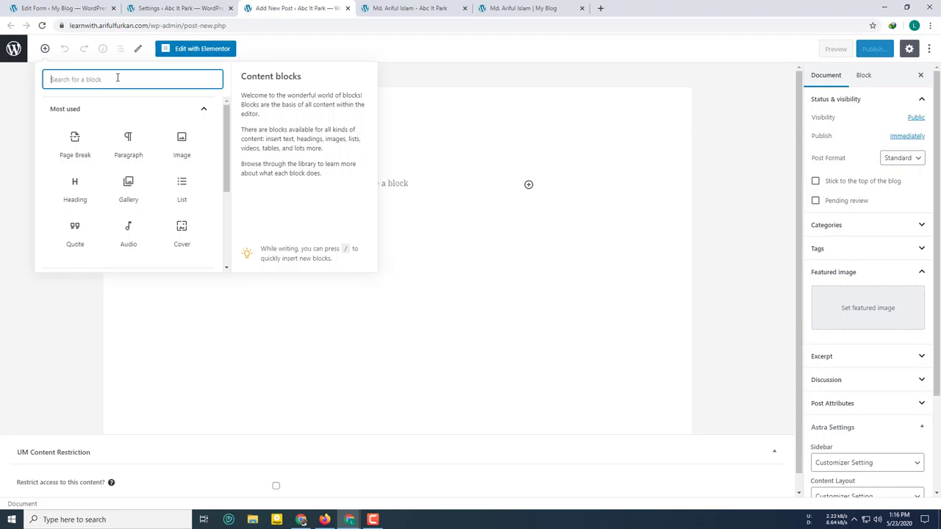
type("ultimat")
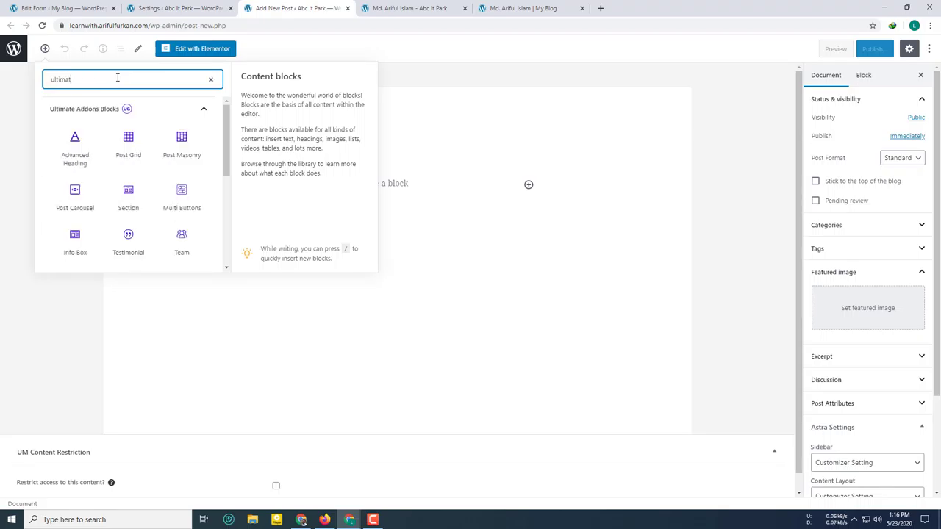
type("e mem")
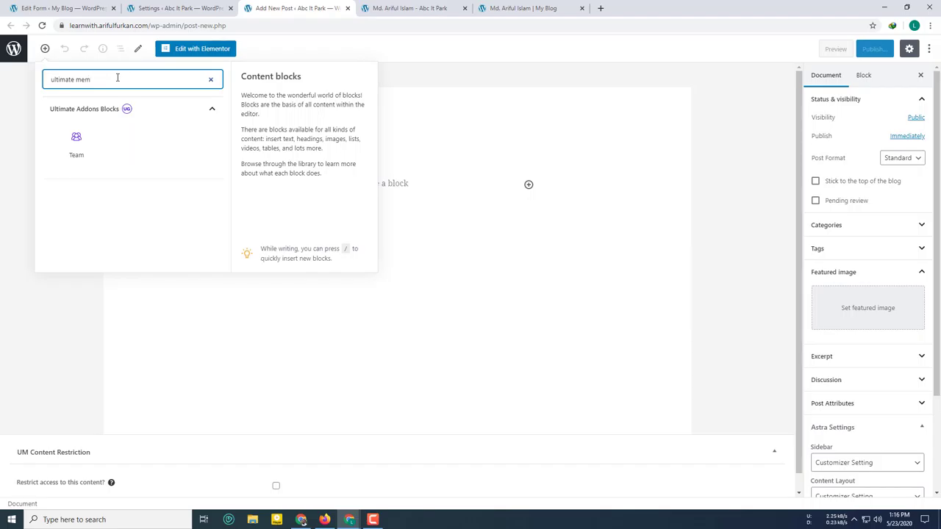
key("ctrl+a")
Step: Turn on Enable Gutenberg Blocks in the Ultimate Member Misc settings and save the changes
left_click(203, 6)
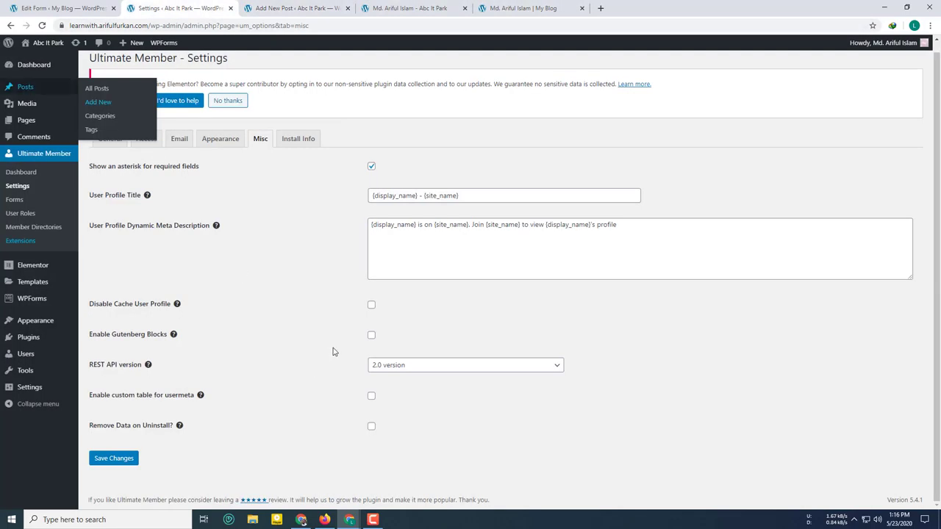
left_click(371, 335)
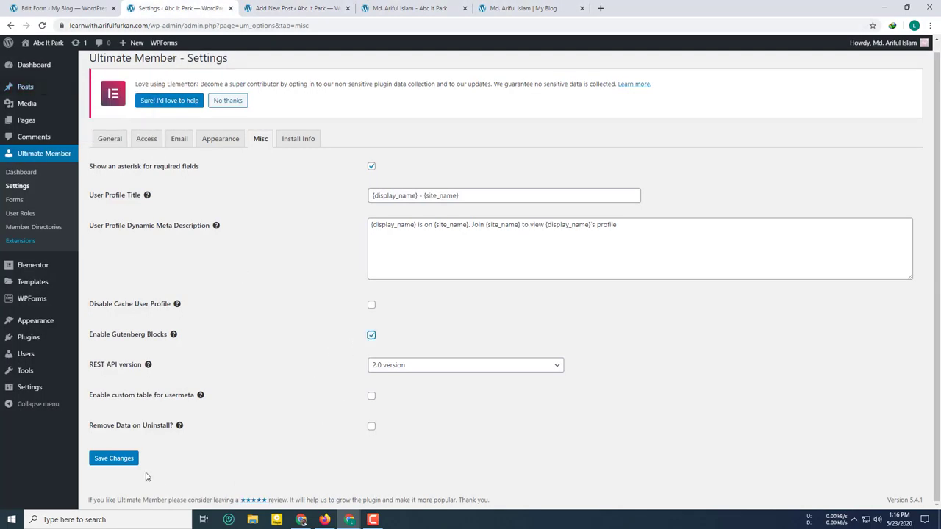
left_click(114, 458)
Step: Reload the new post editor and search the block library for "ultim" to check the Ultimate Member blocks
left_click(294, 8)
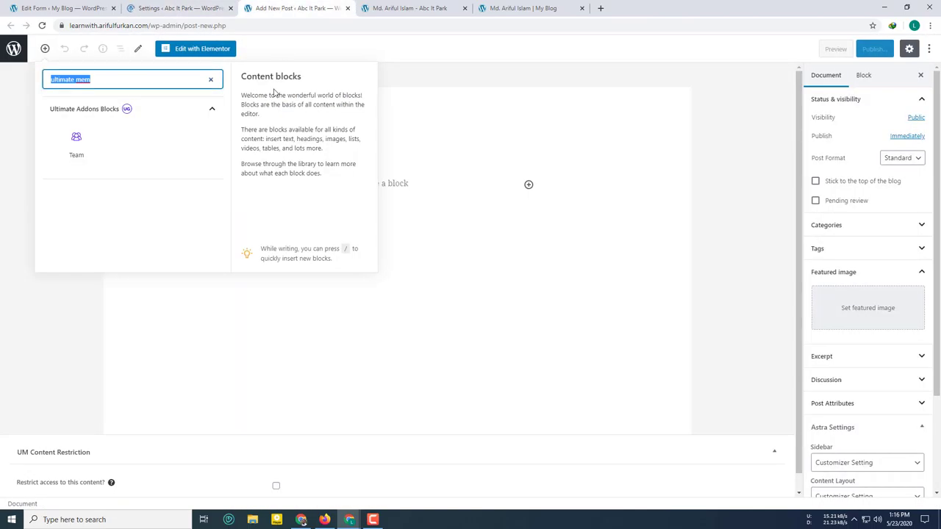
left_click(41, 26)
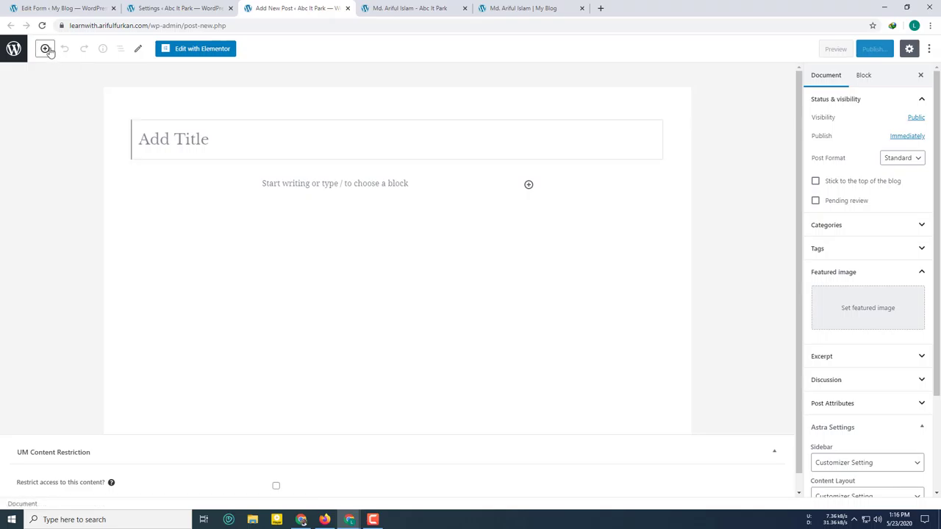
left_click(44, 48)
type("ul")
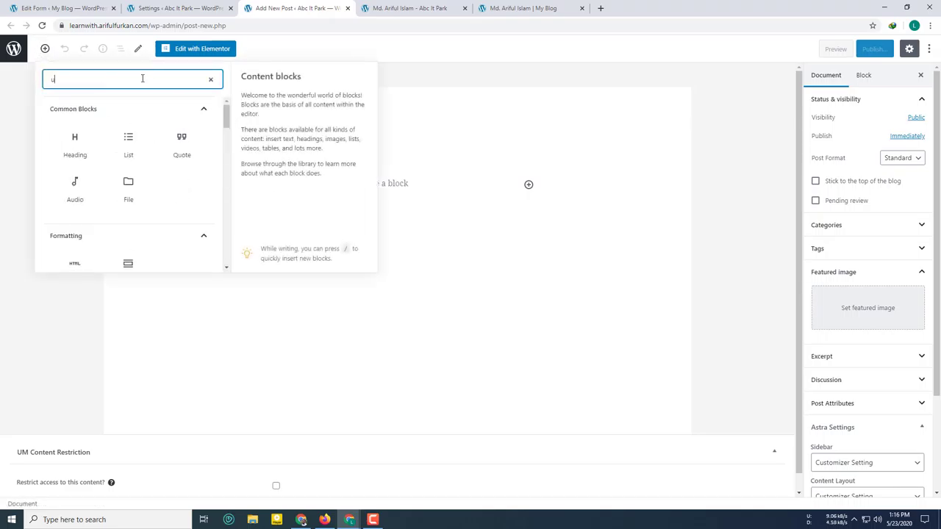
type("tim")
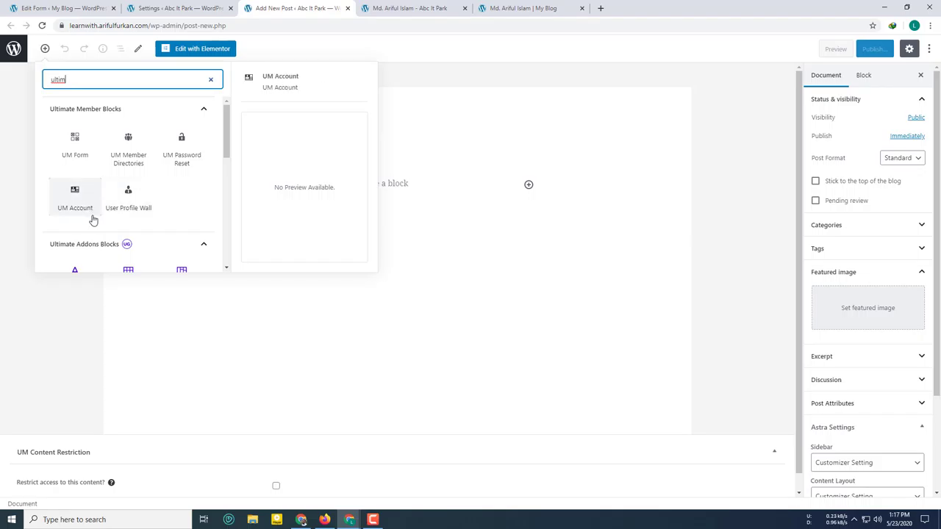
Step: Return to the Misc settings and view the REST API version choices, keeping 2.0 version
left_click(184, 8)
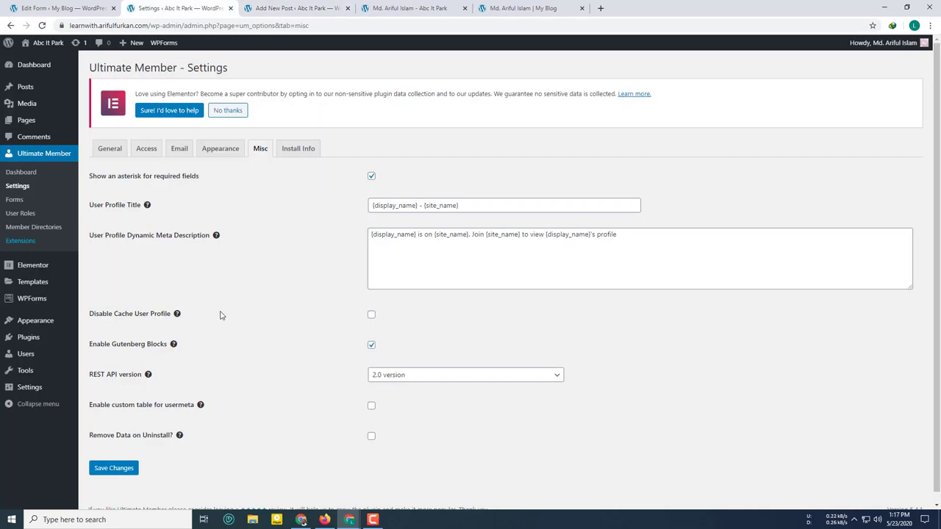
scroll(221, 315, "down", 1)
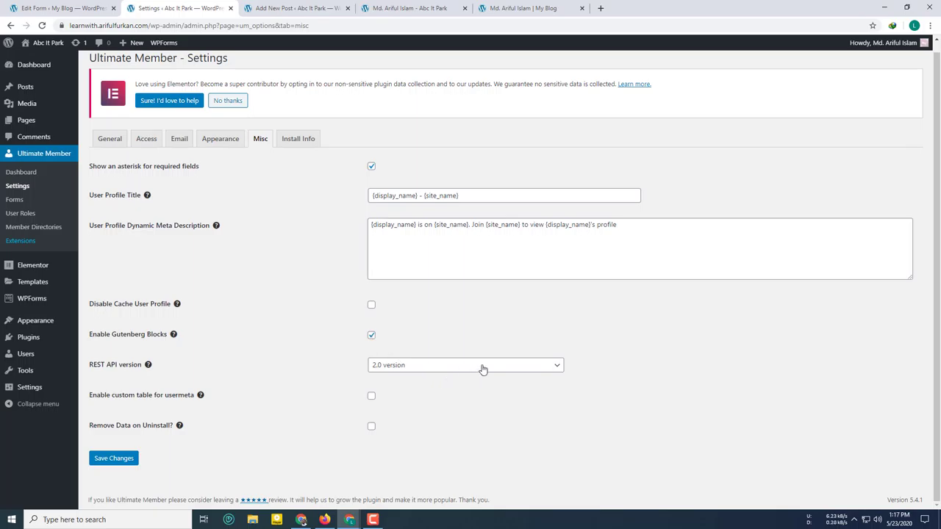
left_click(399, 369)
left_click(608, 349)
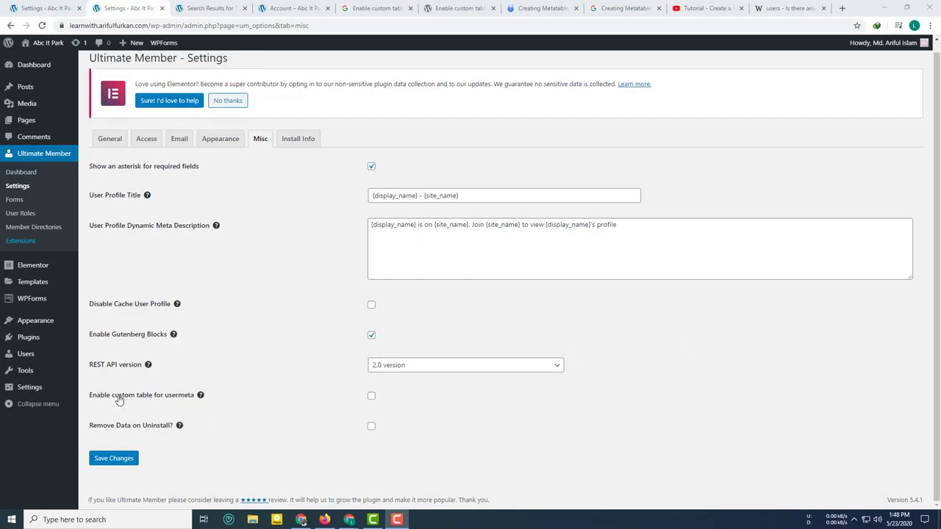
Step: Read the help note for Enable custom table for usermeta and turn that option on
mouse_move(200, 397)
mouse_move(204, 397)
left_click(372, 397)
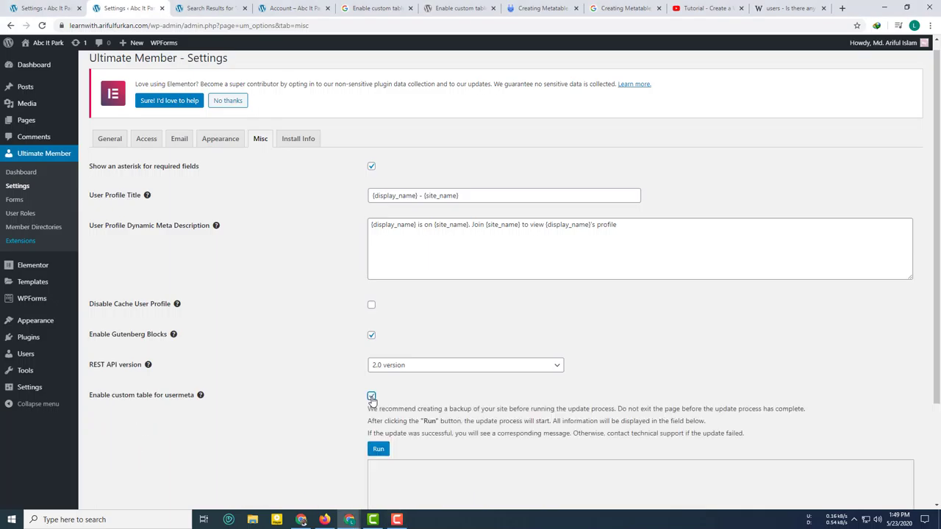
scroll(363, 400, "down", 2)
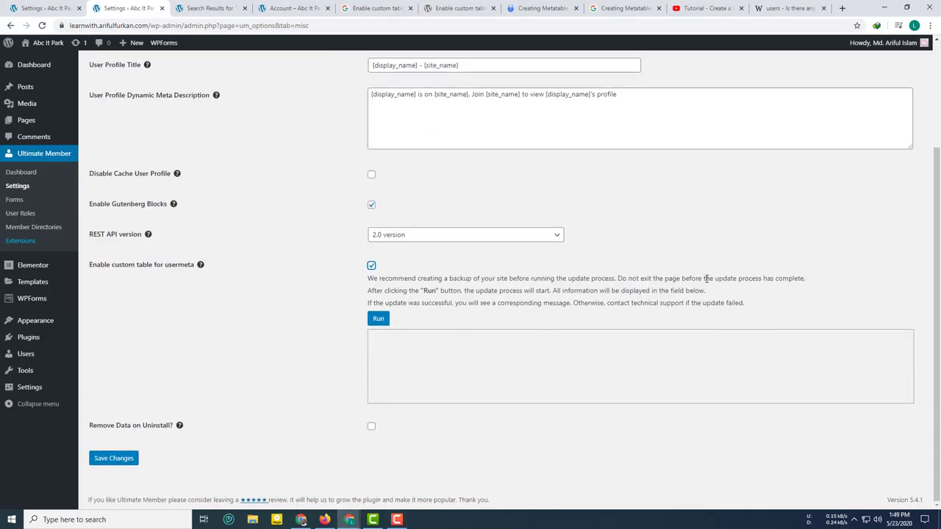
Step: Read the backup and update instructions for the custom usermeta table and run the update process
left_click_drag(510, 279, 634, 278)
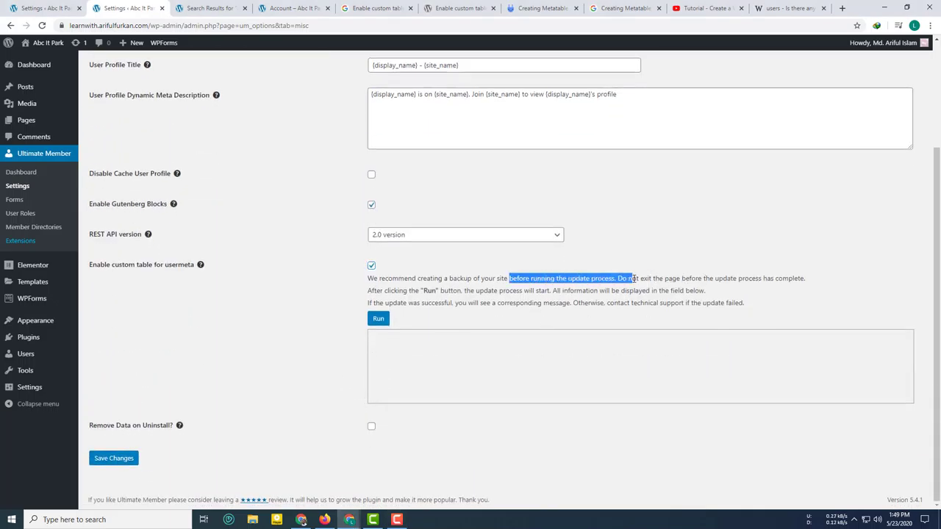
triple_click(537, 305)
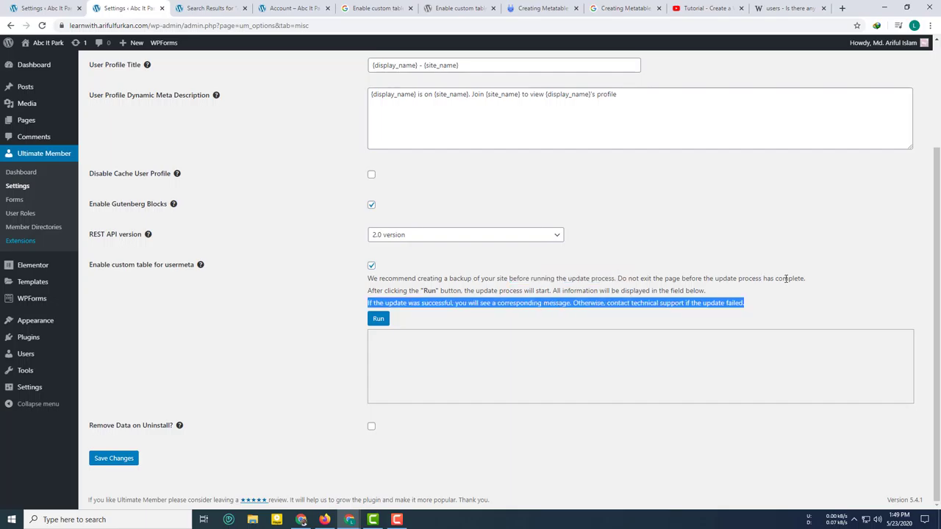
left_click(400, 374)
left_click(378, 320)
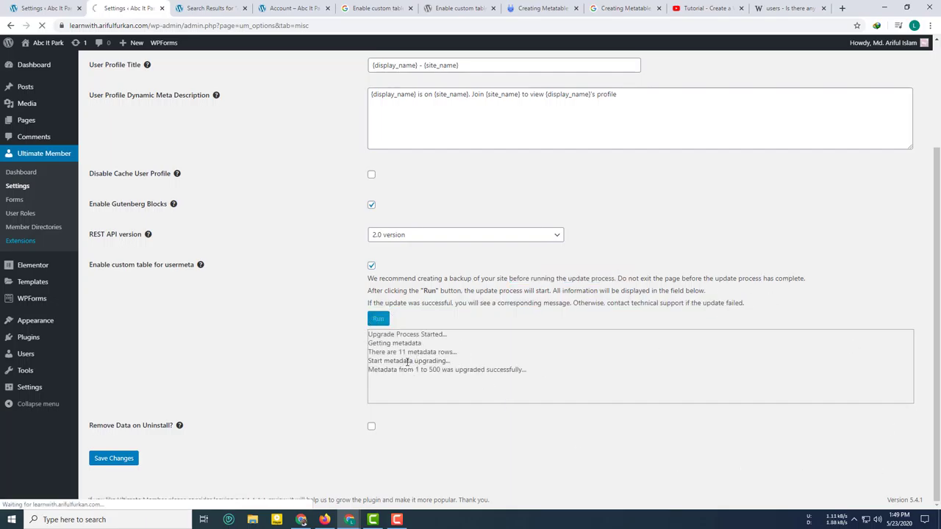
Step: Save the Misc settings, review the custom table and Remove Data on Uninstall help notes, and save again
scroll(399, 397, "down", 1)
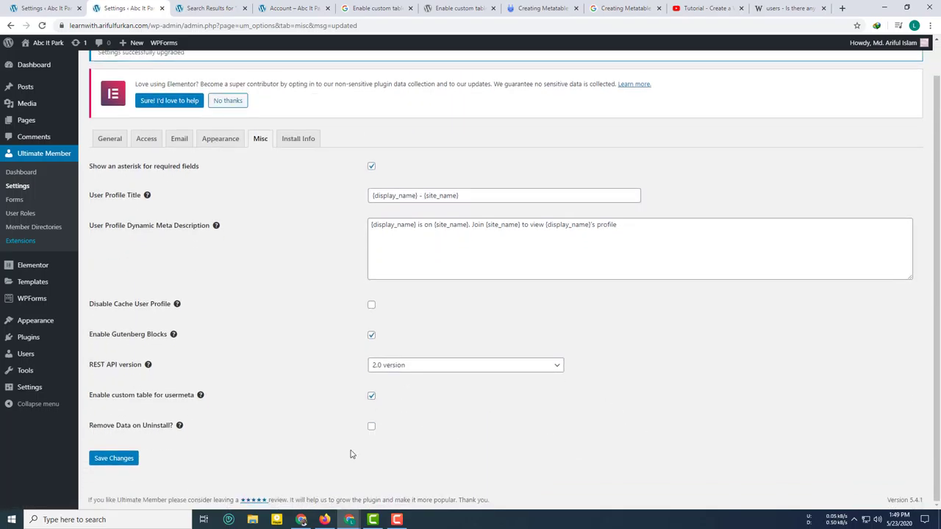
left_click(116, 458)
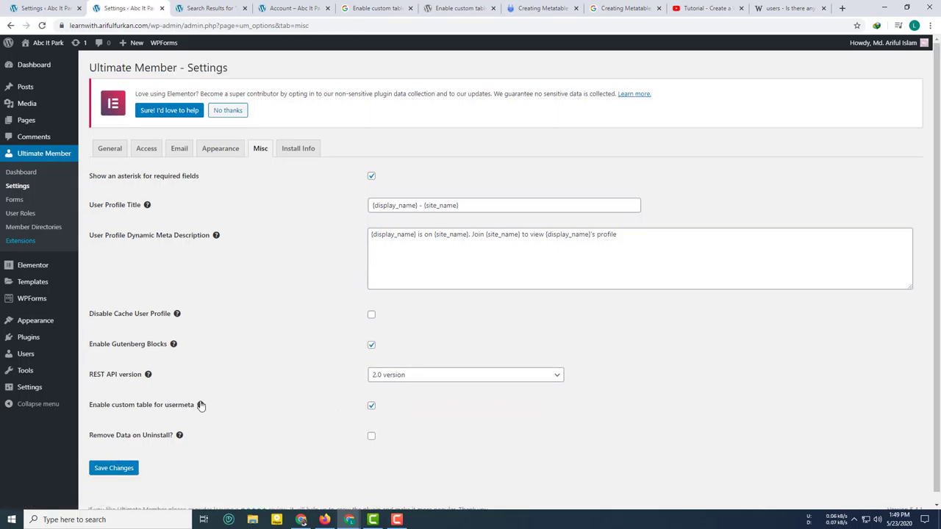
mouse_move(200, 405)
mouse_move(179, 437)
left_click(127, 470)
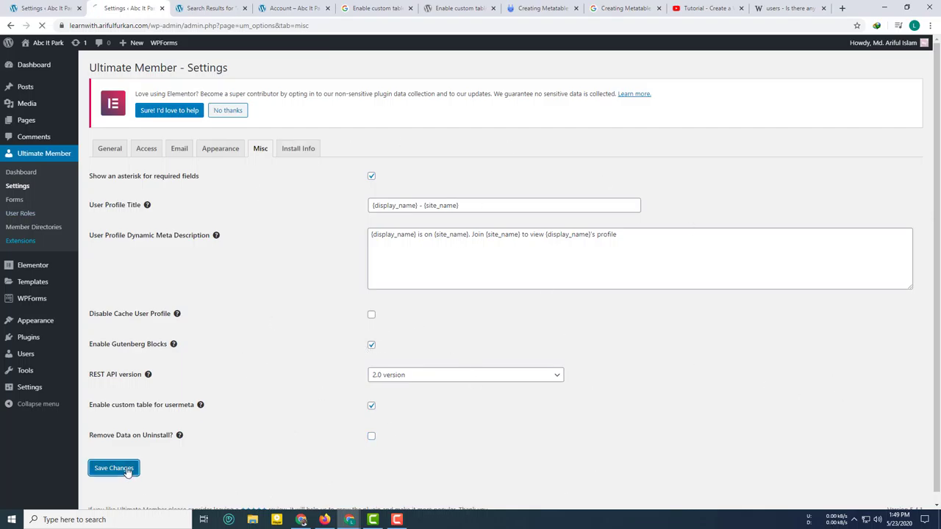